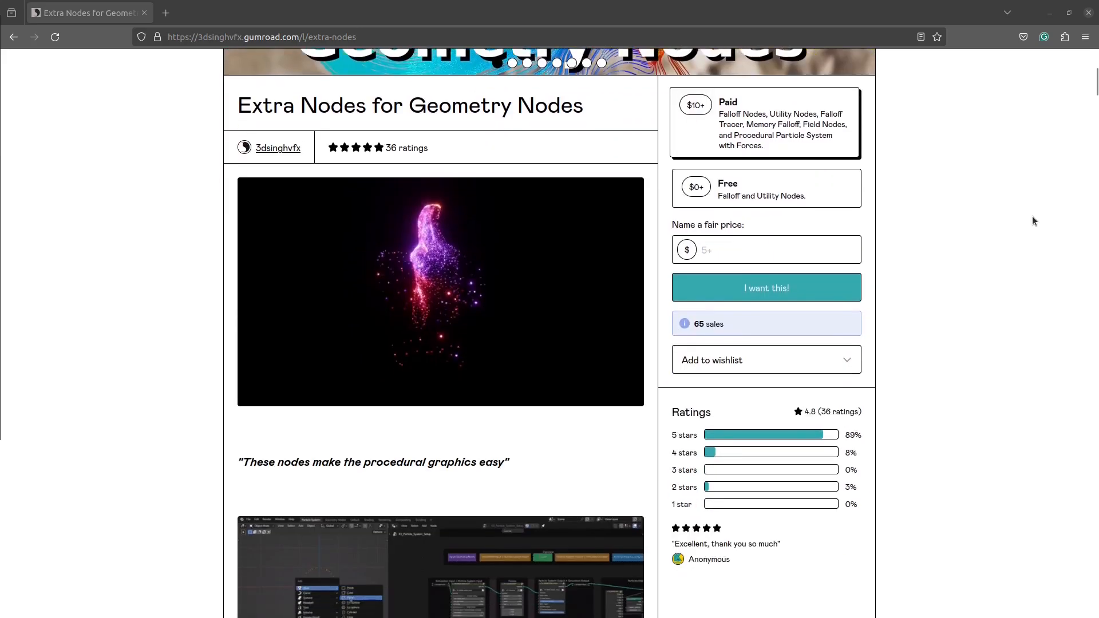
scroll(1032, 216, "down", 10)
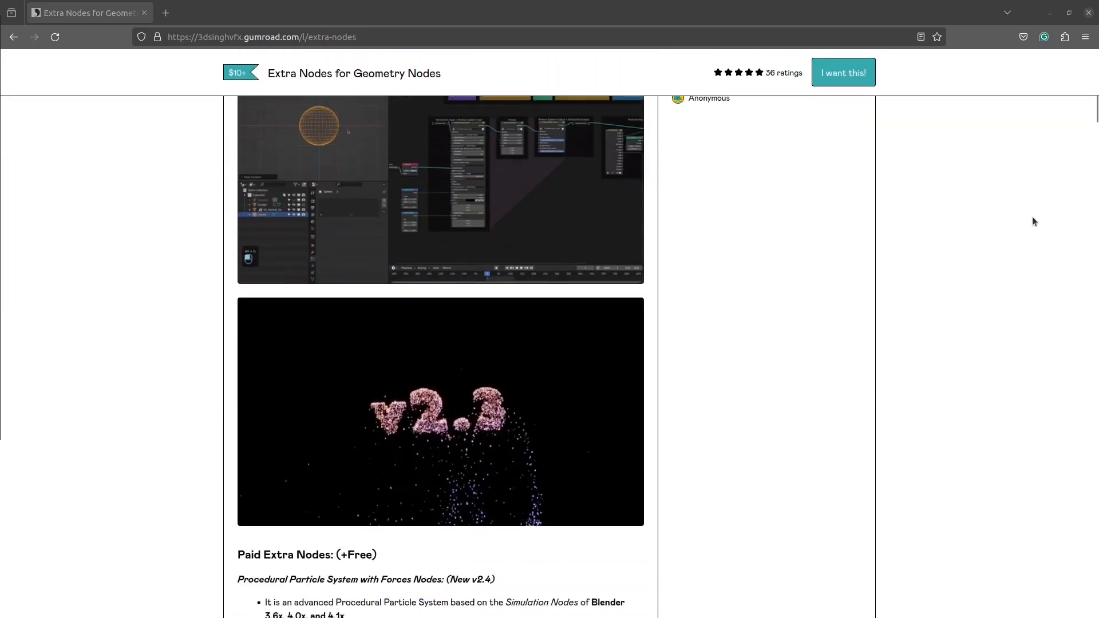
scroll(1032, 217, "down", 10)
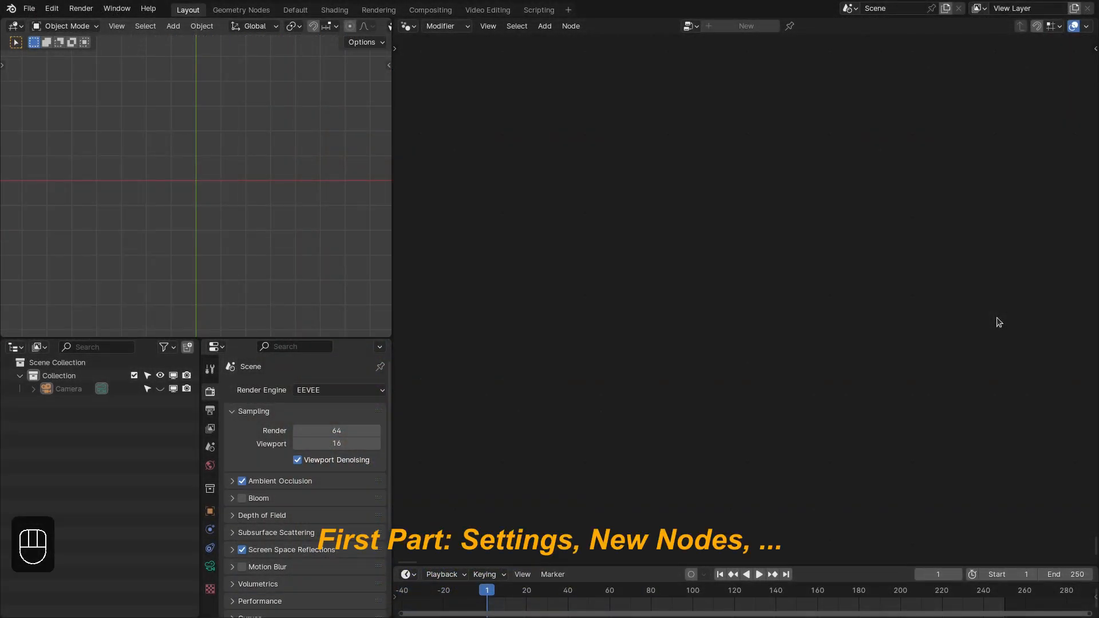
- Add a mesh plane to the scene and create a new geometry node tree on it
key("shift+a")
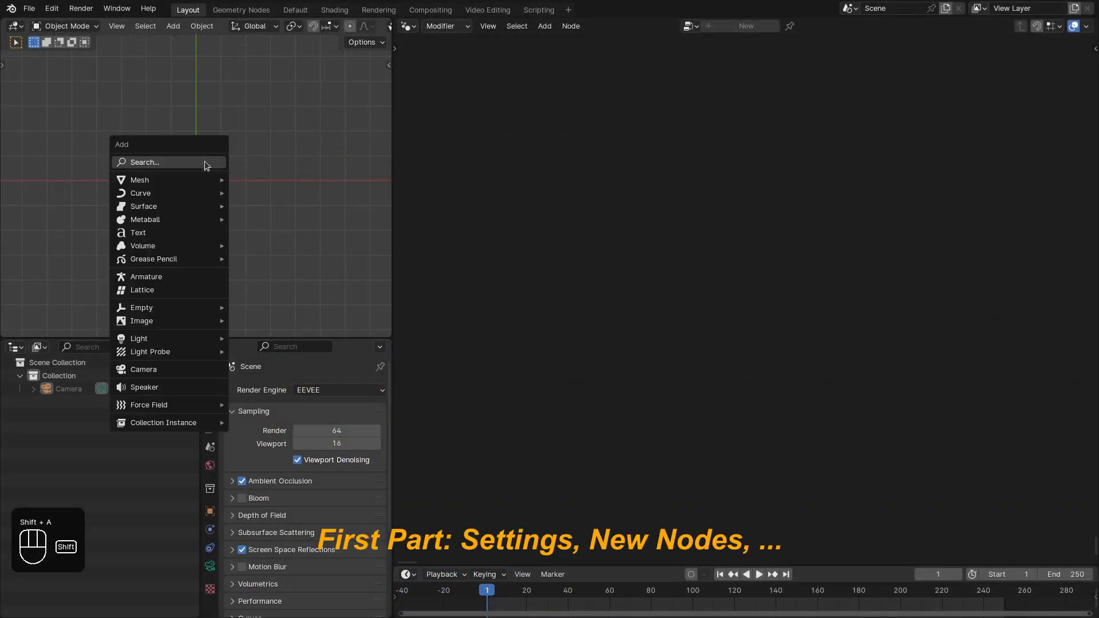
left_click(241, 182)
scroll(240, 186, "up", 3)
left_click(738, 26)
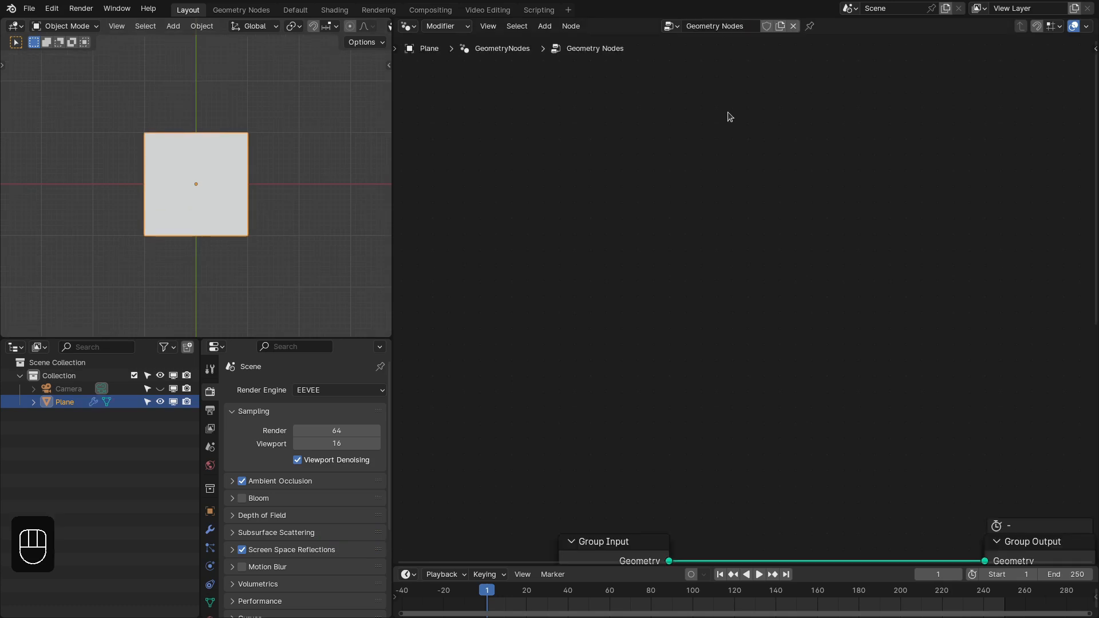
key("Home")
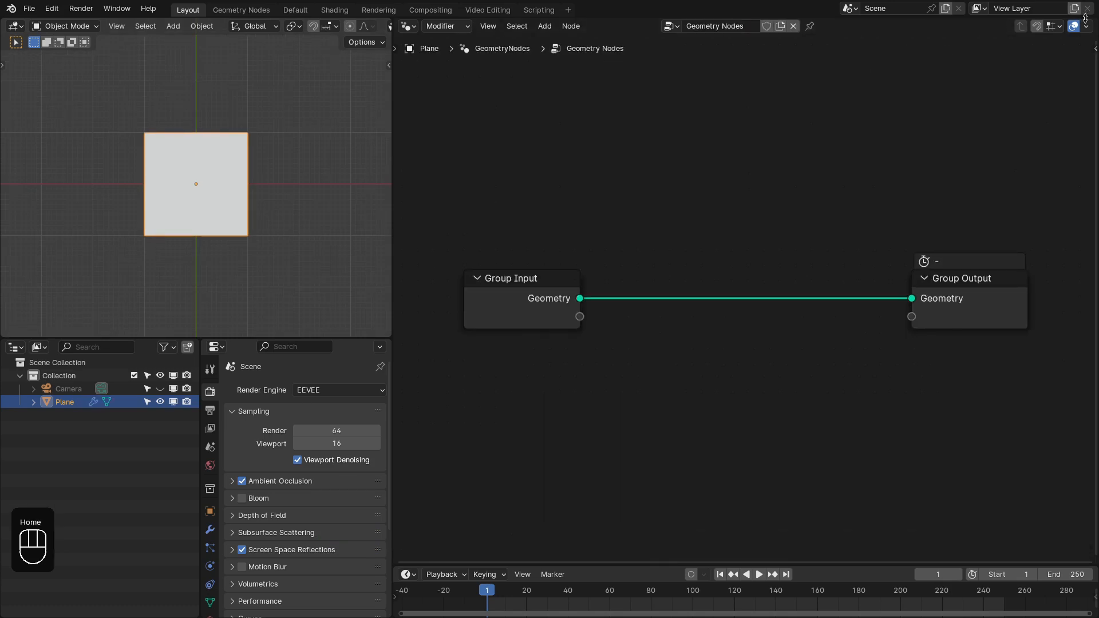
- Turn off the node timings overlay and delete the Group Input node from the tree
left_click(1086, 26)
left_click(1030, 120)
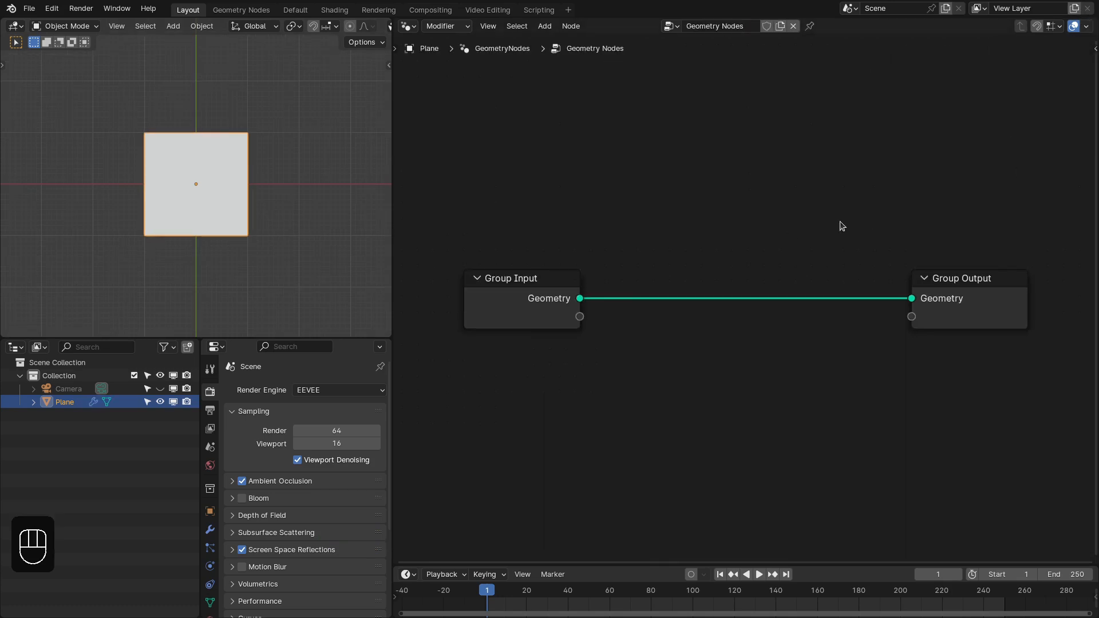
scroll(825, 212, "up", 1)
key("x")
- Add a Grid mesh primitive node to the node tree, well before the Group Output node
key("shift+a")
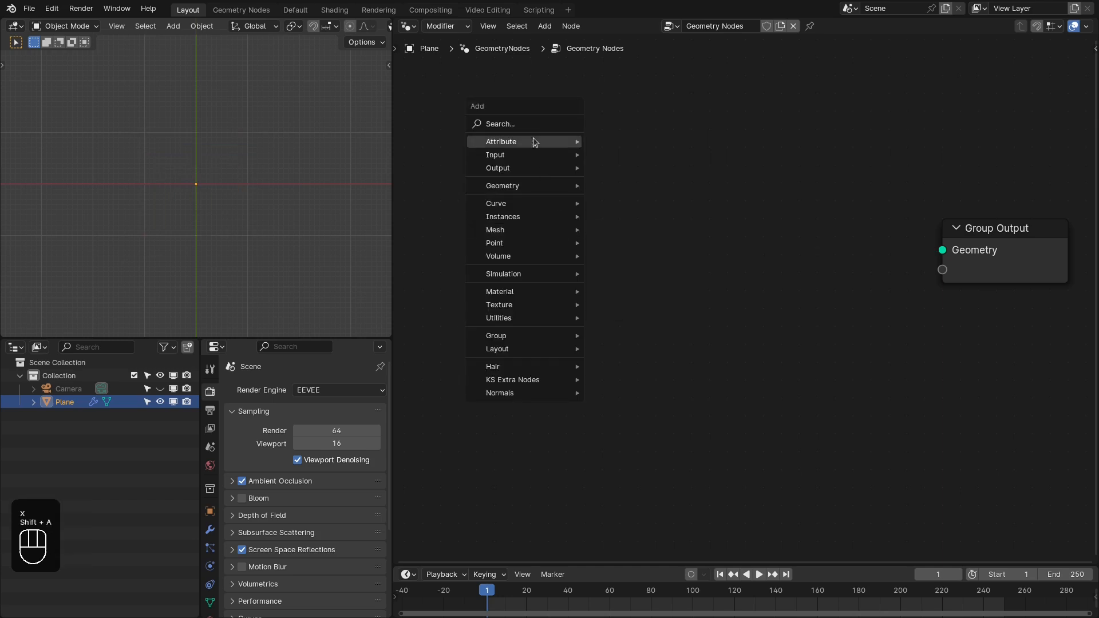
left_click(528, 131)
type("grid")
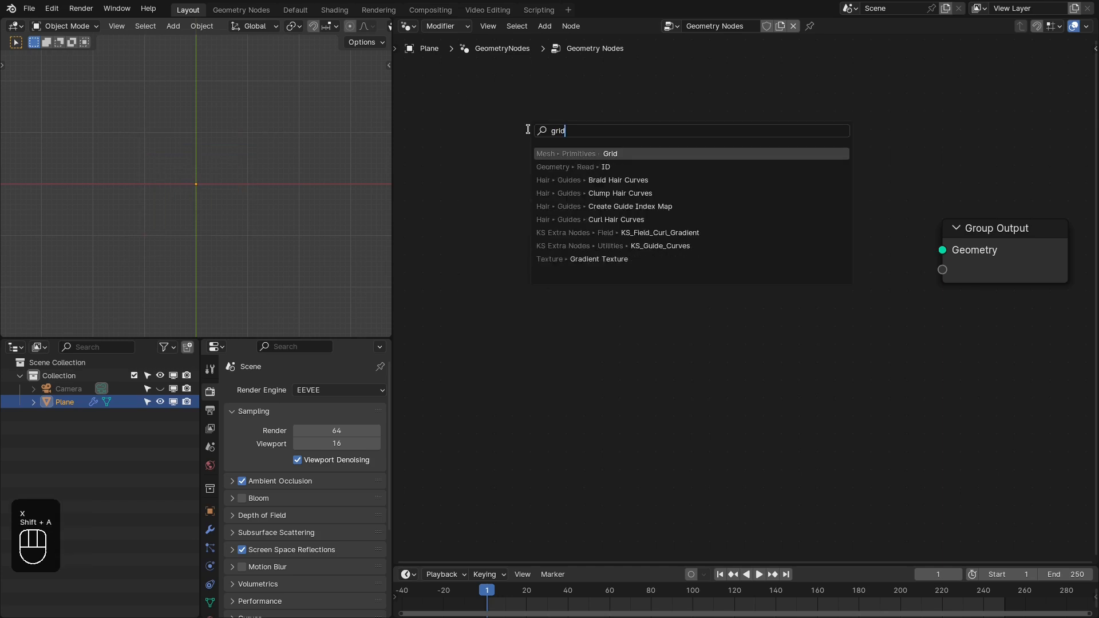
key("Return")
left_click(452, 242)
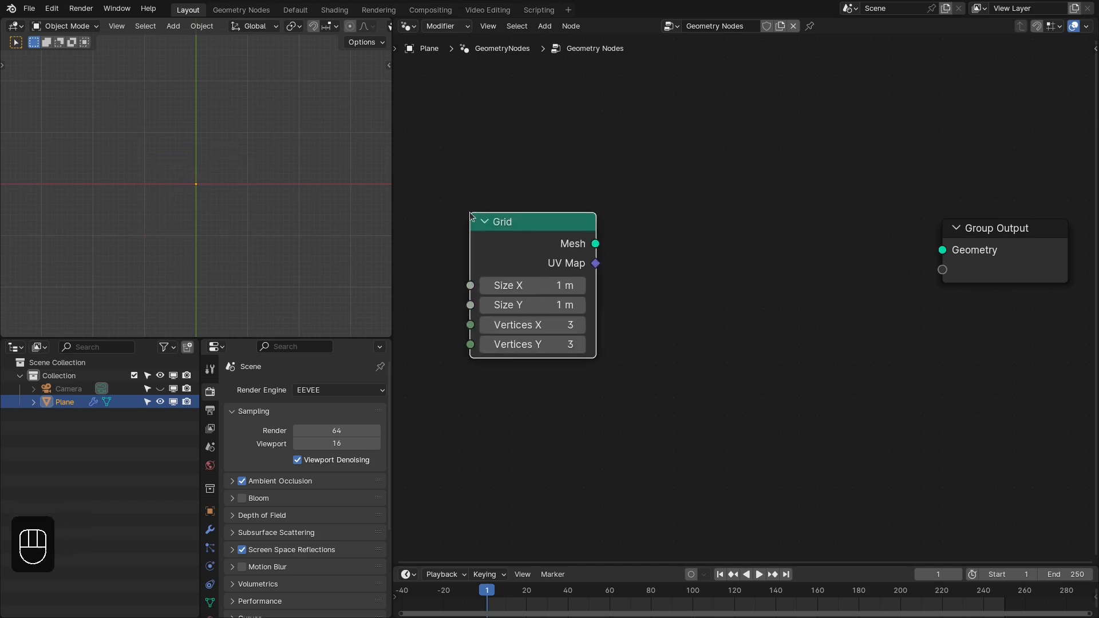
- Connect the Grid's Mesh output to the Group Output's Geometry and remove the extra Viewer node
left_click(541, 245, "ctrl+shift")
left_click(567, 248, "alt+shift")
left_click(688, 295)
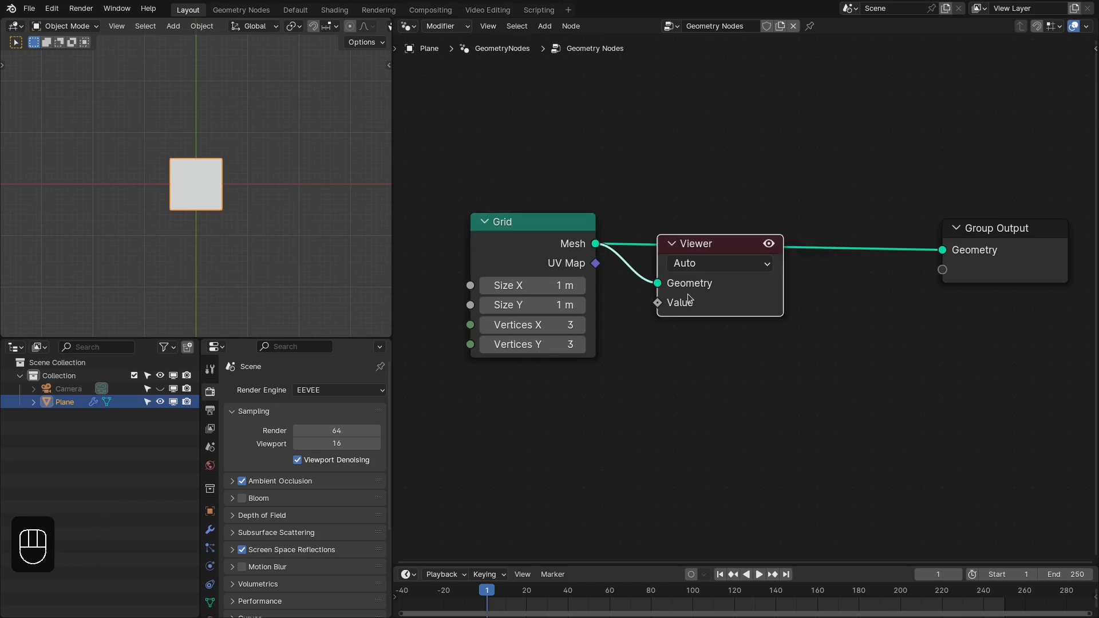
key("x")
- Set the Grid node's Vertices X and Y to 70 and its Size X and Y to 2 m
middle_click_drag(559, 324, 599, 292)
left_click_drag(599, 292, 595, 311)
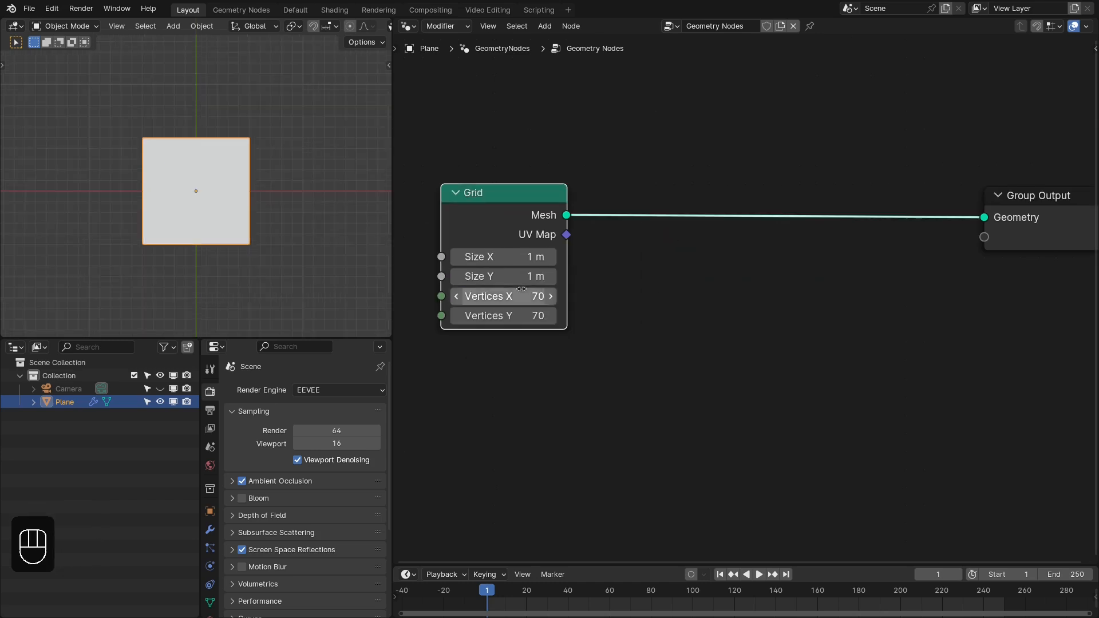
left_click_drag(503, 277, 504, 257)
key("Return")
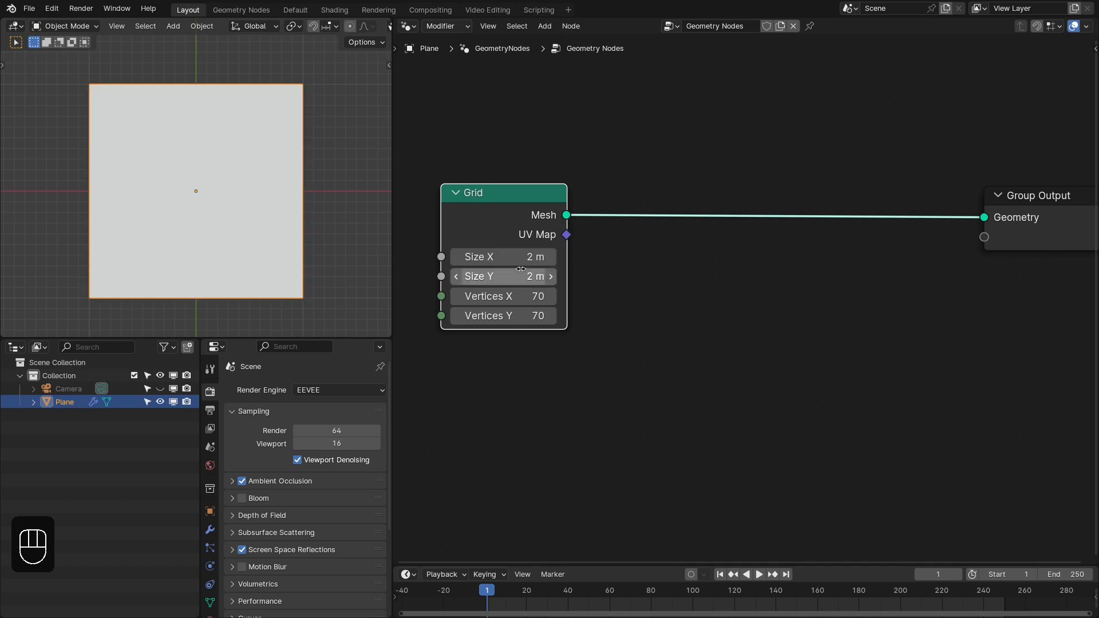
scroll(569, 260, "down", 1)
- Examine the asset libraries in the File Paths preferences and the KS Extra Nodes categories available for the node tree
left_click(53, 8)
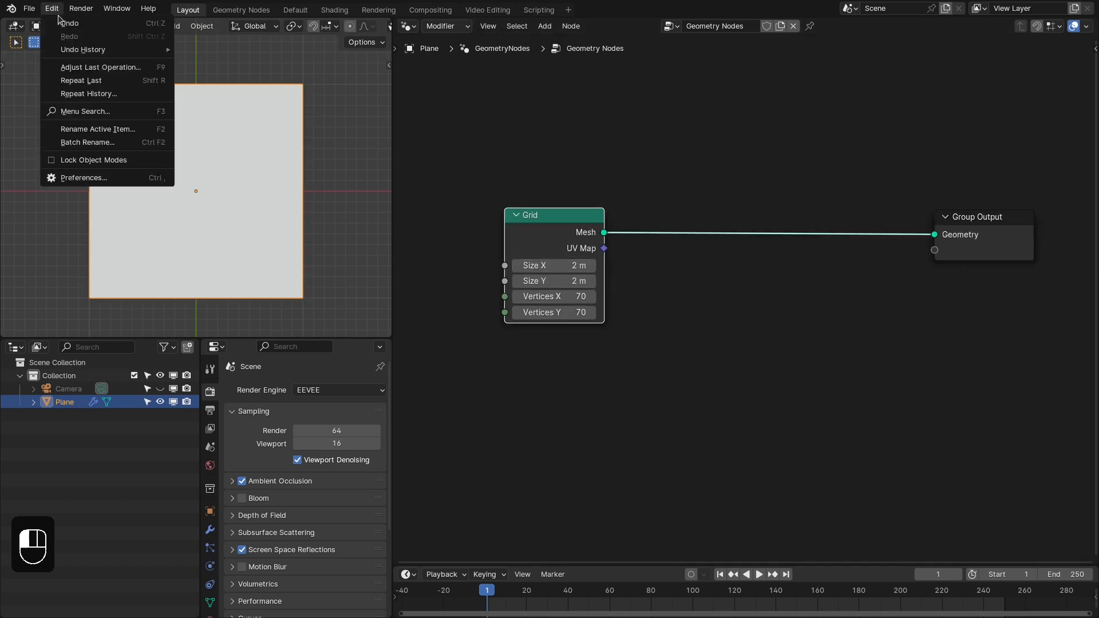
left_click(67, 175)
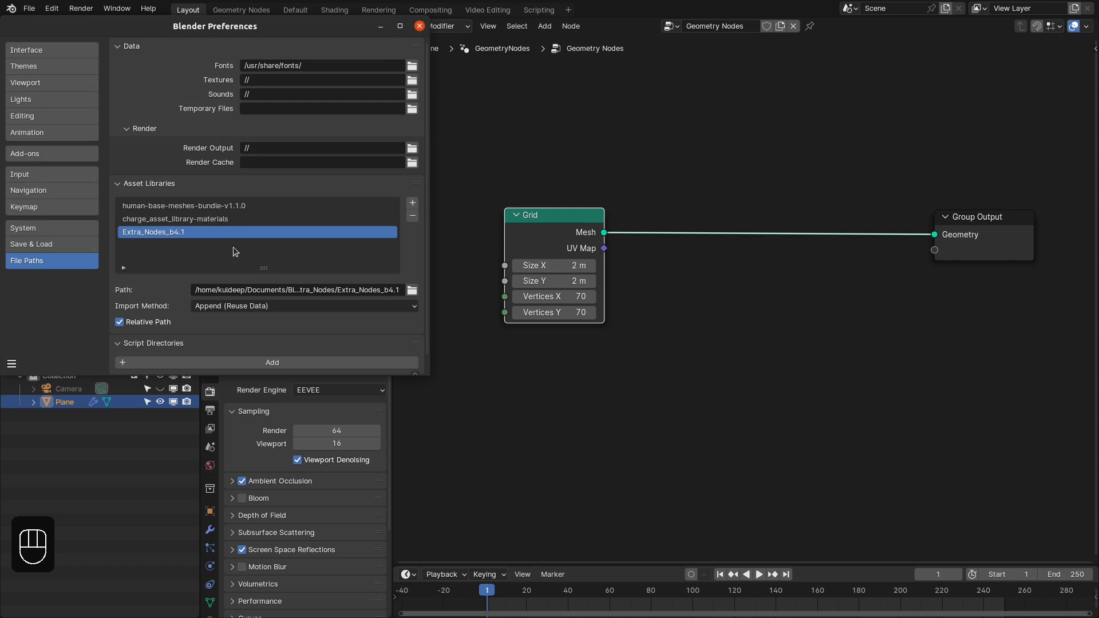
left_click(419, 26)
middle_click_drag(691, 267, 678, 250)
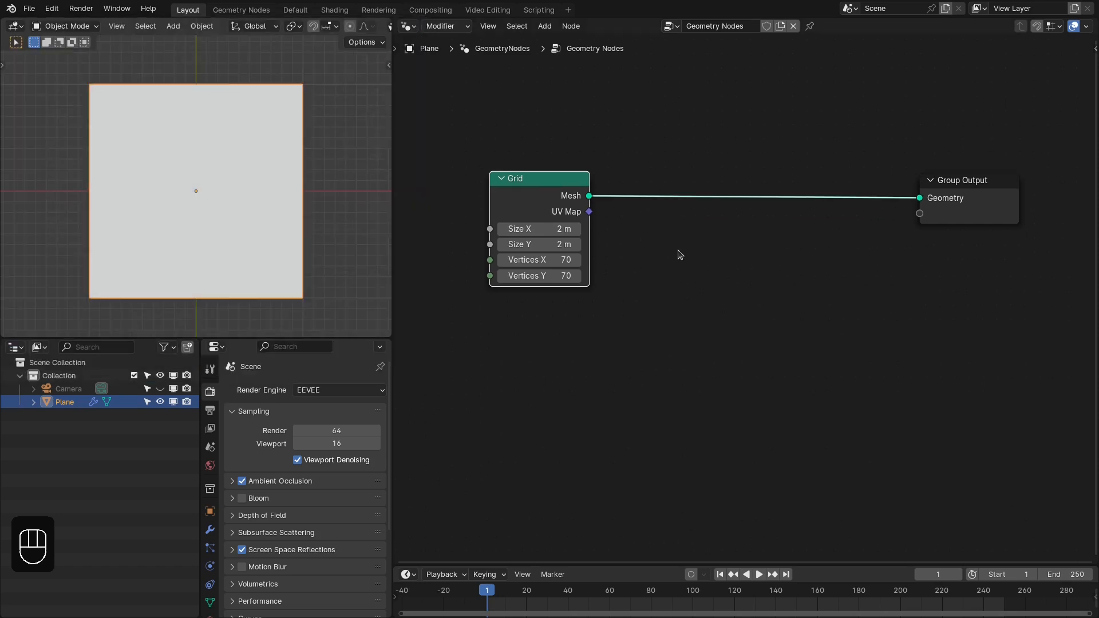
key("shift+a")
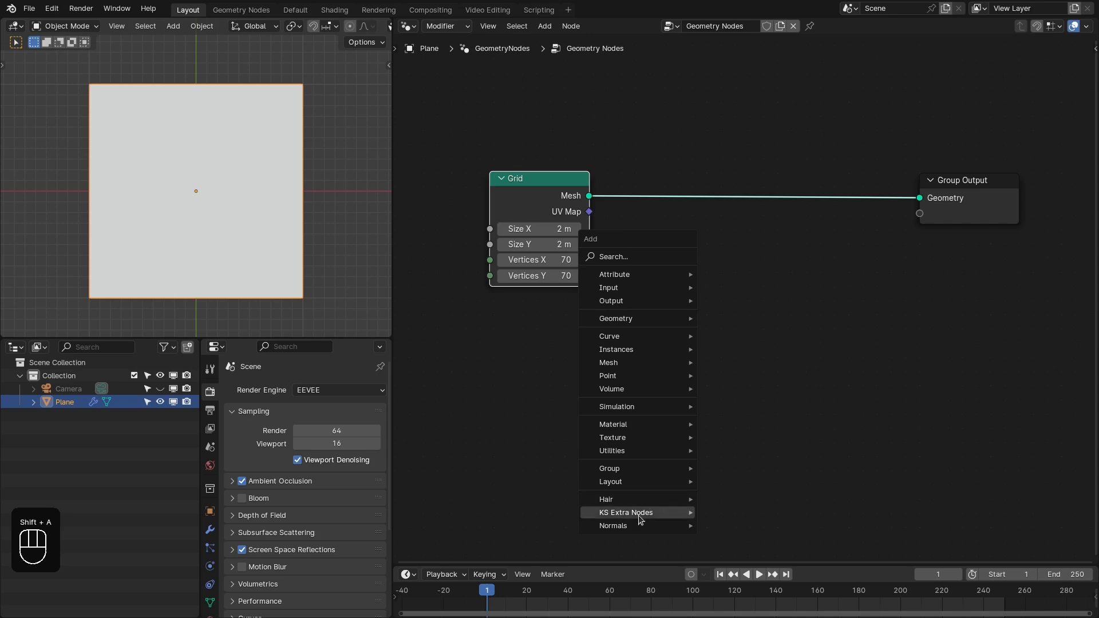
mouse_move(738, 516)
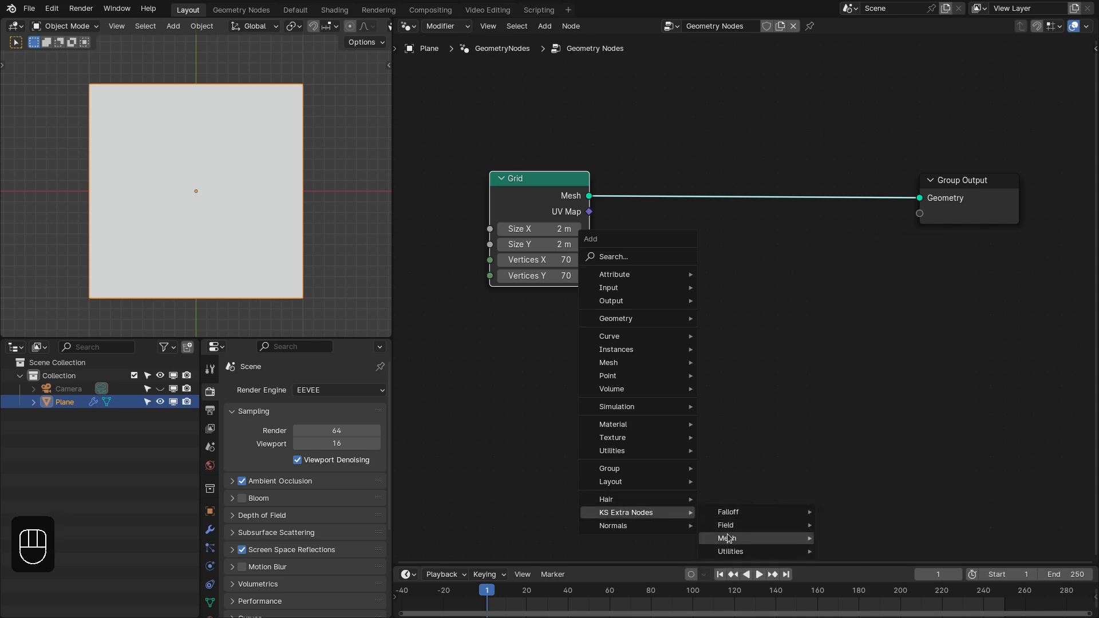
mouse_move(730, 553)
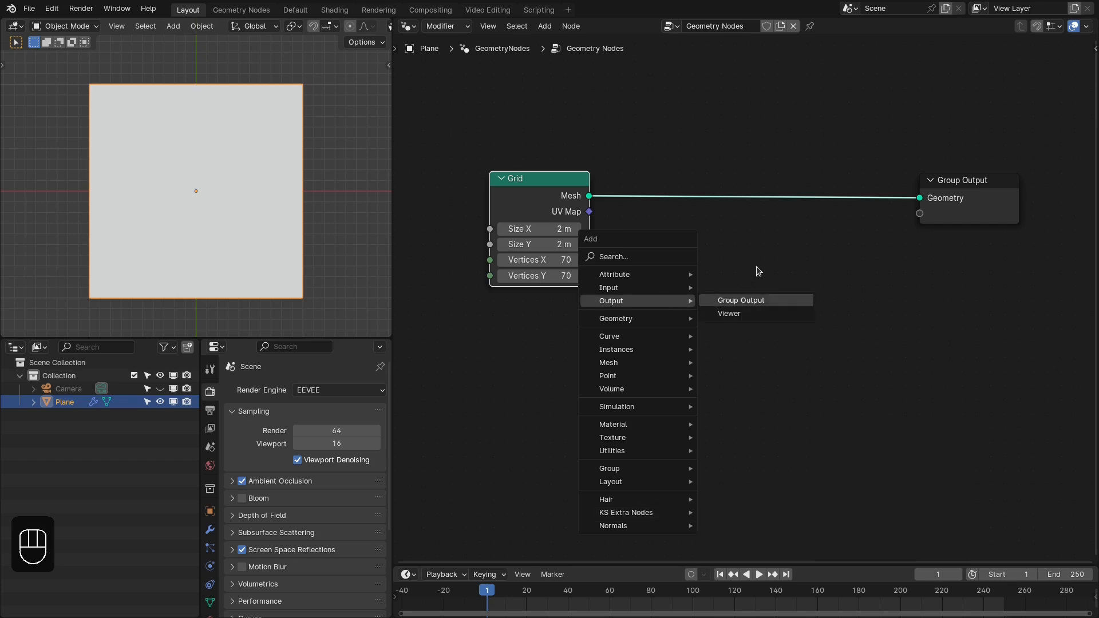
middle_click_drag(747, 257, 795, 260)
left_click(744, 248)
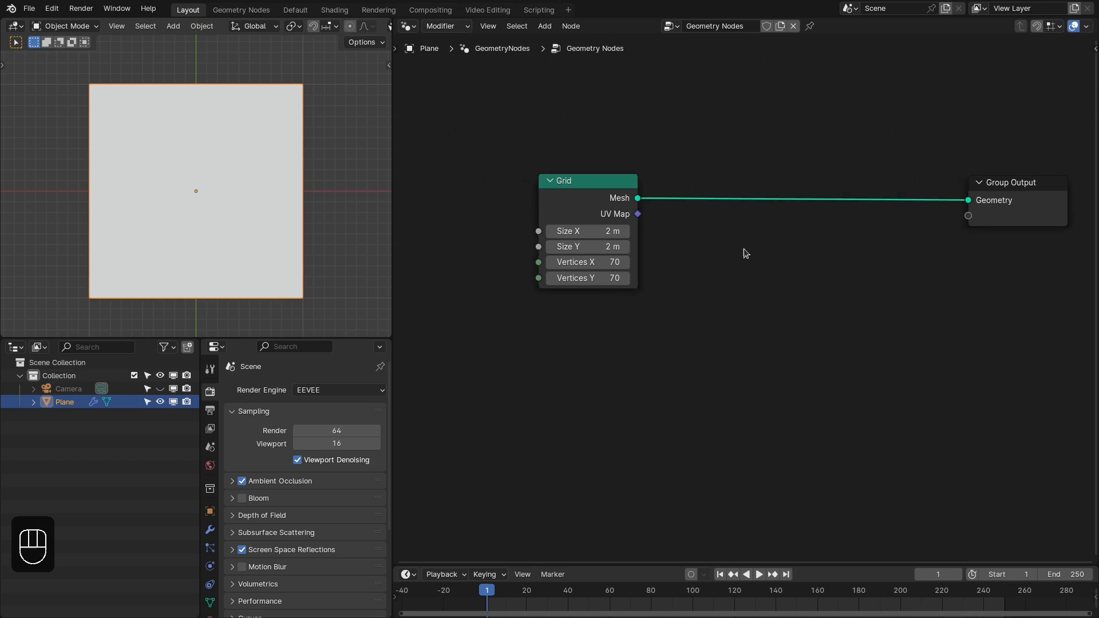
- Move the Grid node farther away from the Group Output and add a KS_Object_Sphere_Falloff node below it
left_click_drag(583, 203, 510, 202)
left_click(631, 241)
middle_click_drag(632, 241, 627, 245)
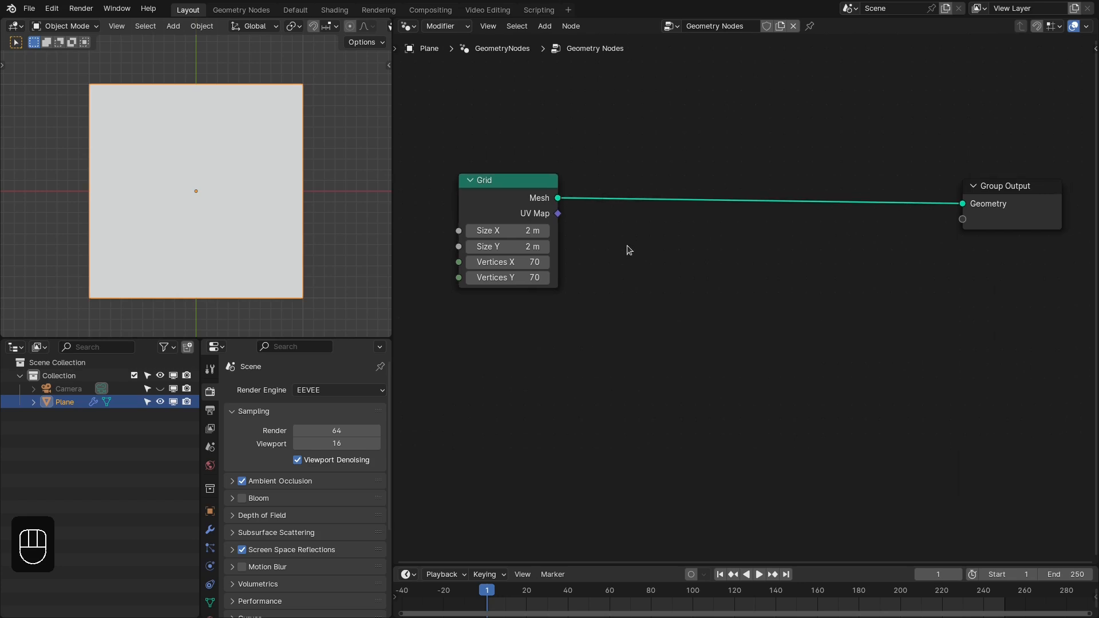
key("shift+a")
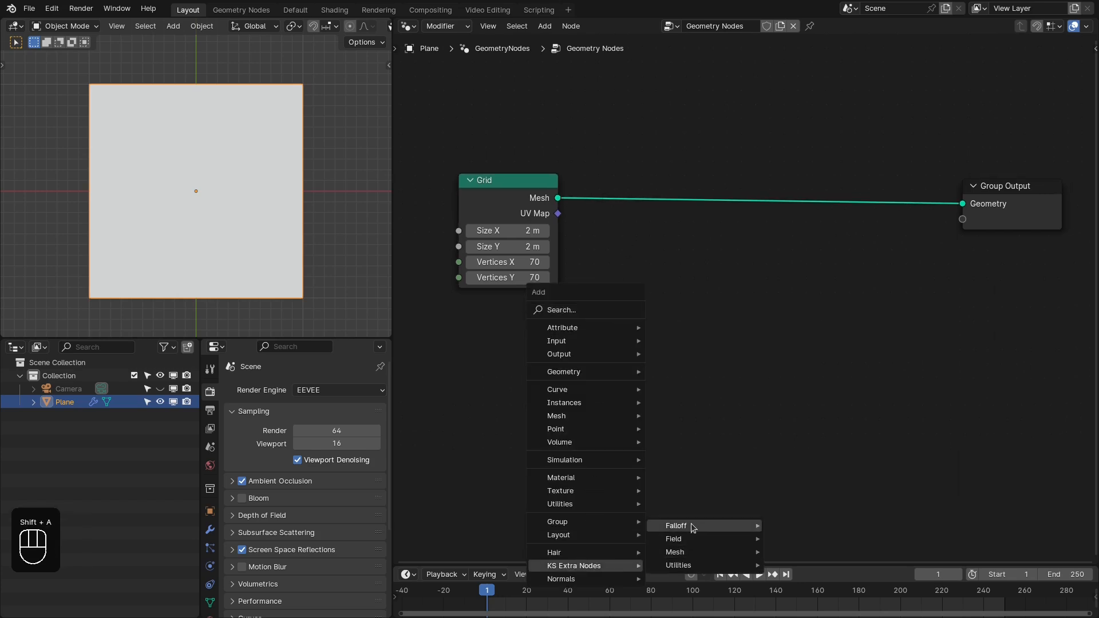
mouse_move(687, 525)
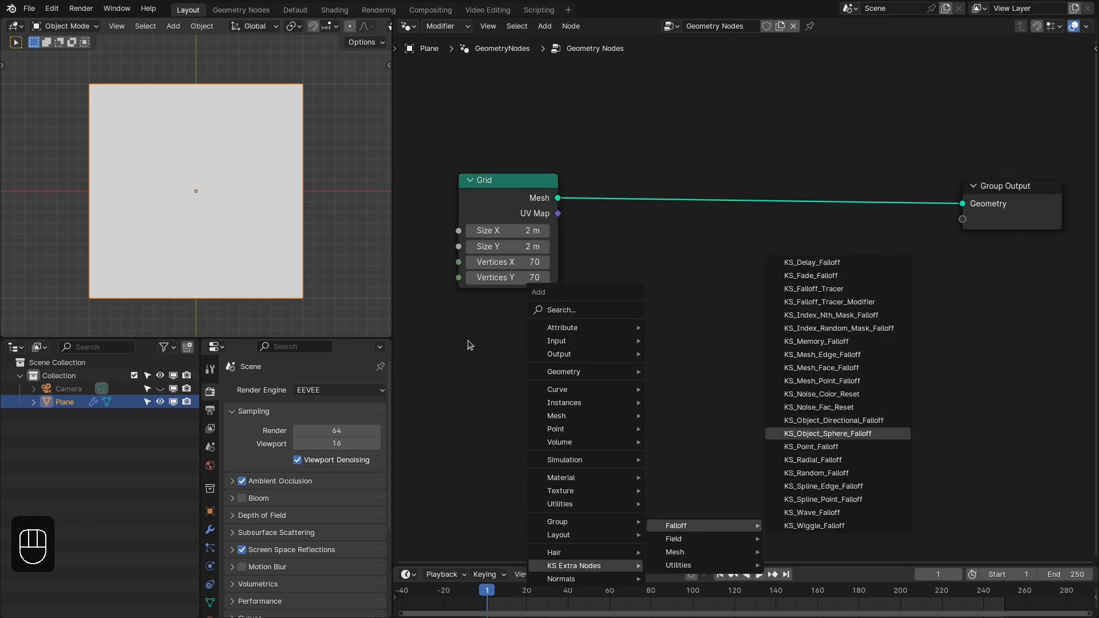
left_click(485, 316)
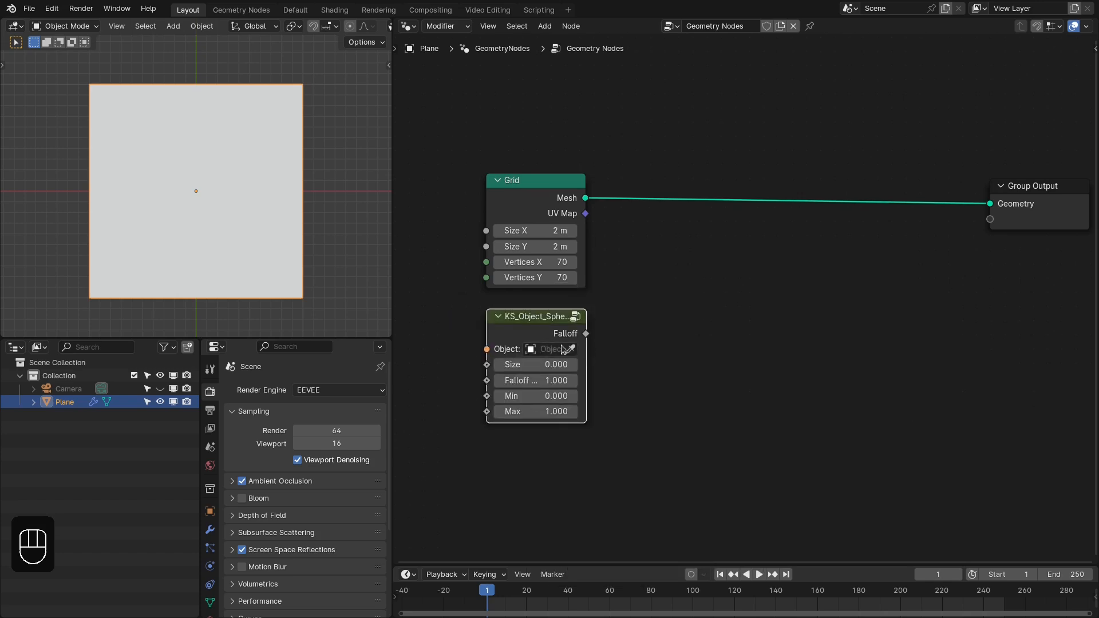
- Add a sphere-shaped Empty to the scene at the centre of the grid
middle_click_drag(228, 218, 213, 161)
key("shift+a")
mouse_move(177, 306)
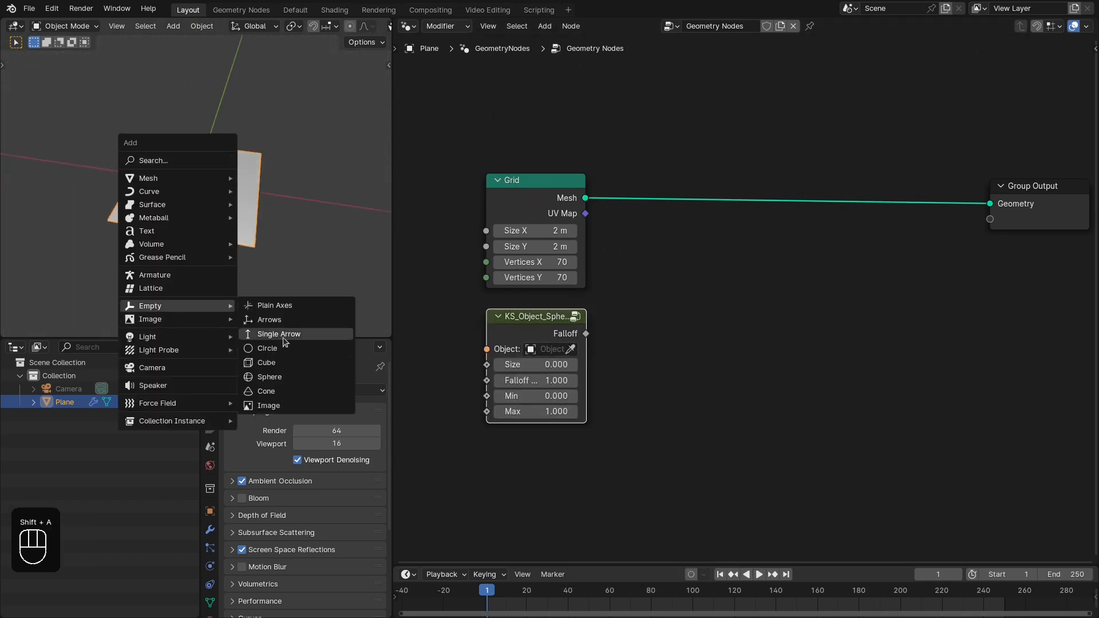
left_click(272, 377)
- Pin the node tree and assign the sphere Empty as the Object of the sphere falloff node
left_click(810, 26)
scroll(711, 216, "up", 2)
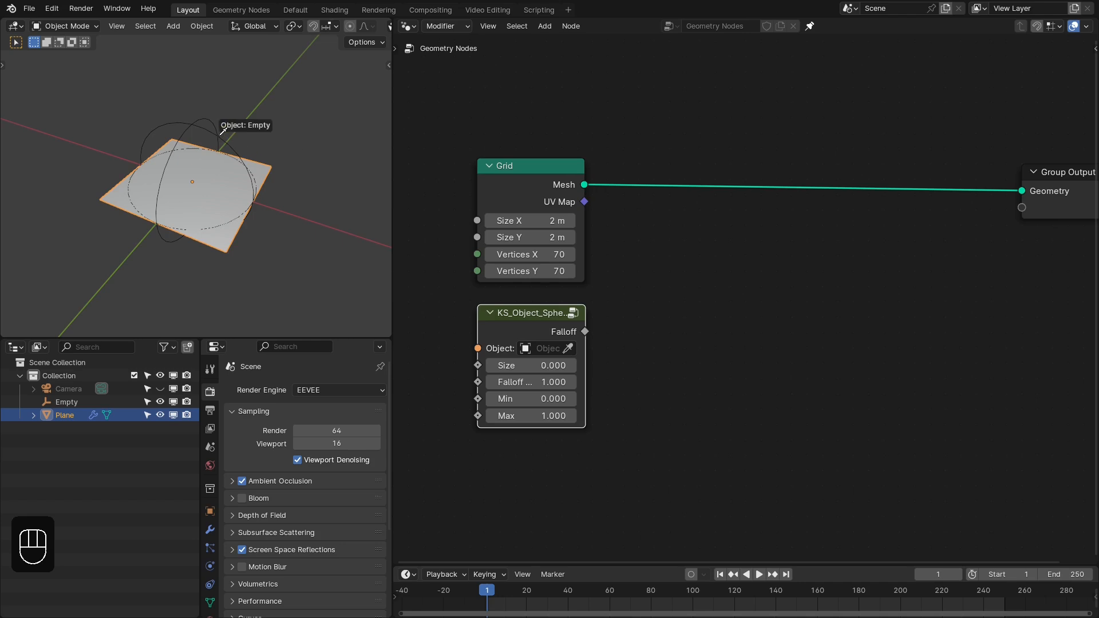
scroll(479, 223, "up", 1)
- Preview the Grid mesh through a Viewer node with the sphere Falloff as its Value, and widen the falloff node
left_click(546, 173, "ctrl+shift")
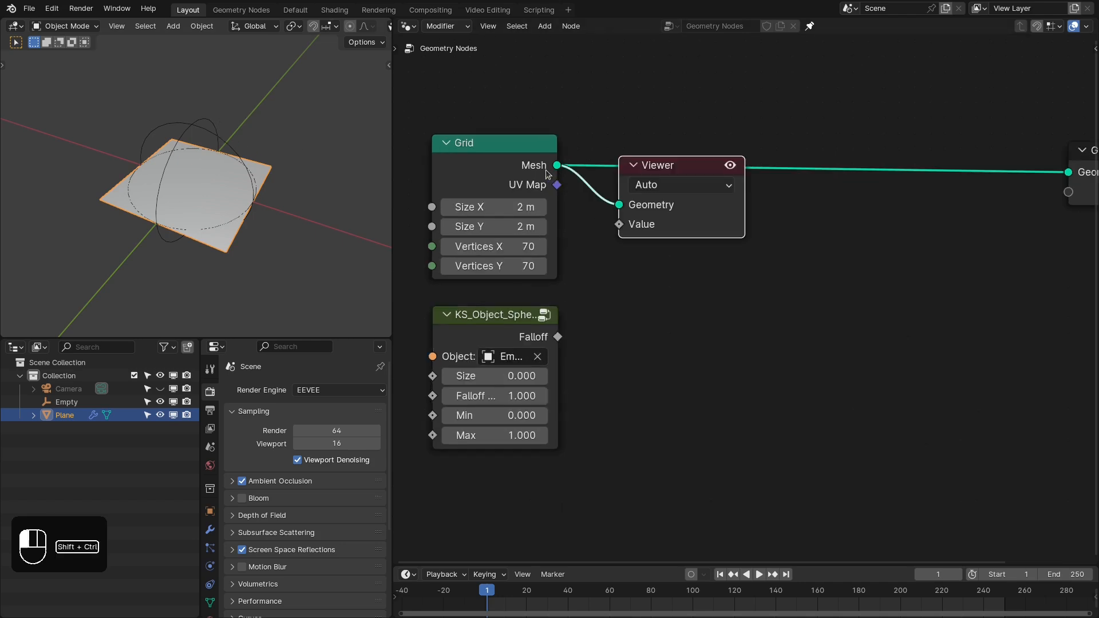
left_click(536, 335, "ctrl+shift")
scroll(206, 219, "up", 2)
mouse_move(207, 220)
middle_mouse_down()
mouse_move(255, 208)
mouse_move(218, 215)
middle_mouse_up()
middle_click_drag(626, 355, 696, 332)
scroll(696, 333, "up", 1)
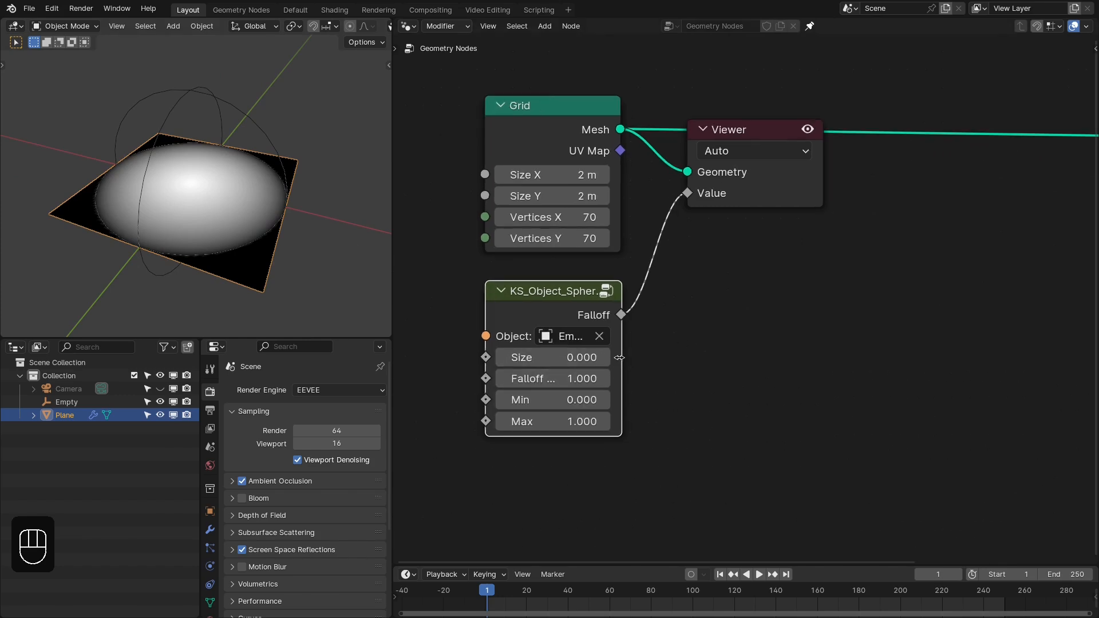
left_click_drag(622, 367, 649, 368)
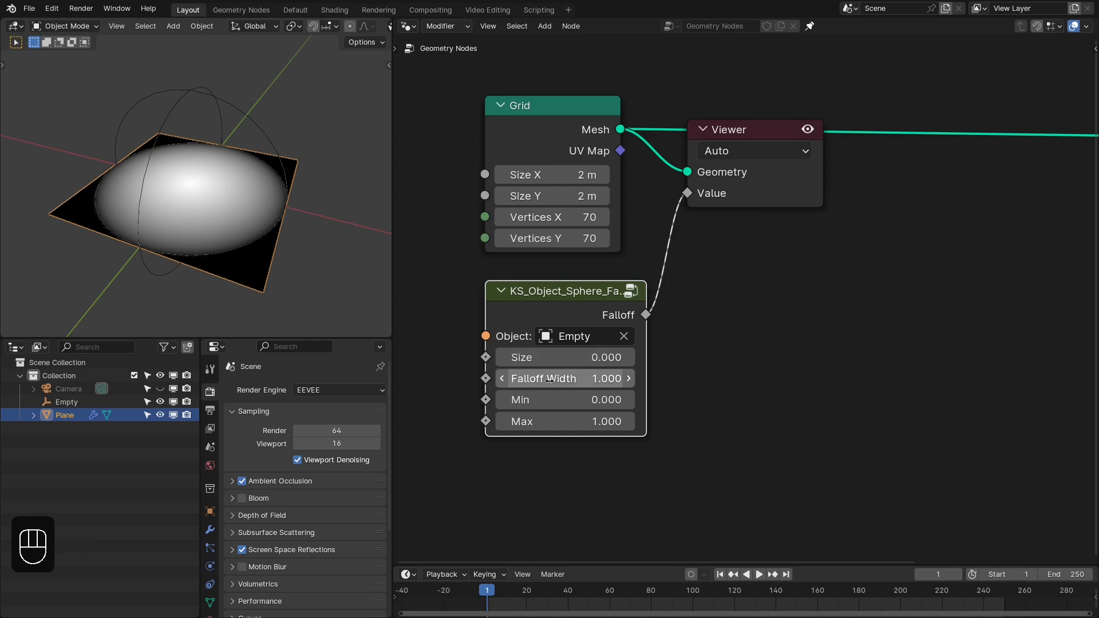
- Set the sphere falloff node's Falloff Width to 0 and its Size to 0.710
left_click(568, 378)
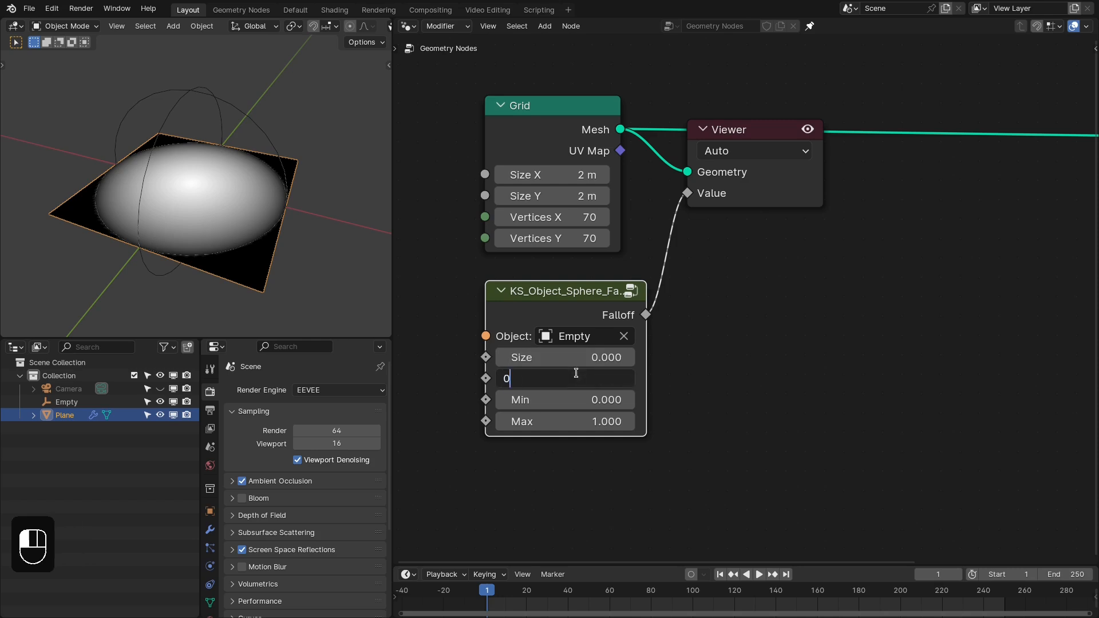
type("0")
key("Return")
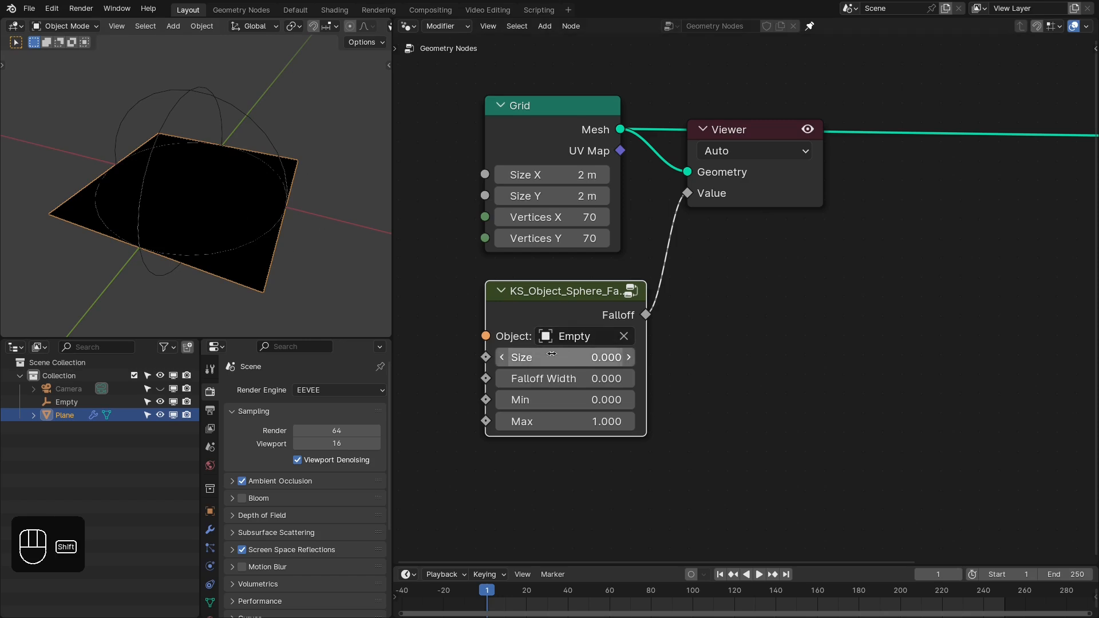
mouse_move(566, 357)
left_mouse_down()
mouse_move(630, 357)
mouse_move(570, 357)
mouse_move(586, 357)
left_mouse_up()
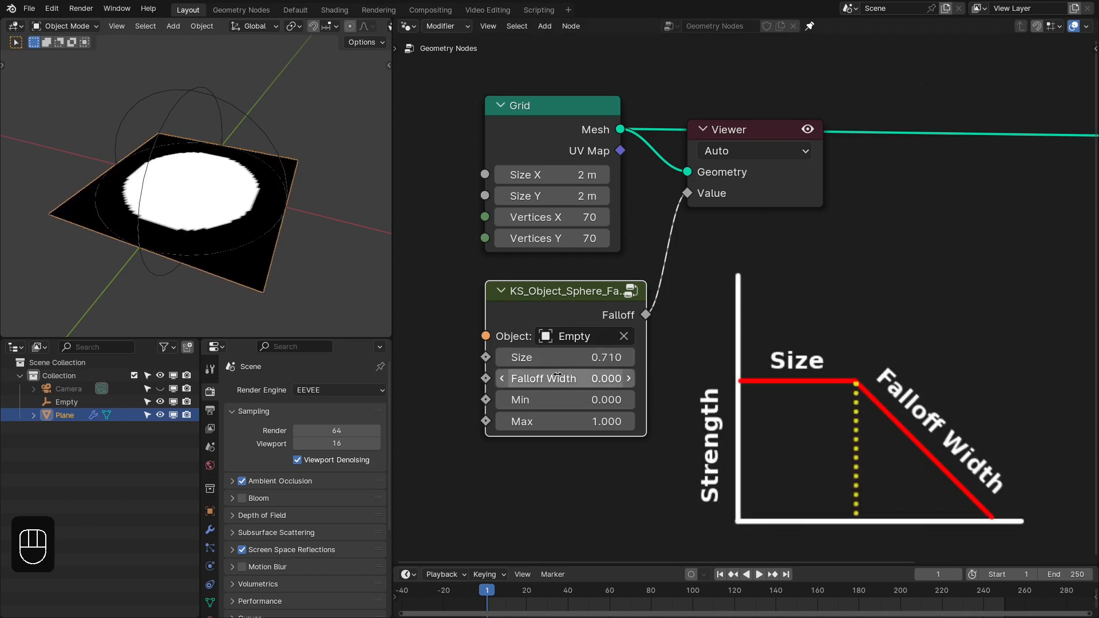
- Set the sphere falloff node's Size to 0.5
left_click(574, 357)
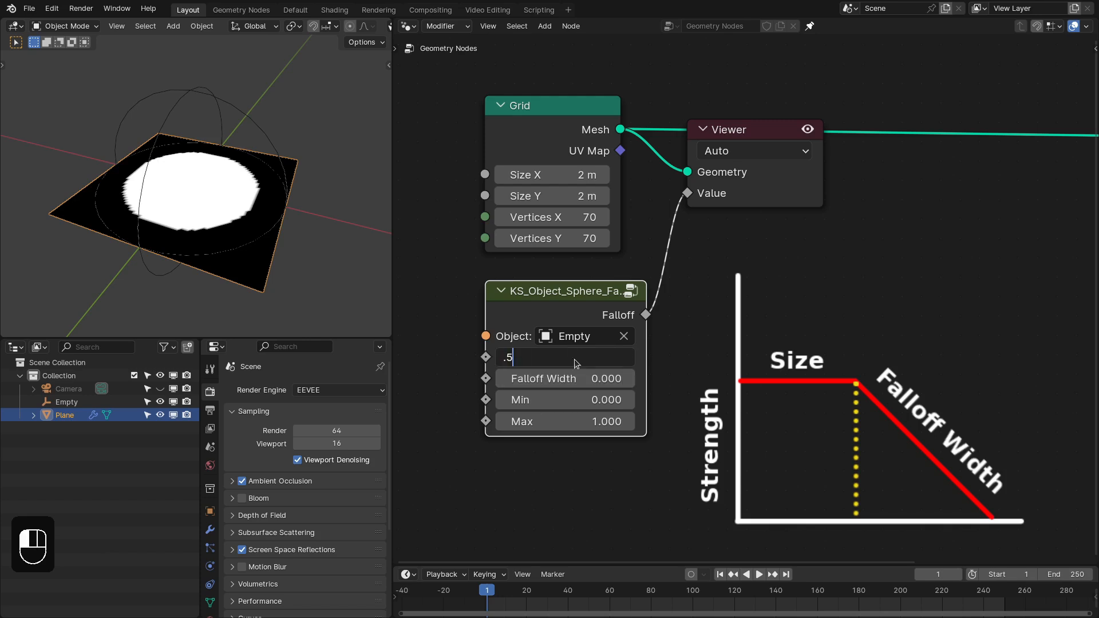
type(".5")
key("Return")
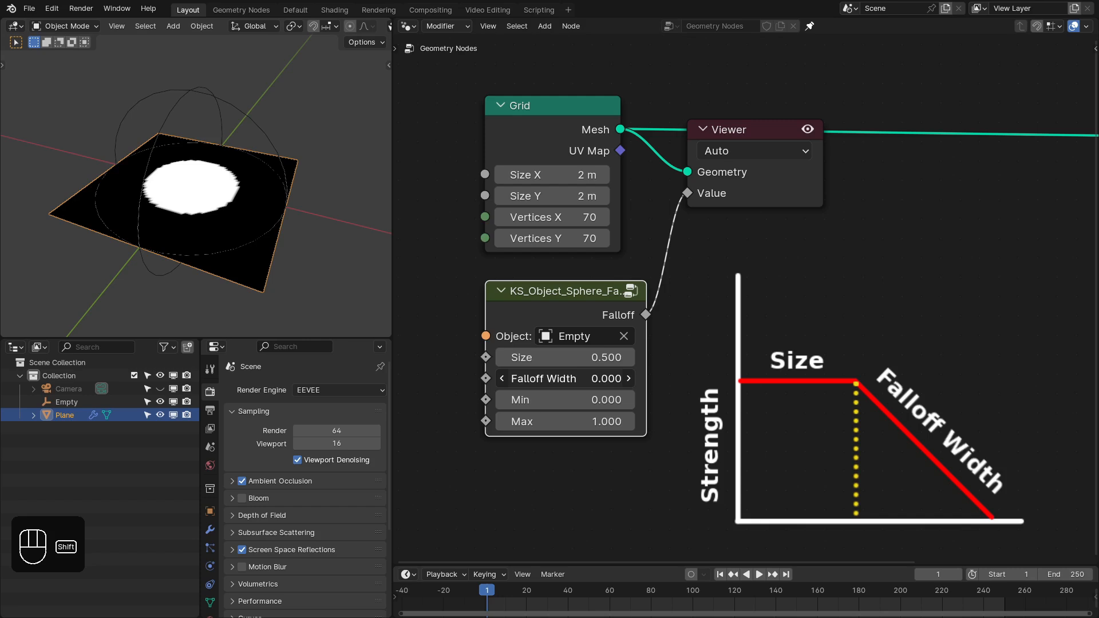
- Set the sphere falloff node's Falloff Width to 0.330 and its Size to 0.710
left_click_drag(565, 379, 648, 378, "shift")
left_click_drag(566, 357, 629, 357, "shift")
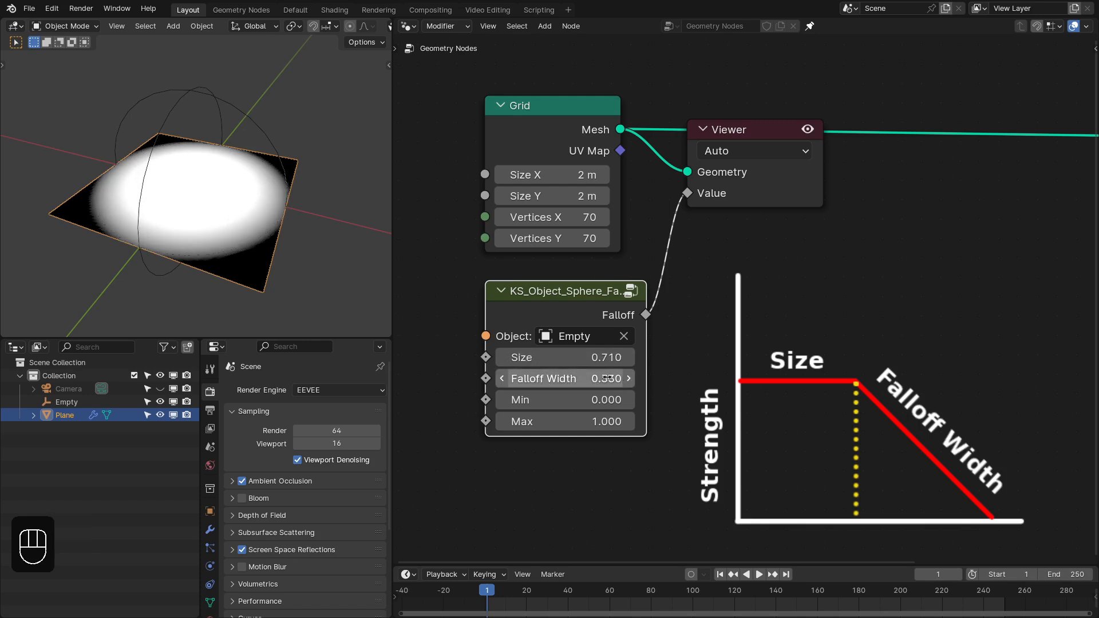
middle_click_drag(203, 223, 249, 235)
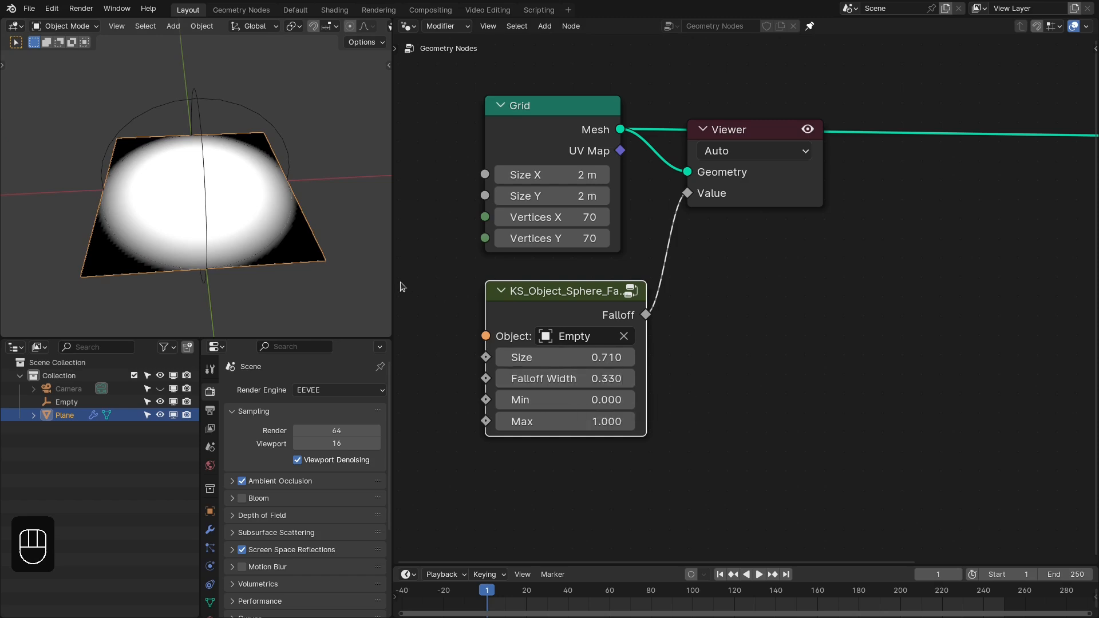
- Set the sphere falloff node's Size to 0.5 and its Falloff Width to -0.150
left_click(588, 355)
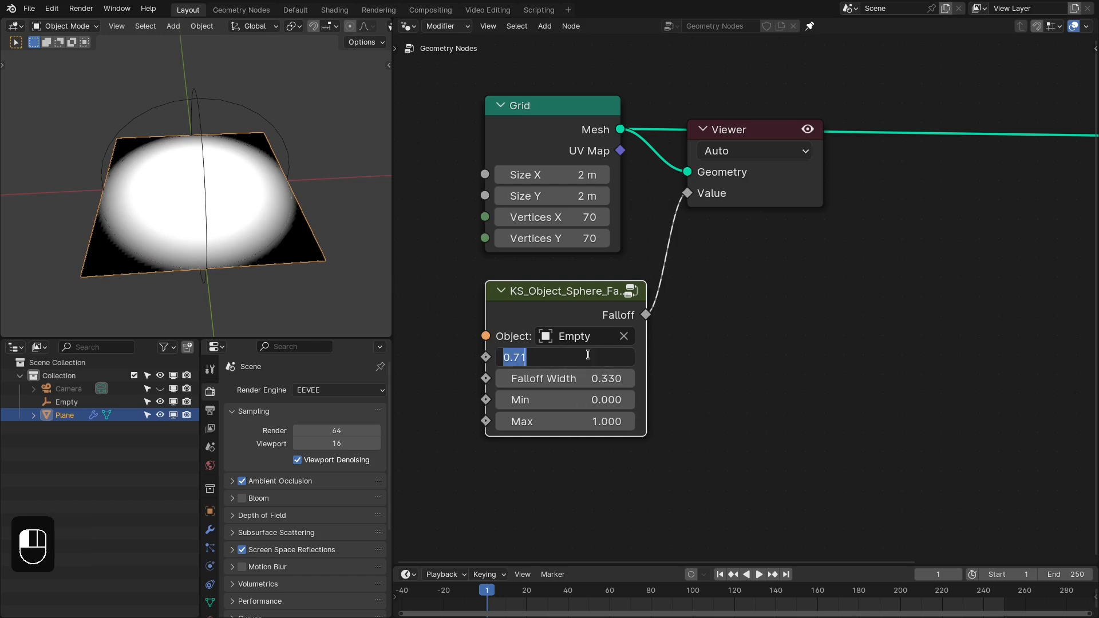
type("0.5")
key("Return")
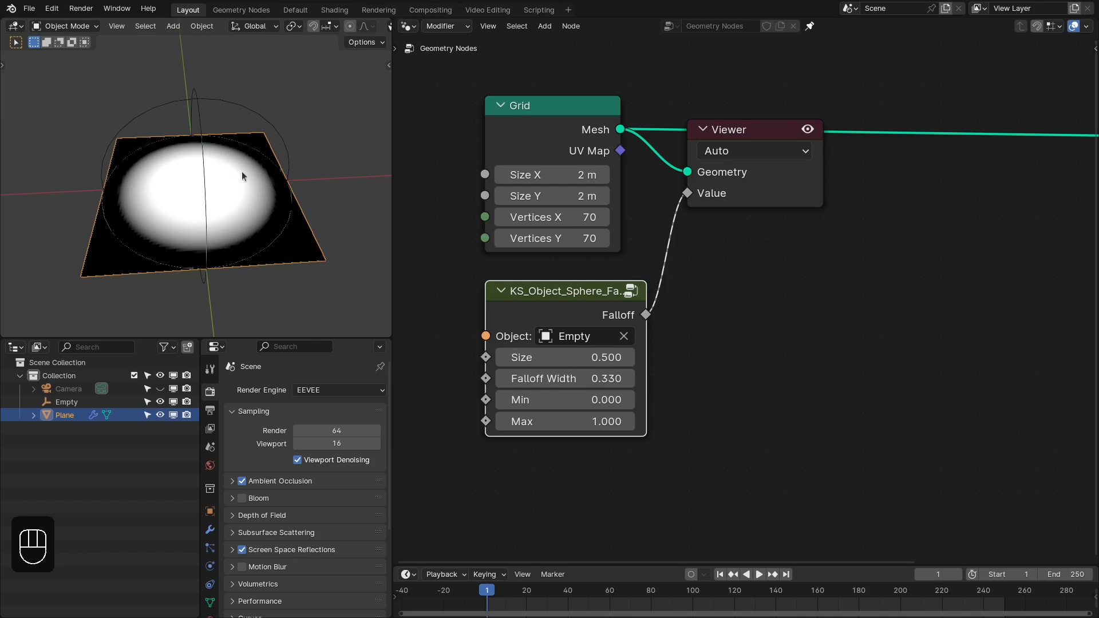
mouse_move(567, 379)
left_mouse_down()
mouse_move(515, 378)
mouse_move(578, 378)
mouse_move(543, 378)
mouse_move(565, 378)
left_mouse_up()
scroll(281, 210, "up", 1)
middle_click_drag(280, 214, 189, 195)
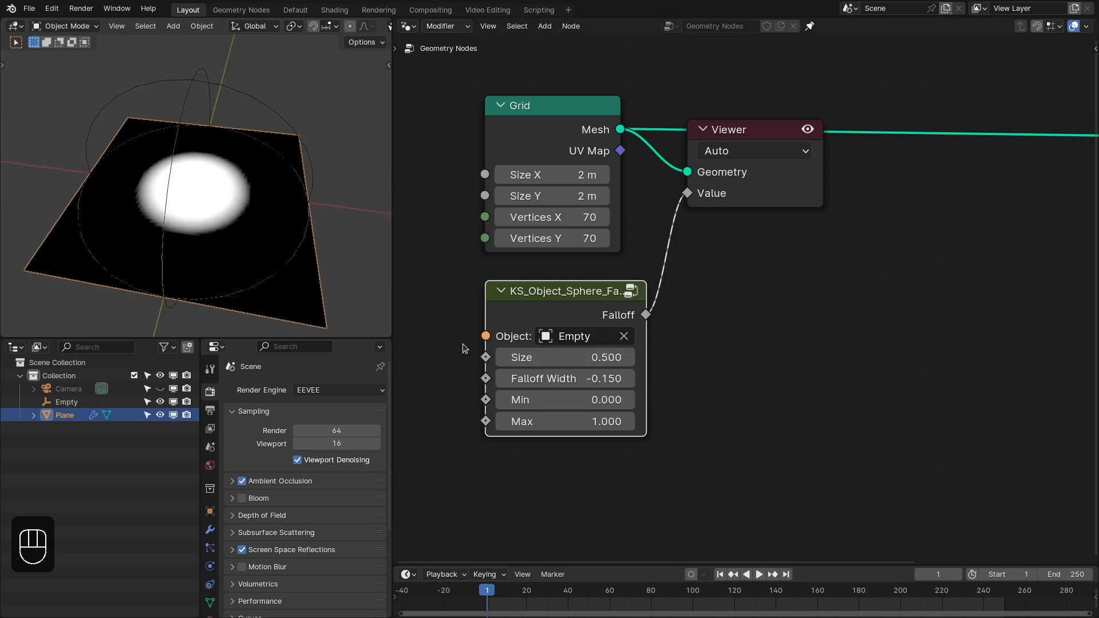
- Set the sphere falloff node's Falloff Width to 1 and its Size to 0
left_click_drag(491, 366, 492, 367)
middle_click_drag(654, 384, 664, 363)
left_click(597, 349)
key("Return")
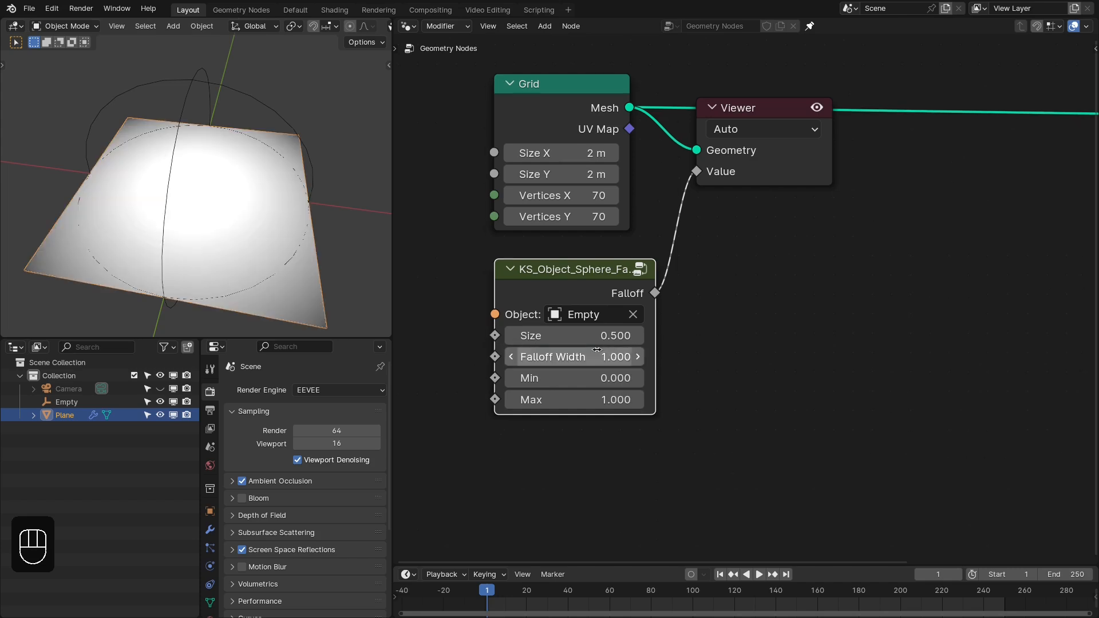
left_click(613, 335)
type("0")
key("Return")
- Move the sphere falloff node so that its output edge lines up beneath the Grid node
middle_click_drag(669, 347, 708, 332)
scroll(709, 332, "down", 2)
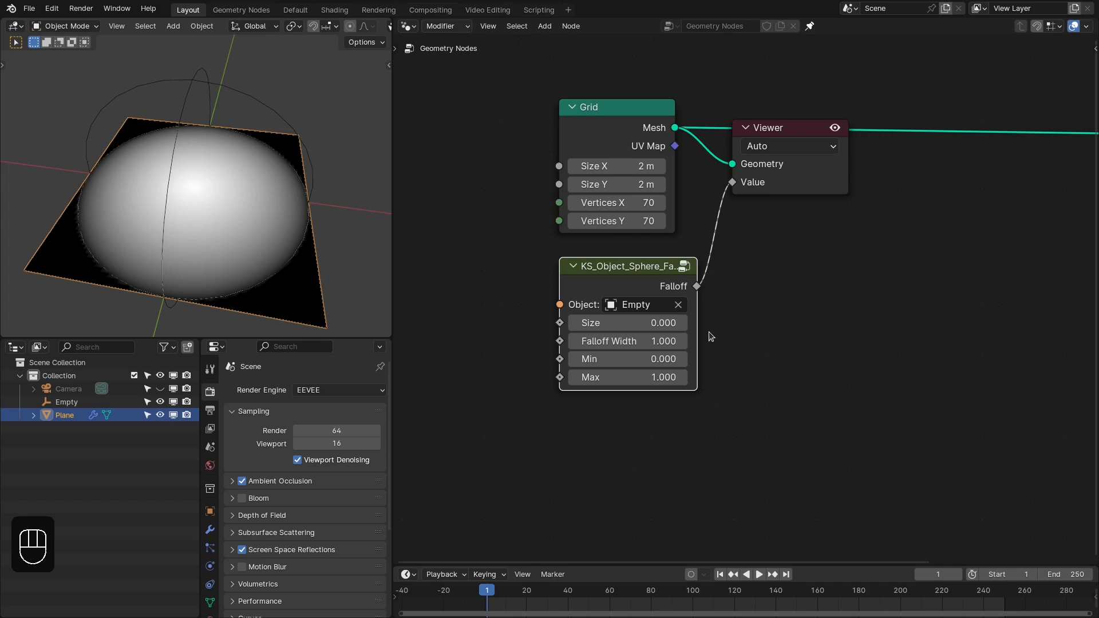
scroll(709, 332, "down", 1)
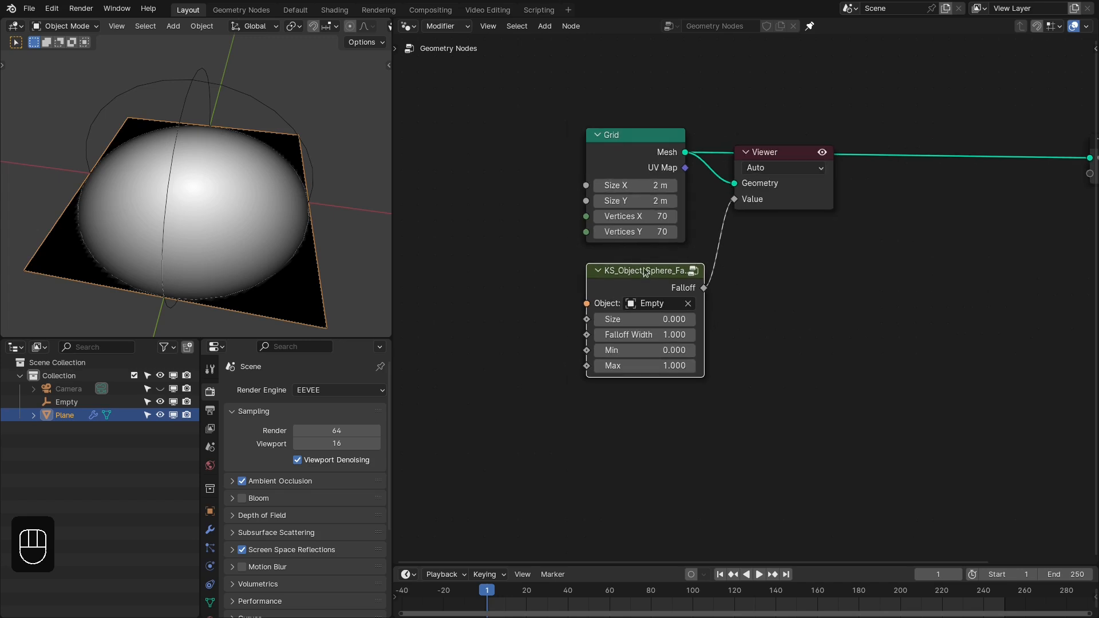
left_click_drag(644, 273, 622, 269)
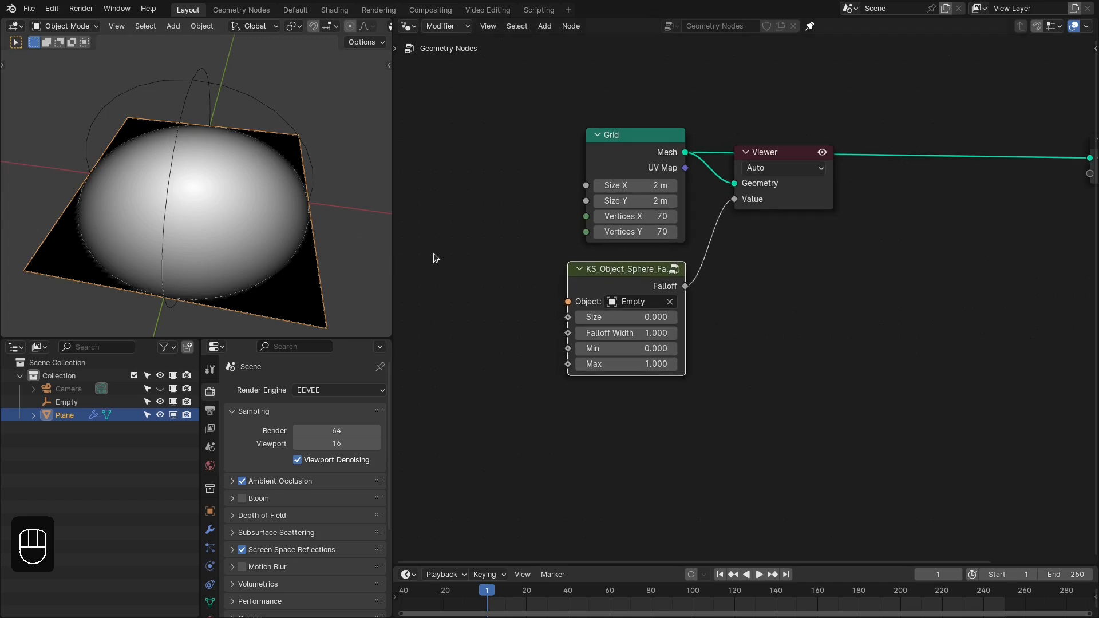
middle_click_drag(434, 254, 484, 245)
middle_click_drag(707, 314, 630, 309)
key("shift+a")
mouse_move(676, 590)
mouse_move(752, 548)
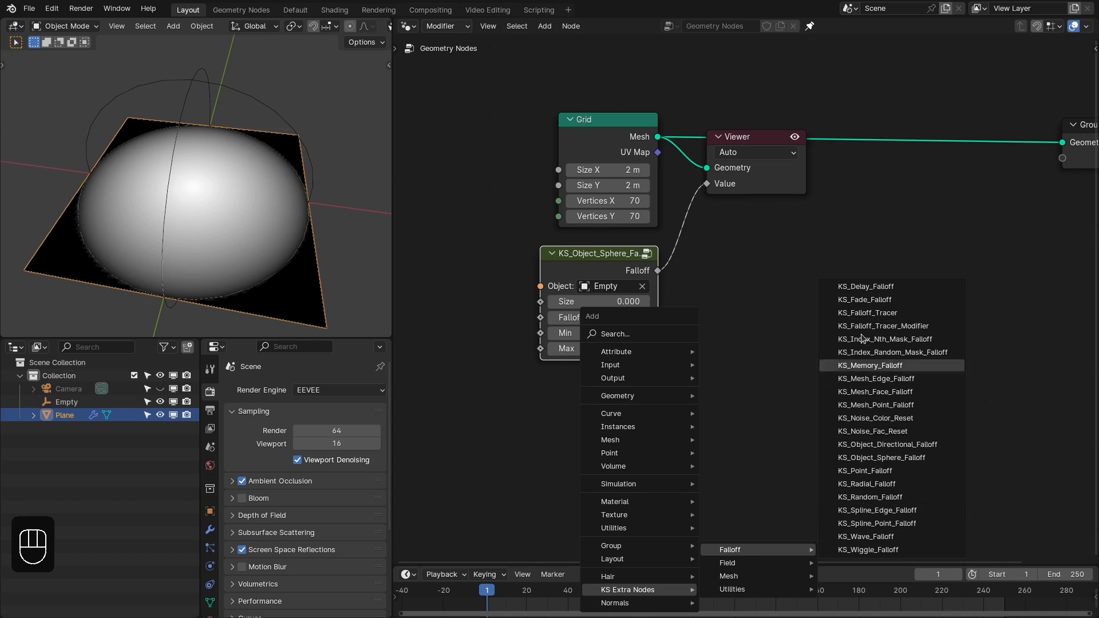
mouse_move(769, 590)
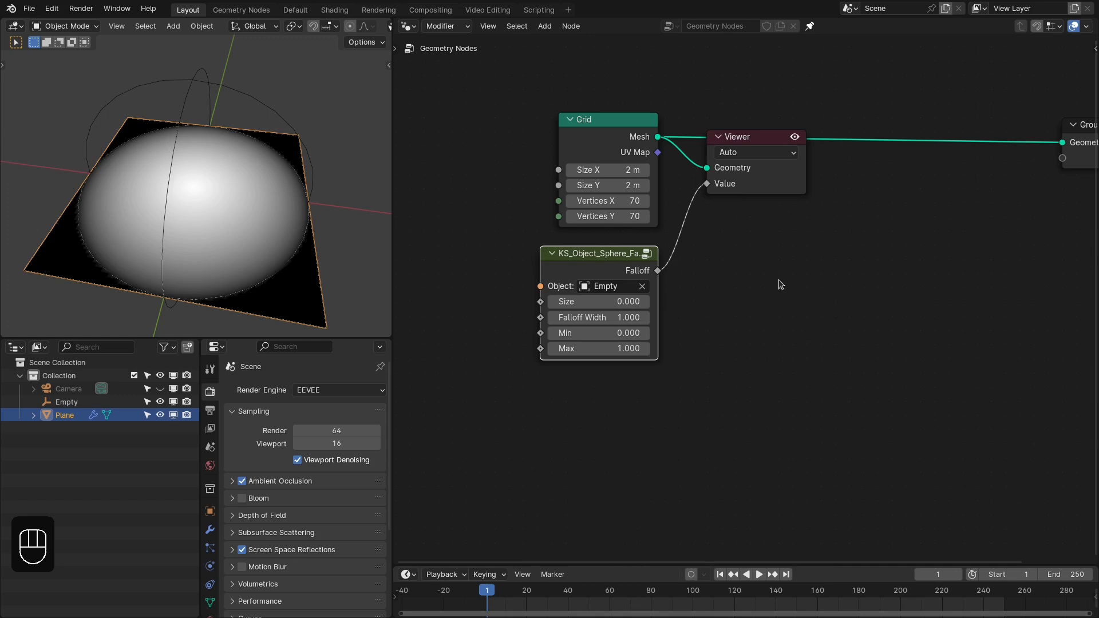
- Delete the Viewer node between the Grid and the Group Output
middle_click_drag(775, 307, 757, 331)
left_click(737, 204)
key("x")
- Add a KS_Displace node on the link between the Grid's Mesh output and the Group Output
key("shift+a")
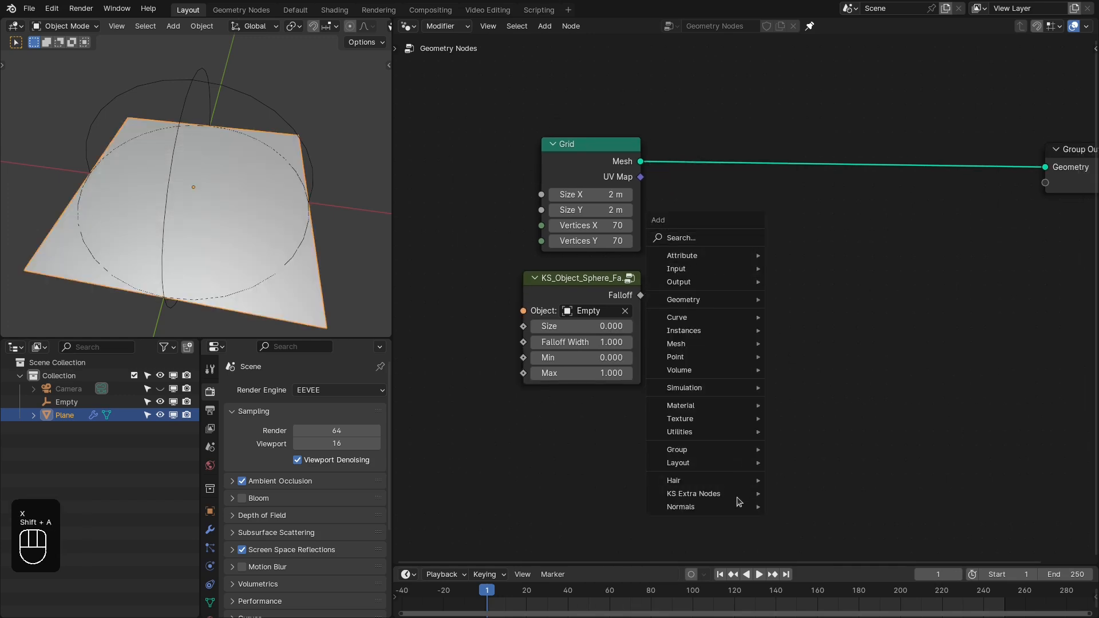
mouse_move(723, 494)
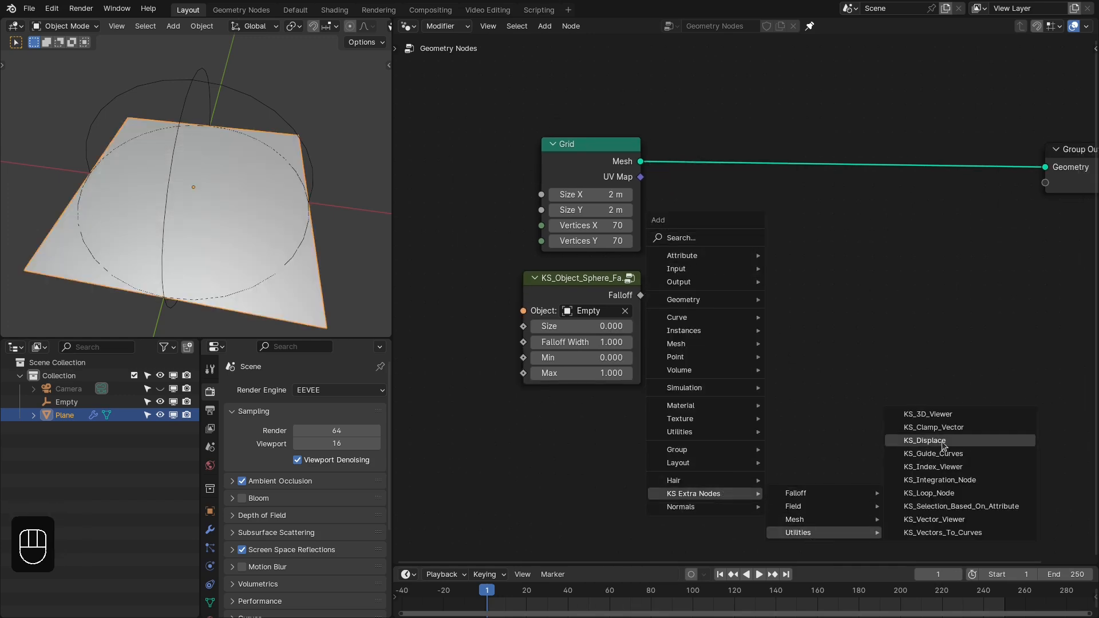
left_click(924, 440)
left_click(752, 146)
- Connect the sphere falloff node's Falloff output to the Strength input of KS_Displace
middle_click_drag(733, 309, 760, 337)
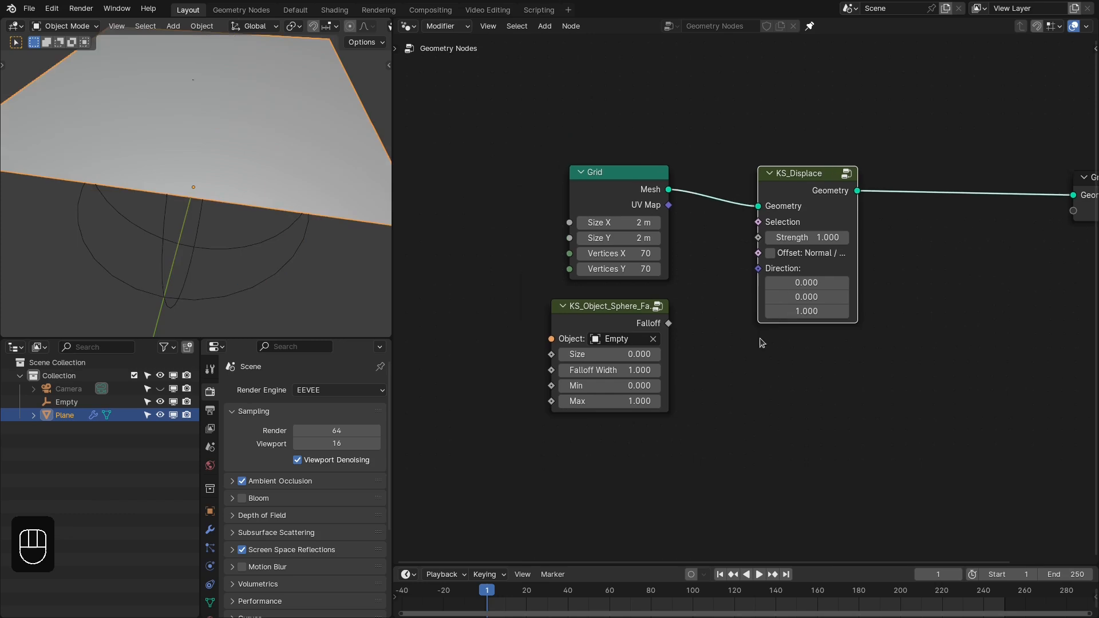
scroll(304, 213, "down", 1)
middle_click_drag(304, 213, 261, 192)
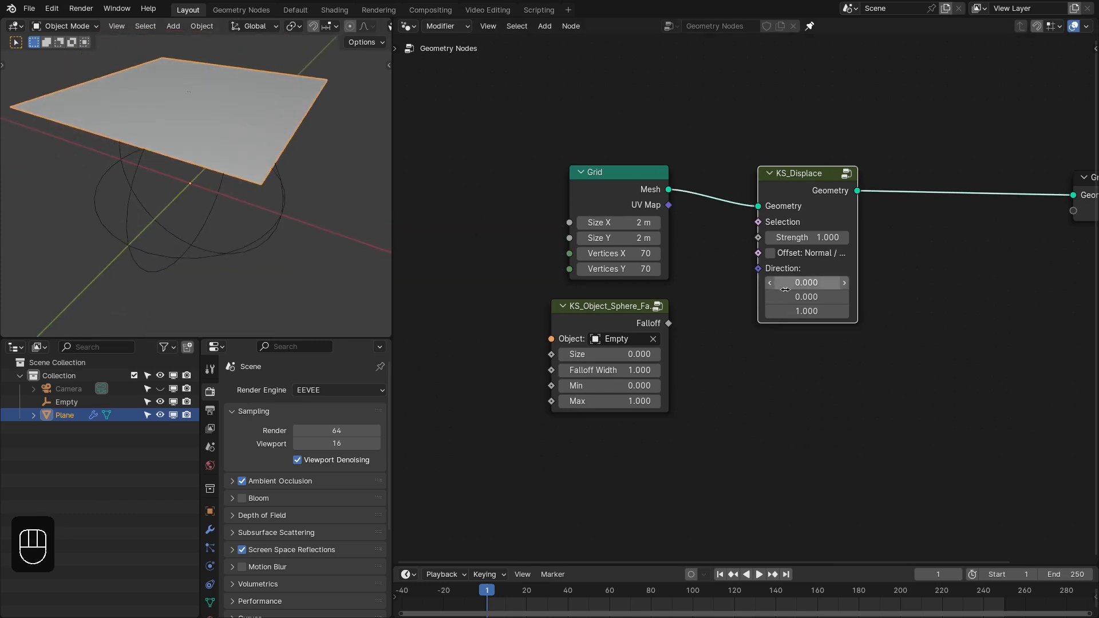
scroll(773, 286, "up", 1)
left_click_drag(736, 263, 856, 361)
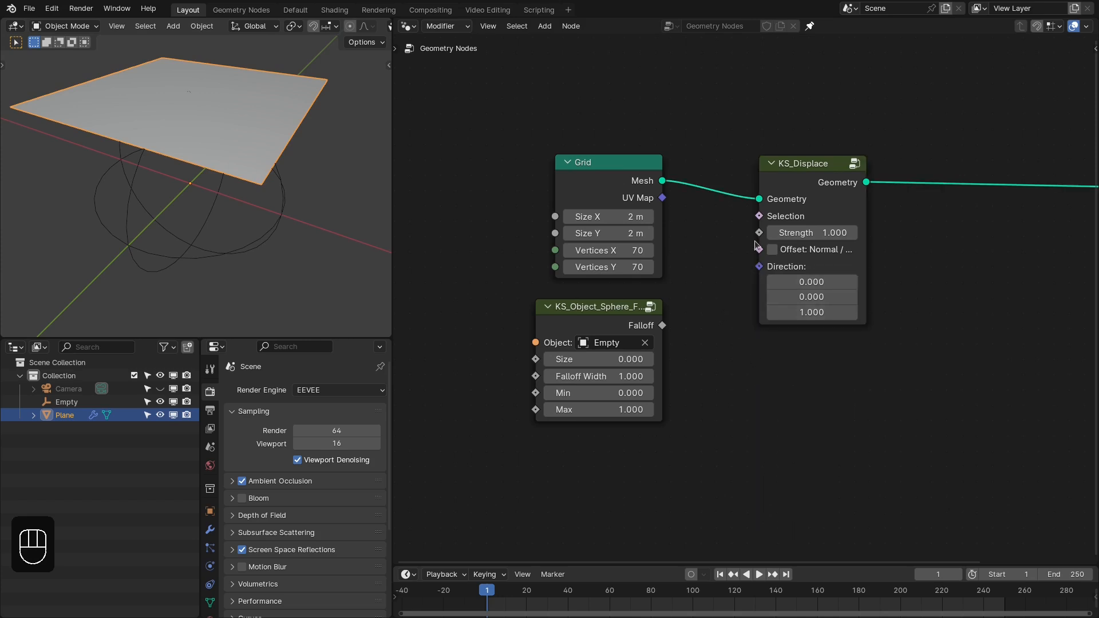
left_click_drag(759, 232, 662, 326)
middle_click_drag(321, 229, 208, 223)
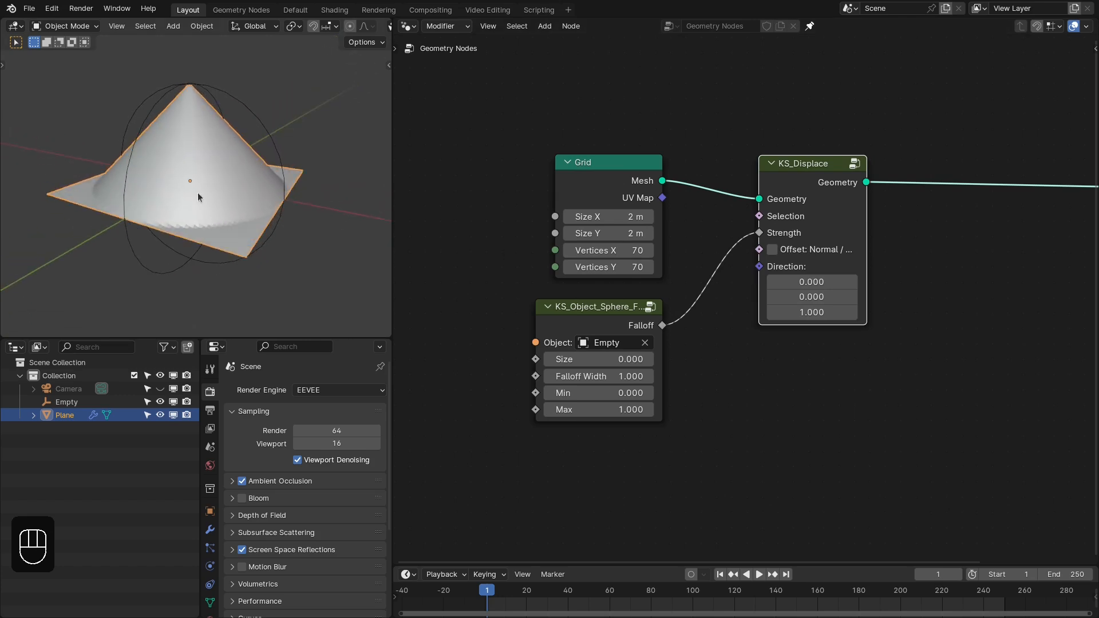
- Set the sphere falloff node's Size to 0.440 and its Falloff Width to 0.380
middle_click_drag(302, 220, 201, 182)
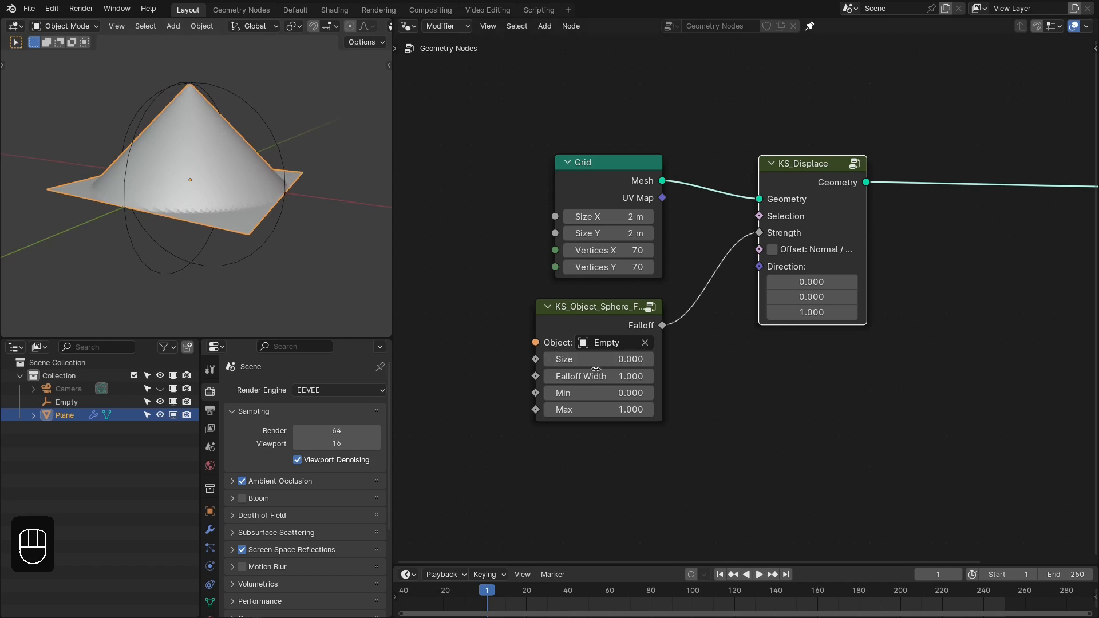
left_click_drag(595, 369, 567, 376, "shift")
middle_click_drag(298, 212, 265, 194)
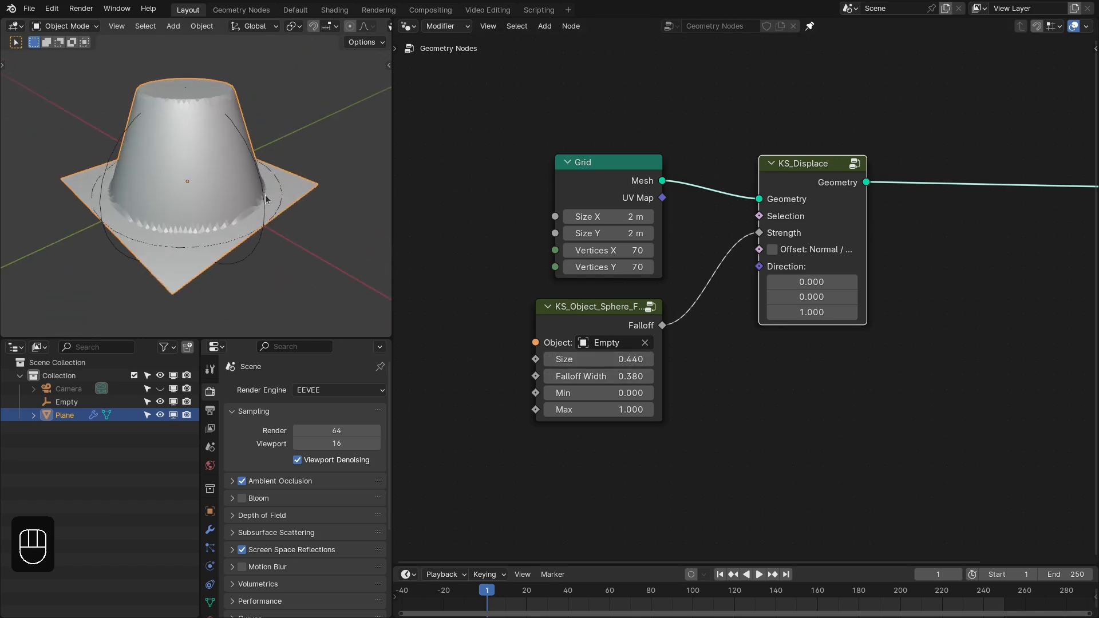
- Clear the location of the sphere Empty so it sits at the origin
mouse_move(266, 194)
left_mouse_down()
mouse_move(377, 143)
mouse_move(355, 63)
mouse_move(295, 332)
mouse_move(251, 109)
mouse_move(276, 205)
left_mouse_up()
scroll(746, 297, "down", 1)
key("alt+g")
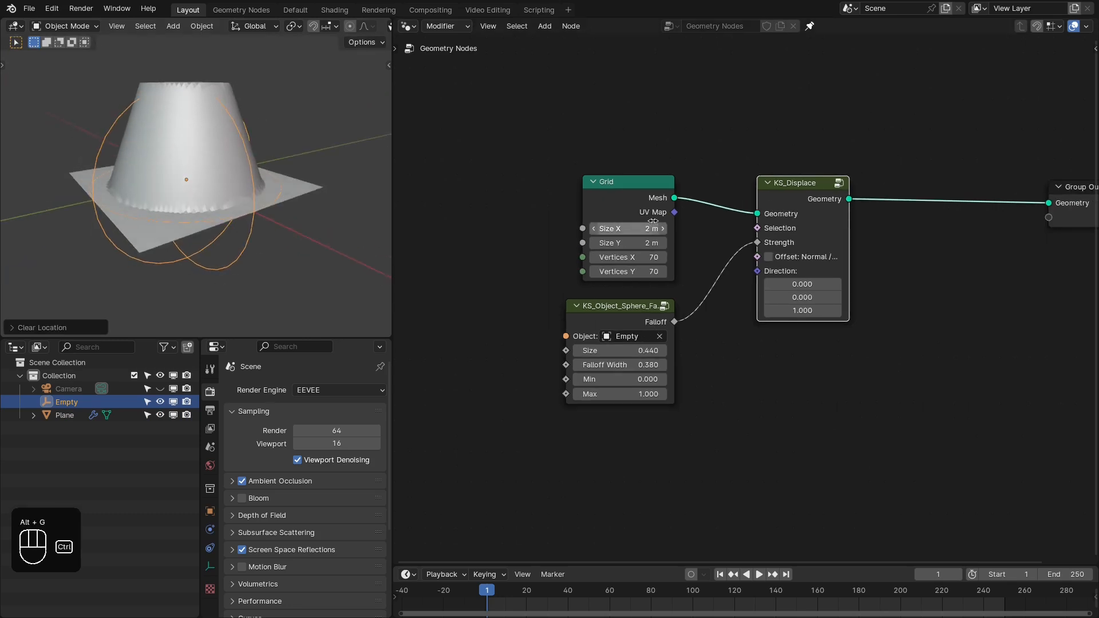
- Preview the sphere Falloff as Value on the Grid mesh through a Viewer node, and delete that Viewer
left_click(666, 265, "ctrl+shift")
left_click(655, 322, "ctrl+shift")
middle_click_drag(235, 196, 169, 234)
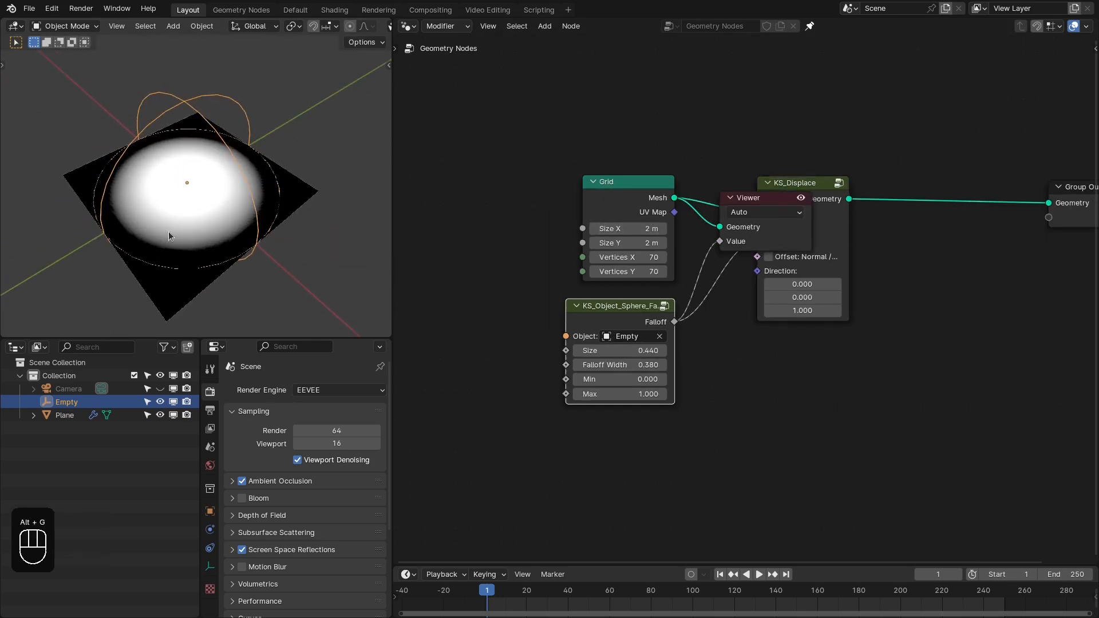
middle_click_drag(702, 276, 616, 275)
left_click(666, 247)
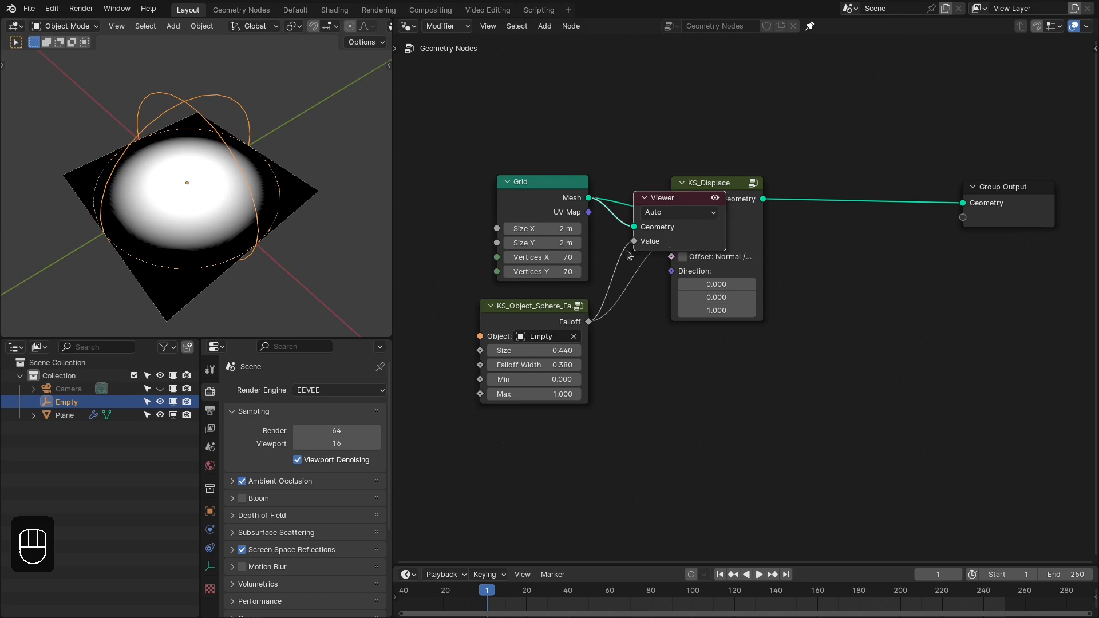
key("x")
- Add a KS_Object_Directional_Falloff node below the sphere falloff node and pick the Empty as its Object
middle_click_drag(259, 247, 262, 177)
scroll(258, 192, "down", 2)
scroll(765, 282, "up", 1)
key("shift+a")
mouse_move(590, 335)
mouse_move(710, 334)
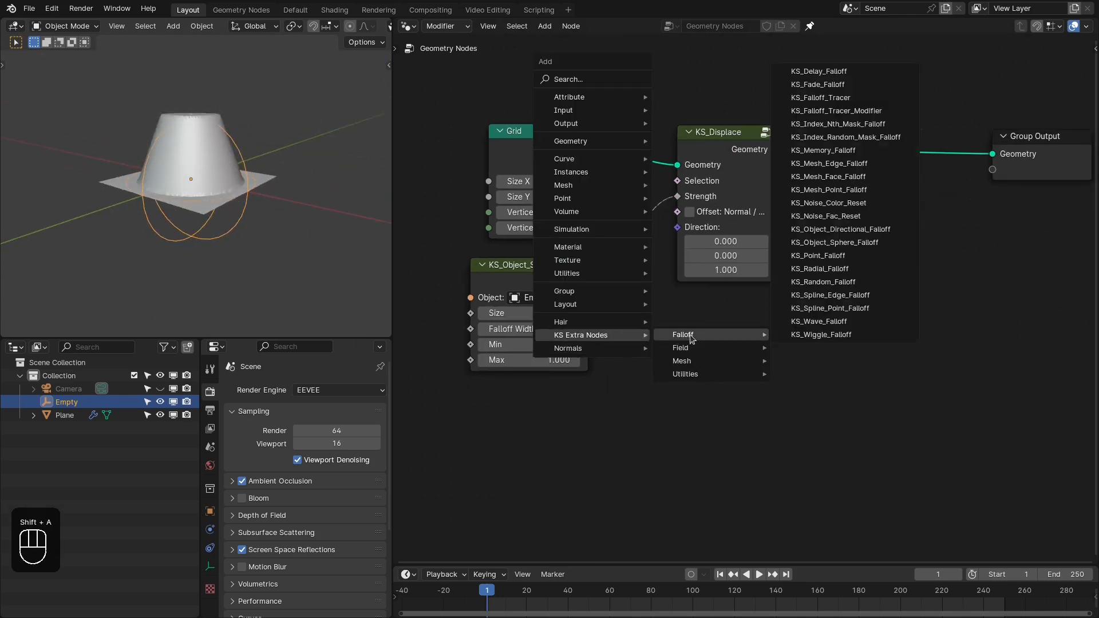
left_click(863, 230)
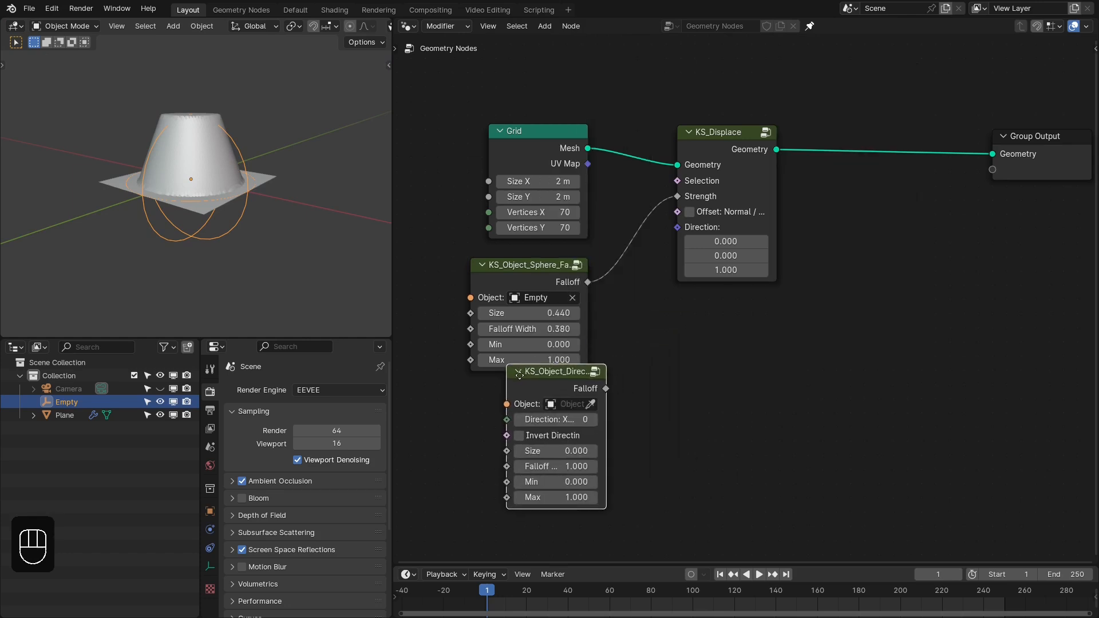
left_click(497, 394)
middle_click_drag(552, 406, 574, 411)
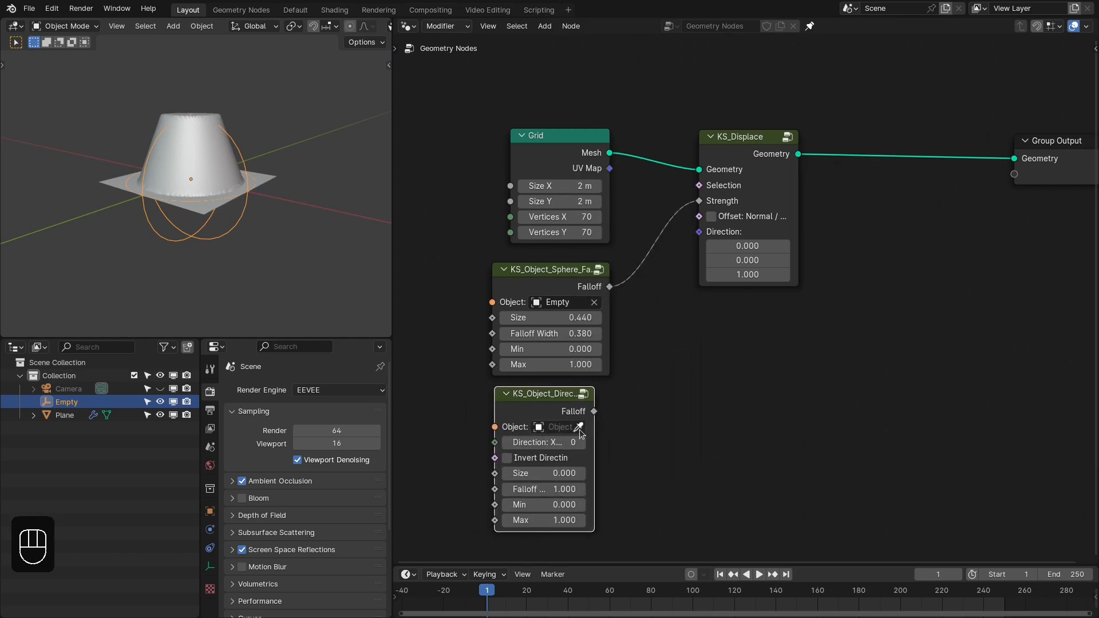
left_click(578, 427)
left_click(212, 238)
- Connect the directional falloff's output to the KS_Displace Strength and widen the directional falloff node to show its full labels
left_click_drag(594, 411, 699, 201)
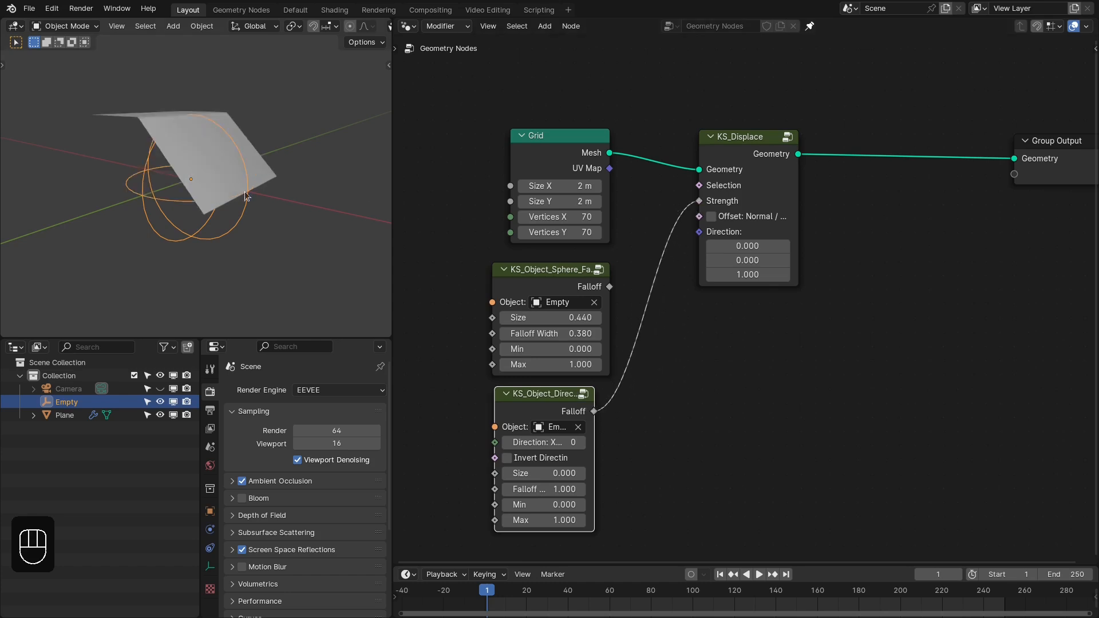
middle_click_drag(245, 191, 214, 183)
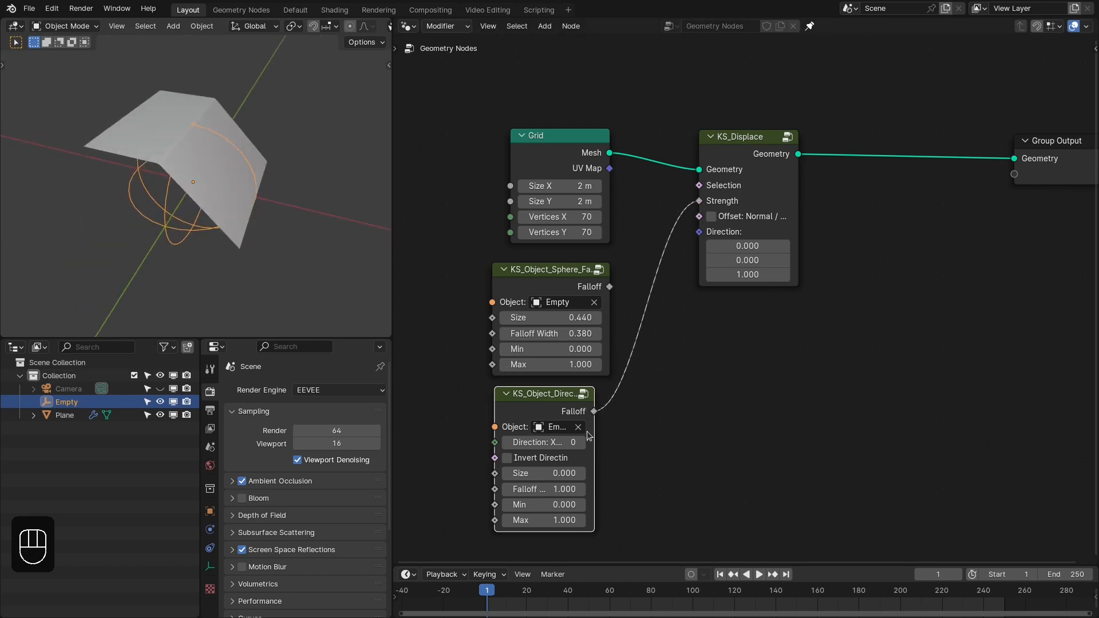
left_click_drag(590, 432, 641, 435)
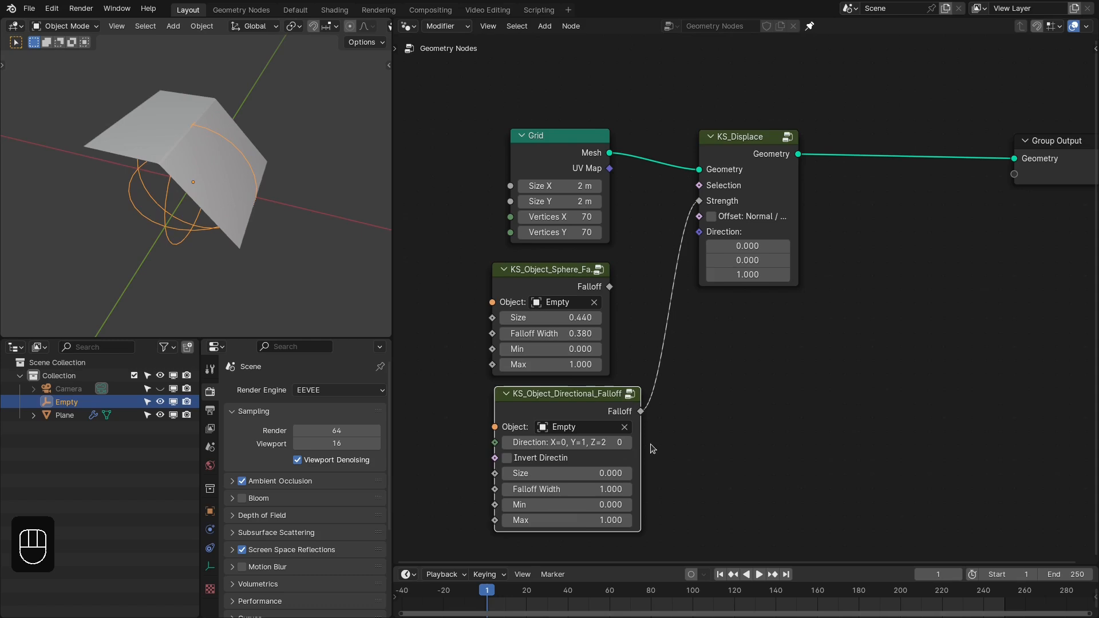
- Try Direction values 1 and 2 on the directional falloff node, and return it to 0
middle_click_drag(651, 444, 669, 418)
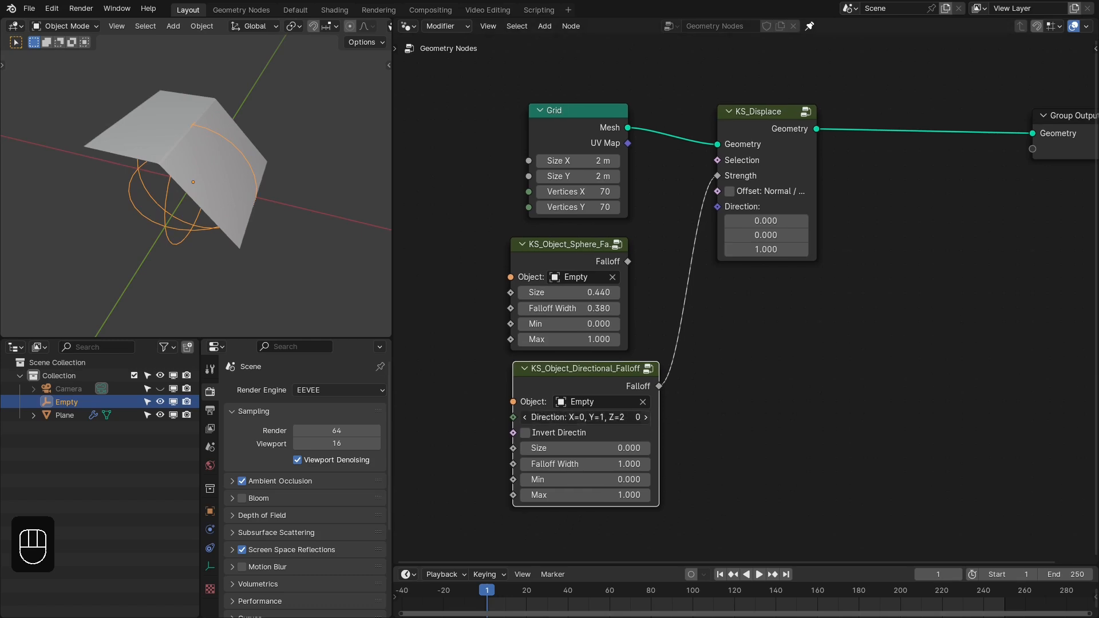
left_click(647, 421)
middle_click_drag(264, 224, 212, 212)
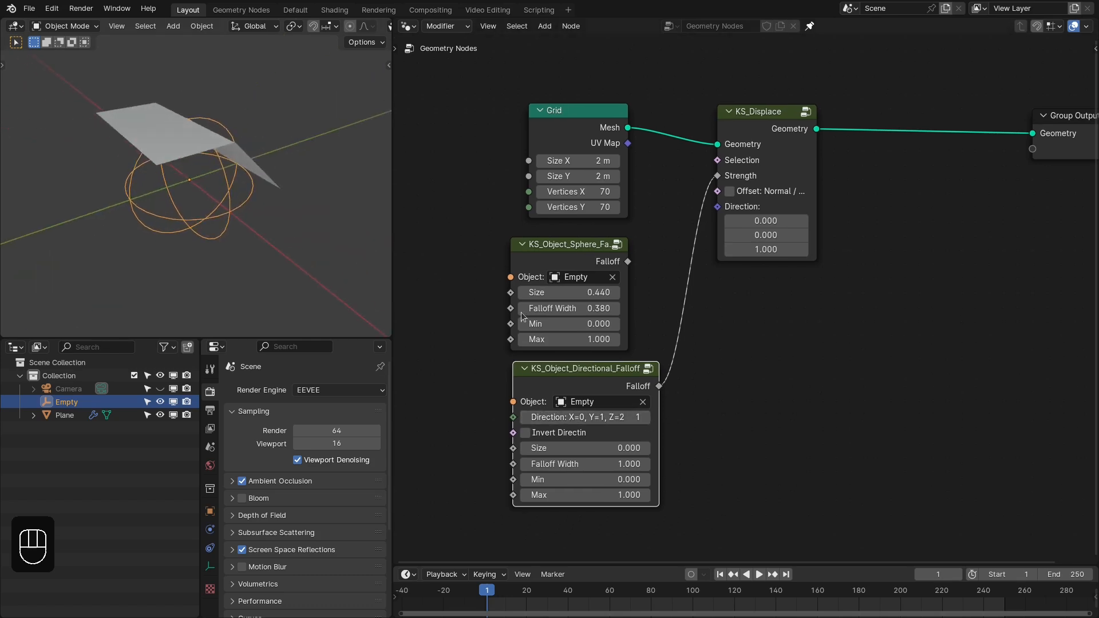
left_click(646, 418)
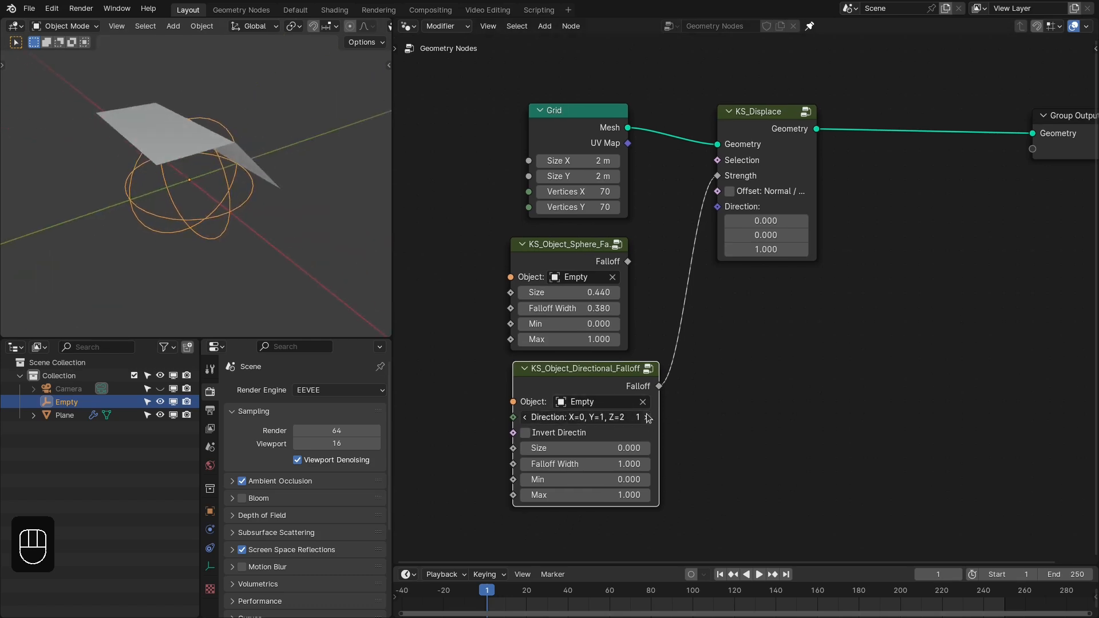
left_click(526, 419)
left_click(527, 419)
- Toggle the directional falloff node's invert direction option on and off again
left_click(556, 437)
left_click(557, 437)
left_click(557, 436)
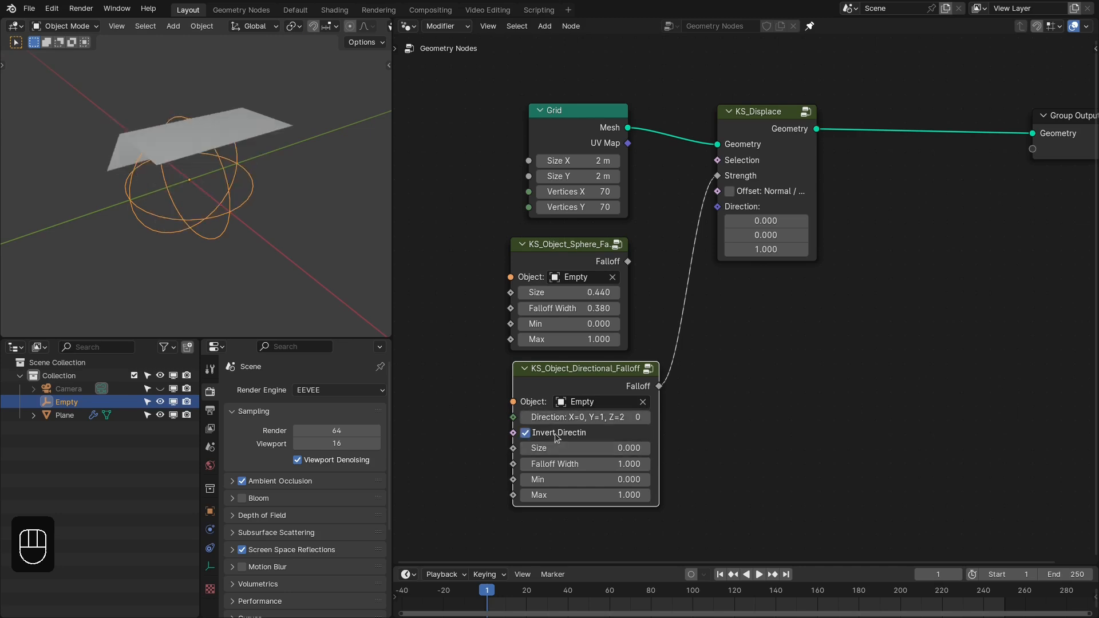
left_click(557, 436)
middle_click_drag(163, 240, 223, 243)
- Connect the sphere falloff node's output to the KS_Displace Strength in place of the directional falloff
middle_click_drag(676, 459, 683, 407)
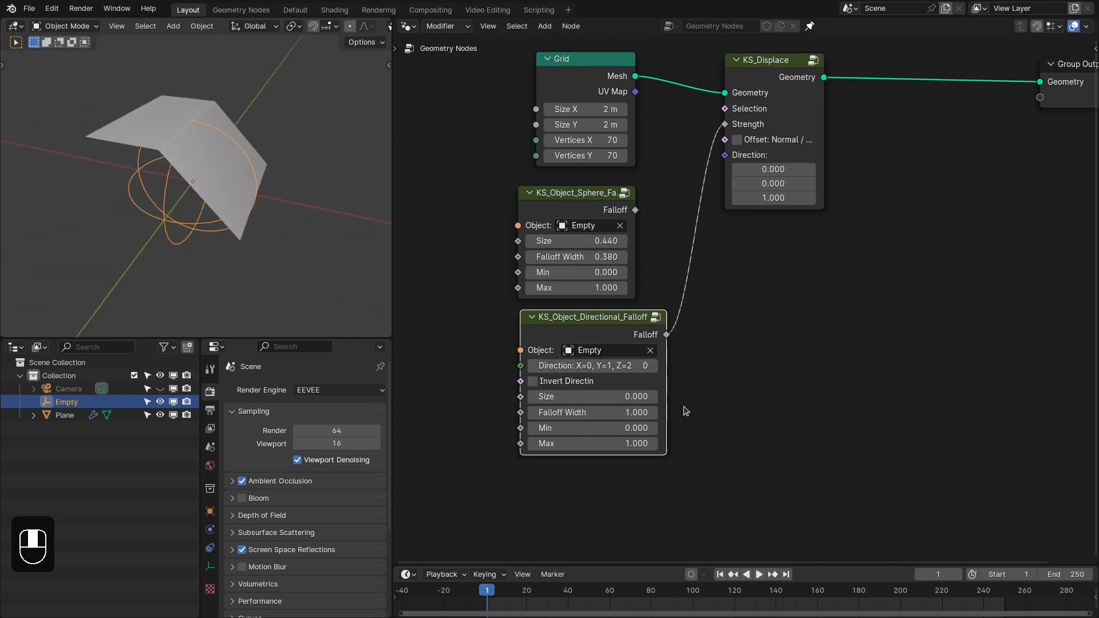
scroll(681, 407, "up", 1)
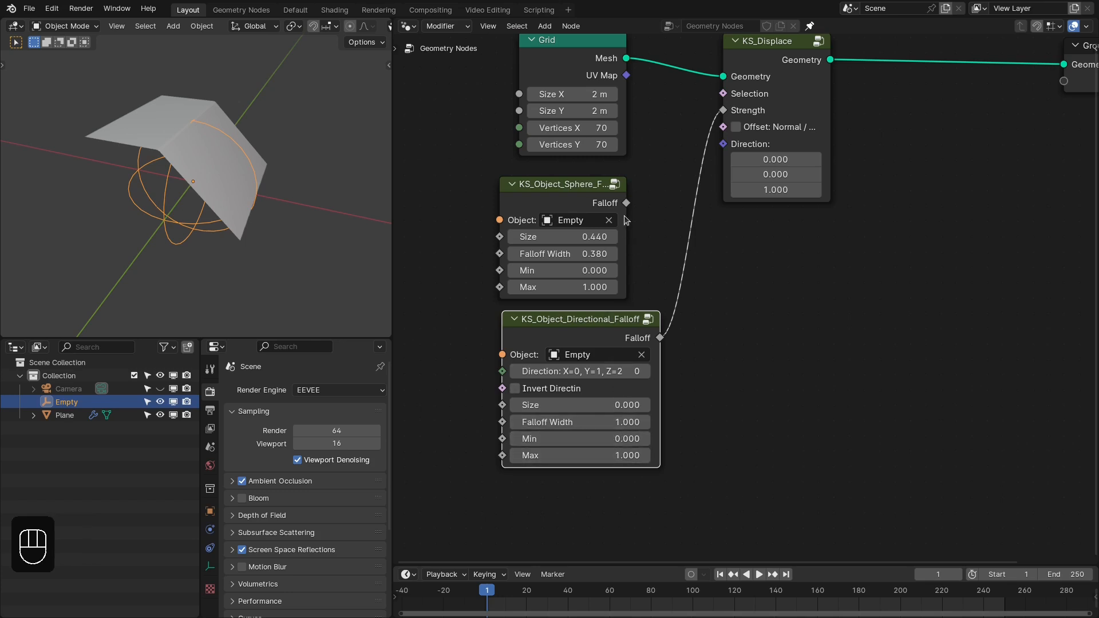
left_click_drag(626, 202, 723, 110)
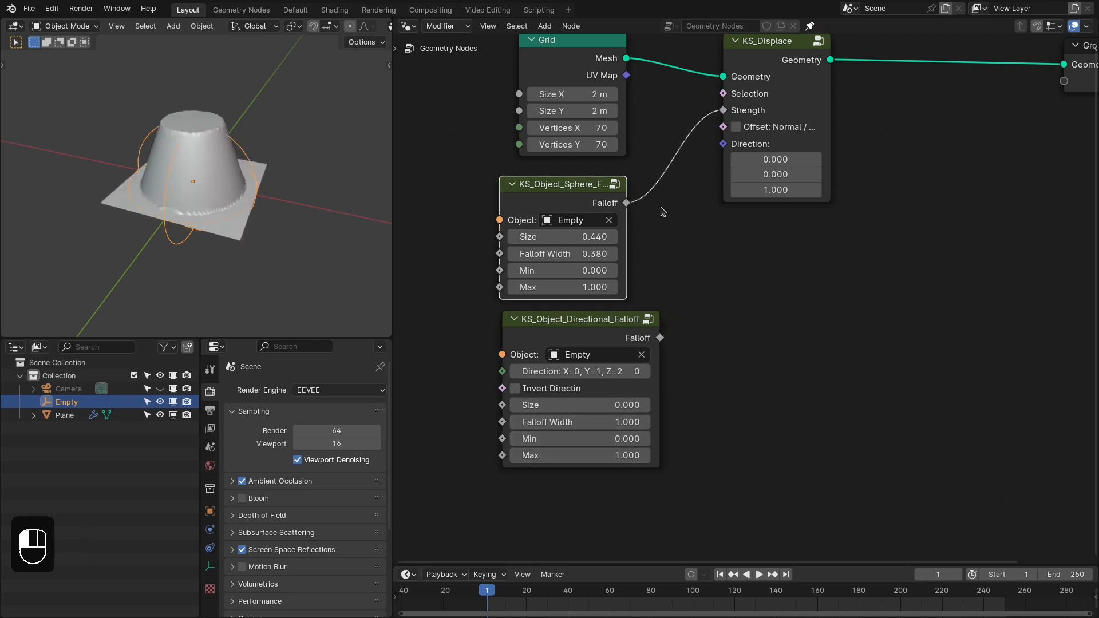
- Set the sphere falloff node's Min to 1 and its Max to 0
left_click(596, 267)
type("1")
key("Tab")
type("0")
key("Return")
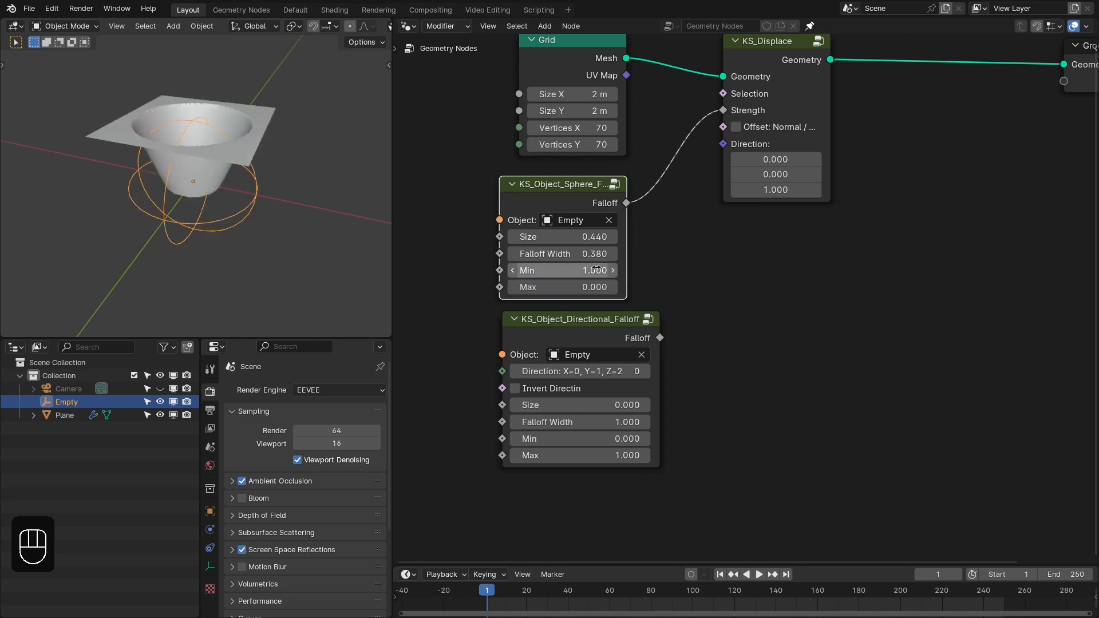
- Set the sphere falloff node's Min to 0 and its Max to 1
left_click(596, 269)
type("0")
key("Tab")
type("1")
key("Return")
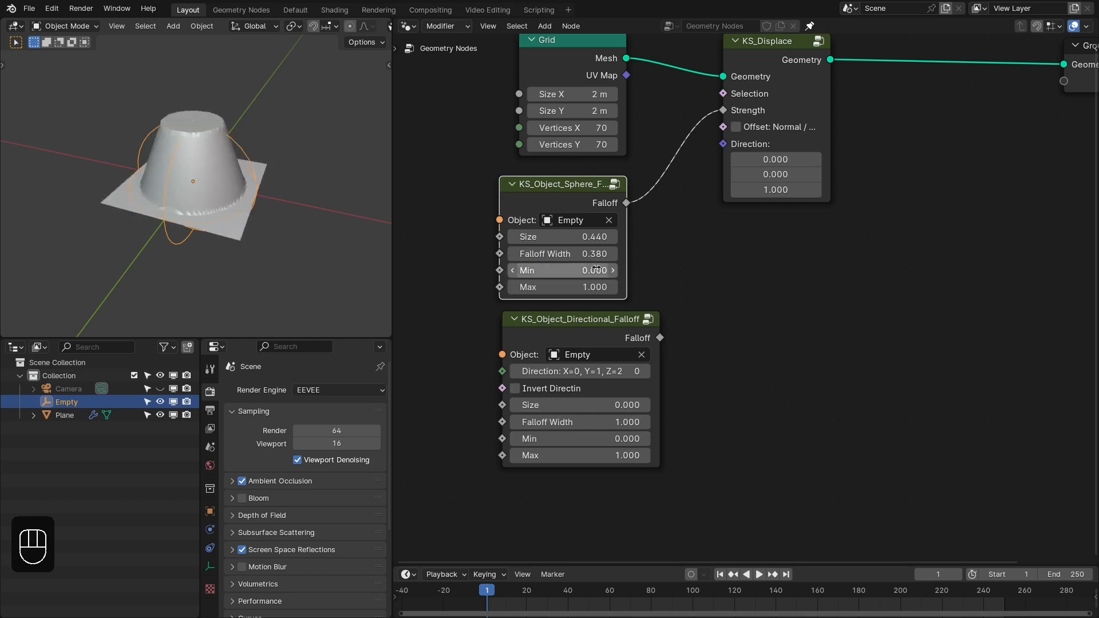
- Connect the directional falloff node's output to the KS_Displace Strength and shift the falloff nodes away from KS_Displace
left_click_drag(660, 338, 723, 110)
right_click_drag(650, 327, 494, 332)
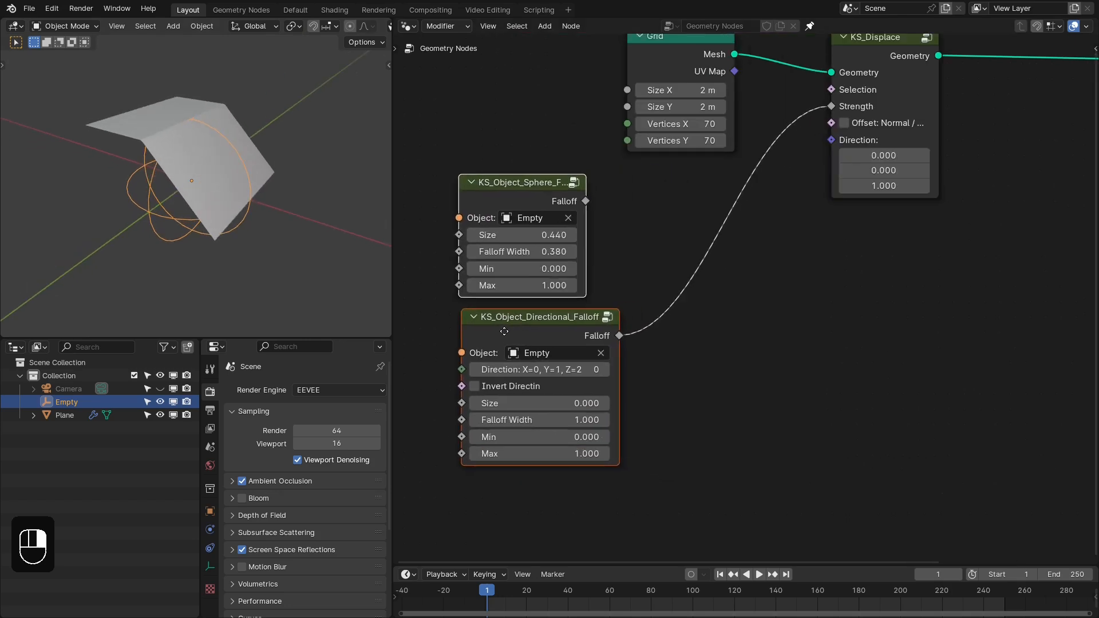
middle_click_drag(352, 207, 335, 207)
- Add a Smooth Maximum node combining the sphere and directional falloffs, and connect its value to the KS_Displace Strength
left_click_drag(579, 203, 625, 206)
type("max")
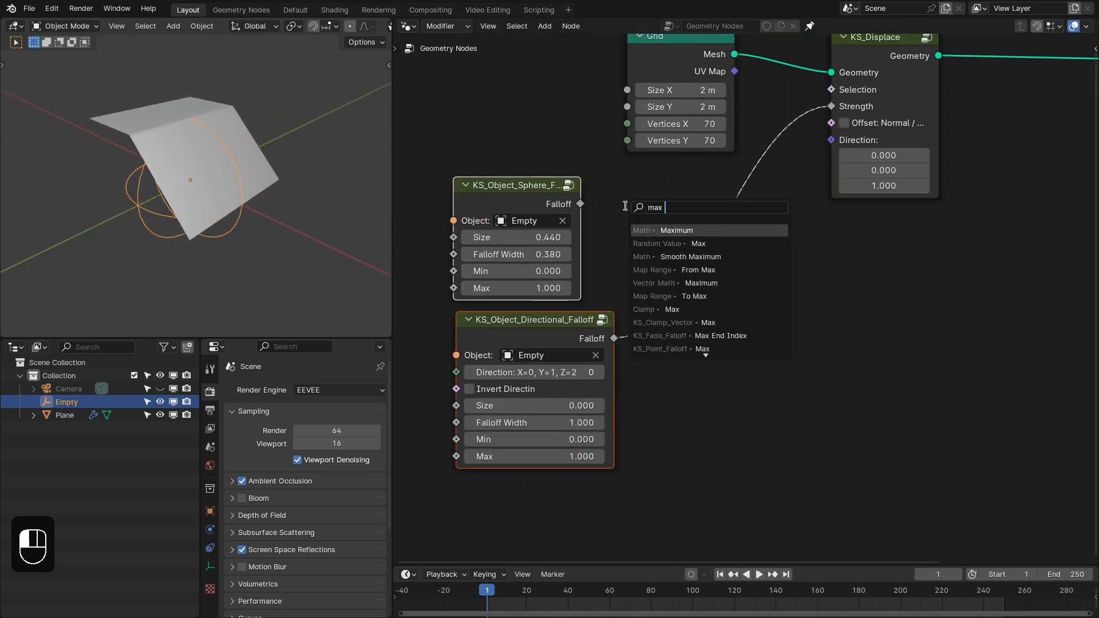
key("Down")
key("Down")
key("Return")
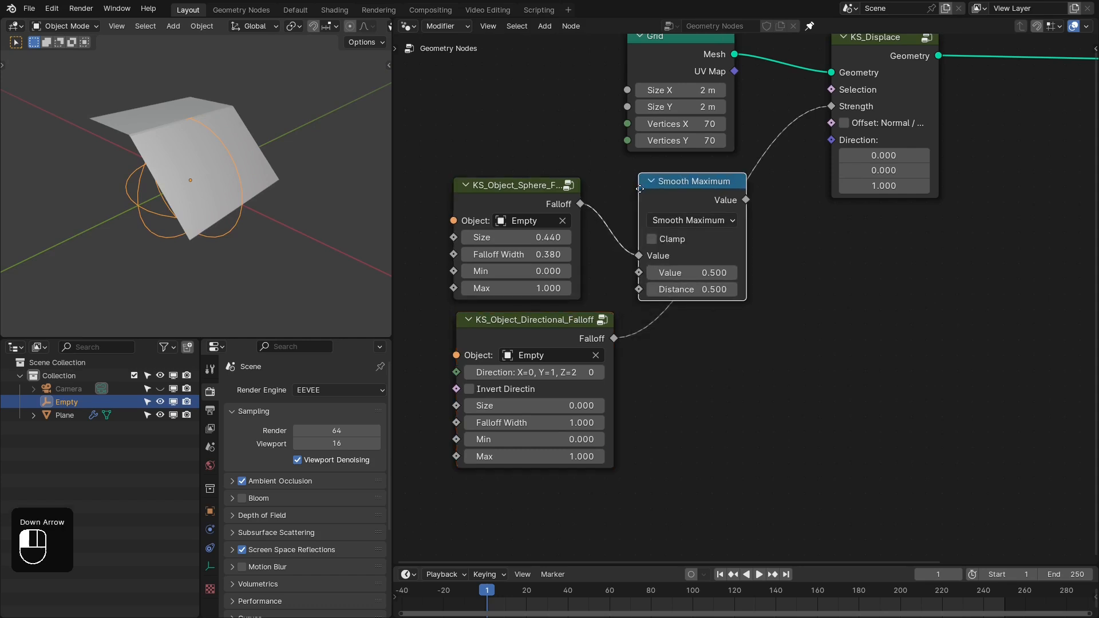
left_click(631, 187)
left_click_drag(613, 338, 631, 271)
left_click_drag(737, 198, 830, 107)
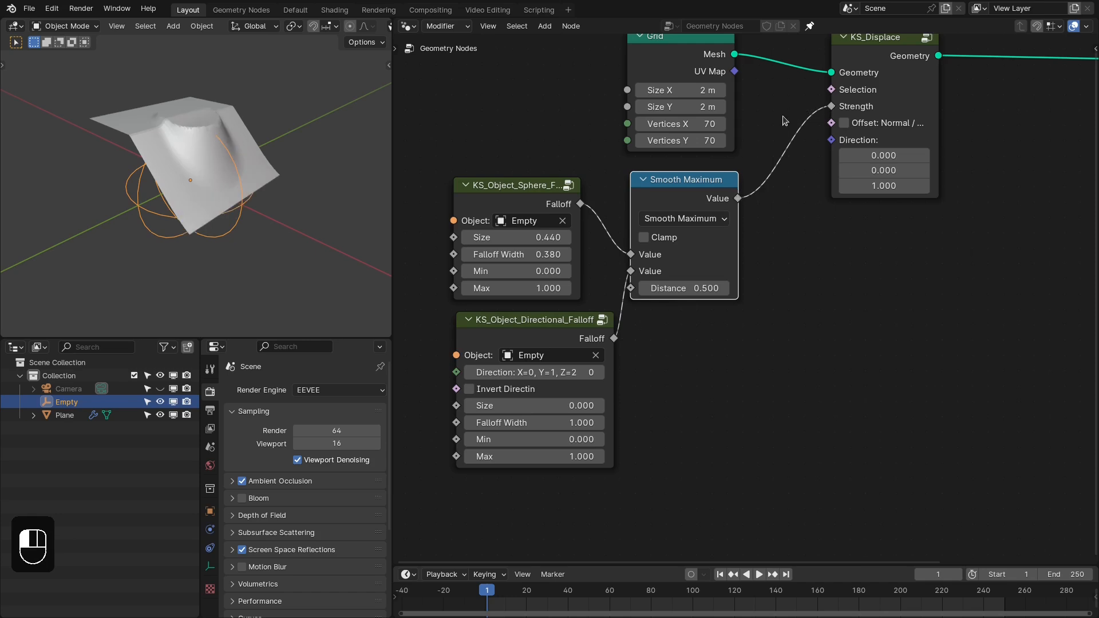
- Set the Smooth Maximum node's Distance to 0 and inspect the blend in the viewport
left_click(684, 288)
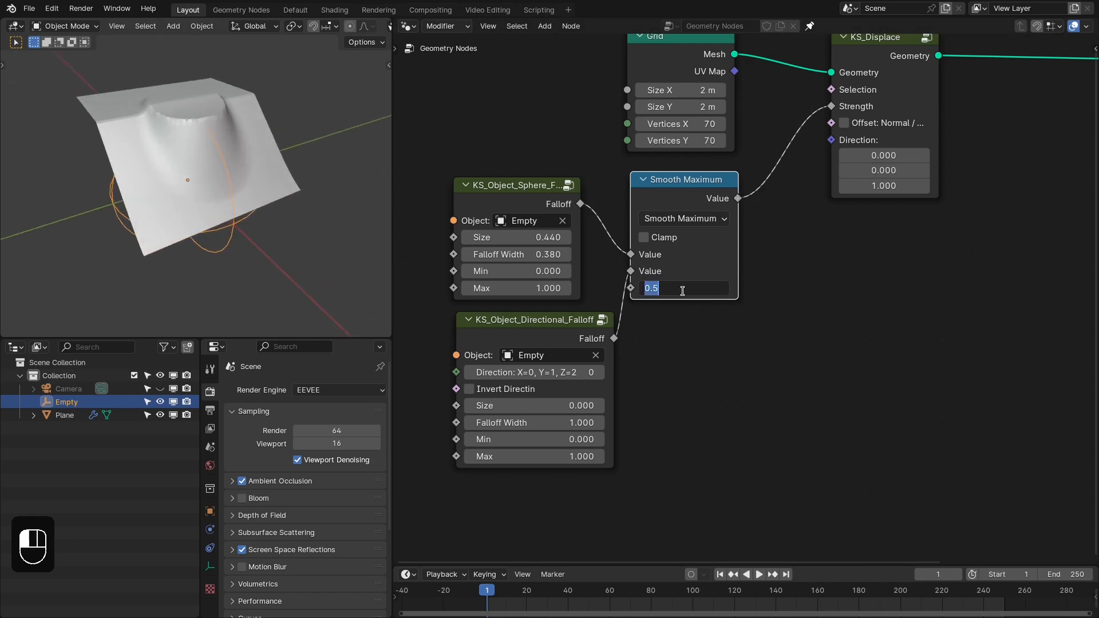
type("0")
key("Return")
scroll(678, 315, "up", 2)
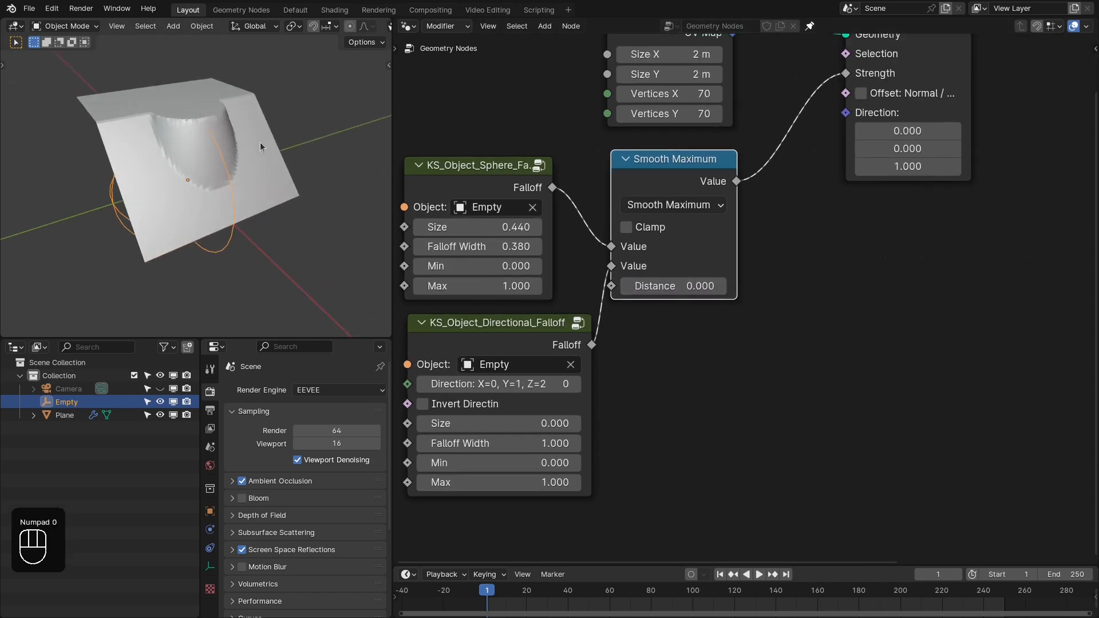
middle_click_drag(260, 142, 175, 144)
middle_click_drag(252, 91, 249, 151)
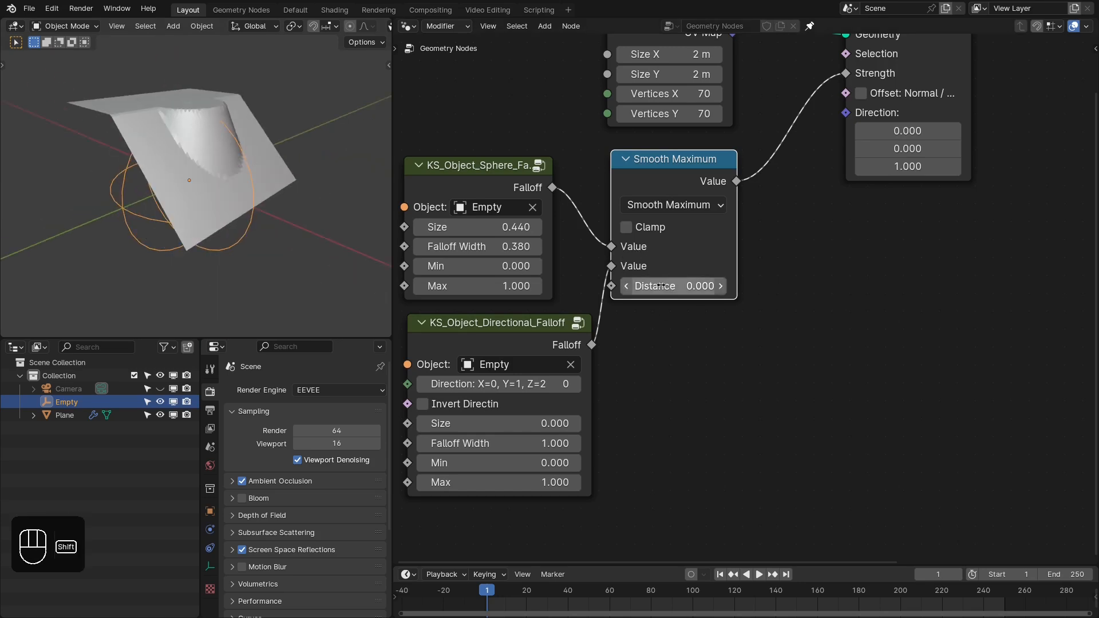
- Raise the Smooth Maximum node's Distance to 0.61 and toggle its Clamp option on and off to compare
left_click_drag(672, 287, 696, 286)
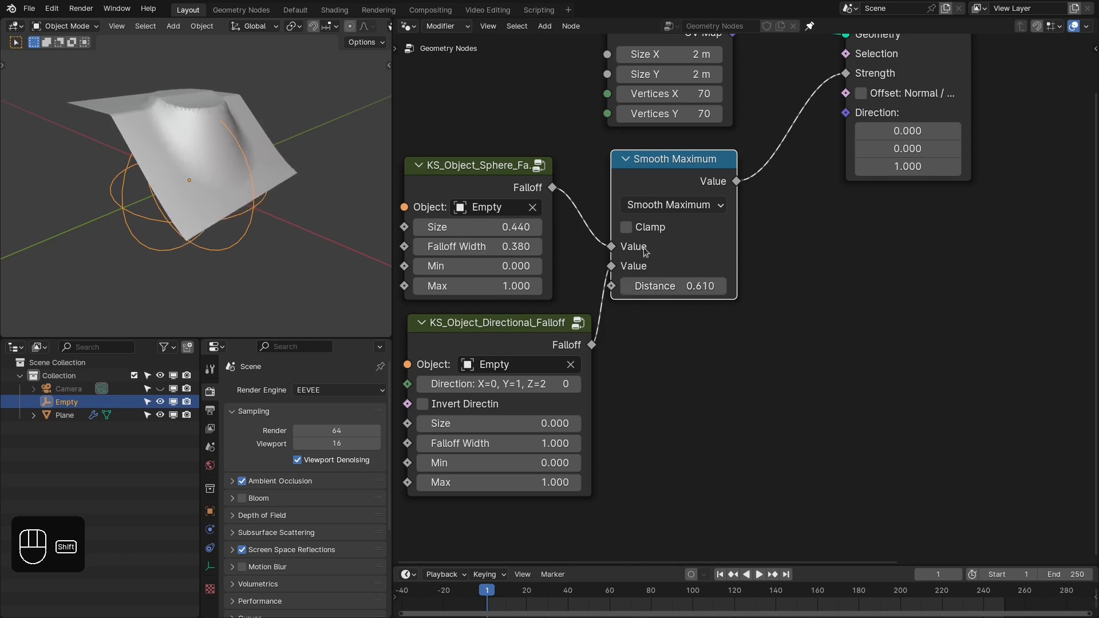
left_click(639, 229)
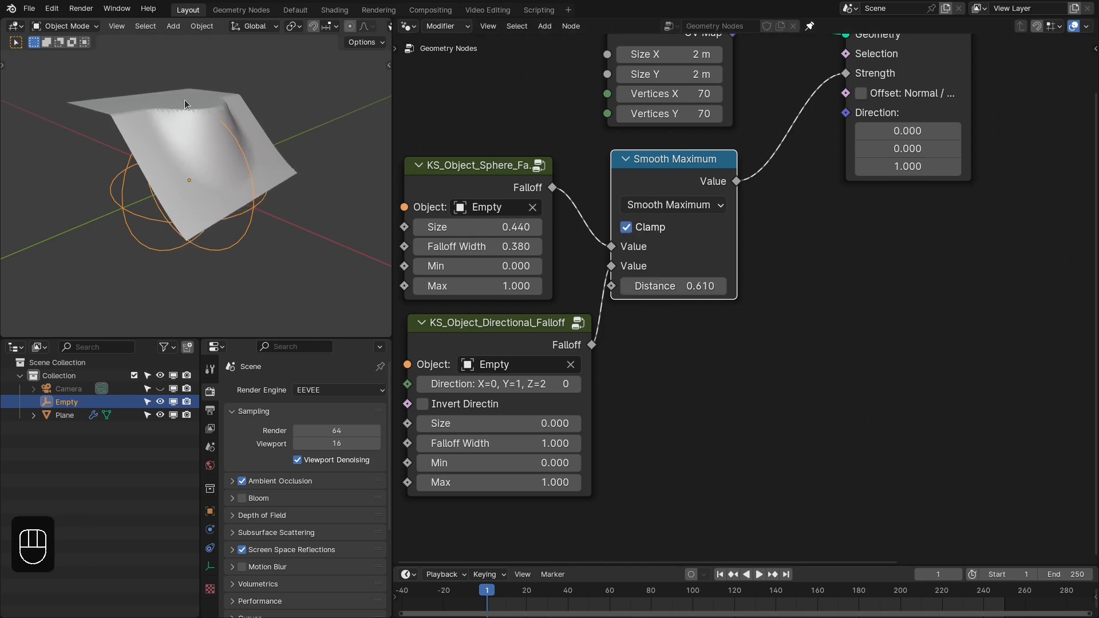
scroll(184, 100, "up", 3)
left_click(658, 227)
left_click(658, 227)
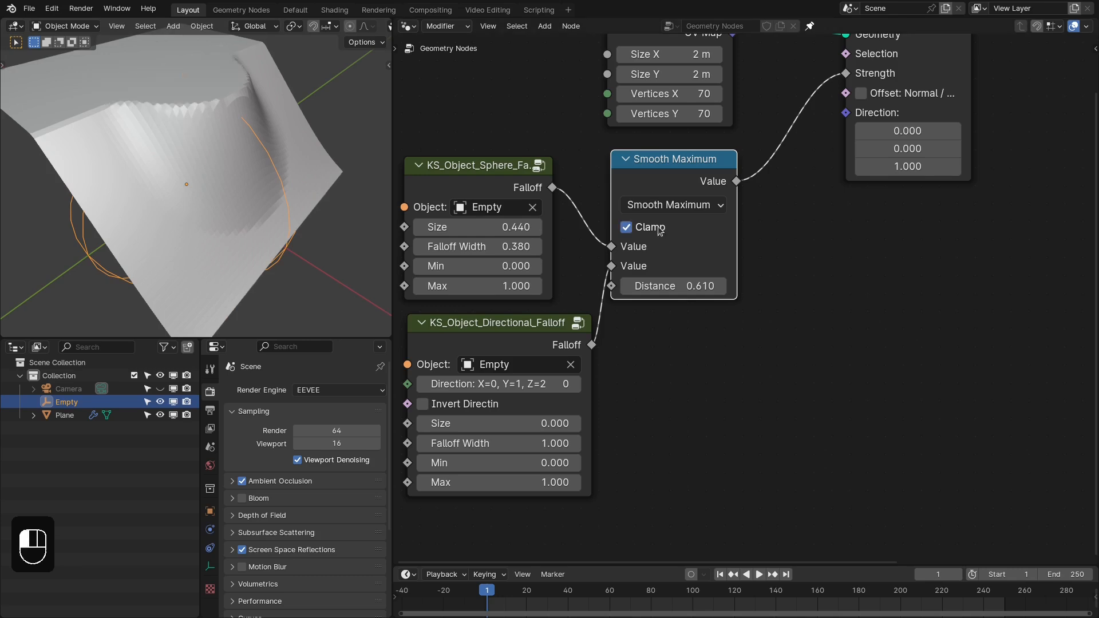
left_click(659, 228)
left_click(658, 227)
left_click(658, 227)
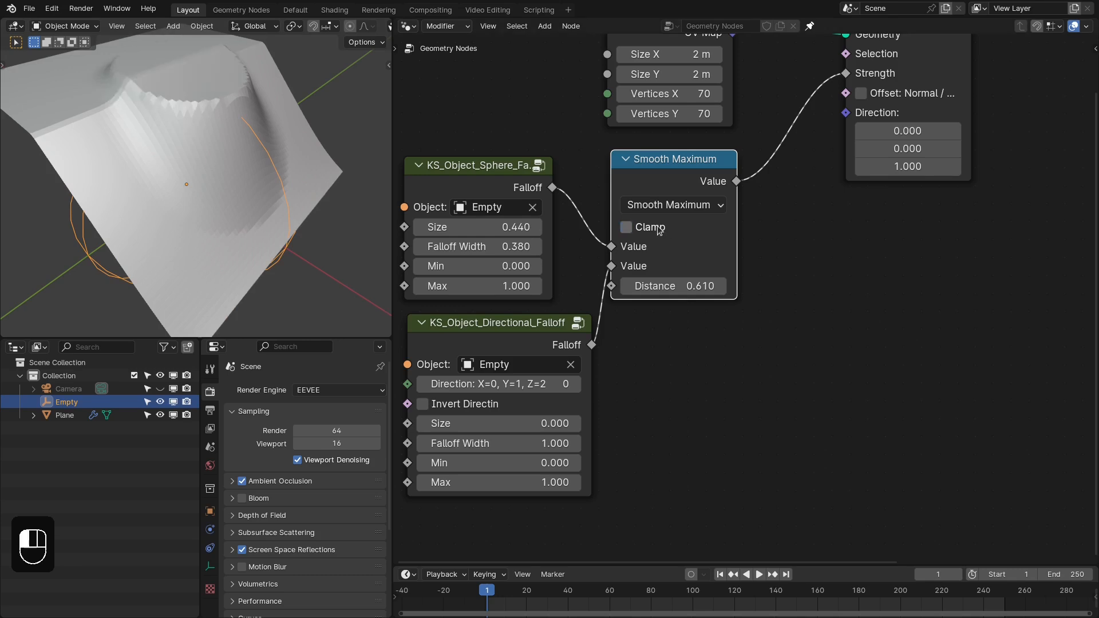
left_click(658, 227)
left_click(658, 228)
- Set the Smooth Maximum node's Distance to 0.5
left_click(694, 285)
type(".5")
key("Return")
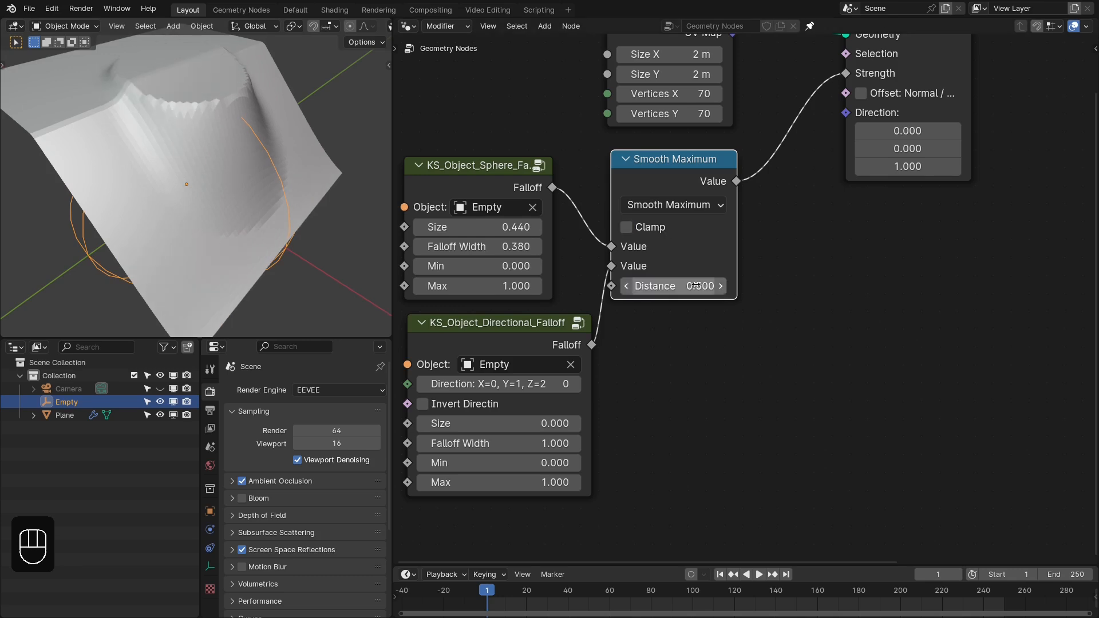
- Set the directional falloff node's Falloff Width to 0.56 and the sphere falloff node's Max to 1.48
scroll(564, 316, "down", 4)
middle_click_drag(564, 316, 664, 324)
scroll(663, 328, "up", 1)
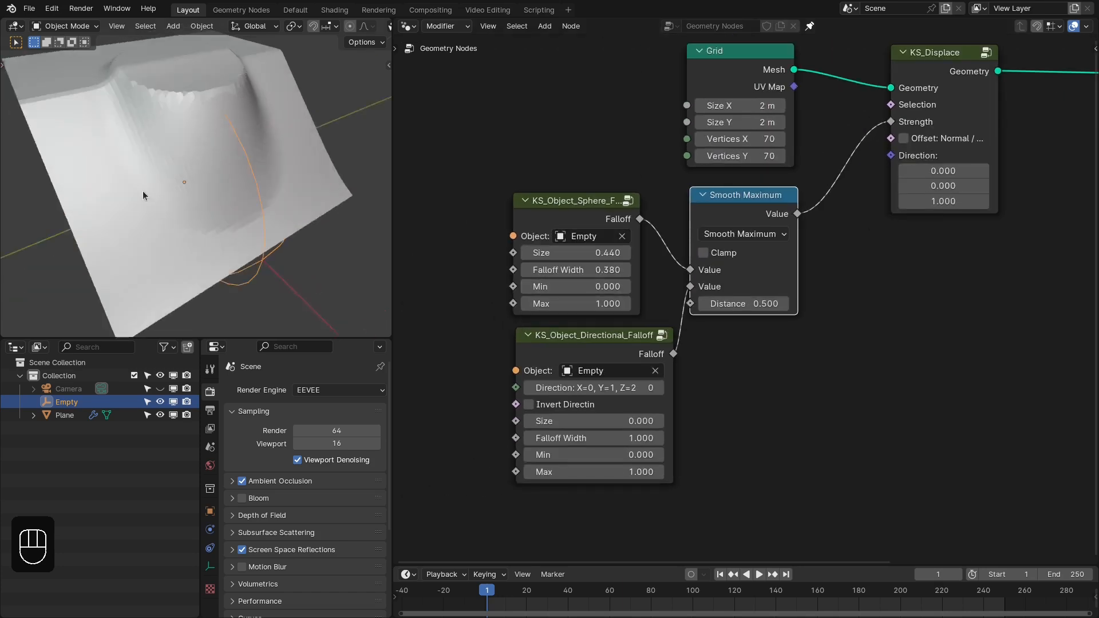
left_click_drag(607, 438, 575, 437, "shift")
middle_click_drag(275, 269, 252, 229)
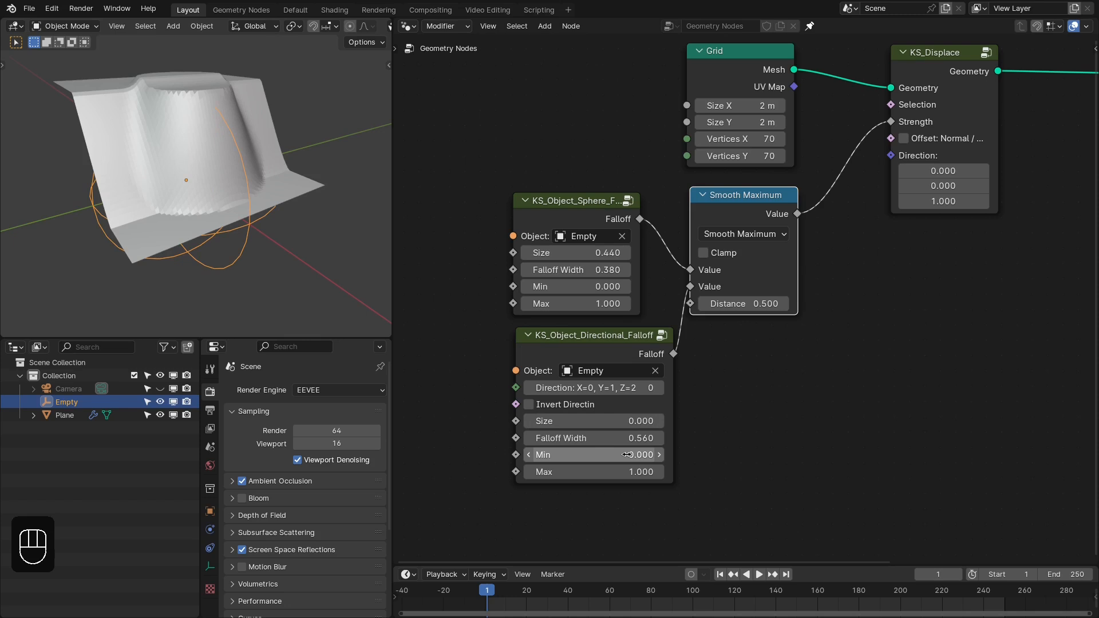
left_click_drag(591, 303, 622, 304, "shift")
scroll(248, 193, "down", 2)
- Try a Size of 0 on the sphere falloff node, and settle on Size 0.26 with Falloff Width 0.63
left_click(590, 252)
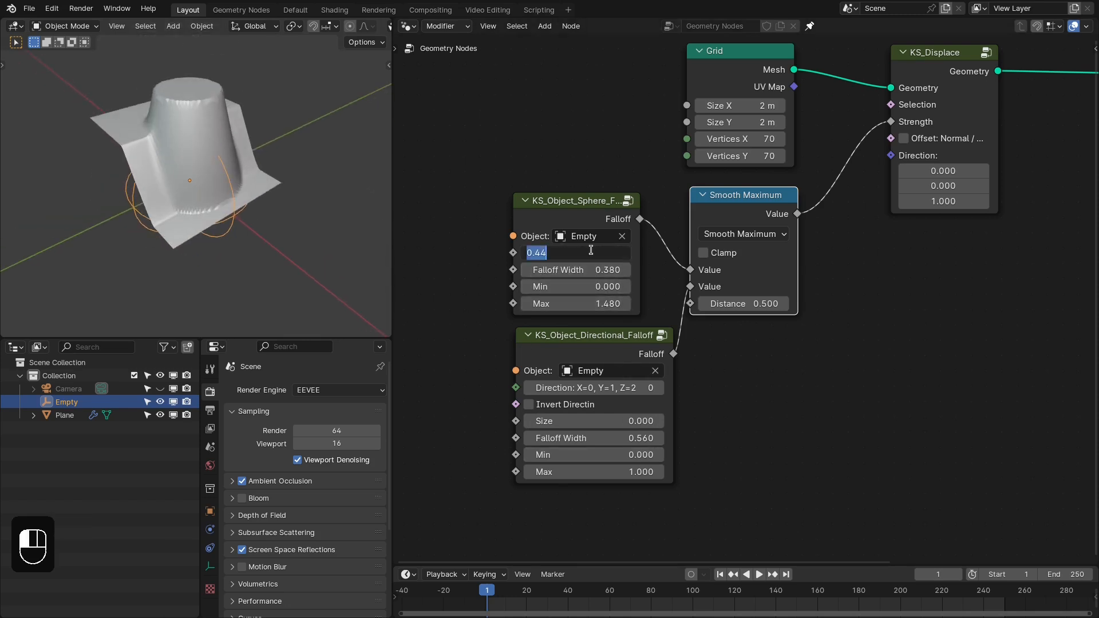
type("0")
key("Tab")
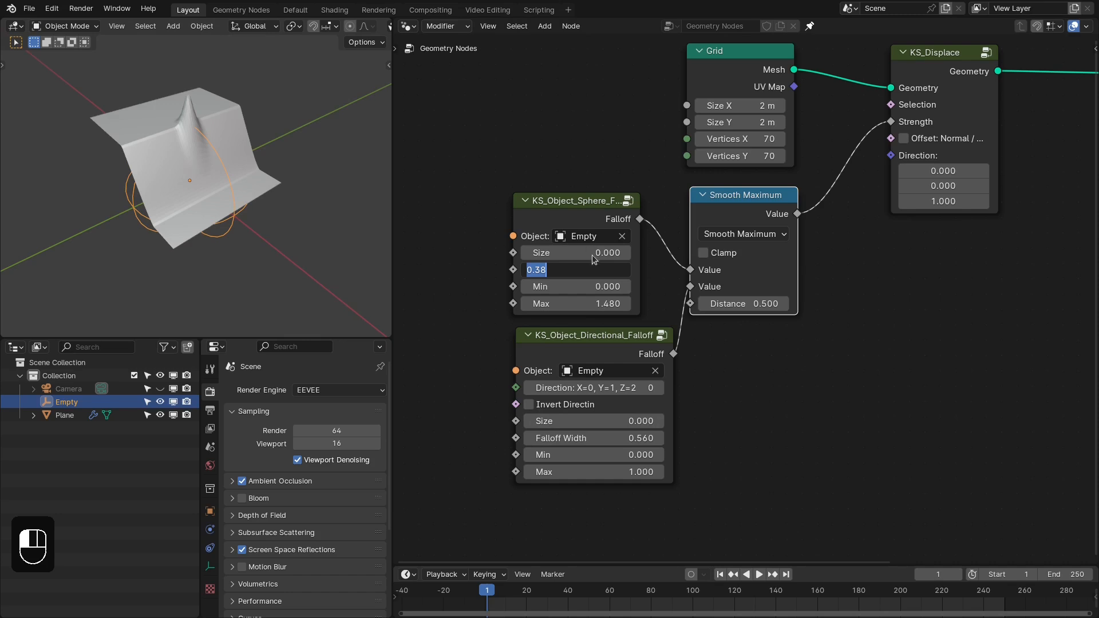
key("Return")
left_click_drag(594, 253, 609, 269, "shift")
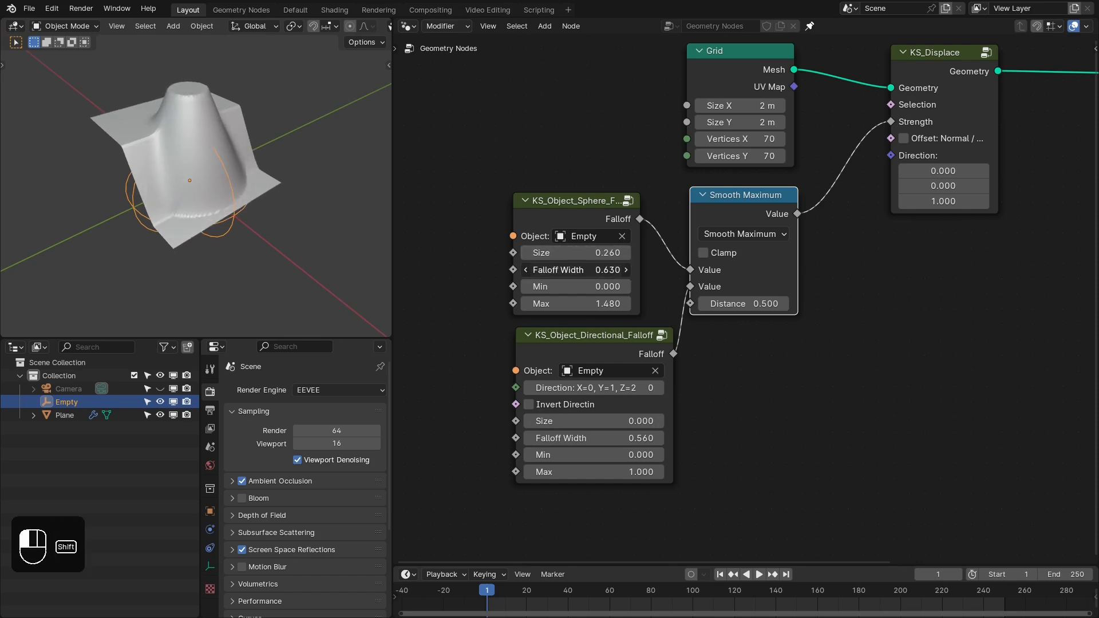
- Reset the Empty's location and slide it along the global X axis to test the combined falloffs
middle_click_drag(257, 258, 233, 253)
right_click_drag(213, 235, 271, 207)
key("alt+g")
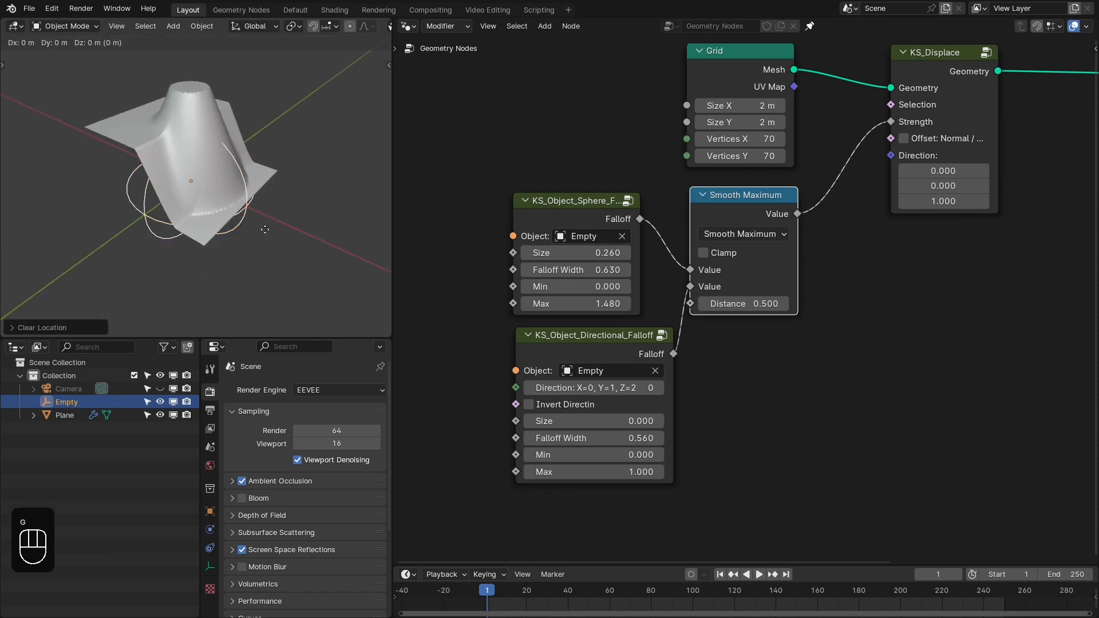
key("g")
key("x")
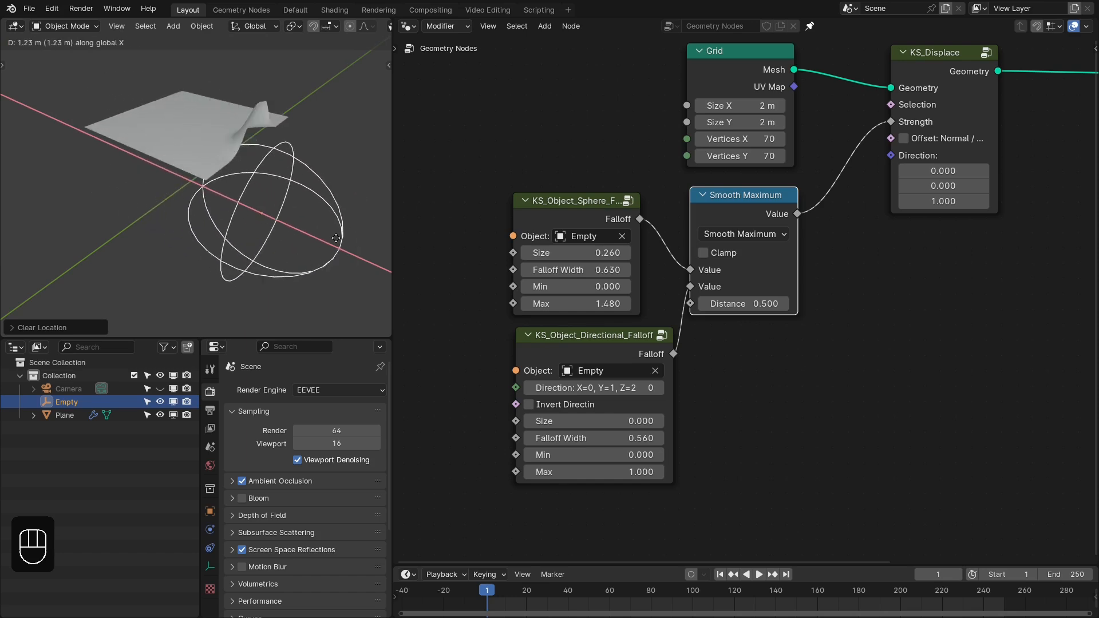
left_click(277, 200)
mouse_move(761, 236)
middle_mouse_down()
mouse_move(712, 244)
mouse_move(753, 240)
middle_mouse_up()
left_click_drag(467, 220, 720, 393)
left_click_drag(718, 203, 710, 198)
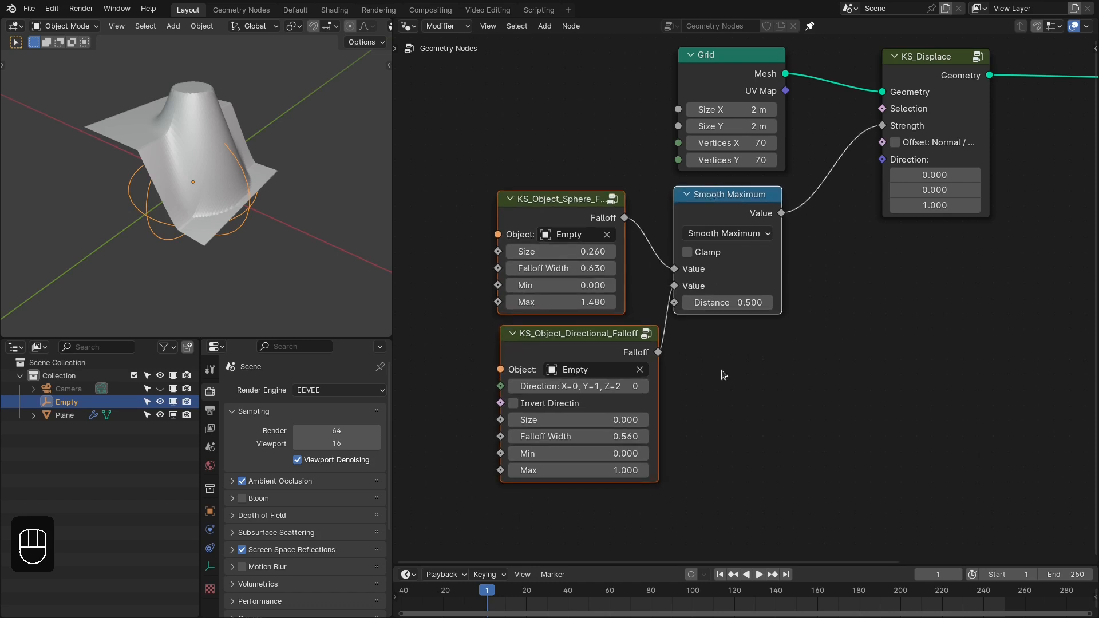
left_click(667, 392)
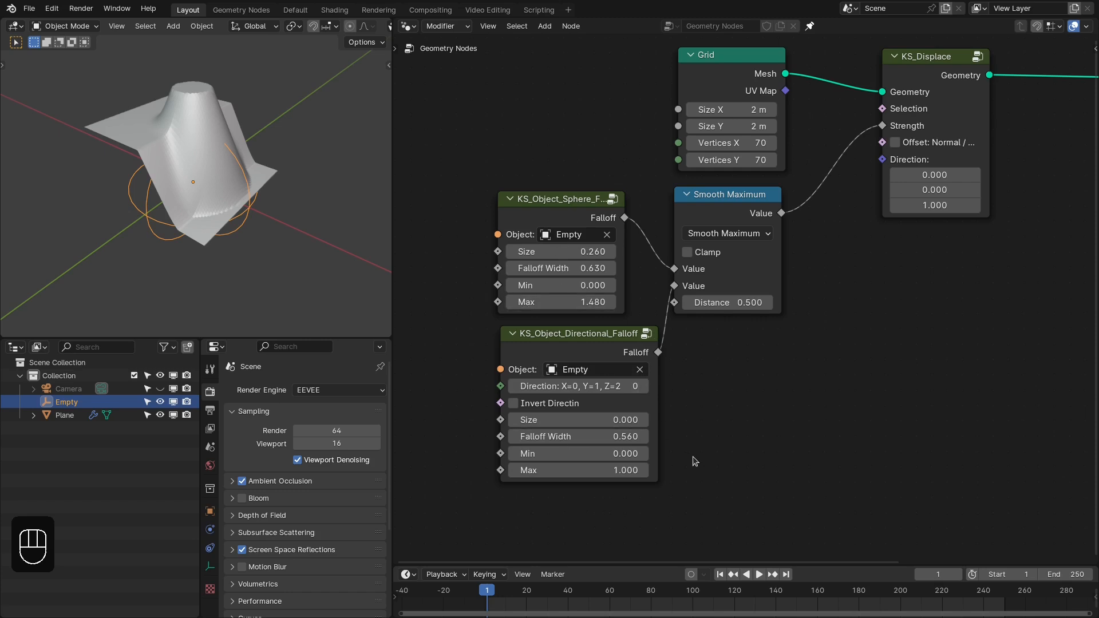
middle_click_drag(320, 227, 267, 236)
left_click_drag(561, 309, 569, 308)
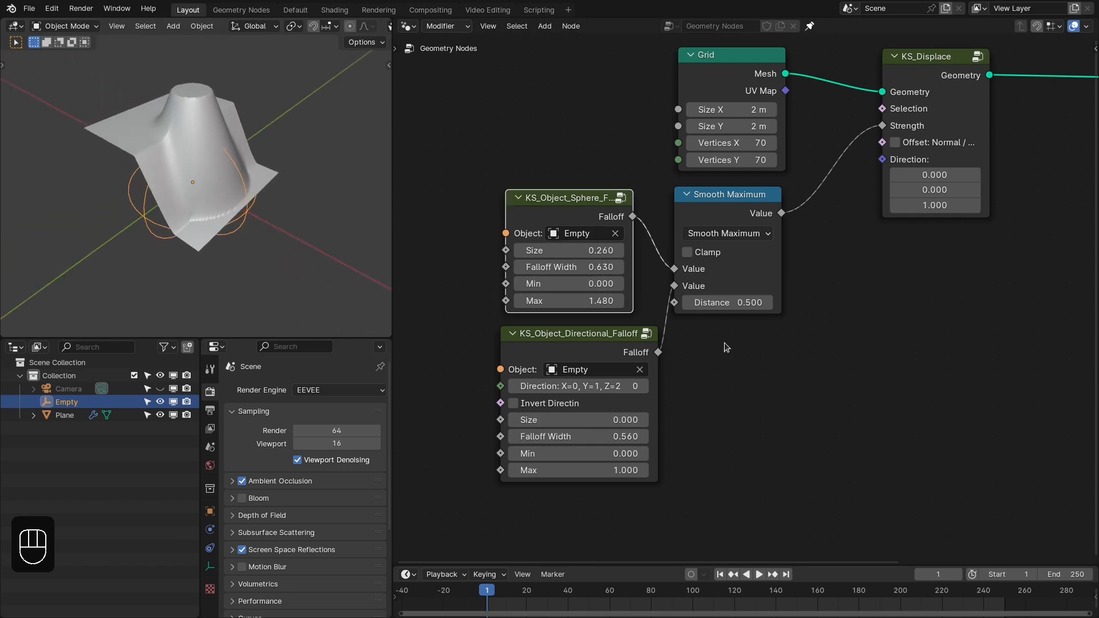
- Add a KS_Wave_Falloff node in the empty space below the Smooth Maximum node
key("shift+a")
mouse_move(813, 343)
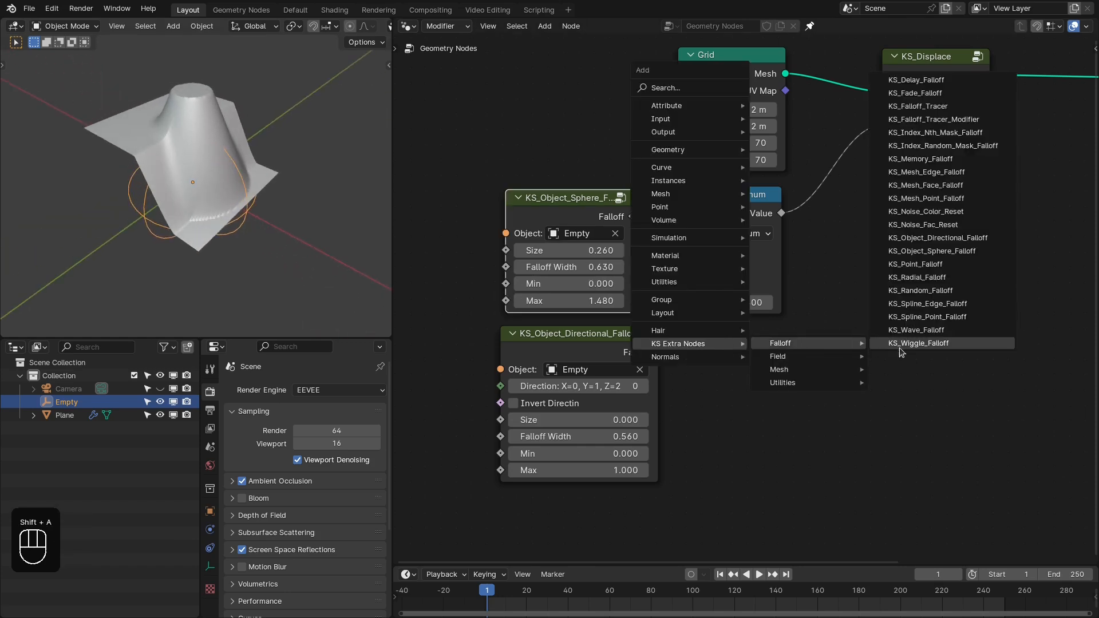
left_click(915, 330)
left_click(807, 353)
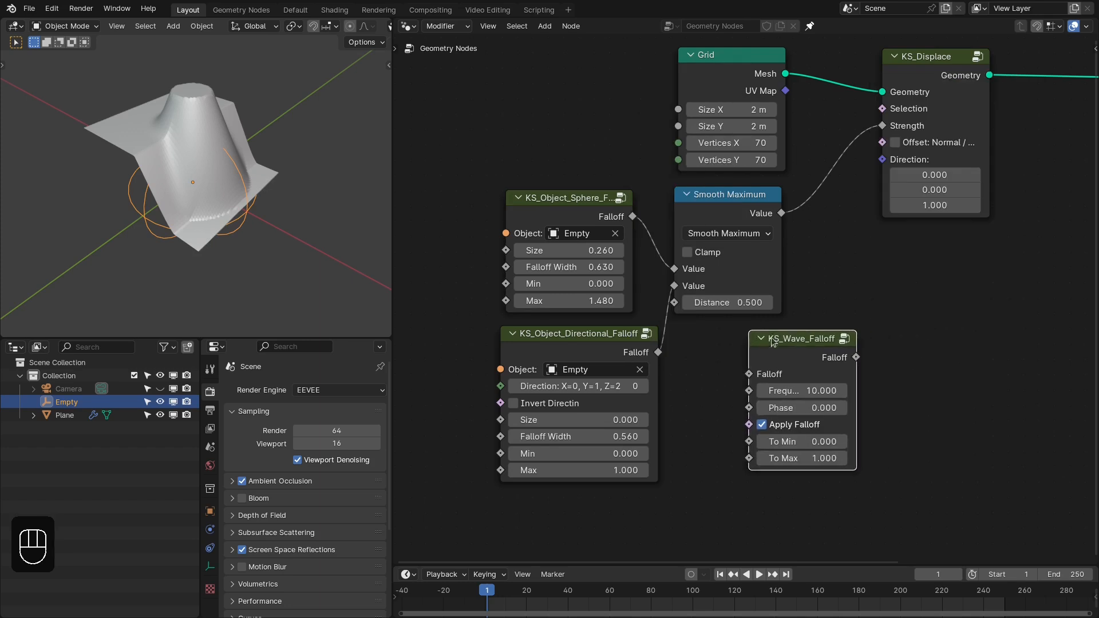
- Delete the Smooth Maximum and directional falloff nodes, and place the wave falloff node beside the sphere falloff node
key("x")
key("x")
scroll(712, 229, "up", 2)
left_click_drag(785, 344, 728, 202)
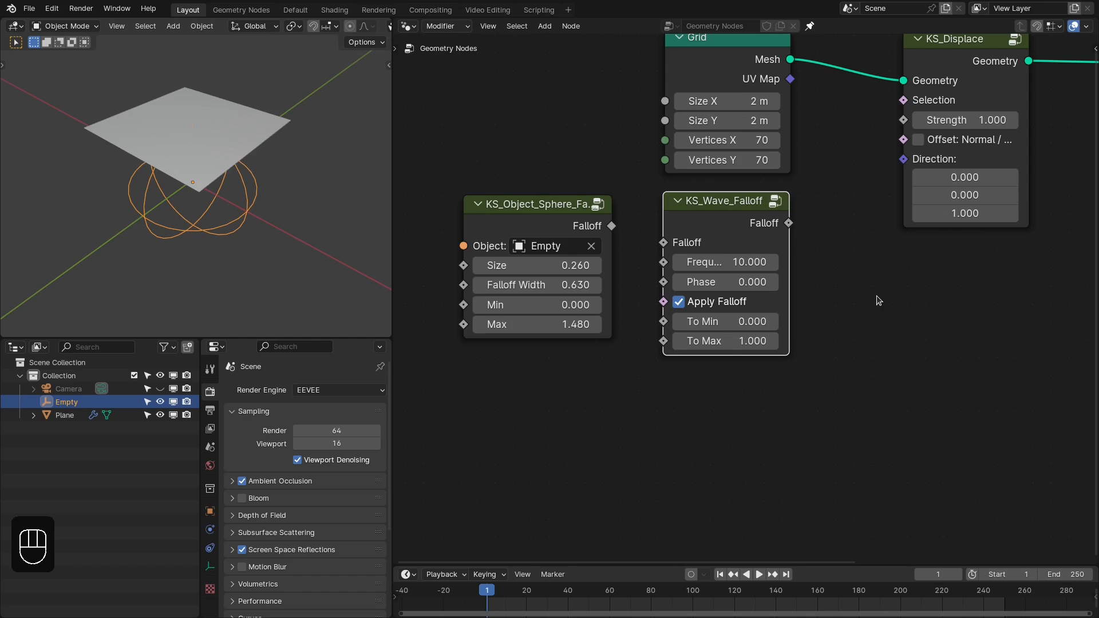
left_click_drag(663, 243, 578, 177)
left_click(554, 204)
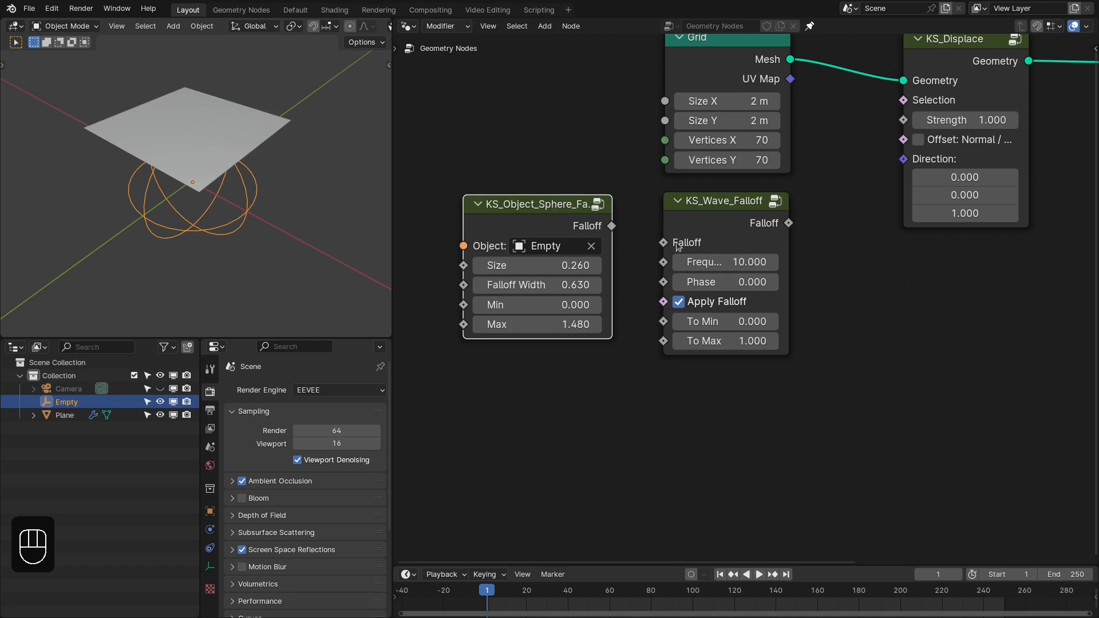
scroll(834, 253, "up", 1)
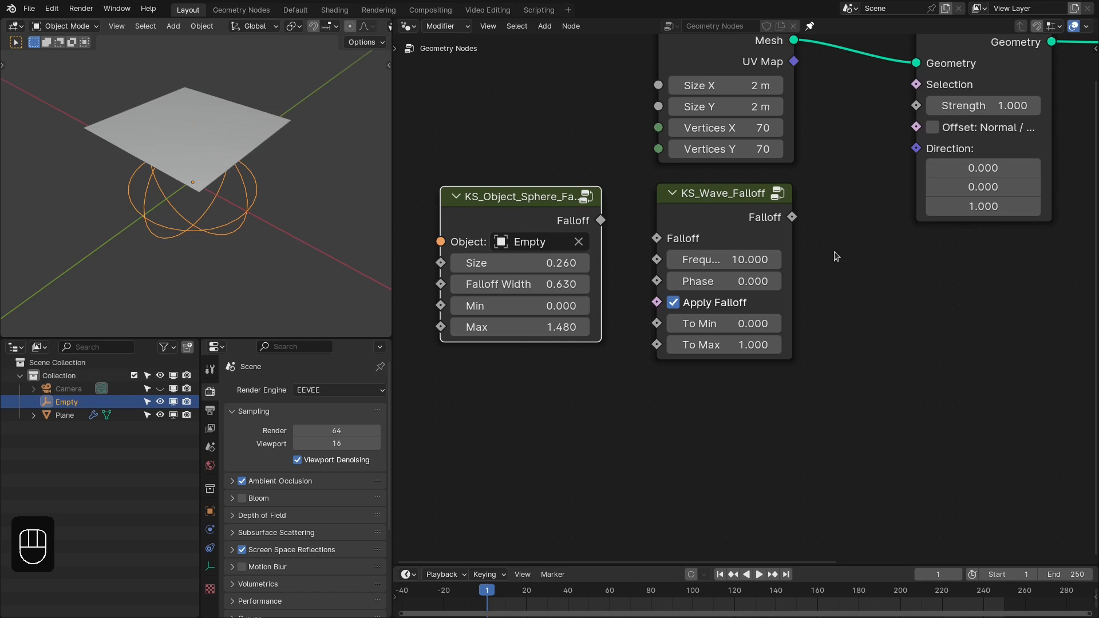
scroll(771, 294, "down", 1)
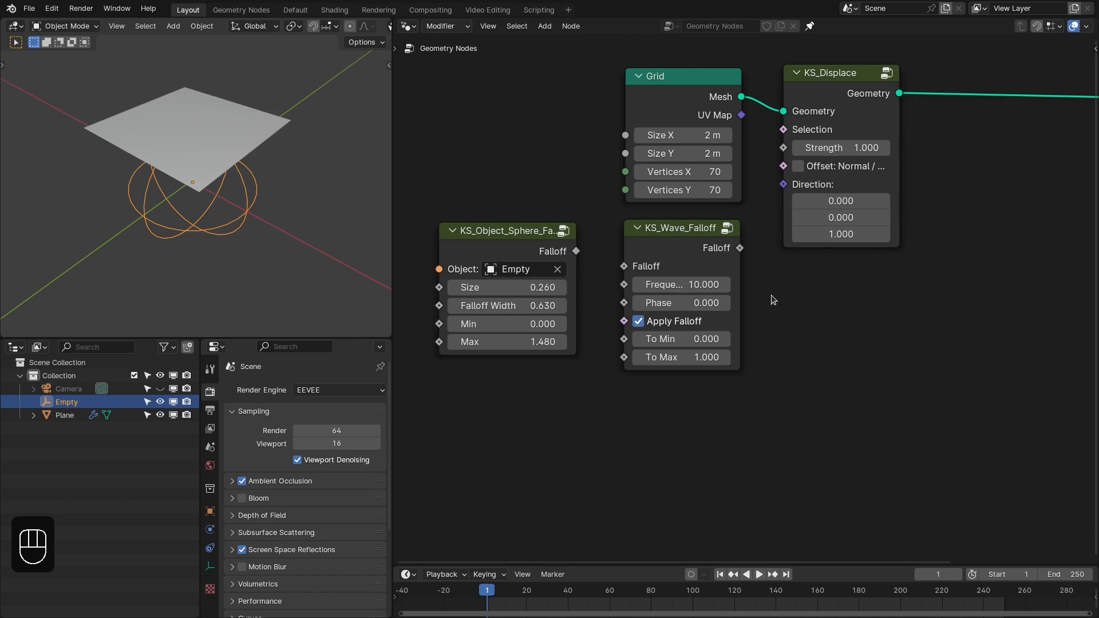
middle_click_drag(771, 294, 828, 317)
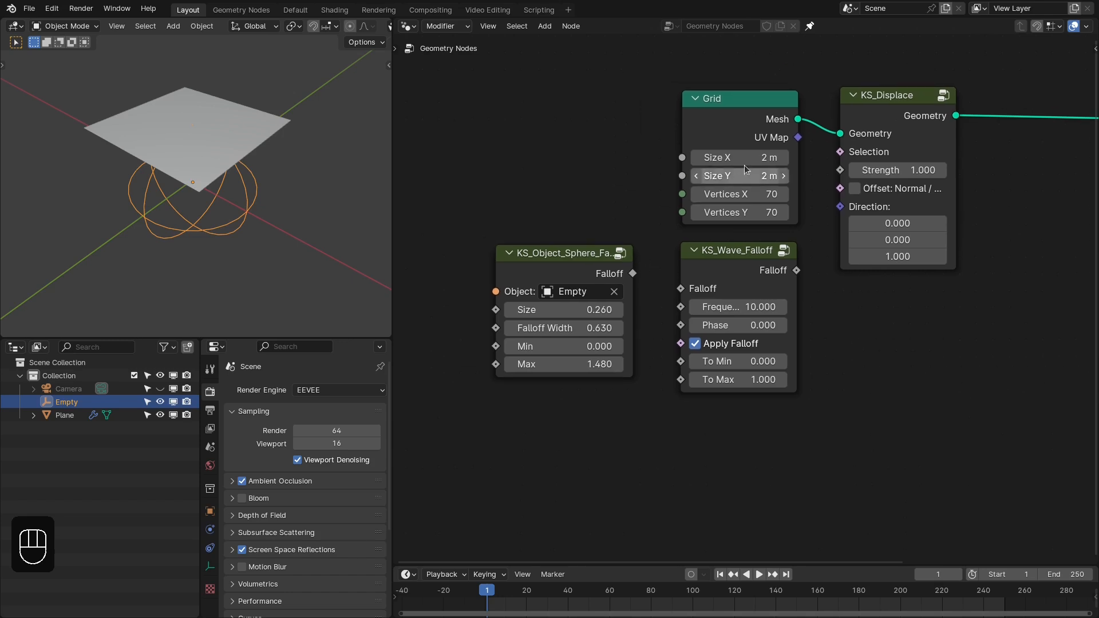
- Preview the sphere falloff on the Grid mesh through a Viewer node
left_click(787, 120, "ctrl+shift")
left_click(607, 269, "ctrl+shift")
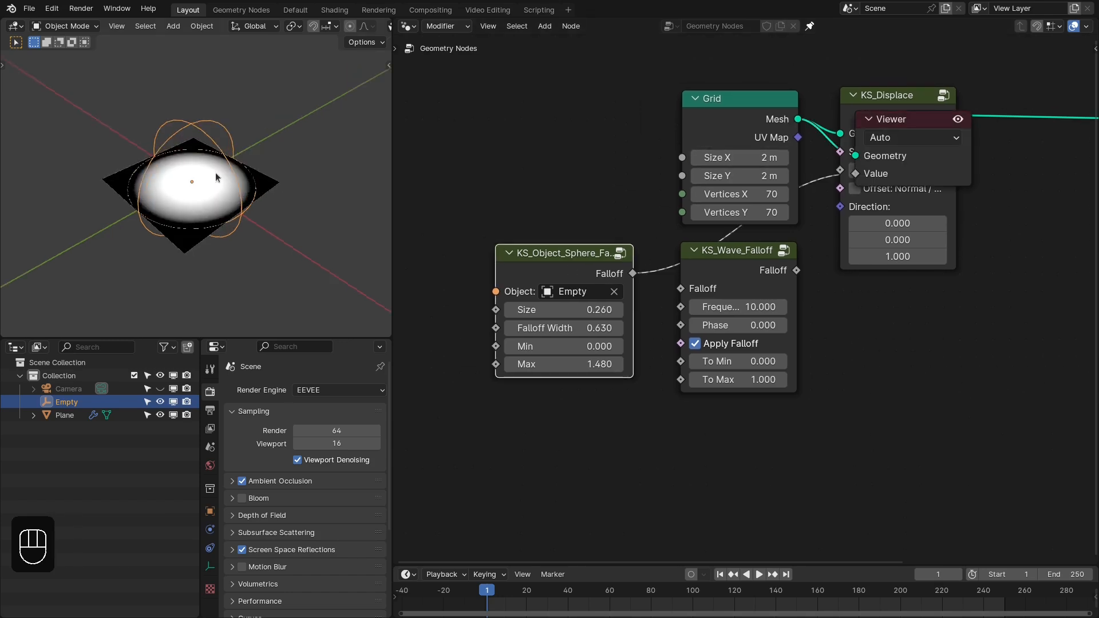
scroll(541, 274, "up", 1)
- Set the sphere falloff node's Size to 0, its Falloff Width to 1 and its Max to 1
left_click(553, 313)
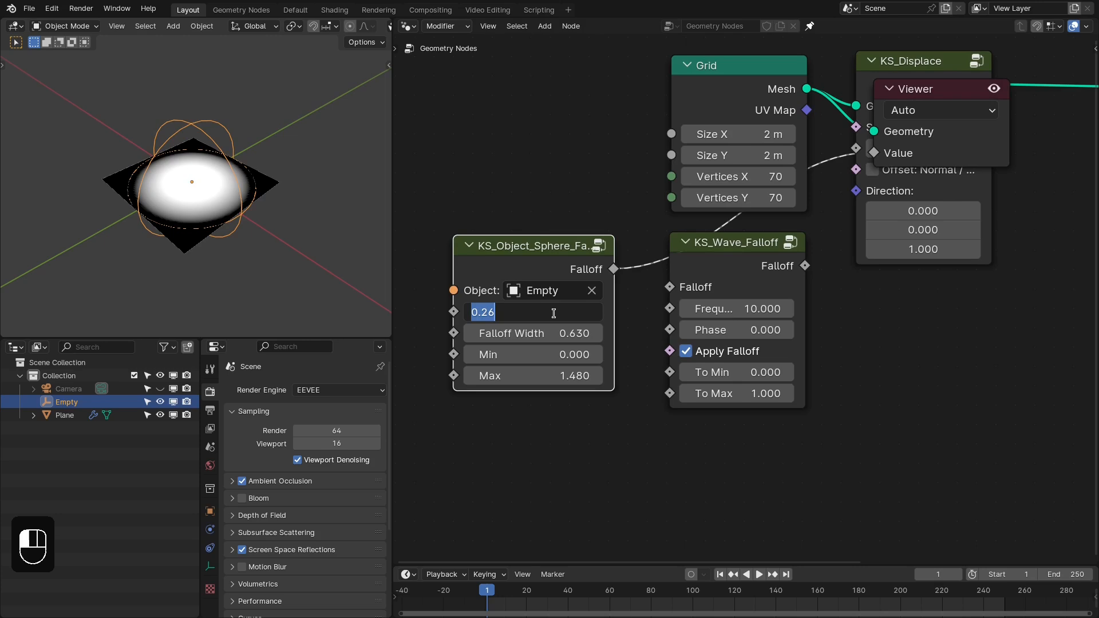
type("0")
key("Return")
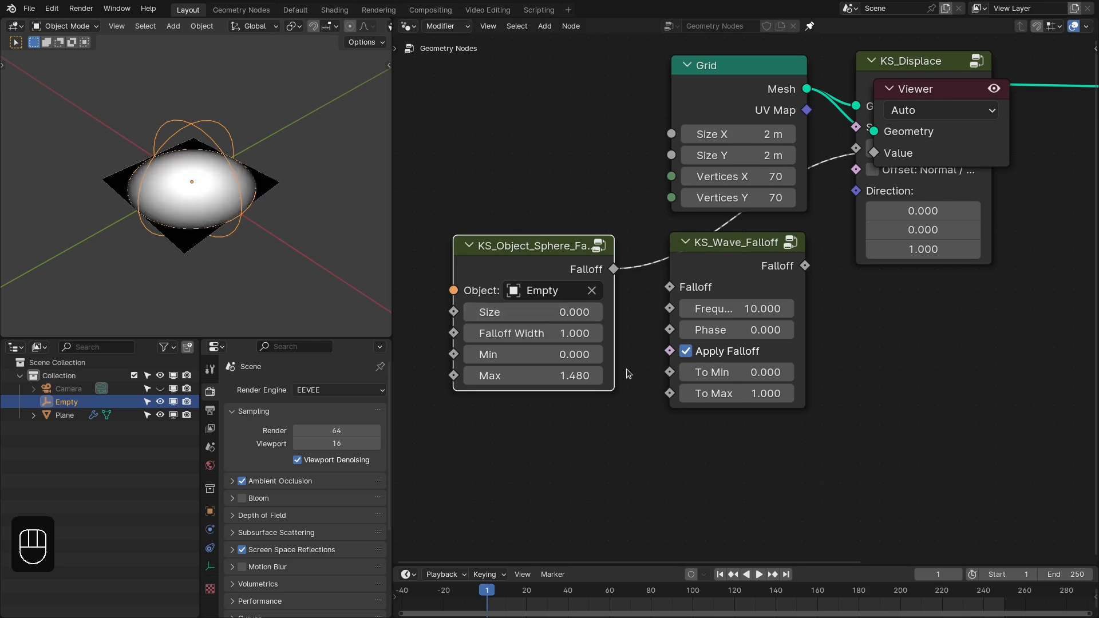
type("1")
key("Return")
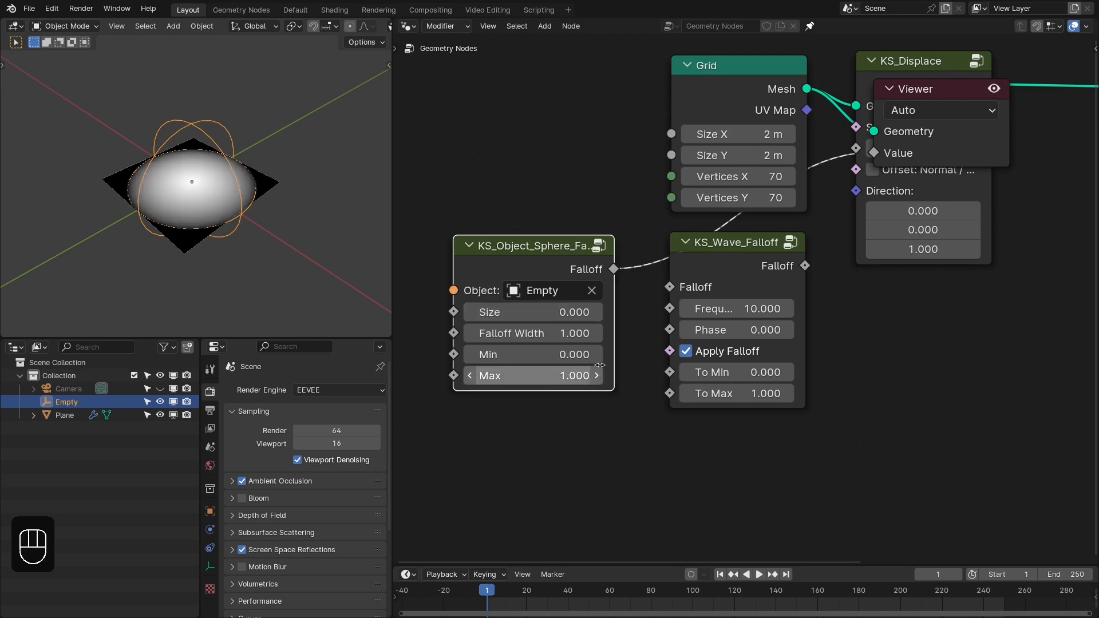
- Delete the Viewer node and route the sphere falloff through the wave falloff node into the KS_Displace Strength
left_click(937, 152)
key("x")
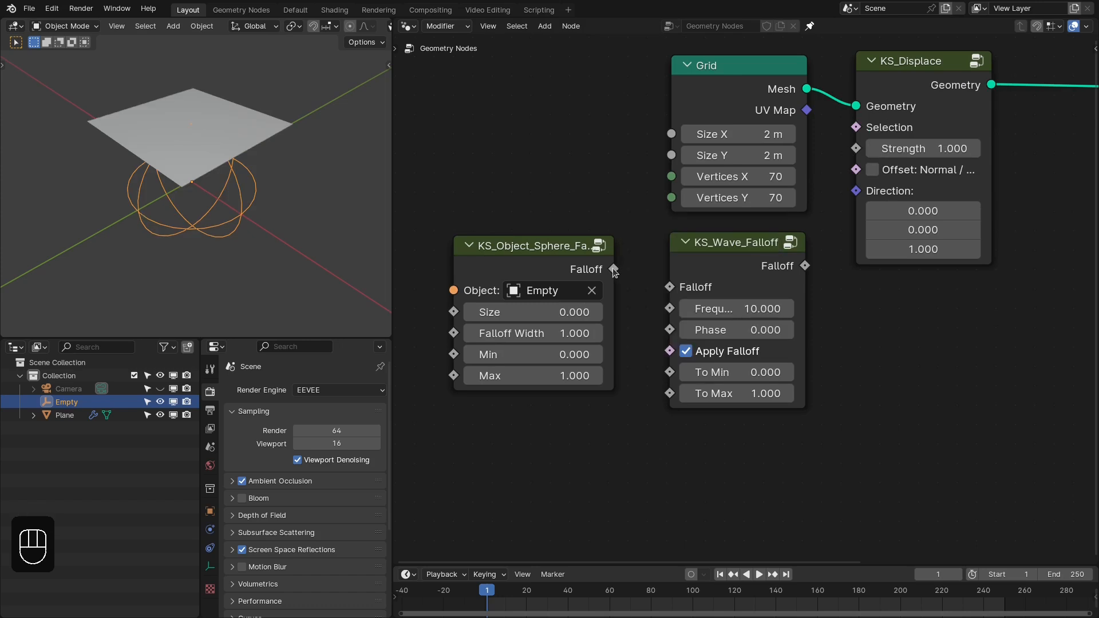
left_click_drag(613, 269, 670, 285)
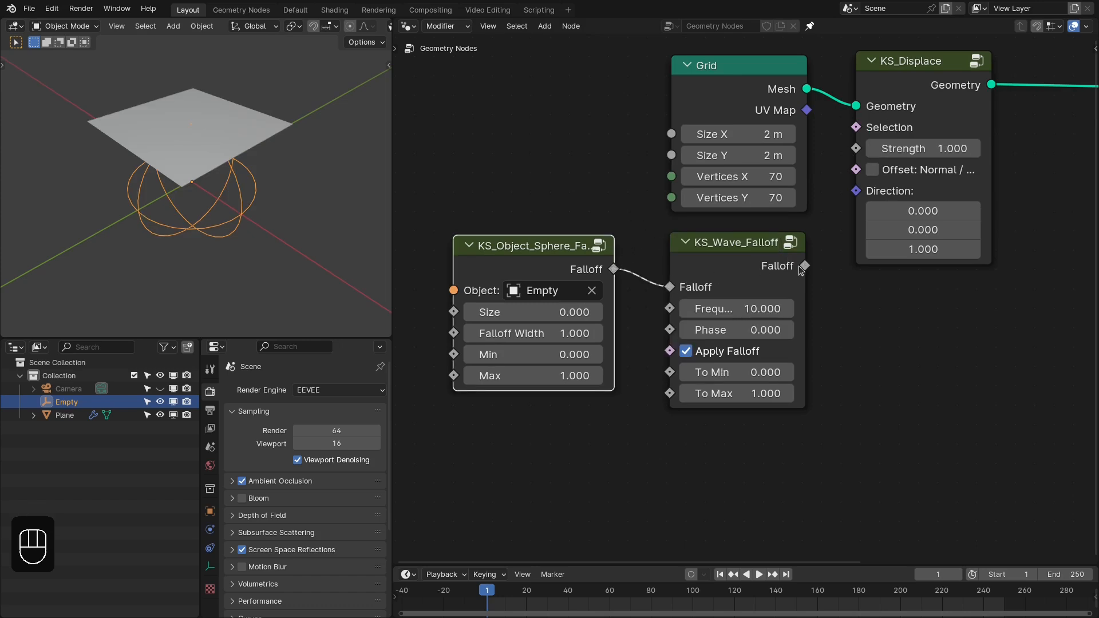
left_click_drag(801, 270, 798, 152)
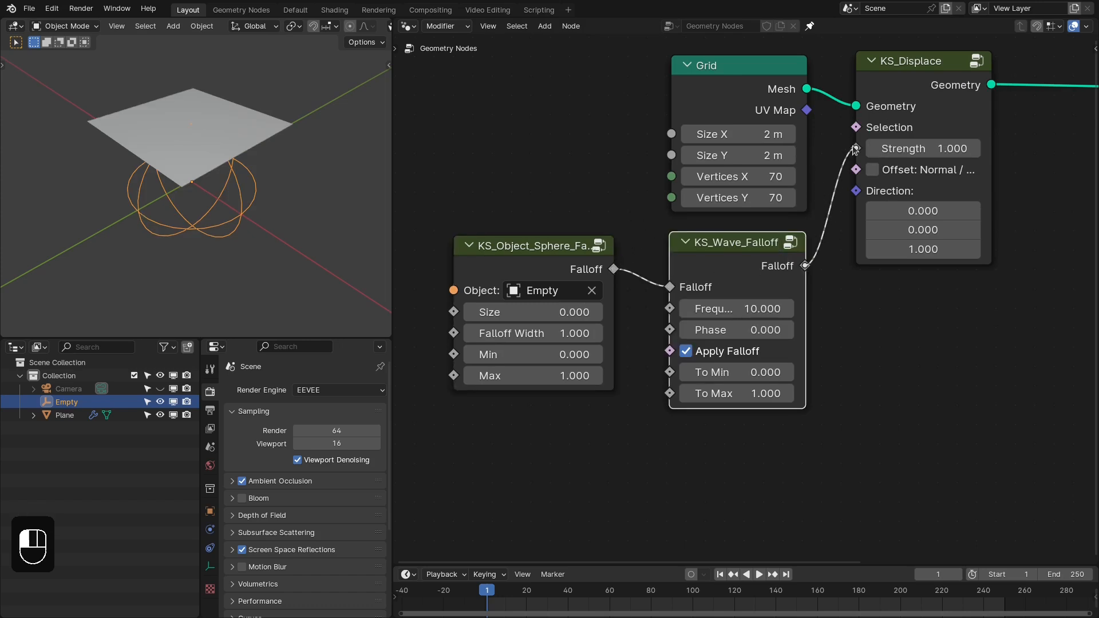
- Link the wave falloff node to the KS_Displace Strength, and set its Frequency to 8.4 and Phase to 23.6
left_click_drag(855, 149, 856, 149)
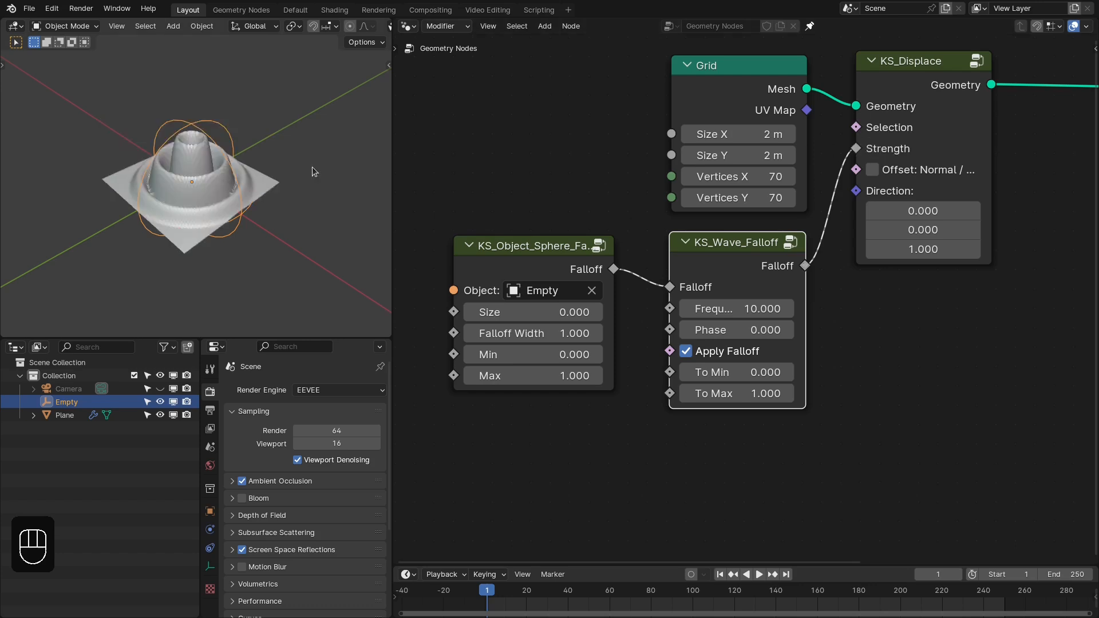
middle_click_drag(312, 167, 245, 169)
key("KP_1")
scroll(279, 150, "up", 3)
left_click_drag(738, 309, 874, 330)
scroll(688, 335, "down", 1)
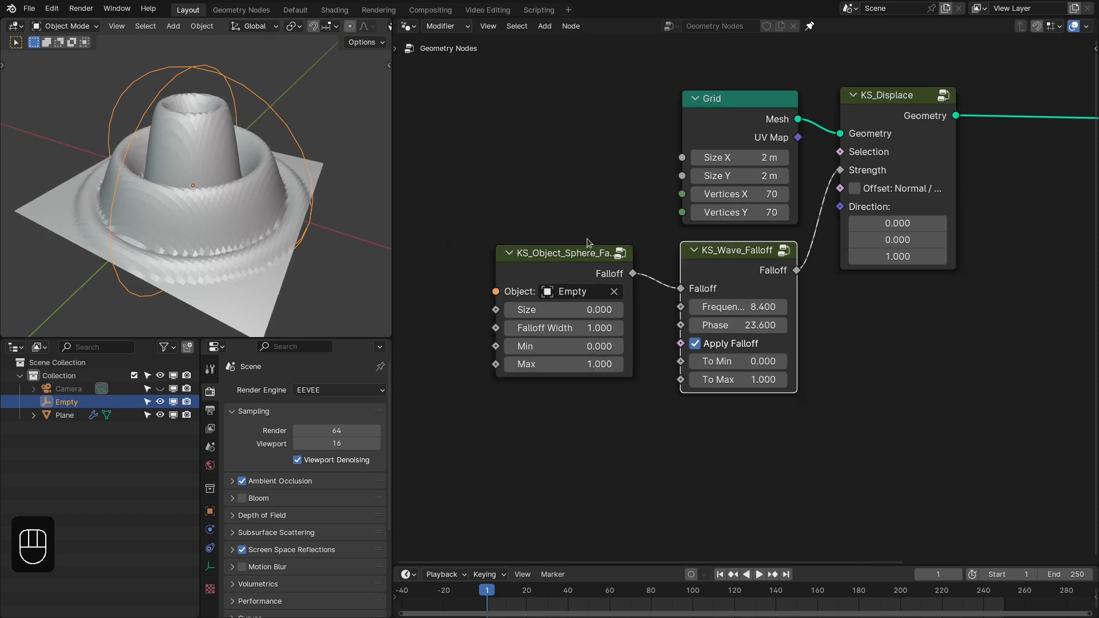
- Turn off Apply Falloff on the wave falloff node and reset its Phase to 0
middle_click_drag(255, 194, 226, 194)
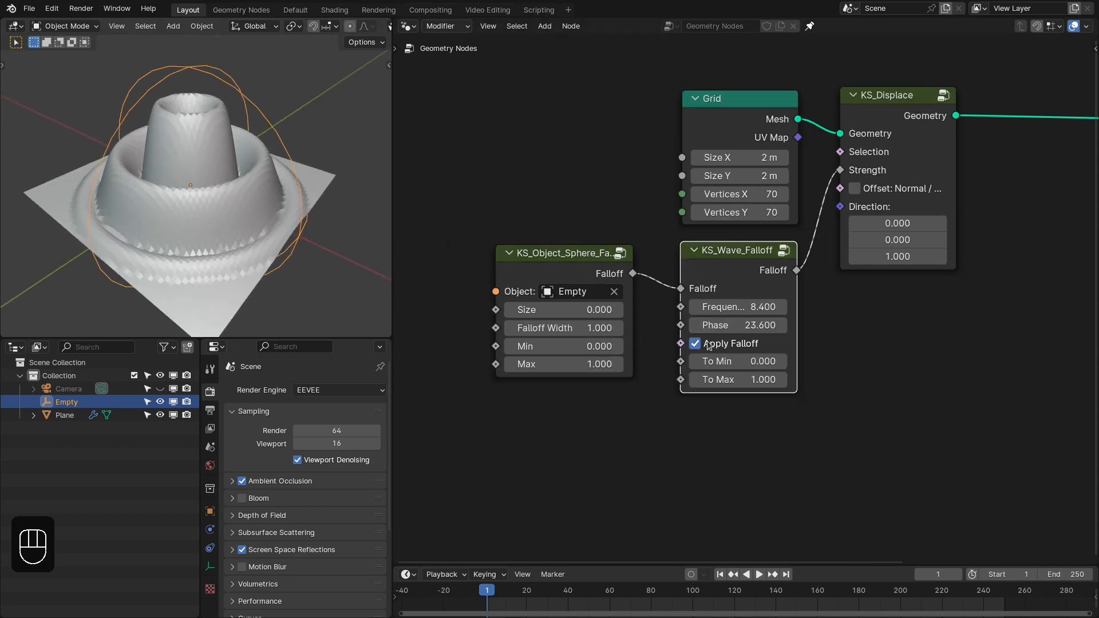
left_click_drag(662, 340, 742, 349)
left_click(711, 347)
middle_click_drag(286, 201, 326, 220)
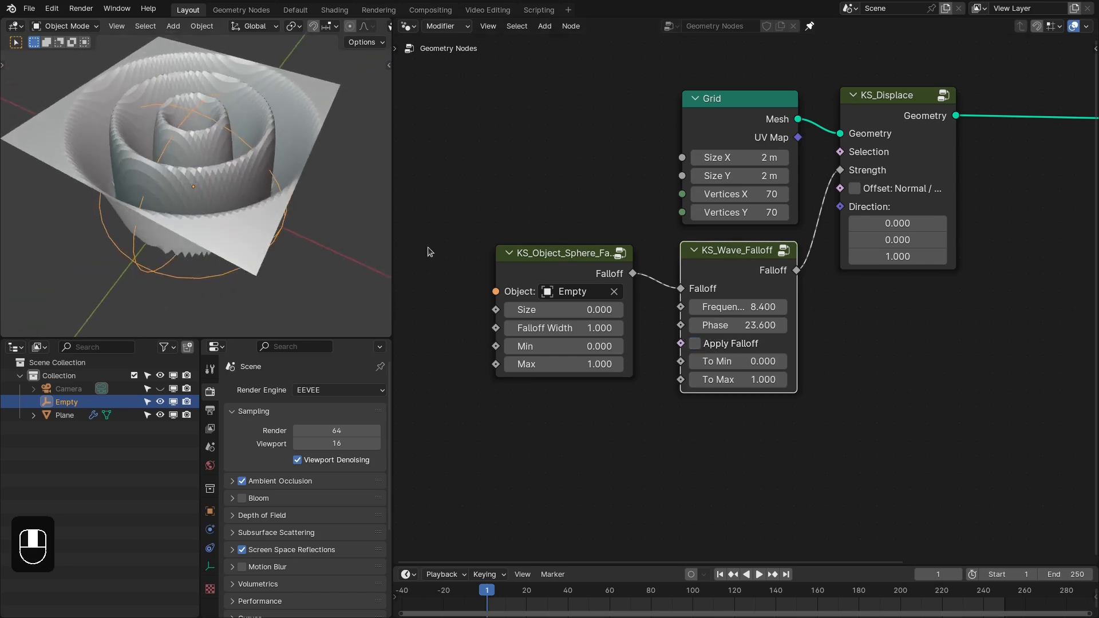
left_click(741, 325)
type("0")
key("Return")
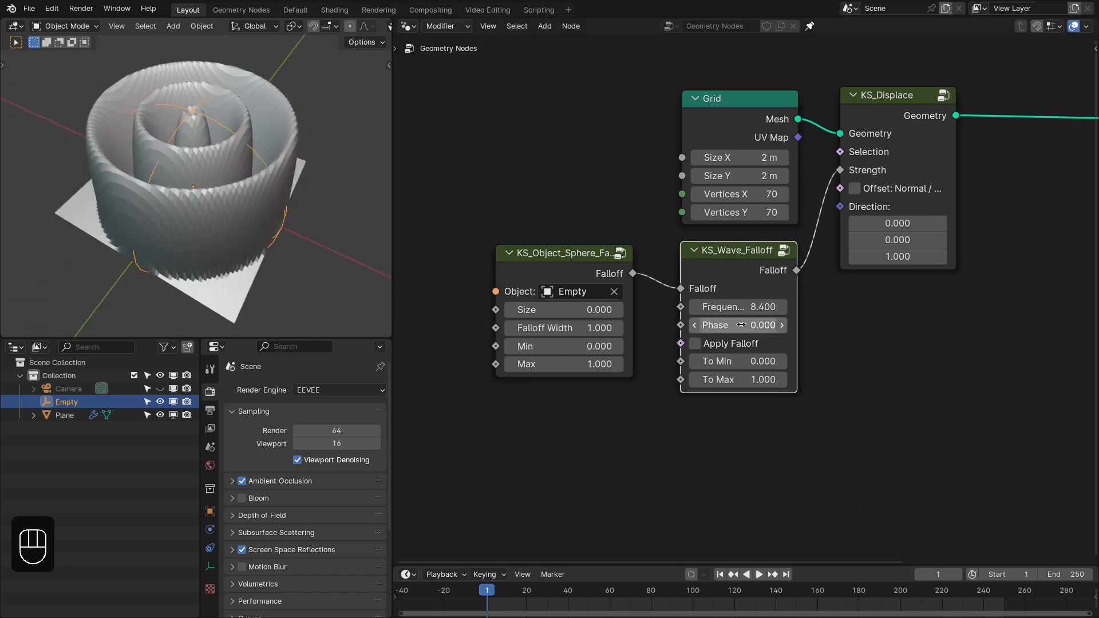
scroll(232, 233, "down", 4)
middle_click_drag(246, 182, 258, 127)
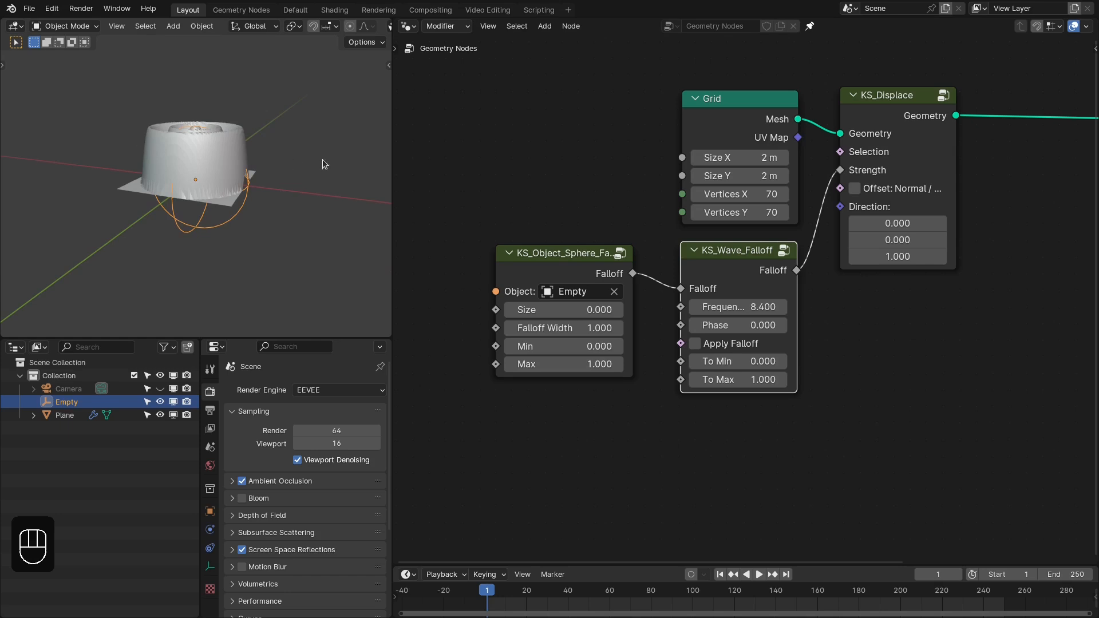
scroll(715, 292, "up", 1)
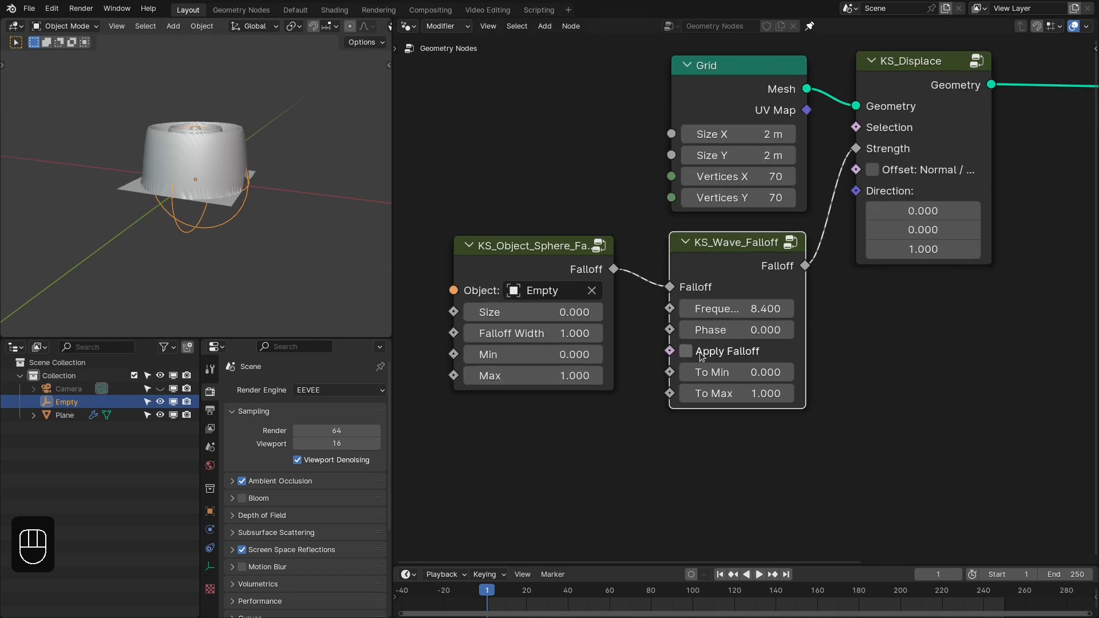
- Compare the grid's displacement with Apply Falloff on and off on the wave falloff node, ending with it on
left_click_drag(654, 242, 763, 418)
left_click_drag(568, 211, 431, 258)
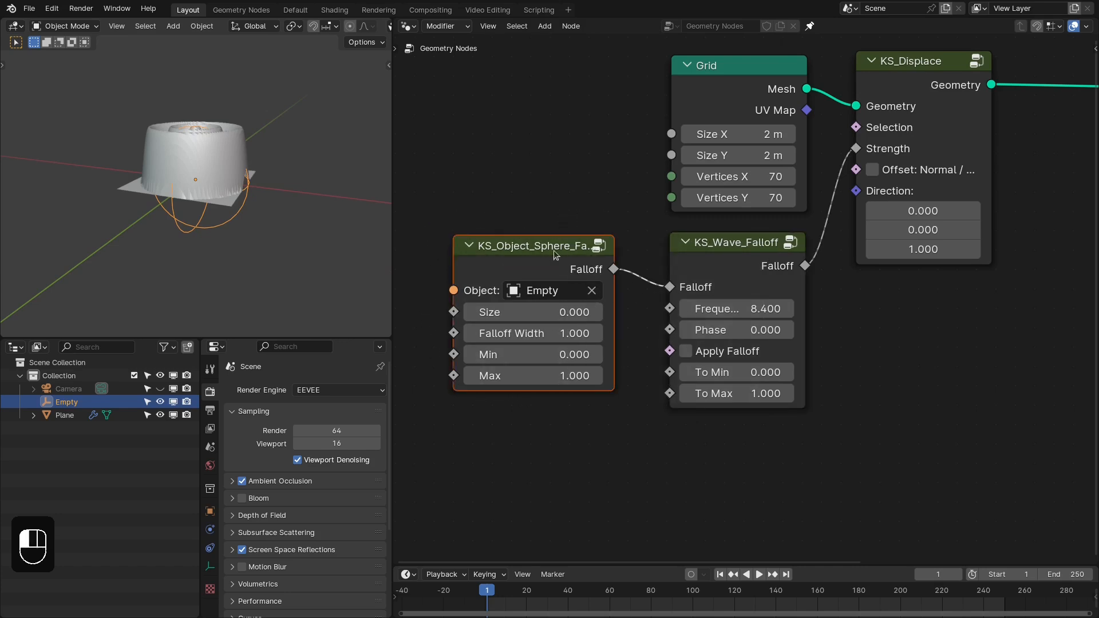
scroll(228, 148, "up", 3)
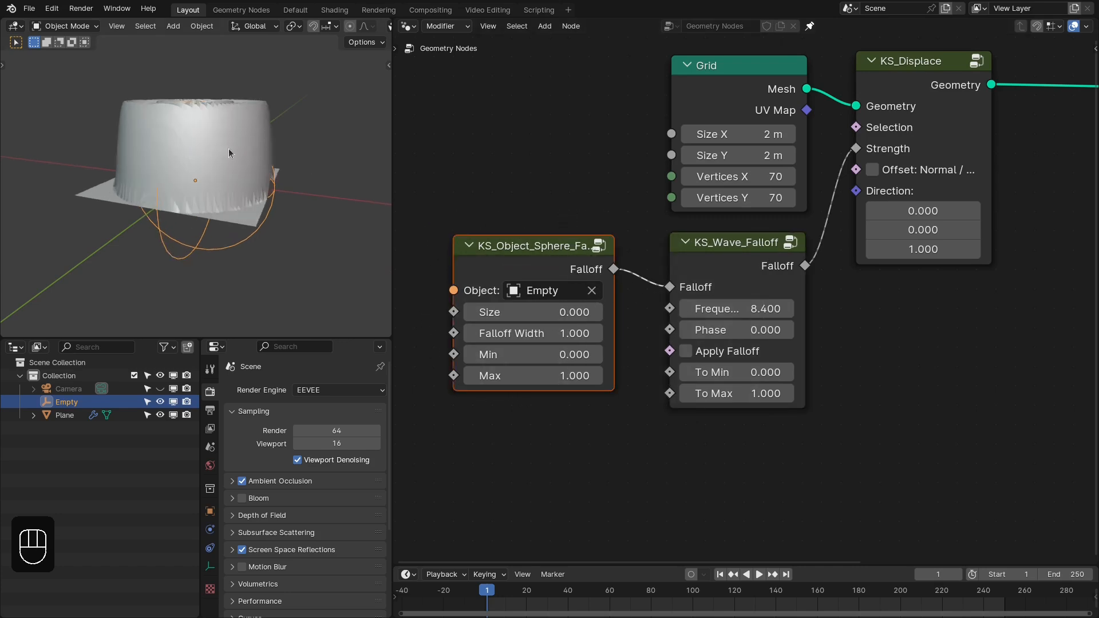
left_click(685, 351)
left_click(691, 351)
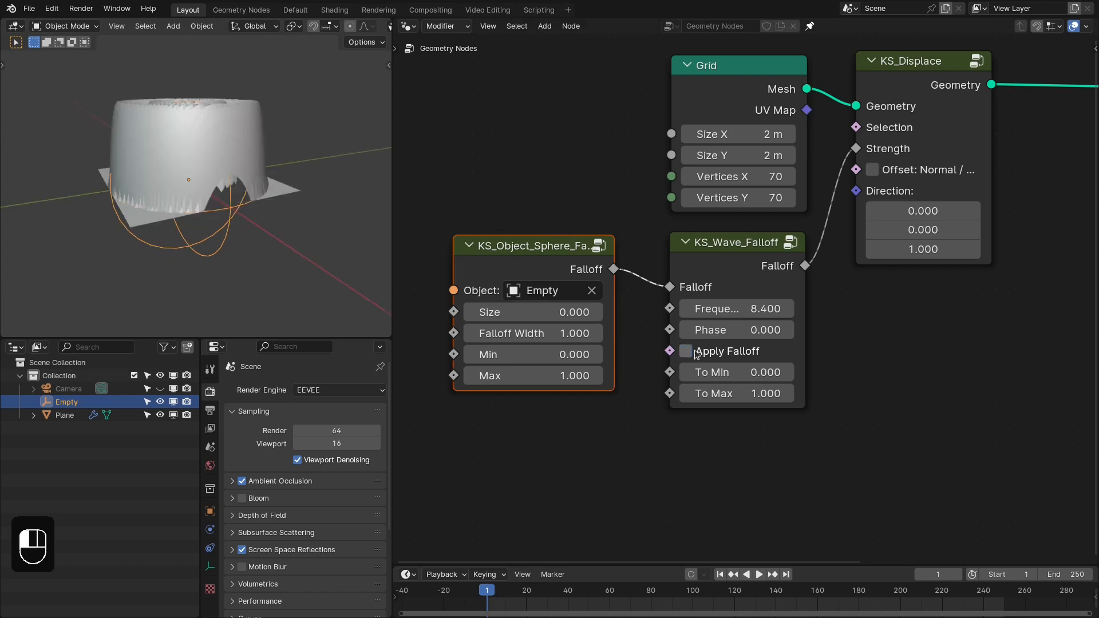
left_click(694, 352)
middle_click_drag(692, 352, 800, 361)
scroll(801, 359, "up", 1)
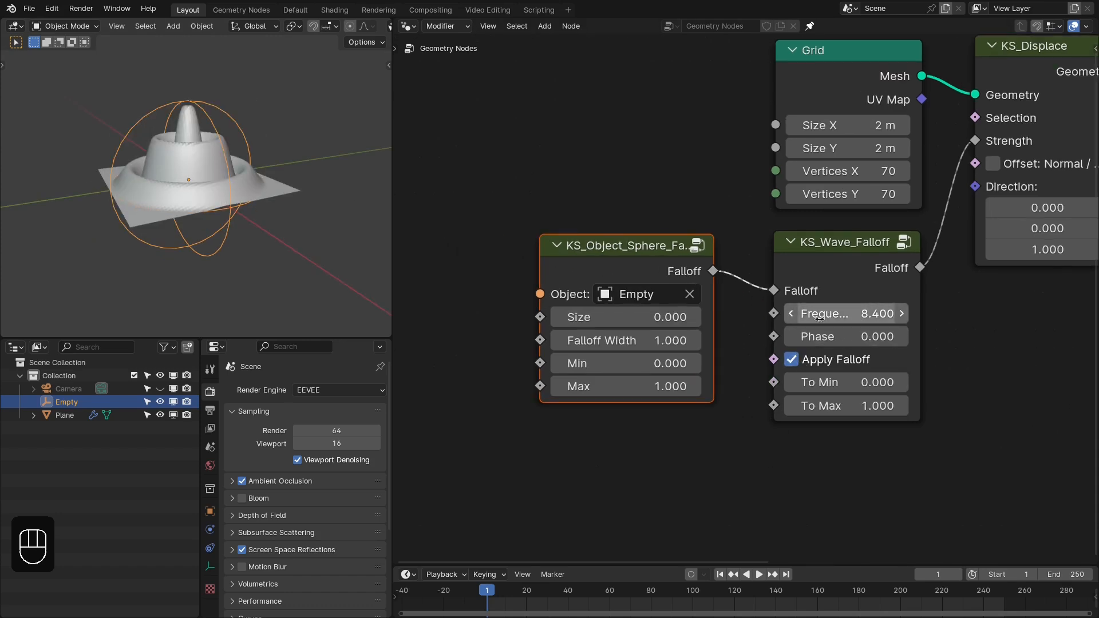
- Turn off Apply Falloff and feed the wave falloff's Frequency from a Multiply math node placed below the sphere falloff node
left_click_drag(670, 265, 532, 262)
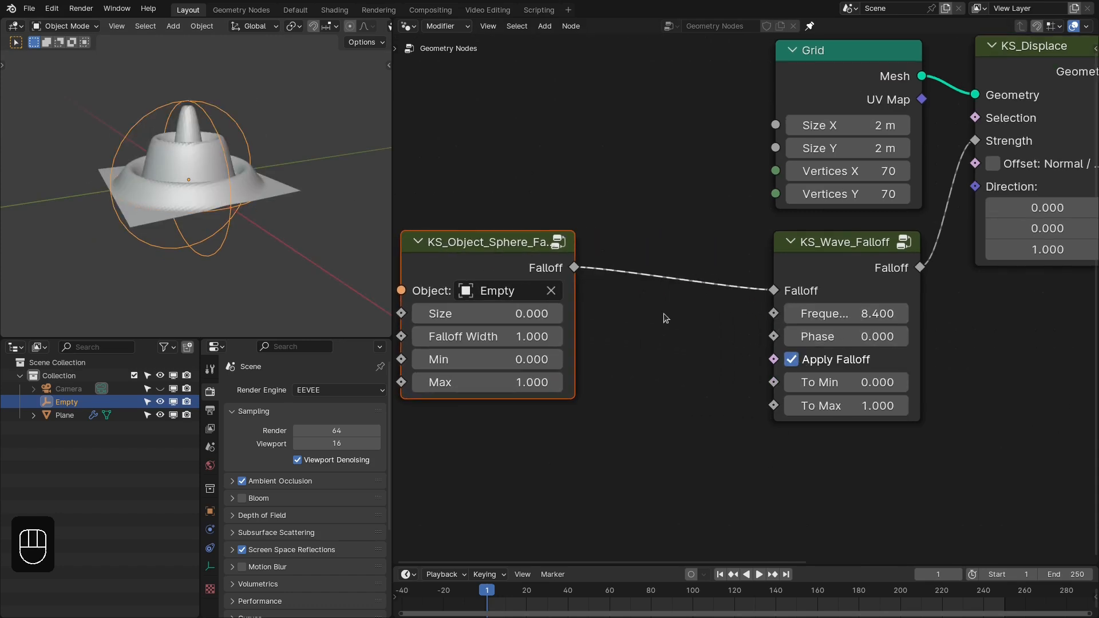
left_click(792, 361)
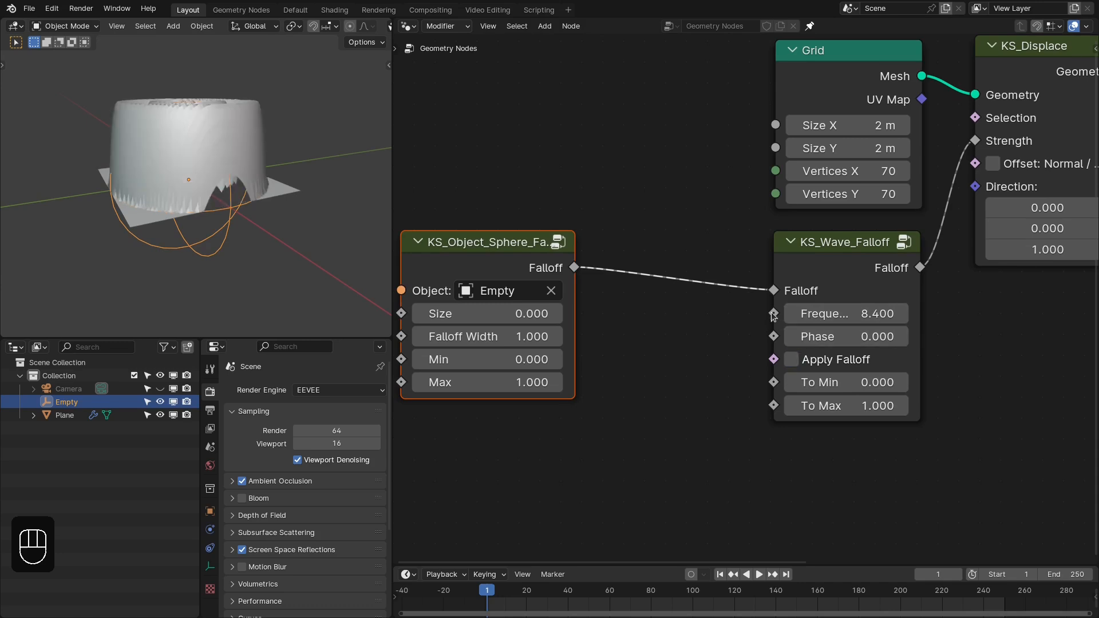
left_click_drag(773, 314, 642, 429)
type("mult")
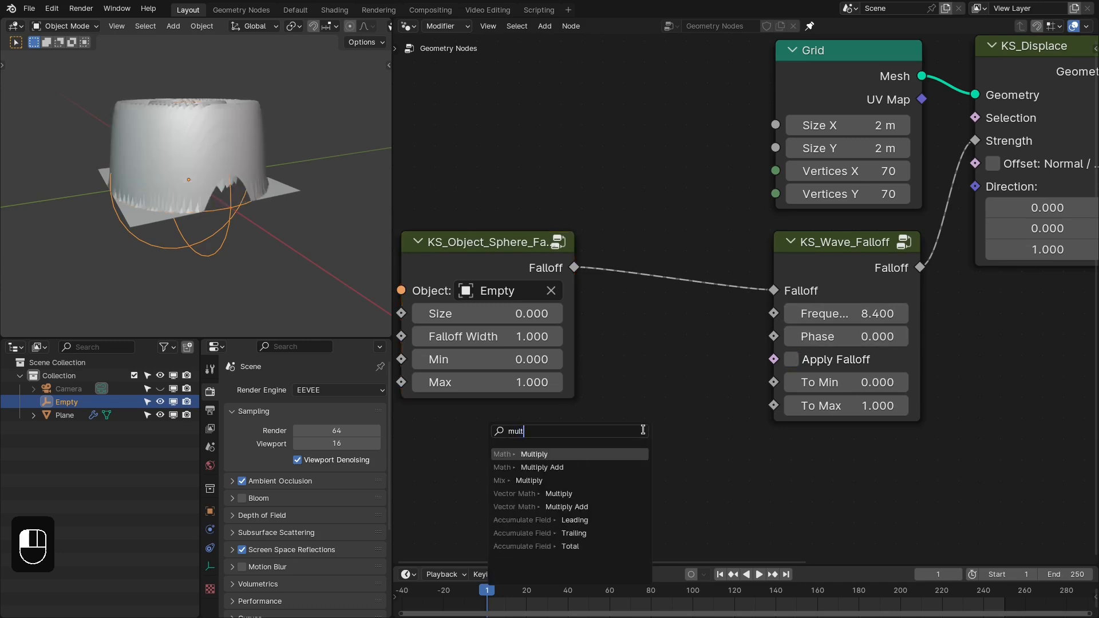
key("Return")
left_click(654, 430)
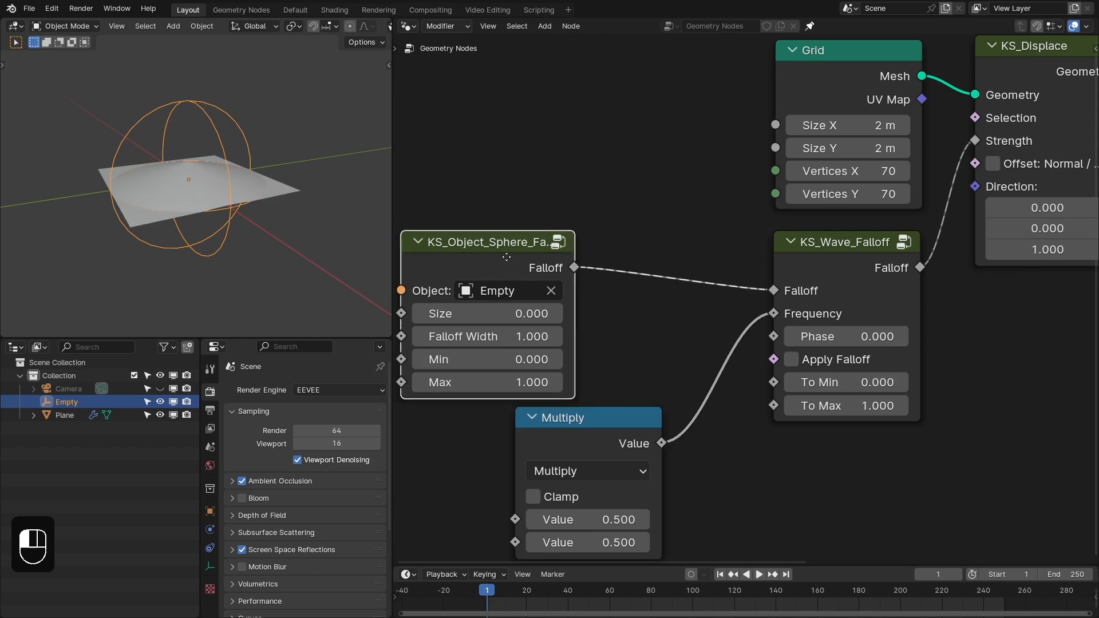
left_click_drag(501, 257, 590, 257)
middle_click_drag(688, 388, 744, 338)
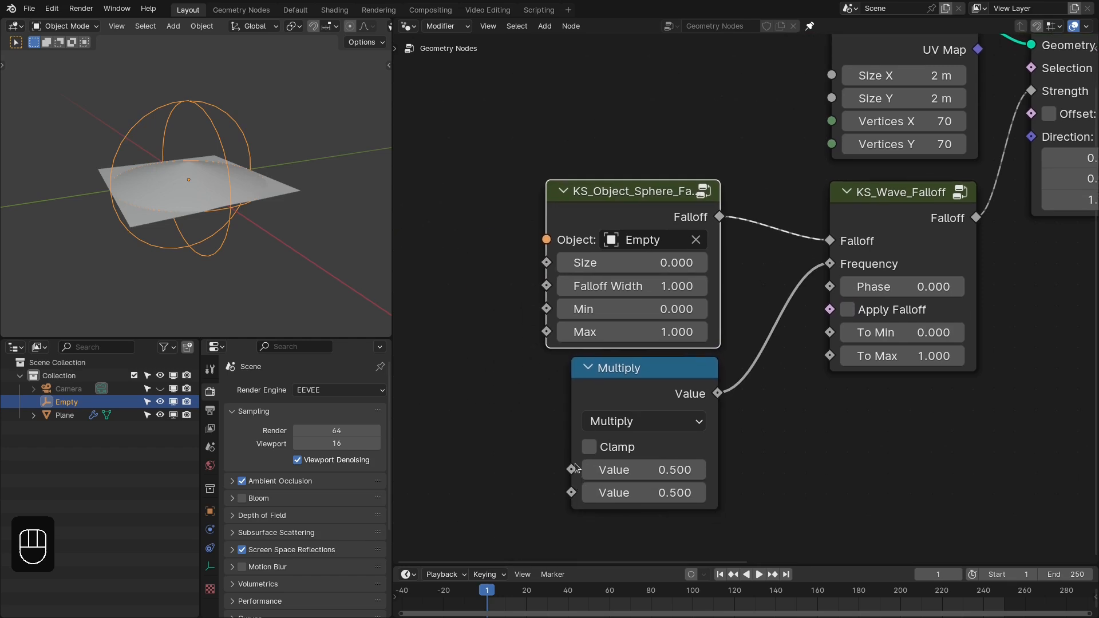
- Connect a Noise Texture to the Multiply node's first value, with Scale 1.5 and Detail 0
left_click_drag(571, 469, 534, 456)
type("noi")
key("Return")
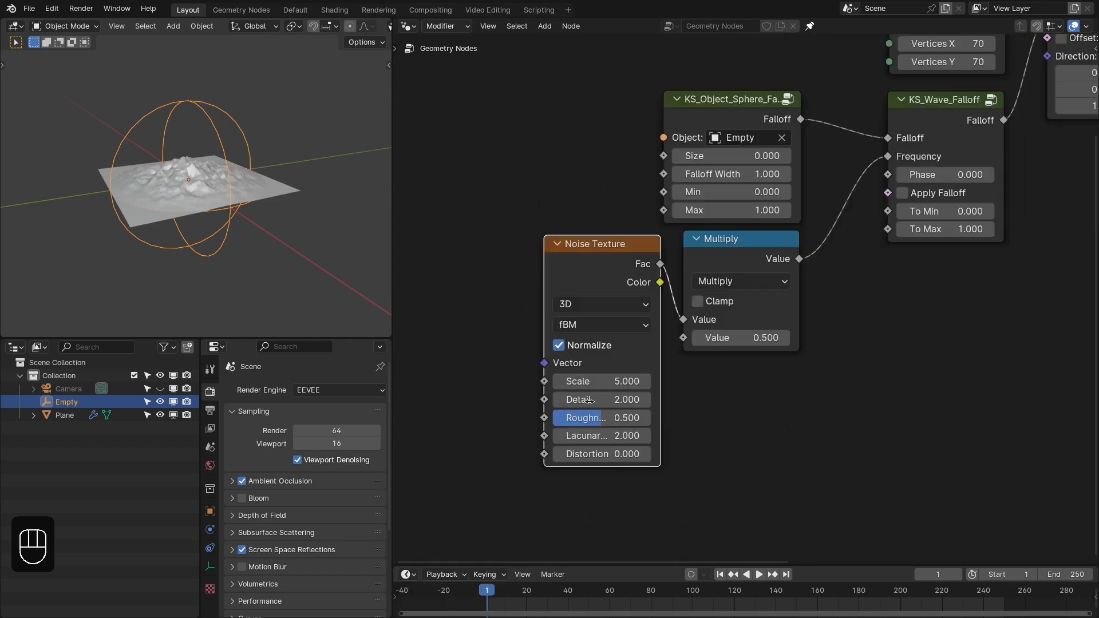
left_click(613, 380)
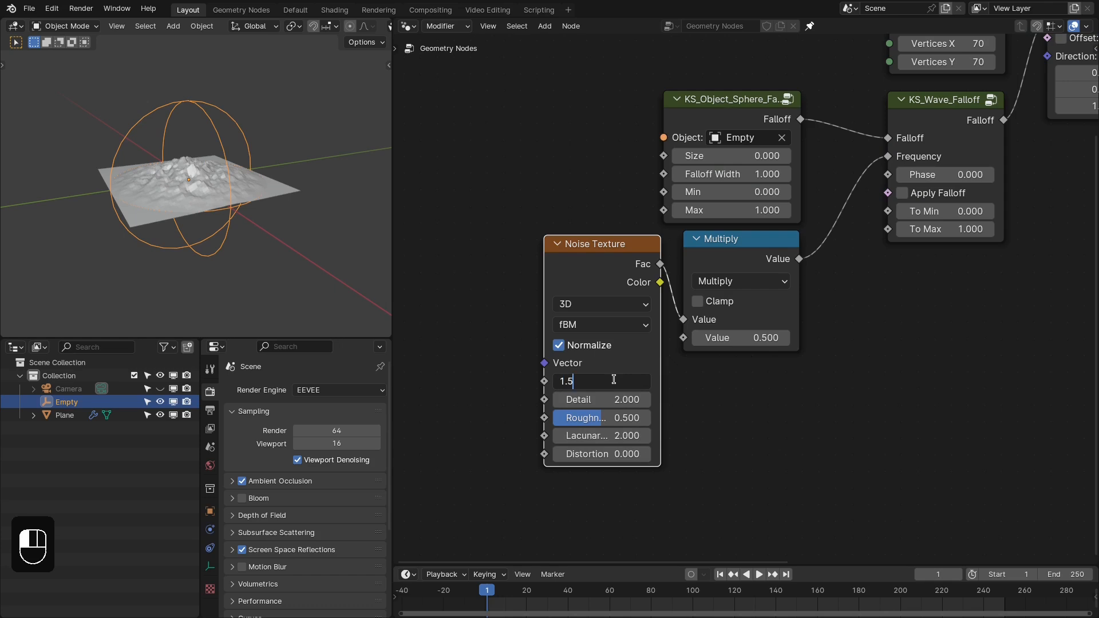
key("Tab")
type("0")
key("Return")
- Set the Multiply node's second value to 20.5 and turn on Apply Falloff on the wave falloff node
middle_click_drag(770, 333, 690, 389)
left_click_drag(653, 397, 747, 312)
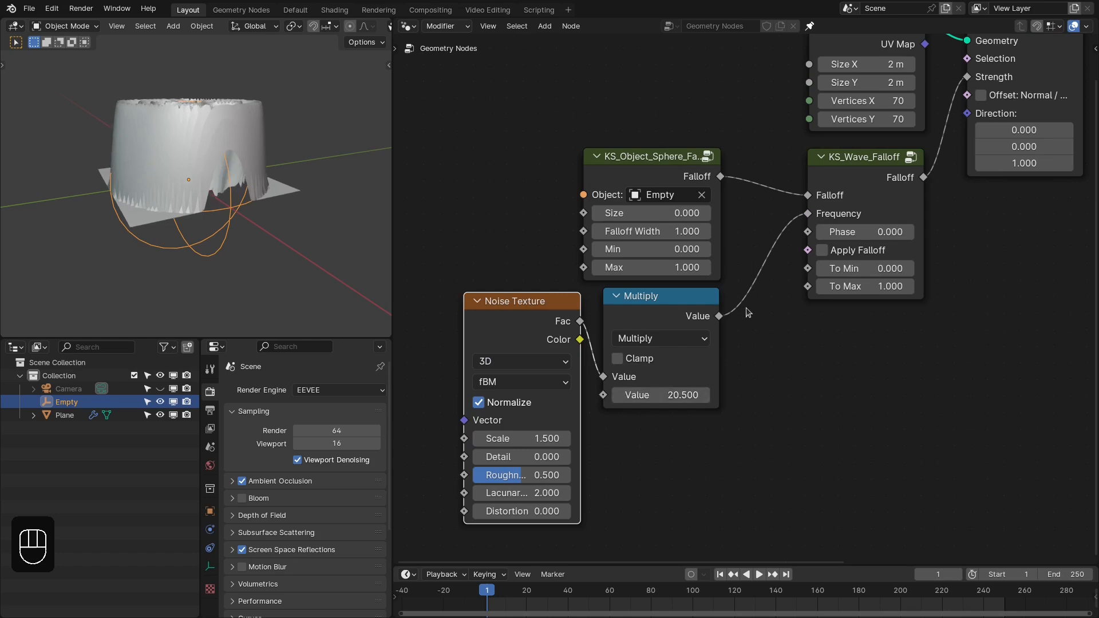
left_click(835, 252)
middle_click_drag(288, 166, 237, 208)
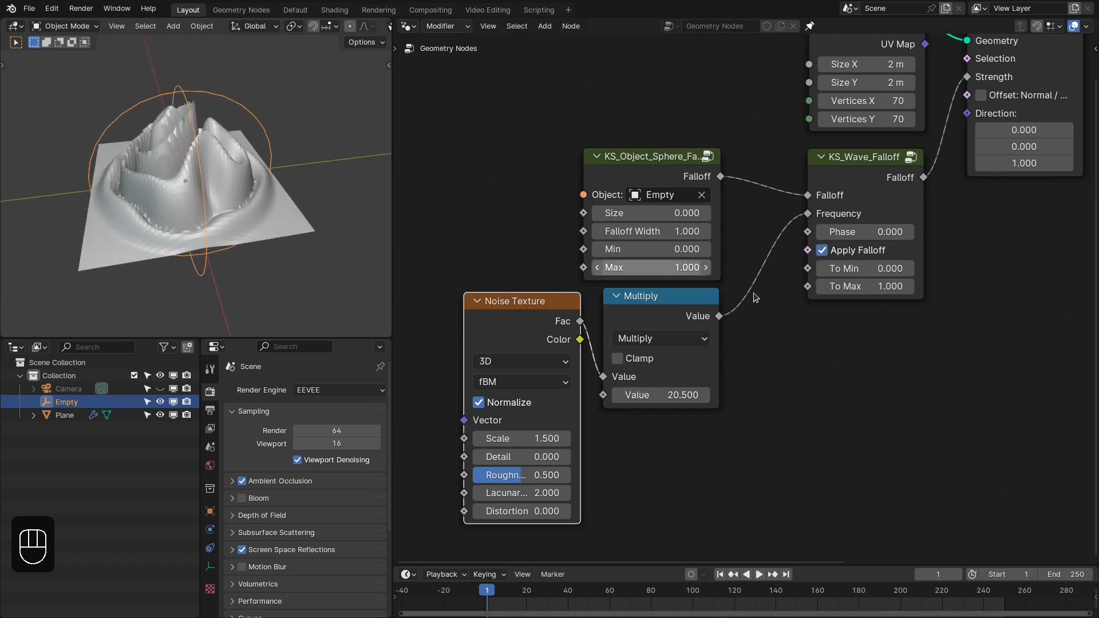
- Set the wave falloff's To Max to 0.35 and the Multiply node's second value to 20.58
left_click_drag(887, 290, 845, 290)
left_click(888, 290)
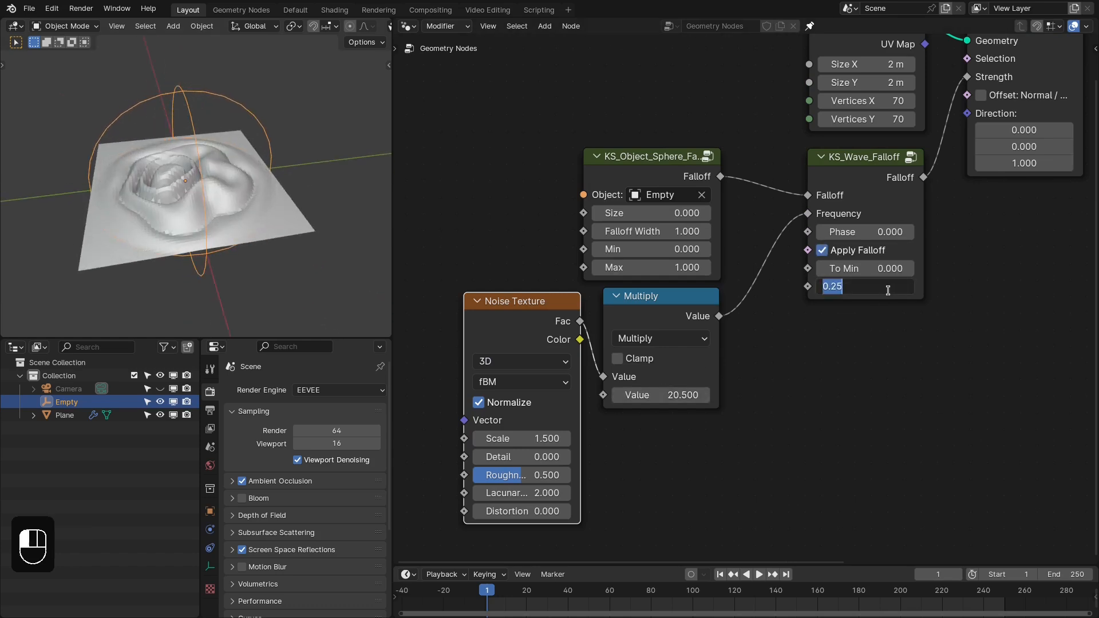
key("Return")
scroll(190, 139, "up", 2)
middle_click_drag(189, 139, 243, 157)
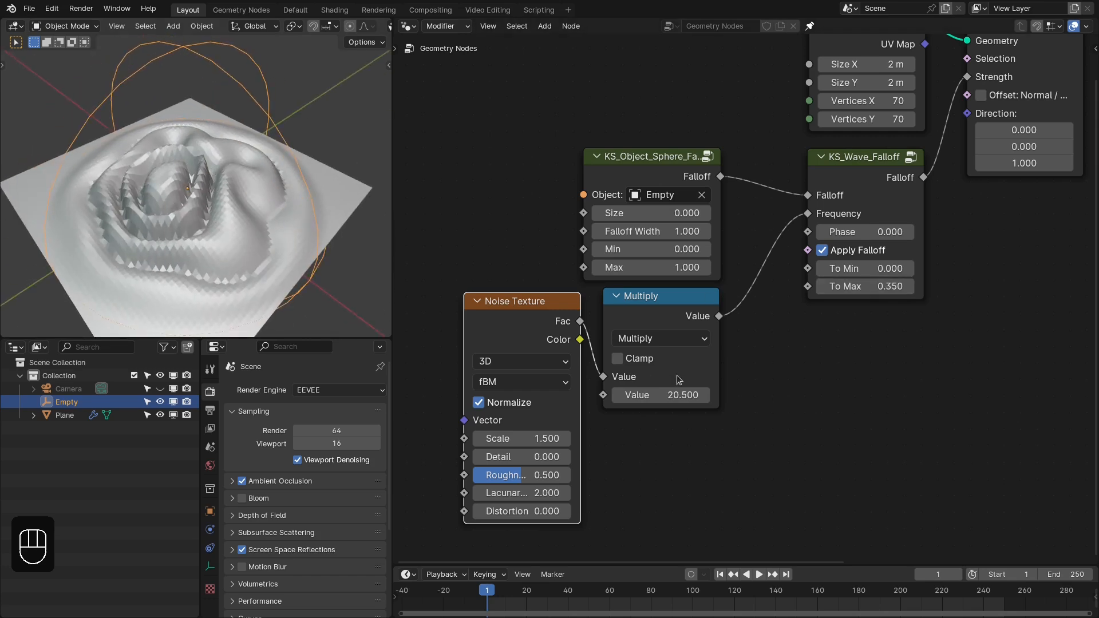
left_click_drag(657, 395, 665, 395)
scroll(747, 390, "down", 3)
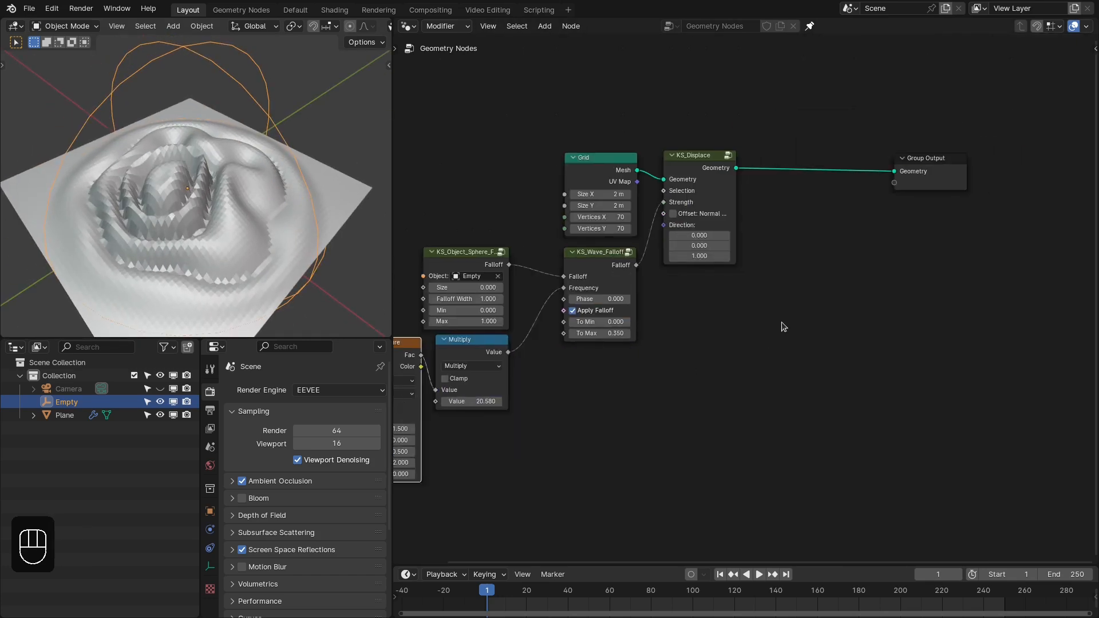
- Insert a Set Shade Smooth node between KS_Displace and the Group Output
key("shift+a")
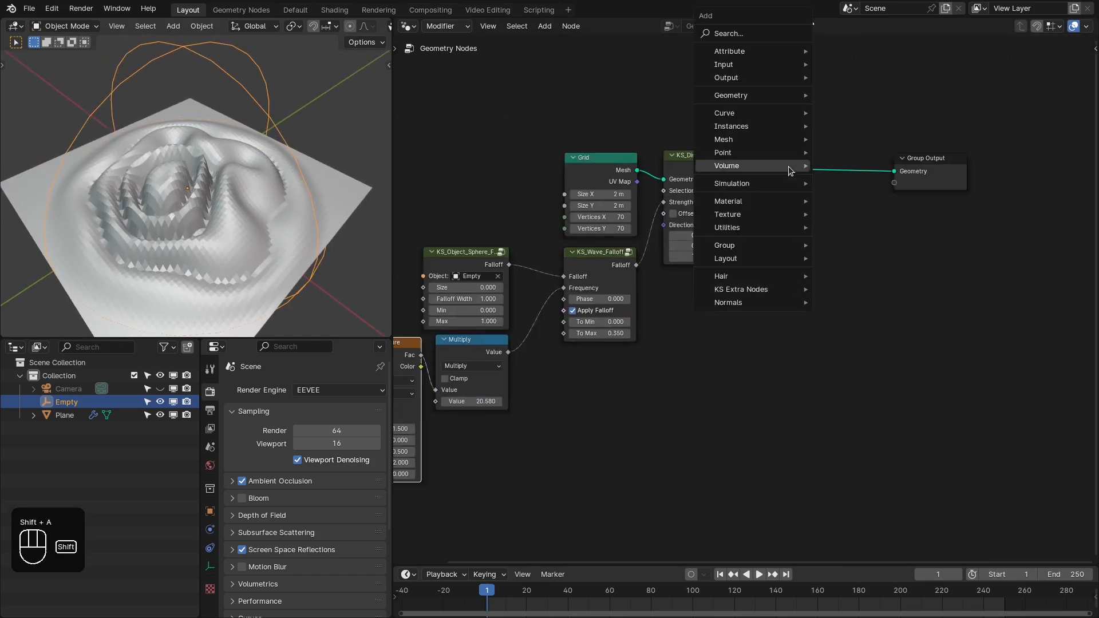
left_click(758, 34)
type("set sah")
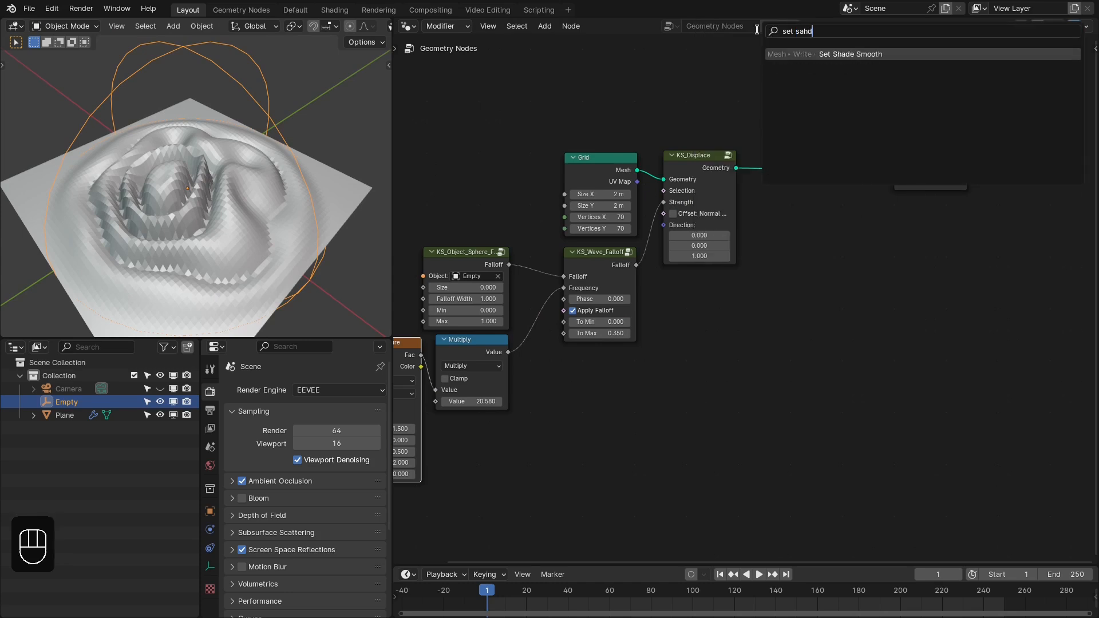
type("d")
key("Return")
left_click(798, 175)
key("Home")
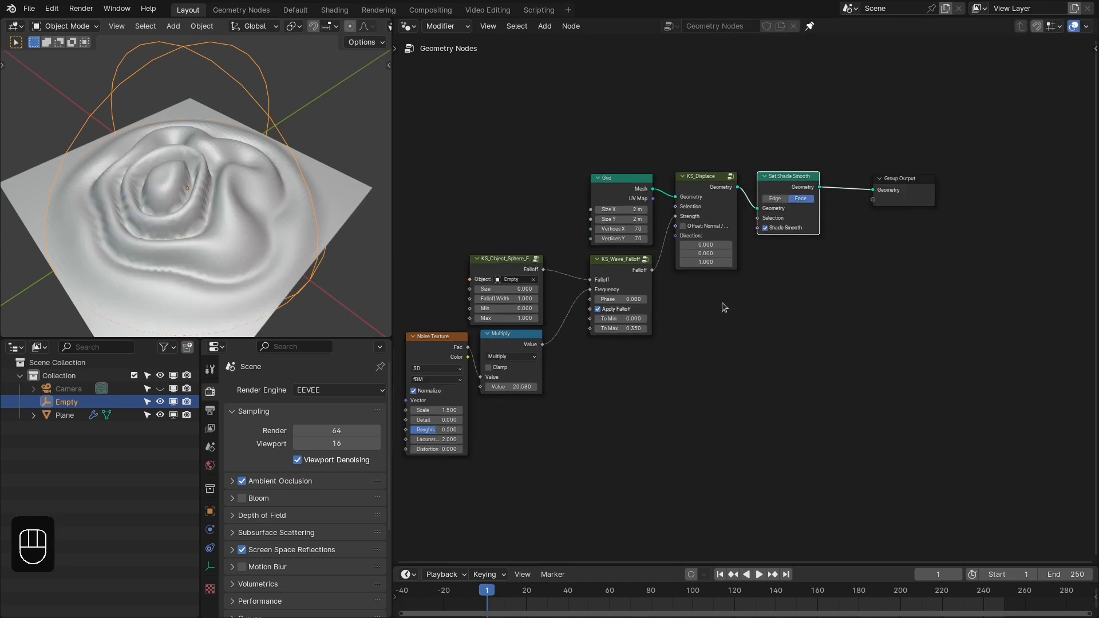
- Try shifting the wave falloff's Phase from 0 to 9.74 to animate the ripples
middle_click_drag(235, 214, 276, 201)
double_click(792, 258)
type("0")
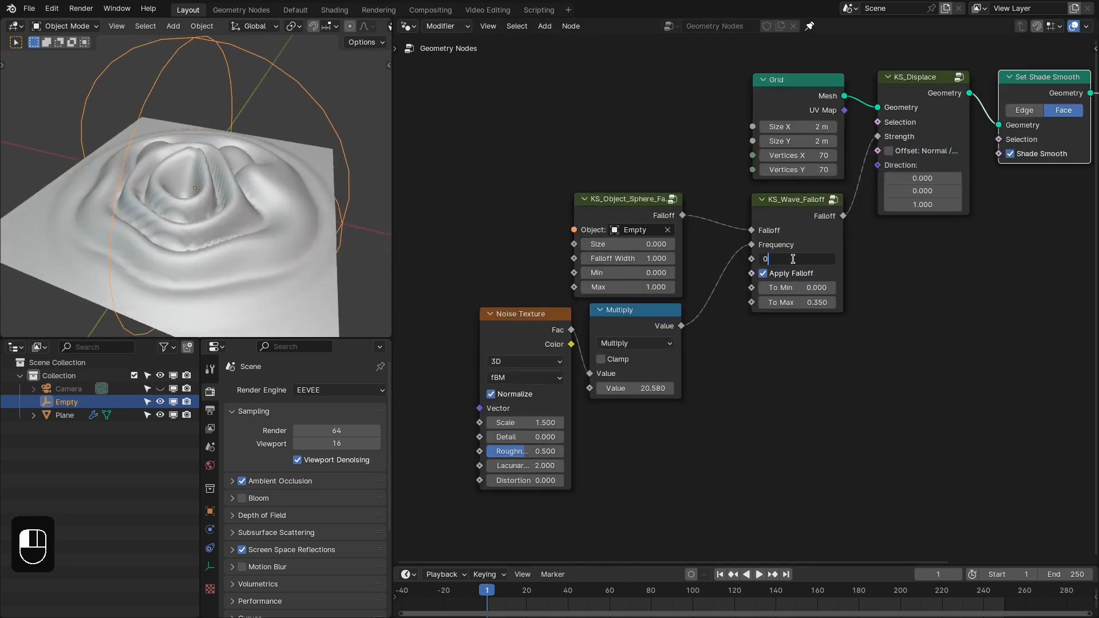
key("Return")
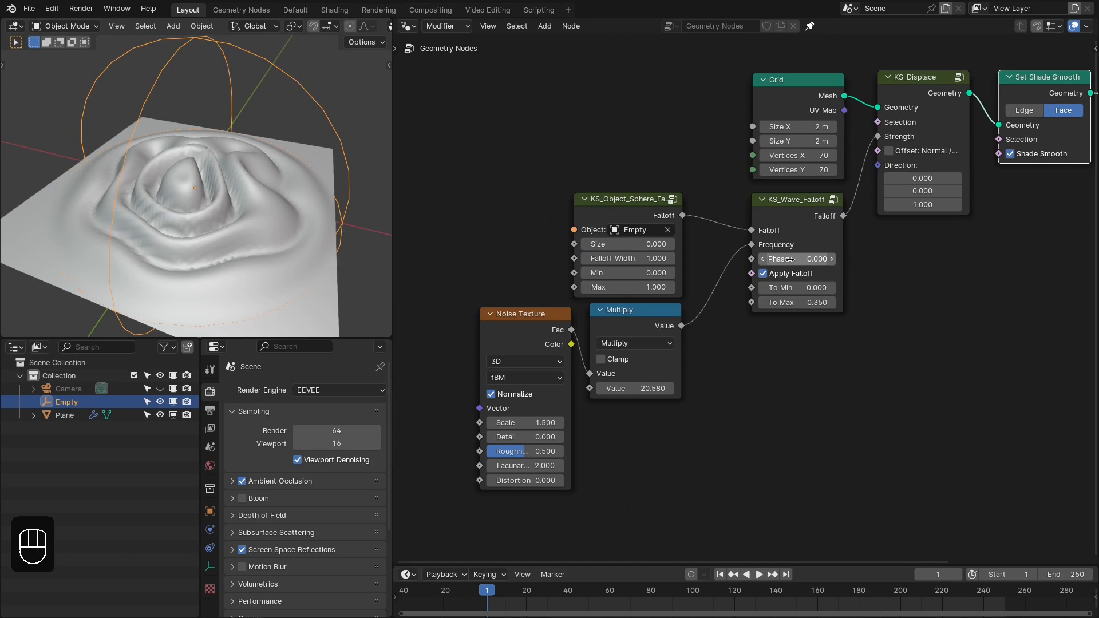
left_click_drag(792, 259, 950, 259, "shift")
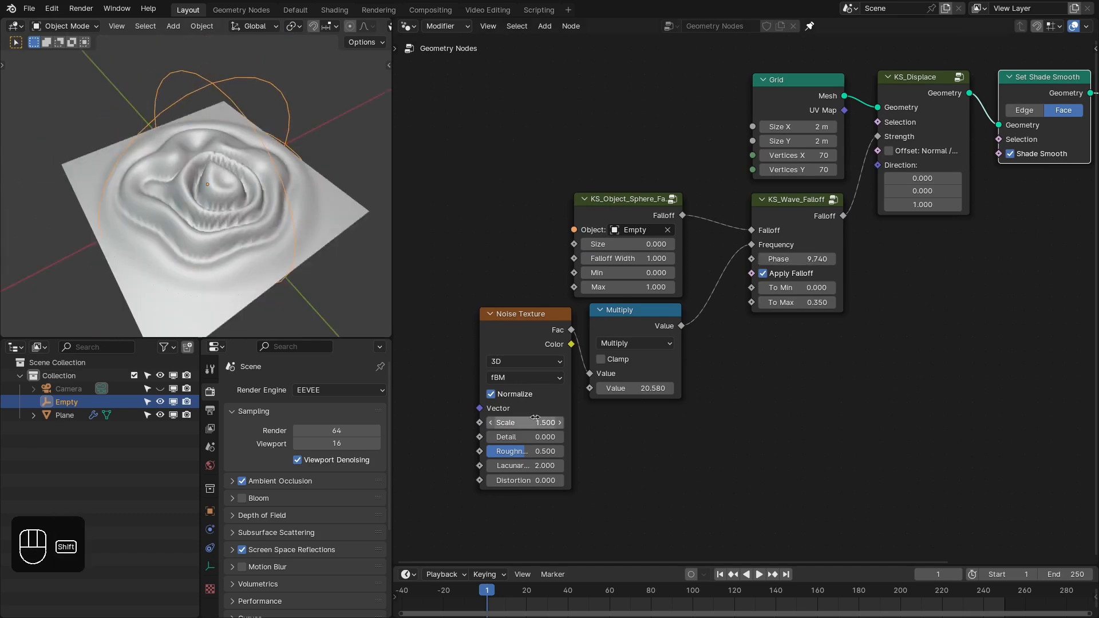
- Set the Multiply node's second value to 20.28 and the Grid's Vertices X and Y to 100
mouse_move(525, 422)
left_mouse_down("shift")
mouse_move(537, 422)
mouse_move(519, 422)
left_mouse_up("shift")
left_click_drag(635, 389, 641, 388, "shift")
left_click_drag(641, 389, 624, 389, "shift")
left_click_drag(815, 147, 815, 160)
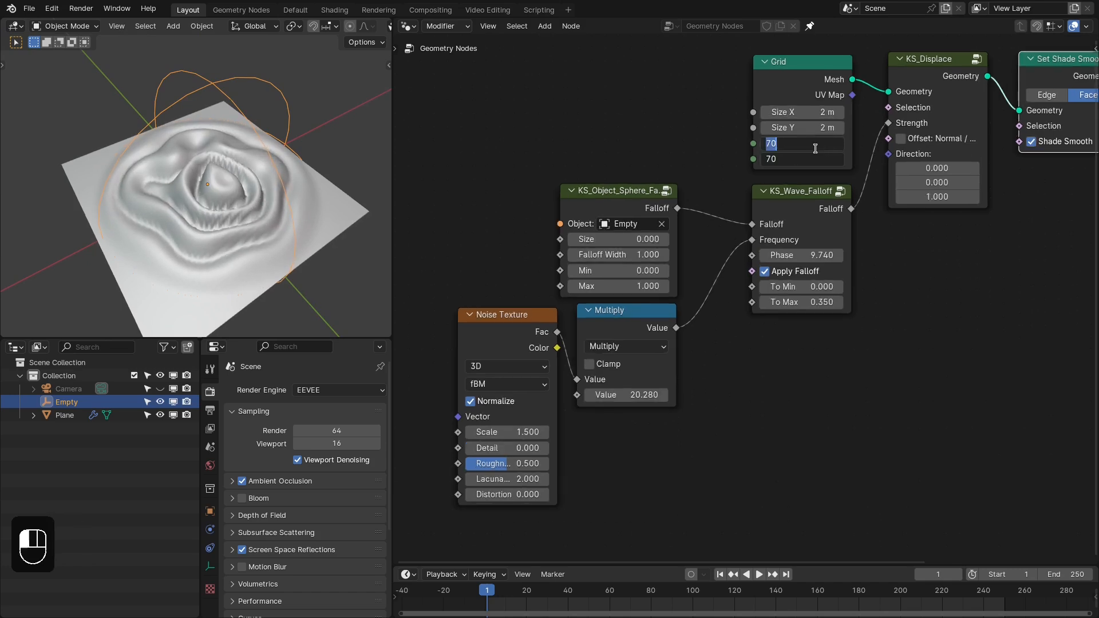
type("100")
key("Return")
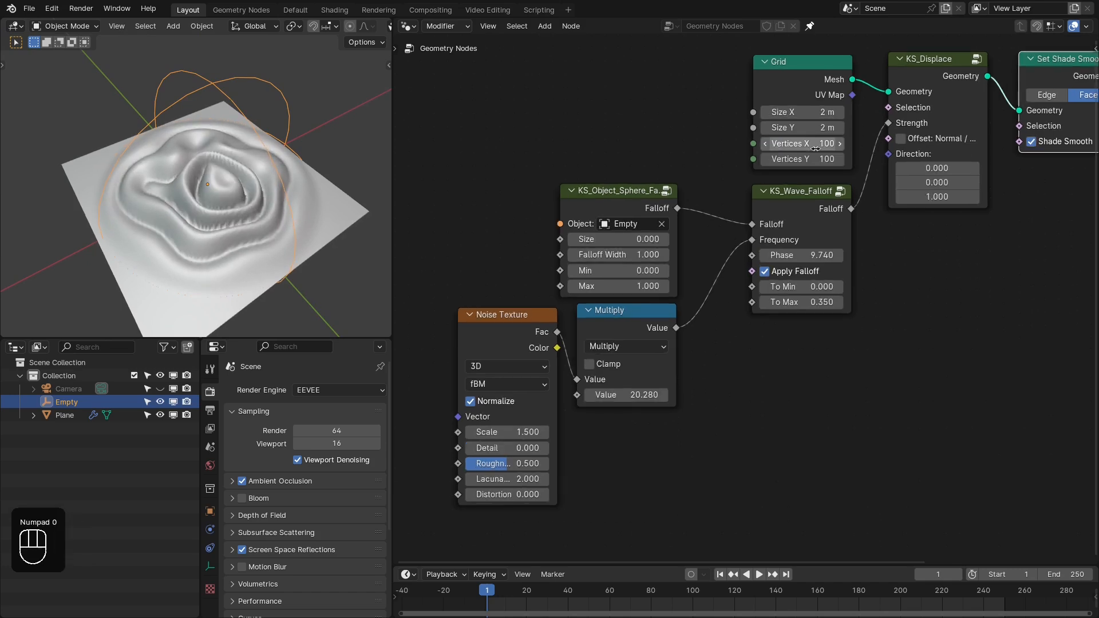
- Try moving the Empty across the grid to preview how the noisy wave displacement follows it
middle_click_drag(287, 143, 258, 115)
middle_click_drag(258, 69, 268, 107, "ctrl")
key("g")
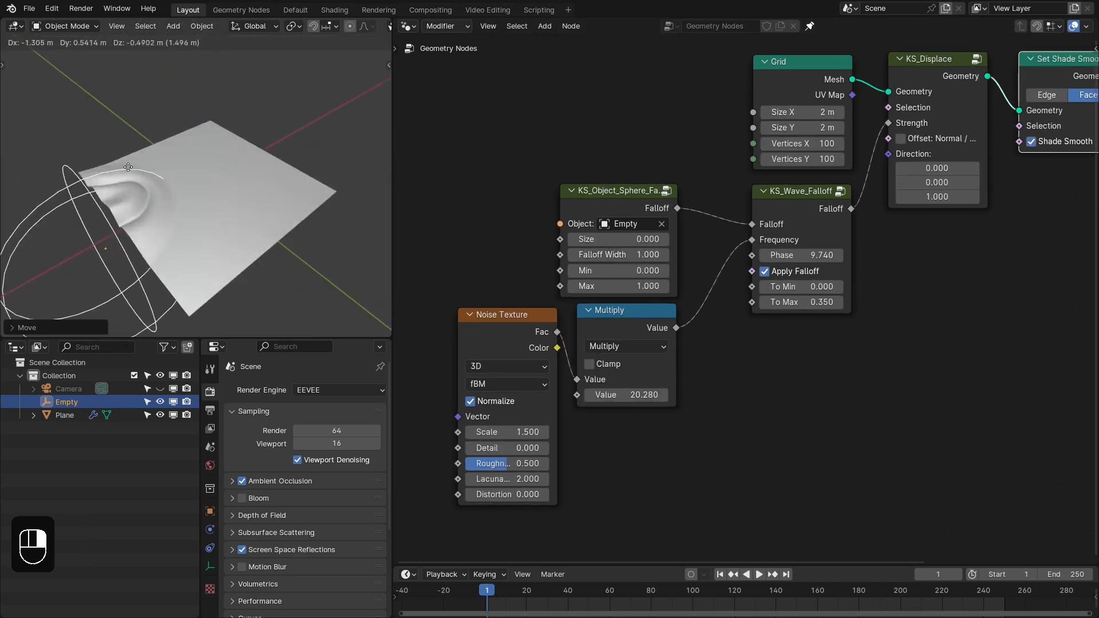
left_click(240, 91)
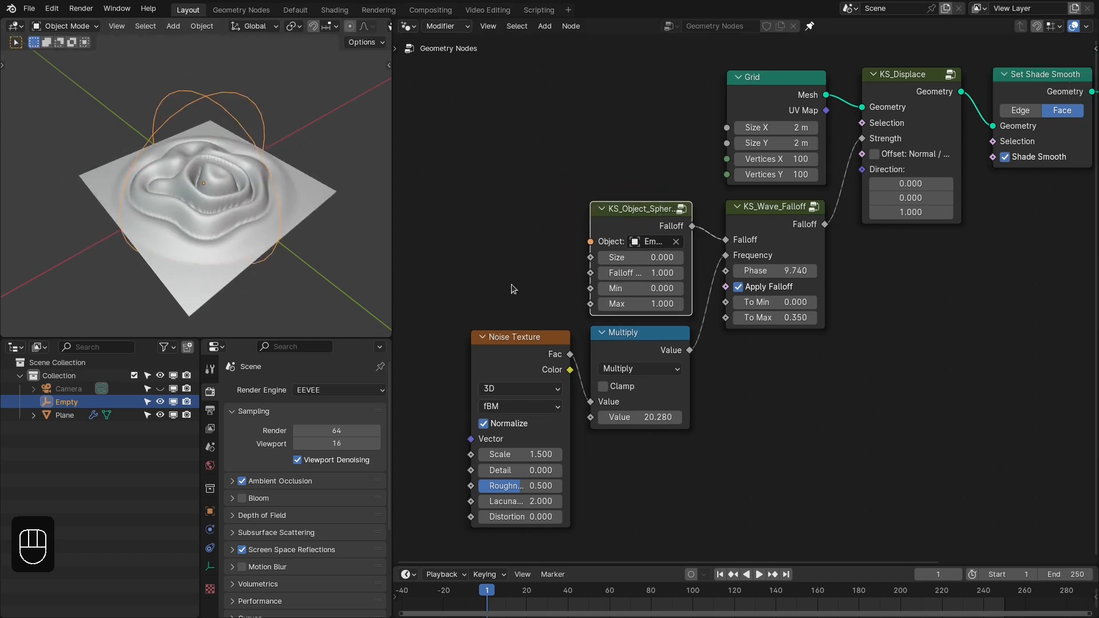
- Bring the sphere falloff, Multiply and Noise Texture nodes closer to the wave falloff node, and reset its Phase to 0
left_click_drag(511, 284, 648, 339)
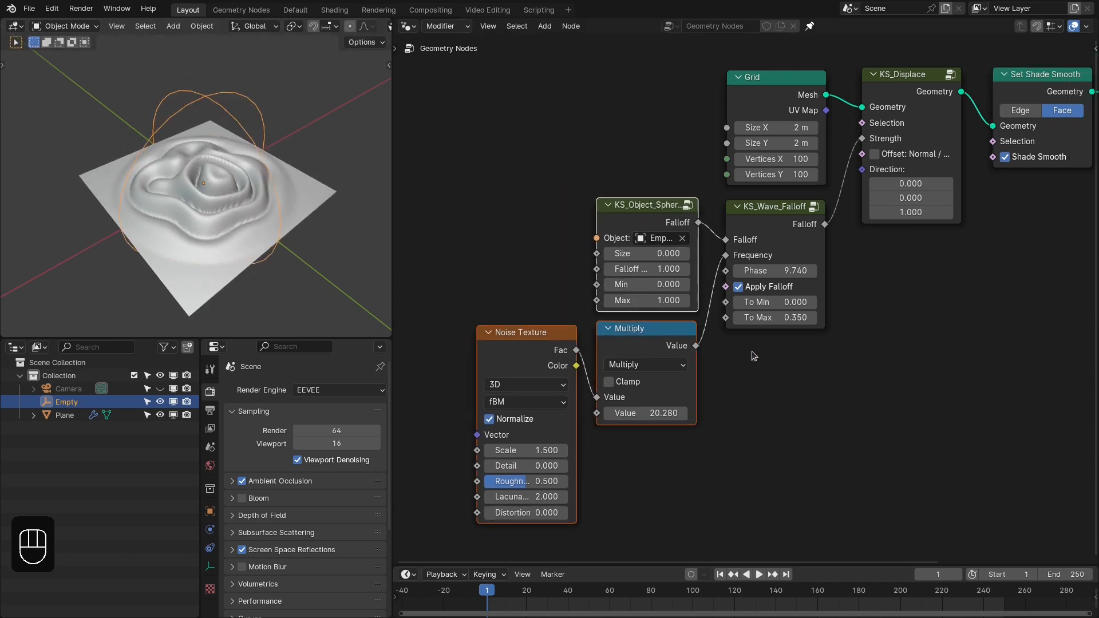
mouse_move(191, 197)
middle_mouse_down()
mouse_move(246, 198)
mouse_move(208, 198)
middle_mouse_up()
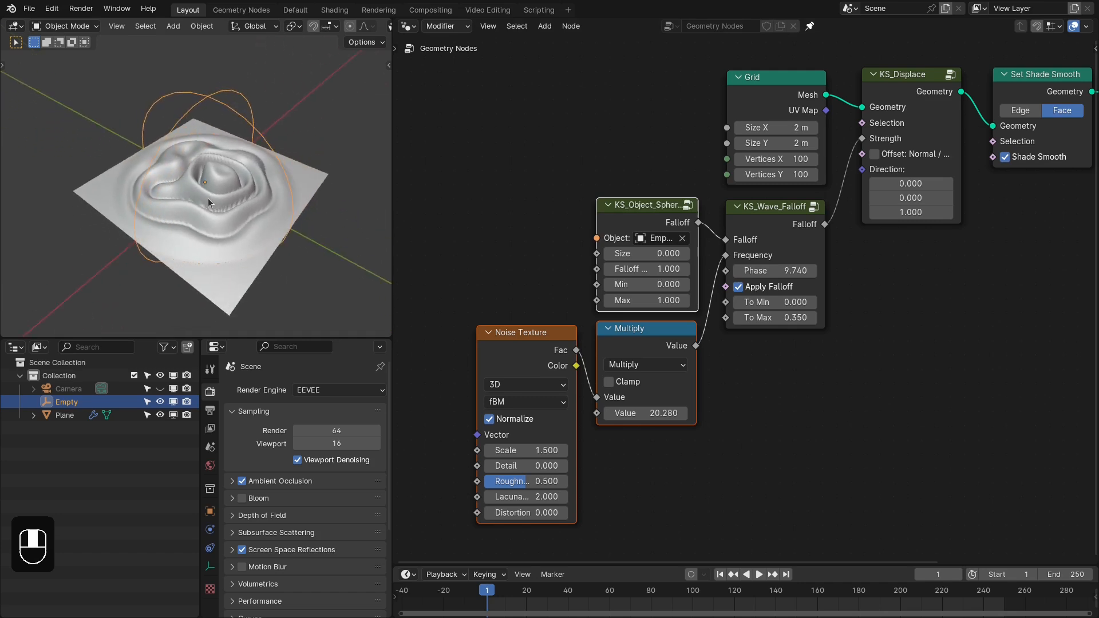
left_click(777, 271)
type("0")
key("Return")
key("Home")
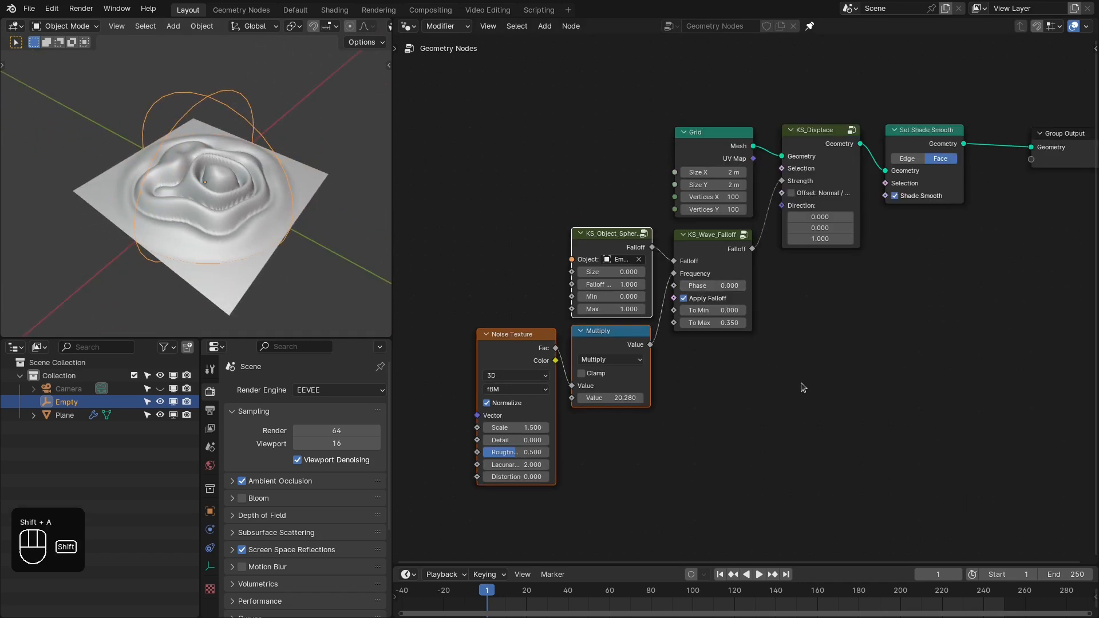
- Add a KS_Point_Falloff node from the KS Extra Nodes falloff group and place it below the KS_Displace node
key("shift+a")
key("shift+a")
mouse_move(752, 590)
mouse_move(859, 549)
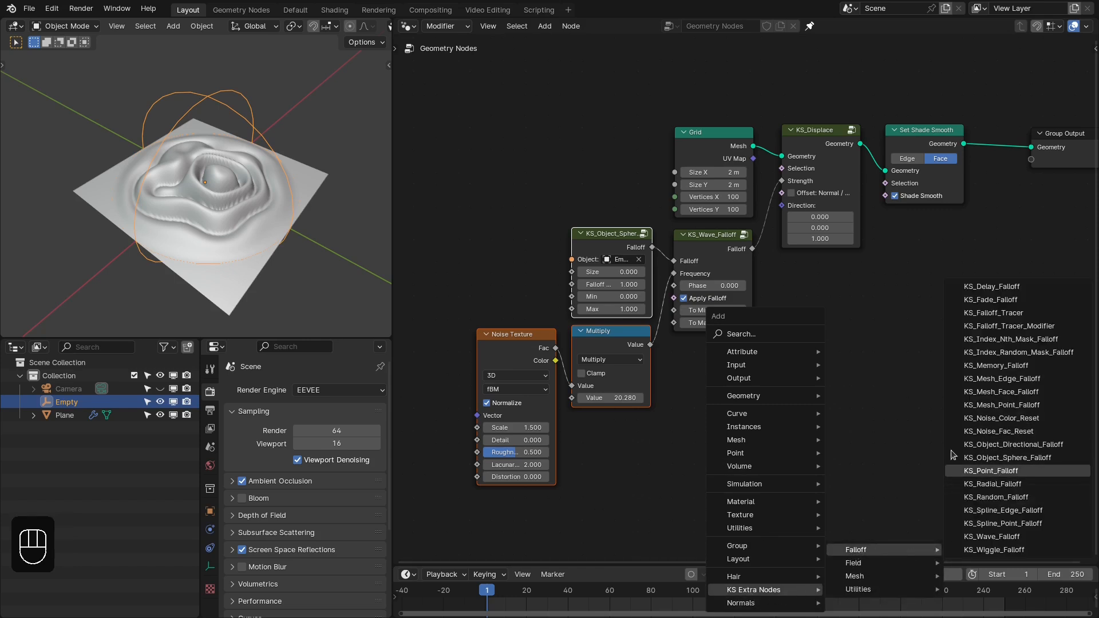
left_click(991, 470)
left_click(782, 283)
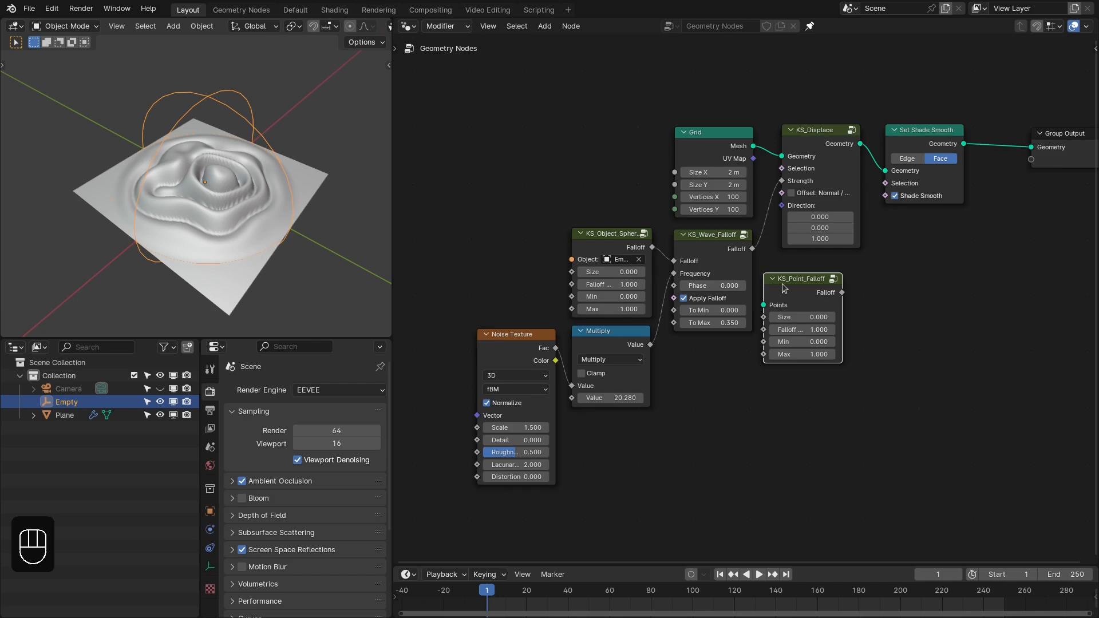
scroll(785, 285, "up", 2)
left_click_drag(809, 281, 820, 315)
middle_click_drag(816, 294, 868, 295)
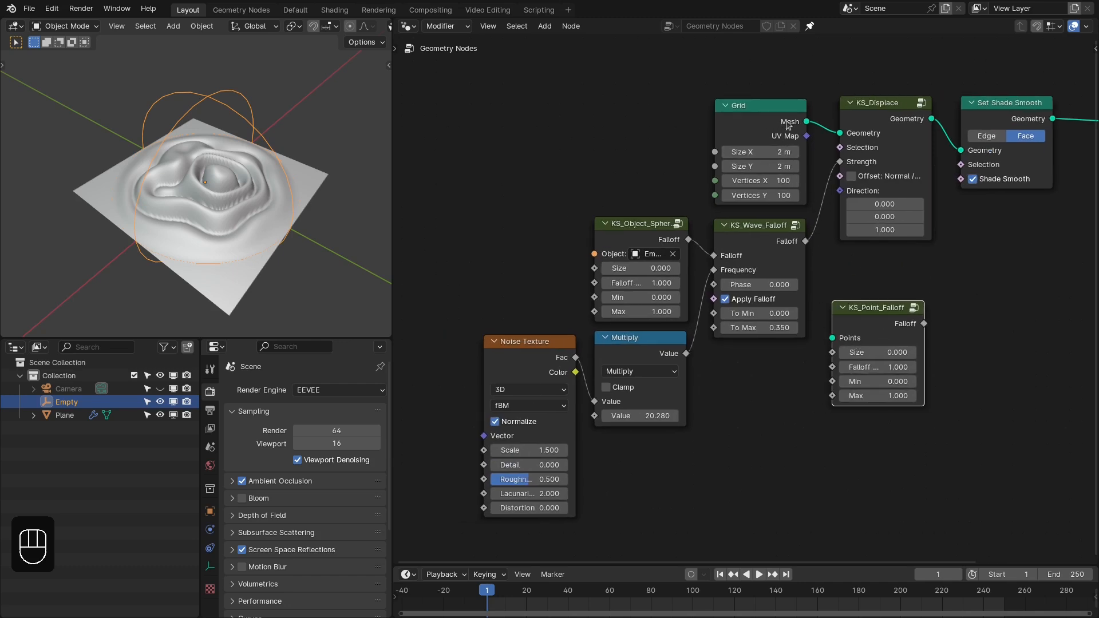
- Add a Distribute Points on Faces node linked from the Grid's Mesh output and place it below the Multiply node
left_click_drag(787, 122, 756, 419)
type("dist")
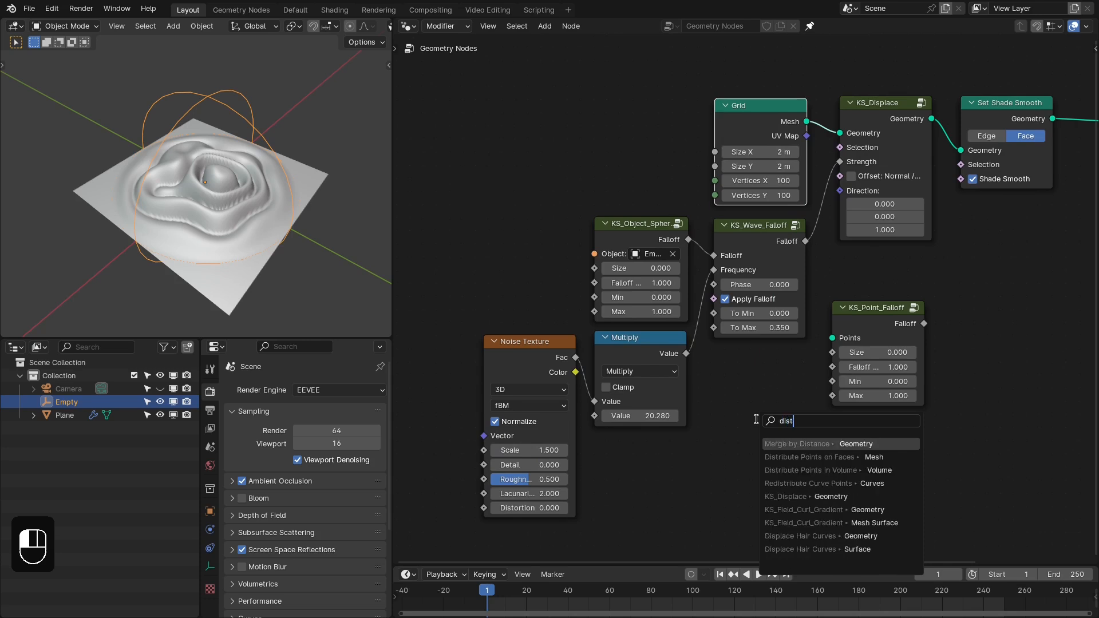
key("Down")
key("Return")
left_click(649, 478)
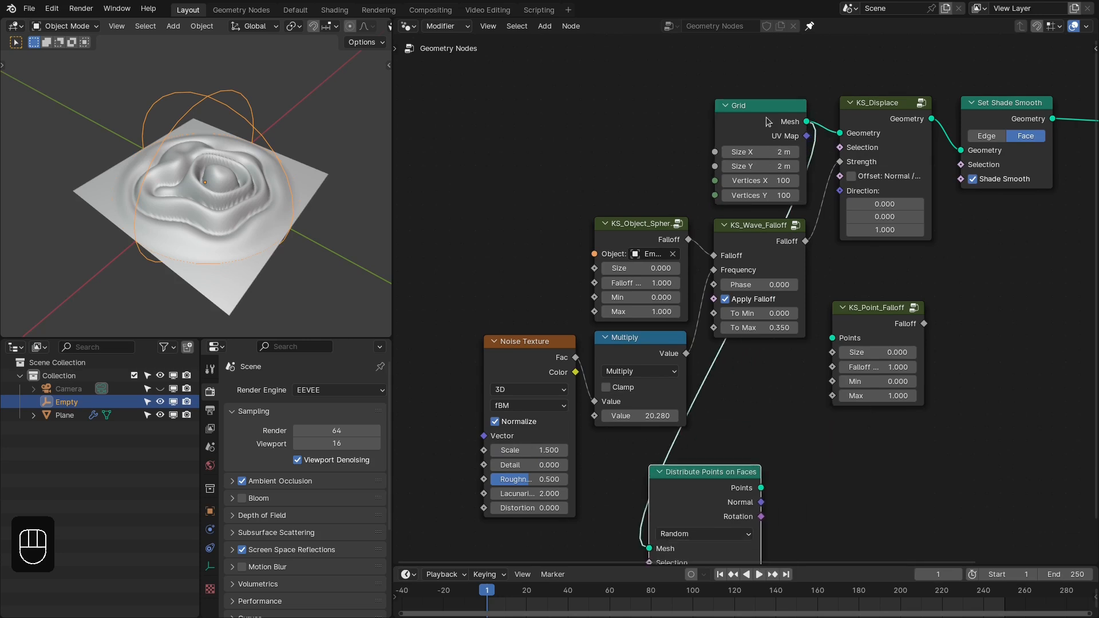
- Move the Grid farther from KS_Displace and delete the sphere falloff, Multiply and Noise Texture nodes
left_click_drag(762, 114, 465, 109)
middle_click_drag(542, 316, 614, 234)
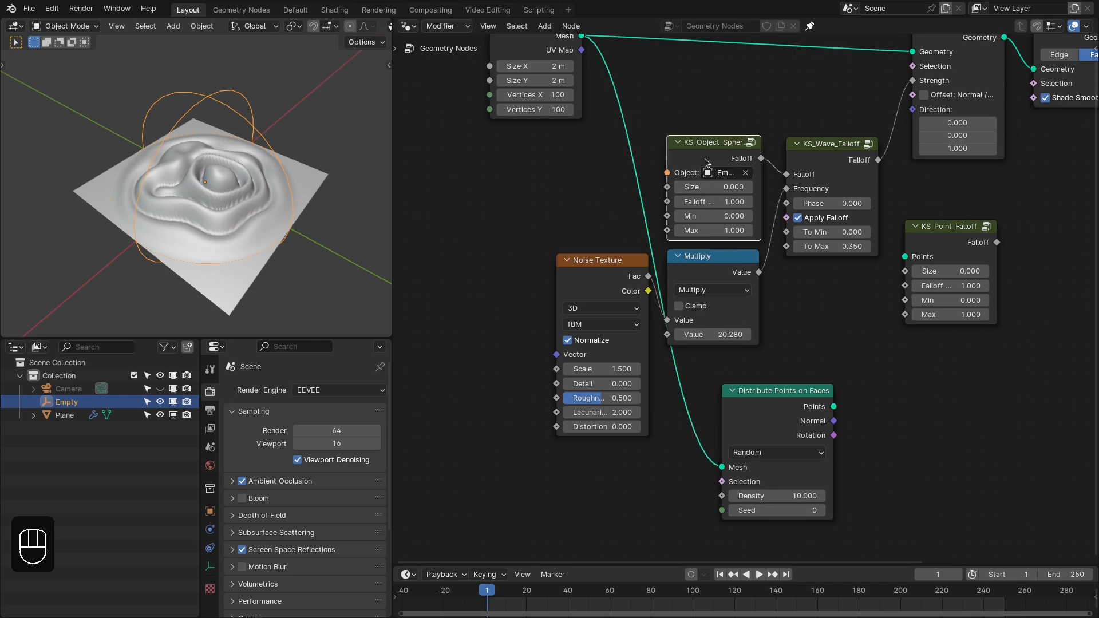
left_click_drag(814, 162, 830, 160)
right_click_drag(548, 272, 708, 318)
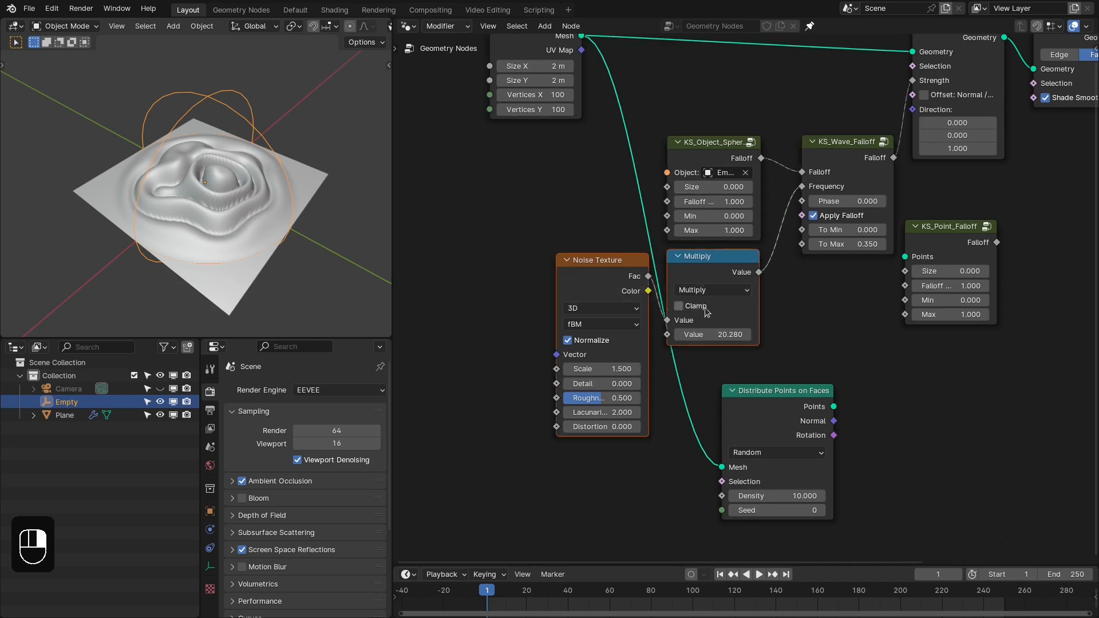
key("x")
key("x")
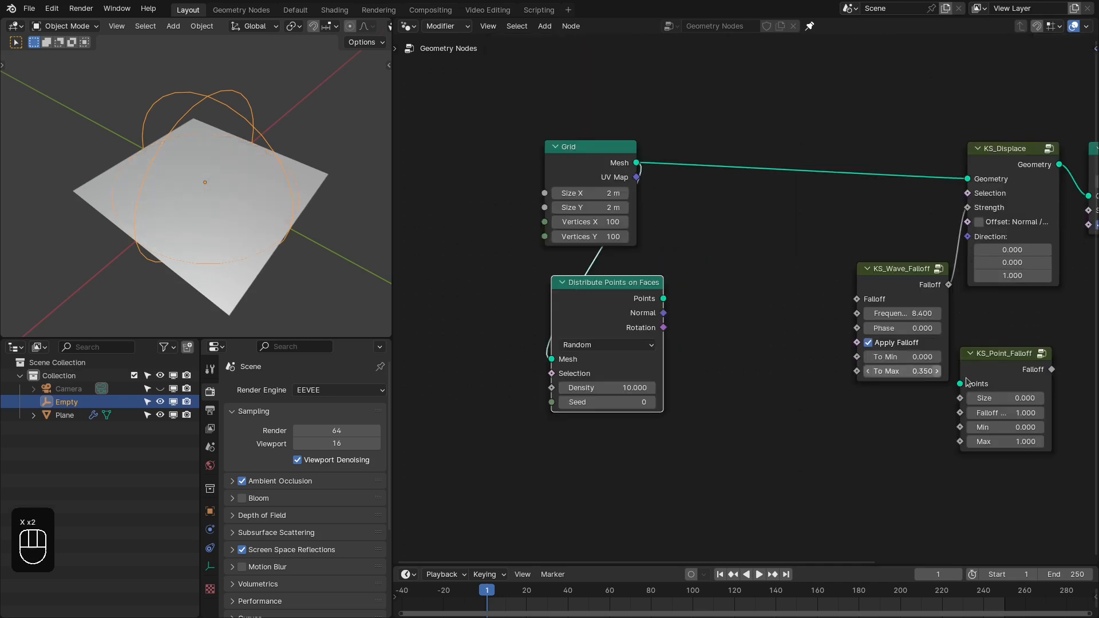
- Connect Distribute Points on Faces through KS_Point_Falloff into the wave falloff's Falloff input, and set the point Density to 3
left_click_drag(987, 359, 692, 310)
left_click_drag(848, 297, 849, 298)
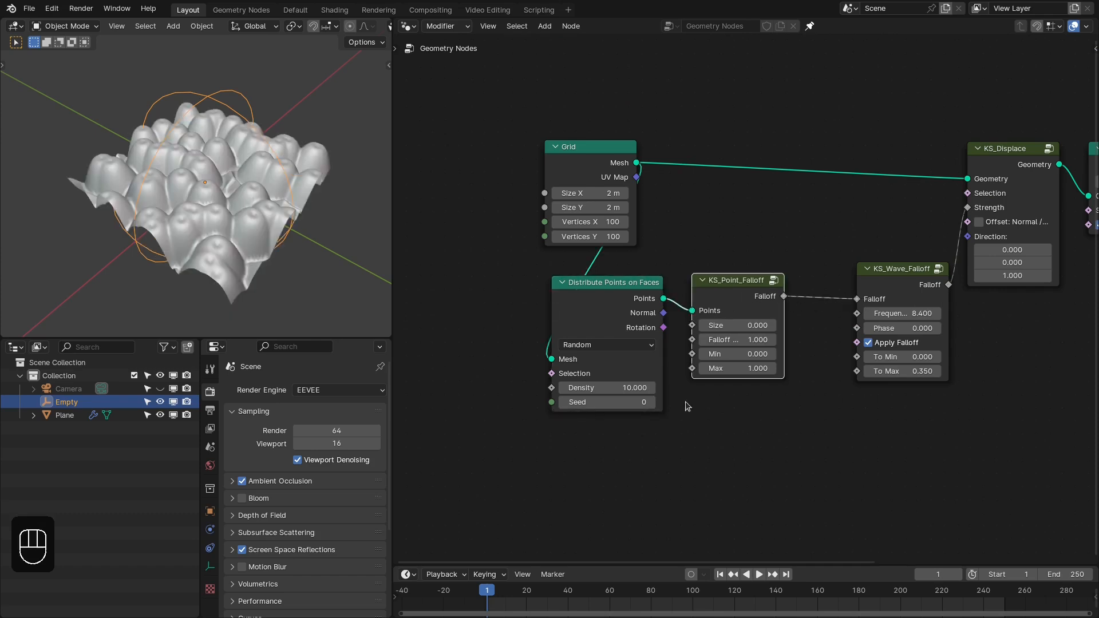
double_click(619, 386)
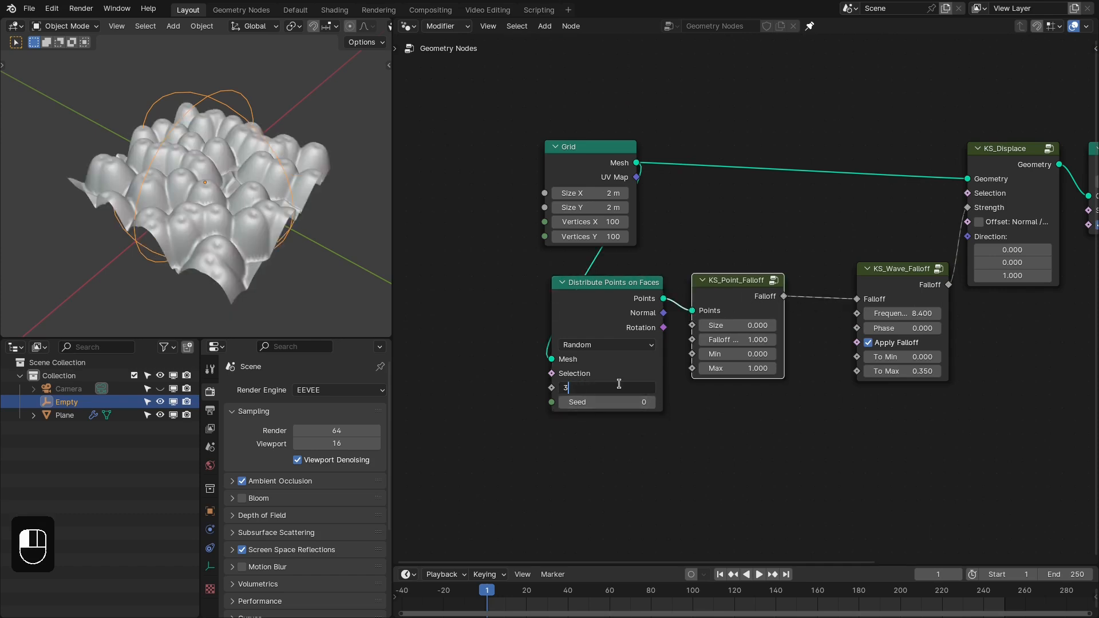
type("3")
key("Return")
scroll(678, 426, "up", 1)
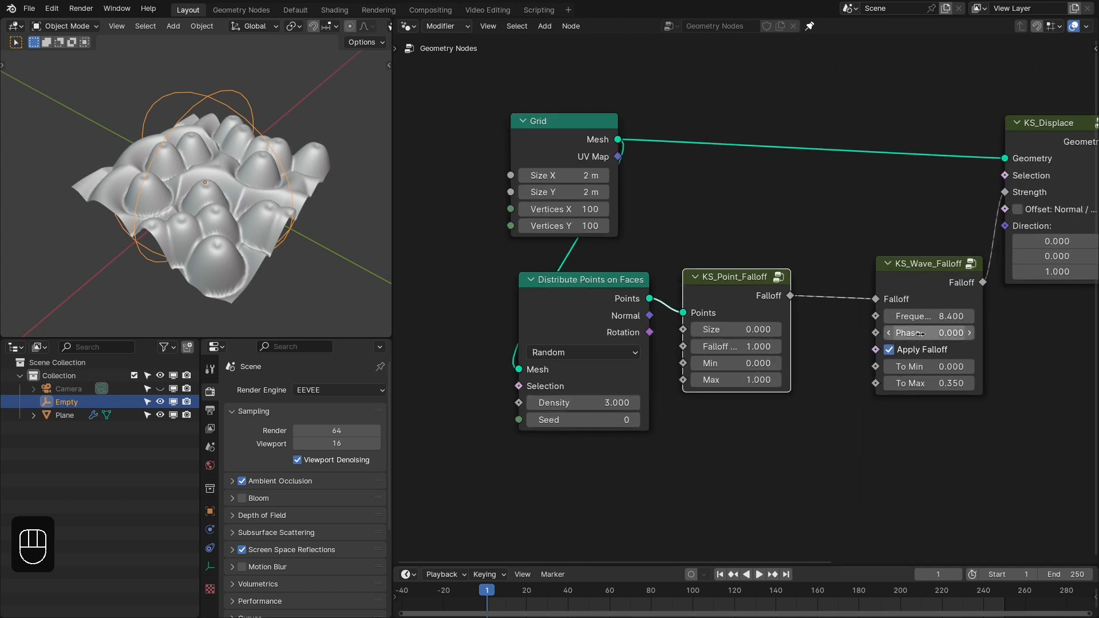
- Raise the wave falloff's Frequency to 12.6 and set the Distribute Points on Faces Density to 2
left_click_drag(926, 318, 978, 319, "shift")
middle_click_drag(354, 192, 371, 224)
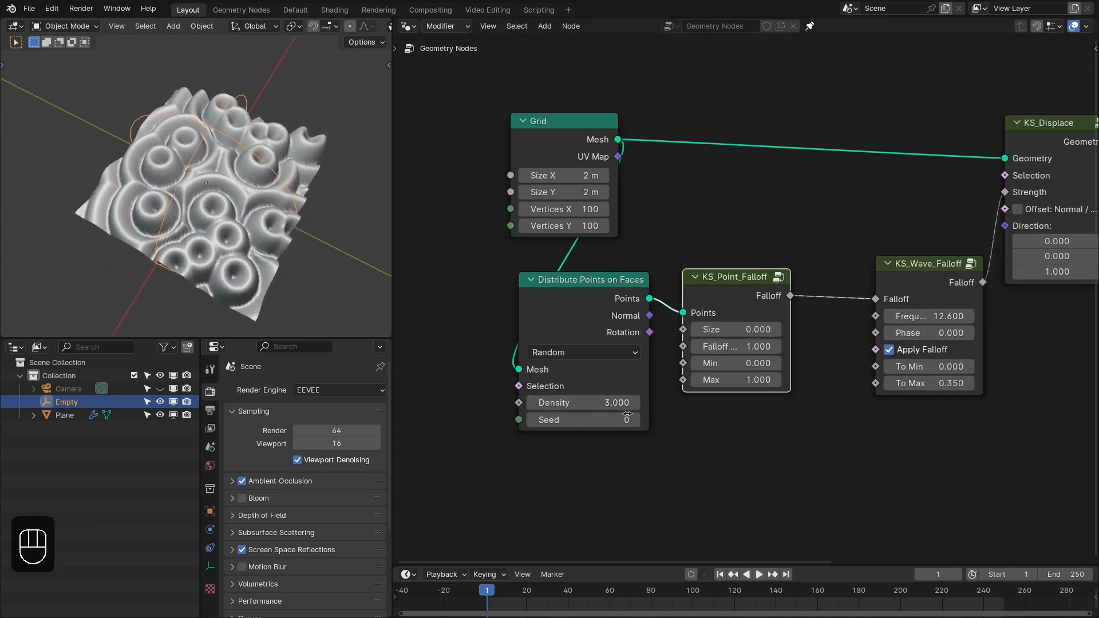
left_click(602, 403)
type("2")
key("Return")
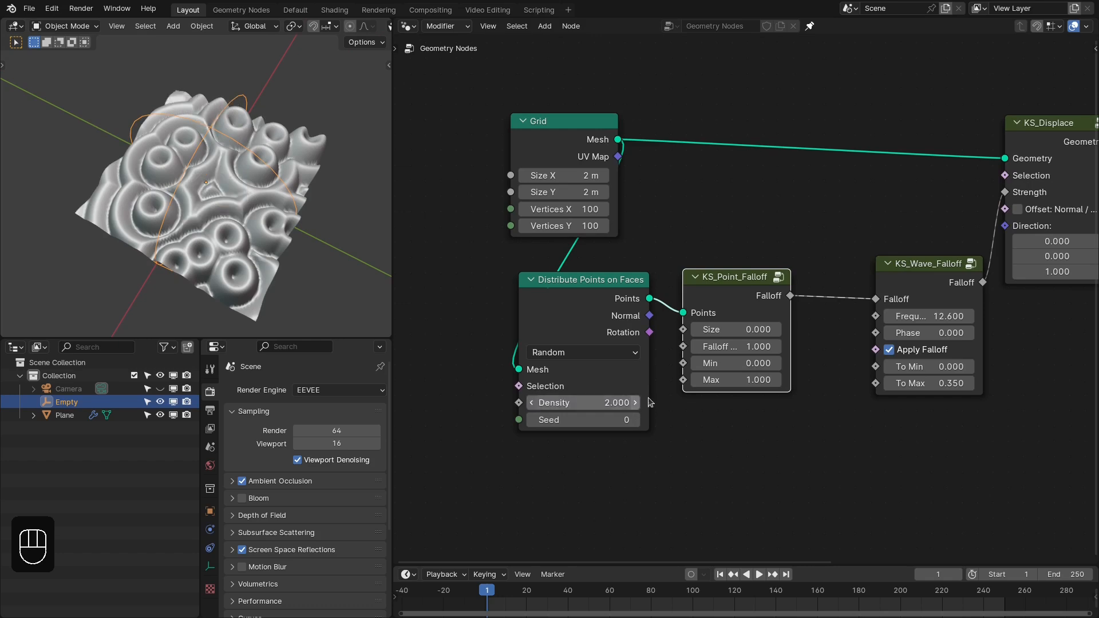
- Mute and unmute the wave falloff node to compare the plain point falloff displacement with the rippled one
left_click_drag(567, 298, 566, 294)
middle_click_drag(833, 291, 784, 297)
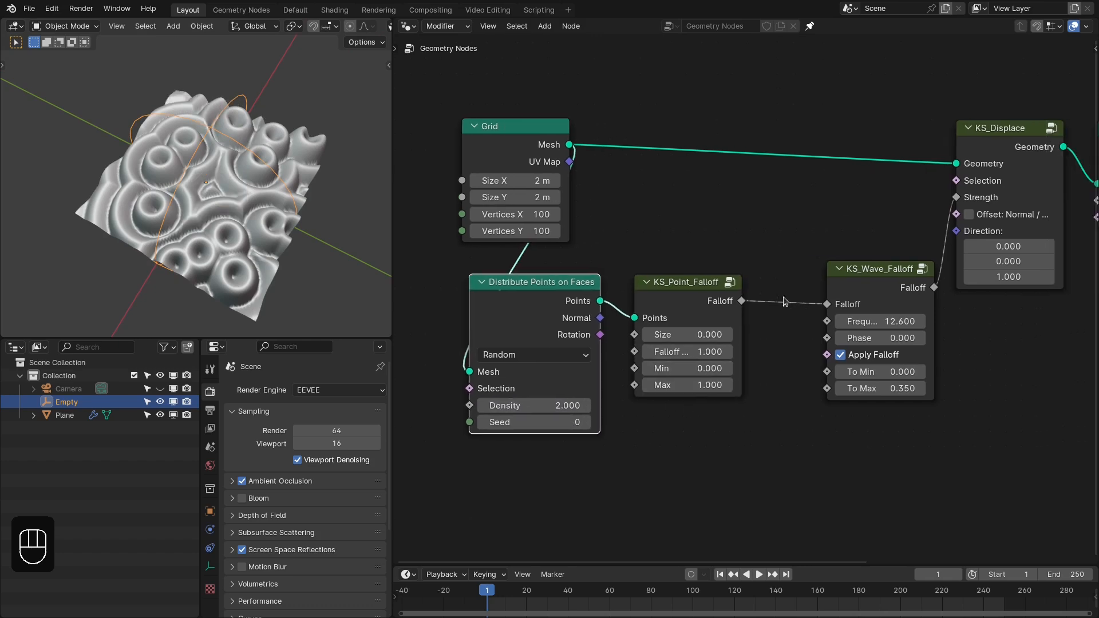
left_click(875, 286)
key("m")
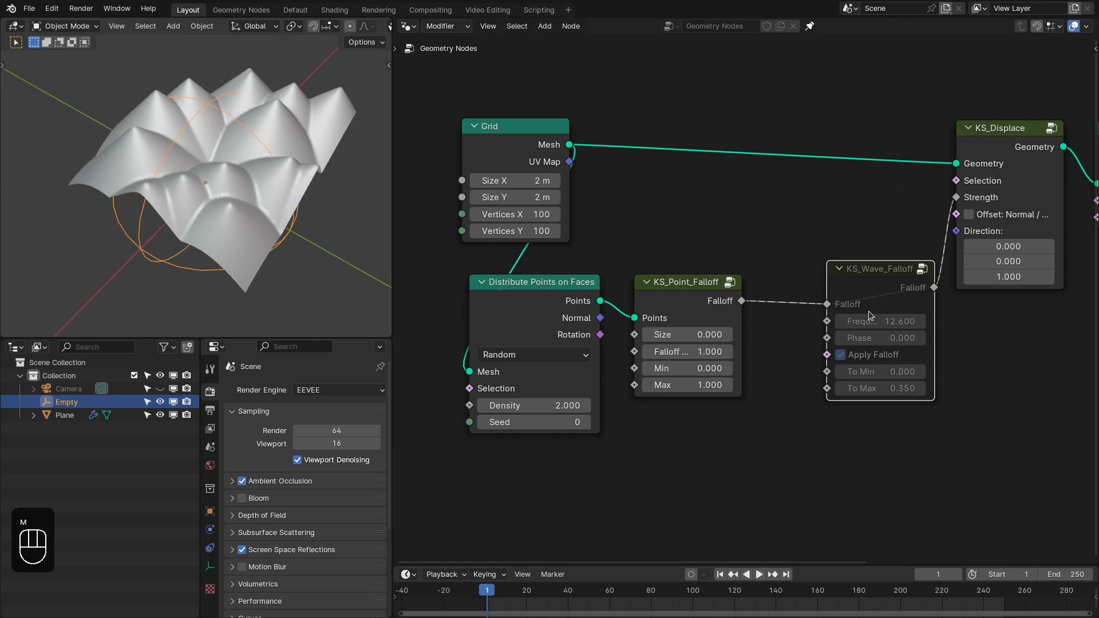
key("m")
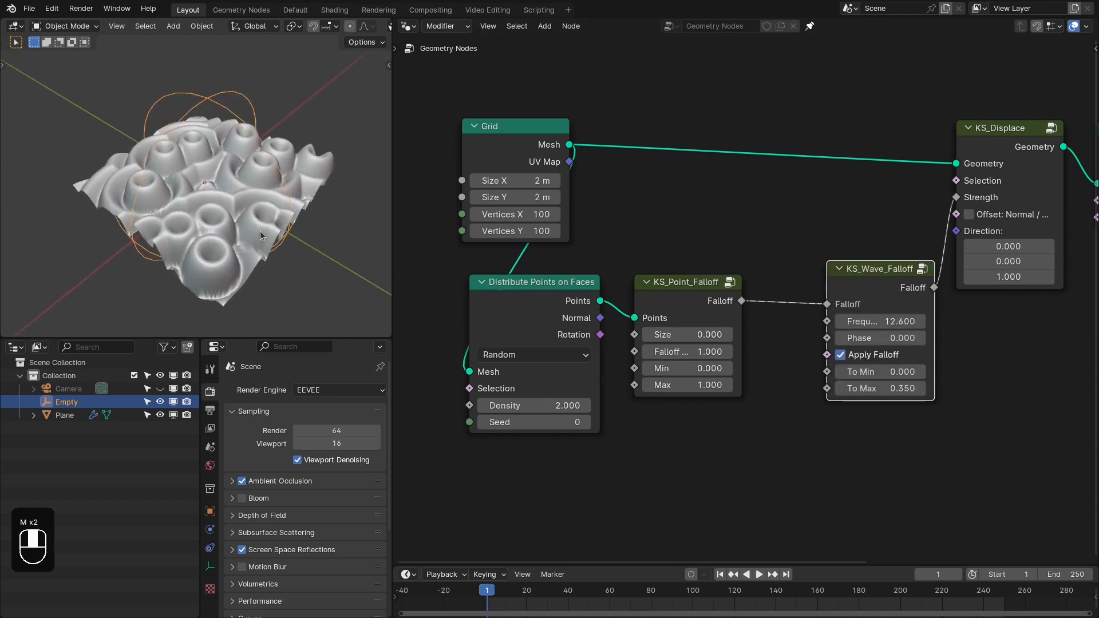
- Try shifting the wave falloff's Phase to 11.63 to animate the ripples around the points
left_click_drag(876, 338, 905, 338)
middle_click_drag(144, 247, 192, 269)
middle_click_drag(638, 307, 641, 306)
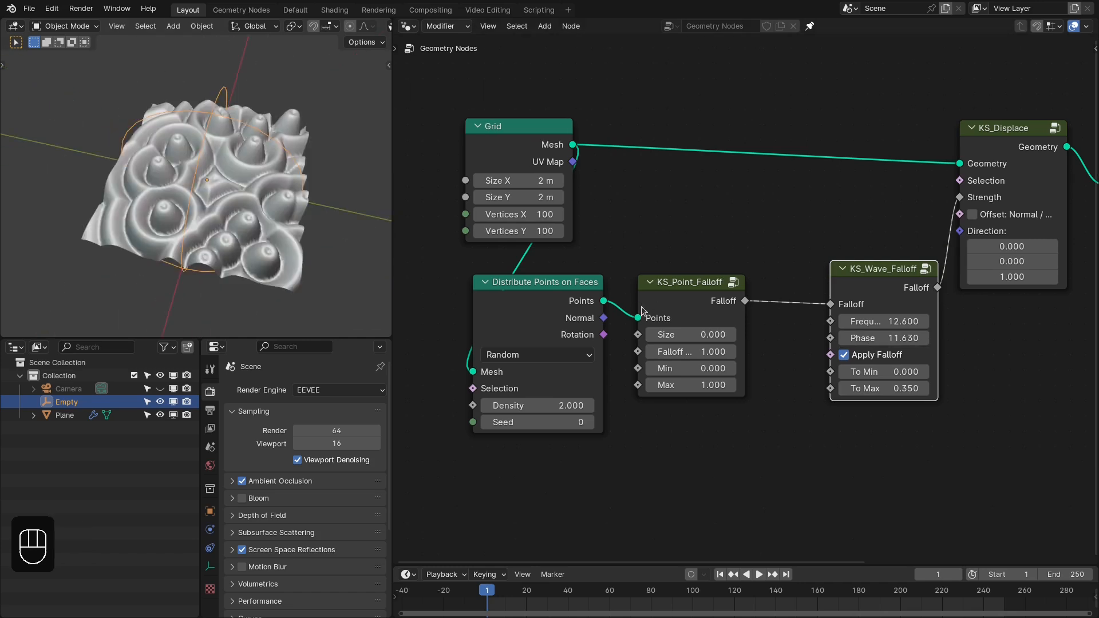
- Align the Grid above Distribute Points on Faces and bring the wave falloff node closer to KS_Point_Falloff
left_click_drag(624, 258, 620, 359)
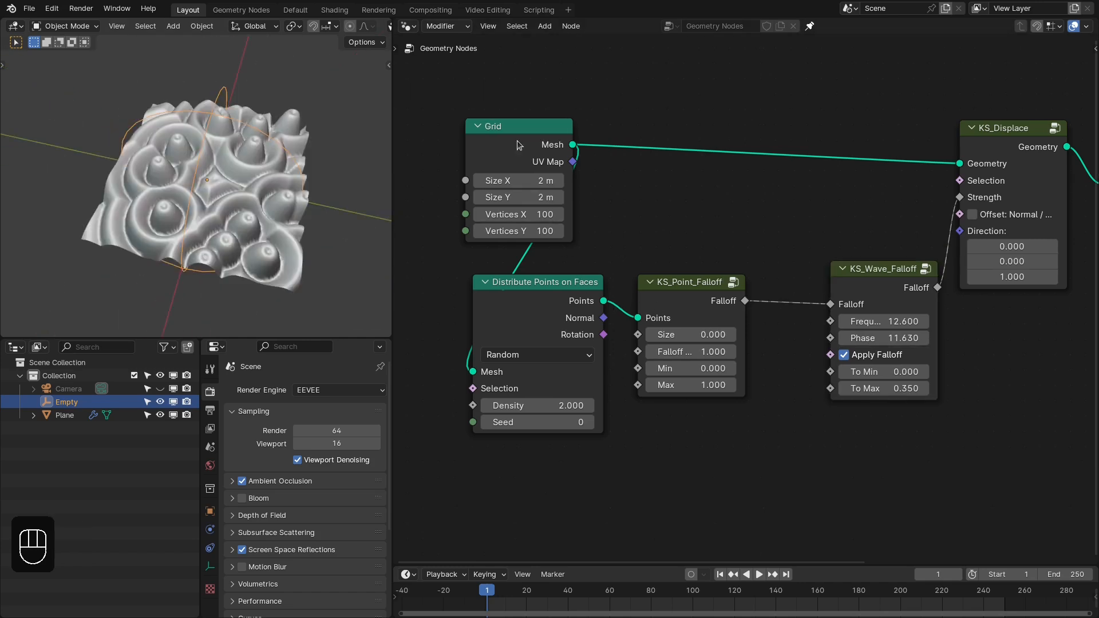
left_click_drag(486, 149, 511, 150)
middle_click_drag(248, 207, 329, 230)
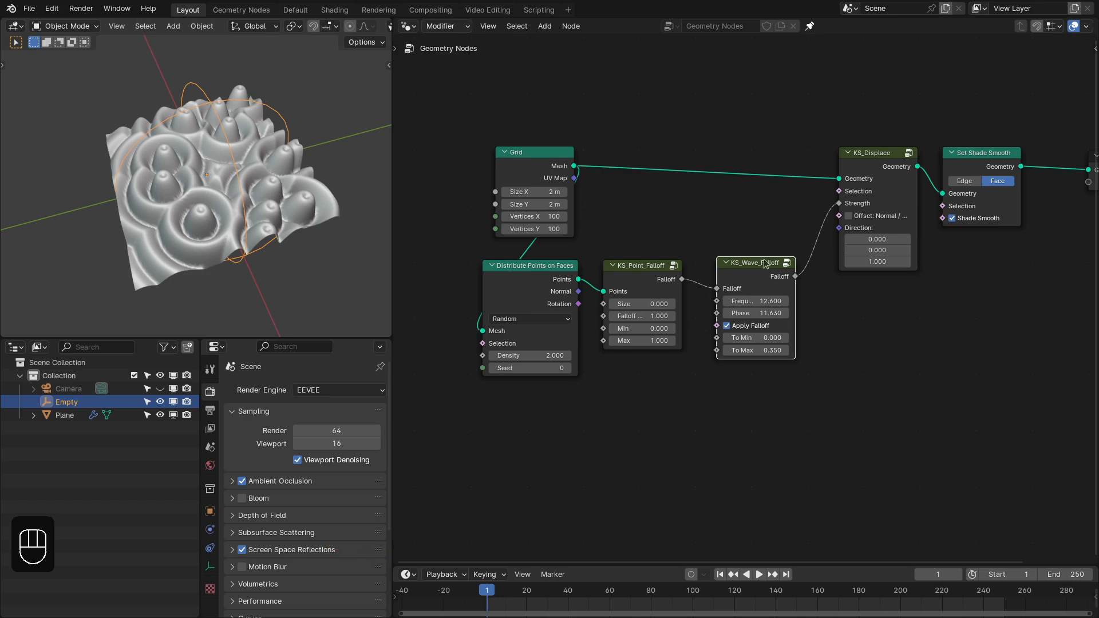
- Delete the Distribute Points on Faces and KS_Point_Falloff nodes, and remove the Empty from the scene
scroll(674, 262, "up", 1)
middle_click_drag(674, 262, 712, 255)
left_click(712, 259)
left_click(558, 259, "shift")
key("x")
left_click_drag(761, 281, 824, 271)
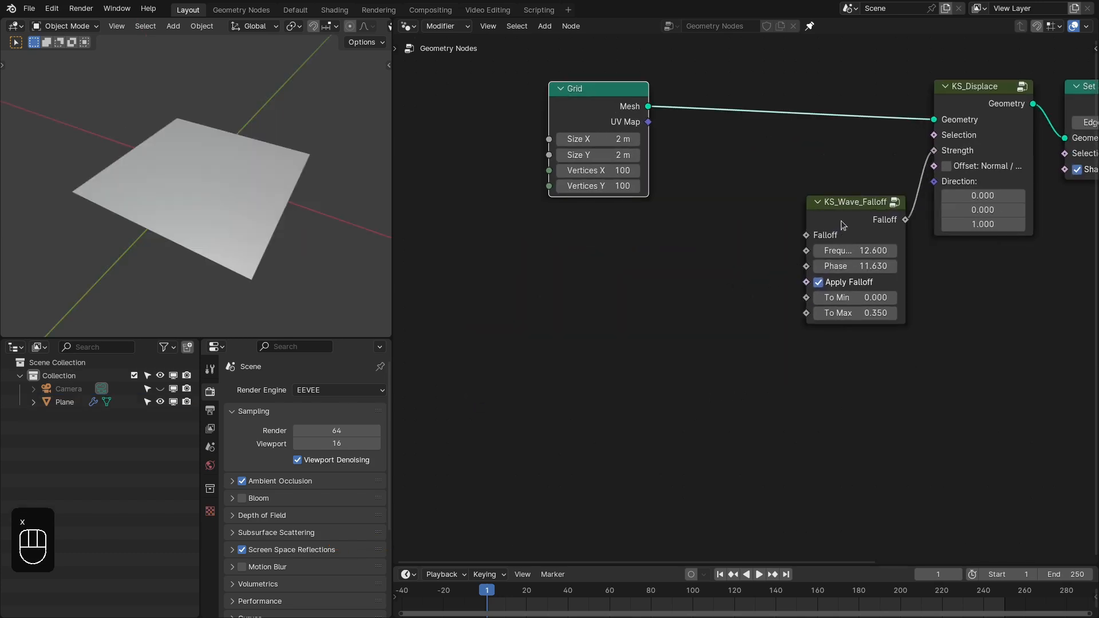
left_click_drag(842, 225, 837, 248)
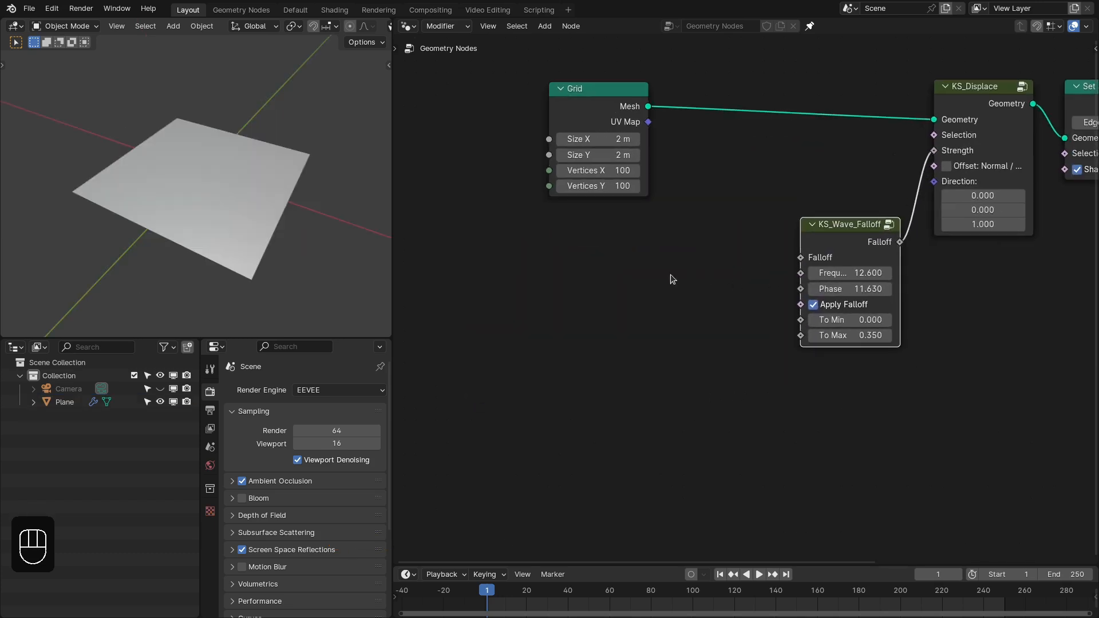
- Add a Noise Texture node below the Grid and connect its Fac output to the wave falloff's Falloff input
key("shift+a")
mouse_move(577, 276)
left_click(545, 33)
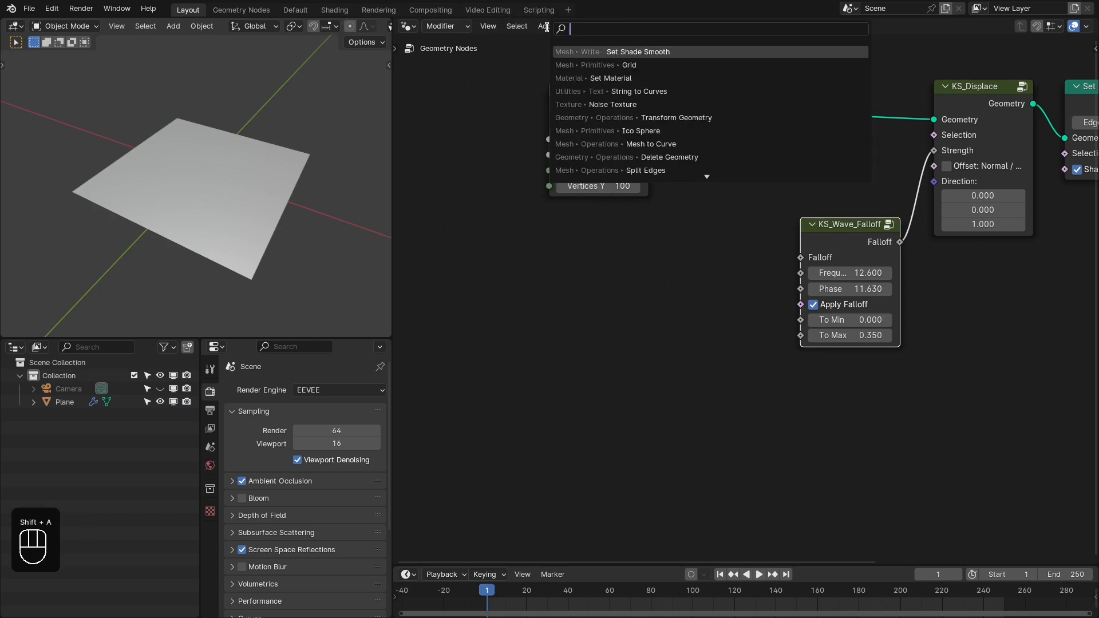
type("noise")
key("Return")
left_click(558, 221)
left_click_drag(654, 244, 807, 258)
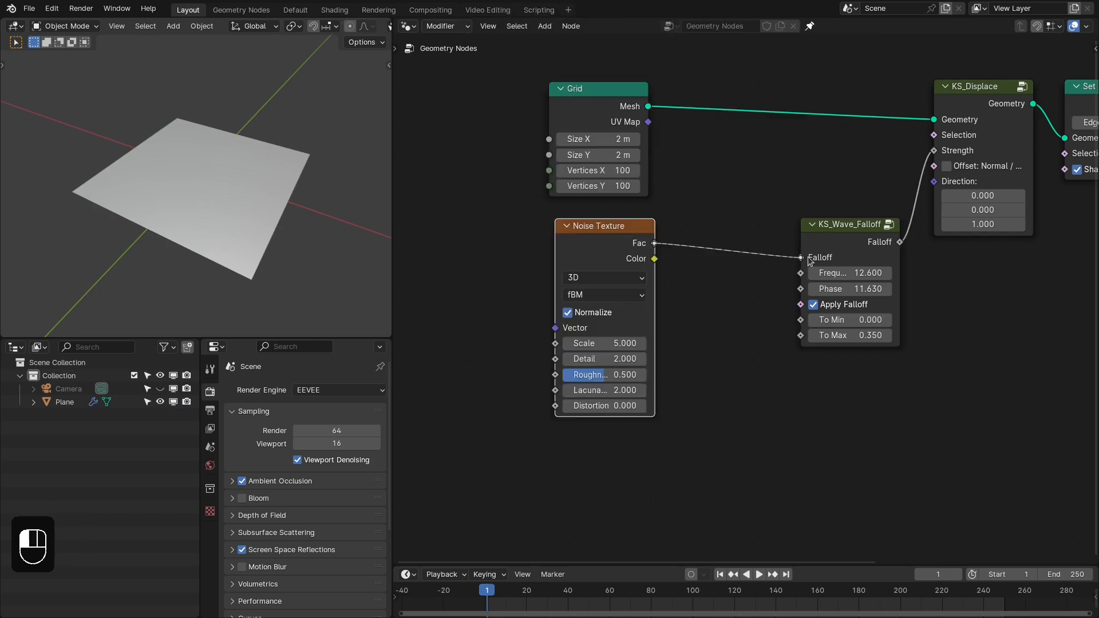
left_click_drag(586, 223, 580, 220)
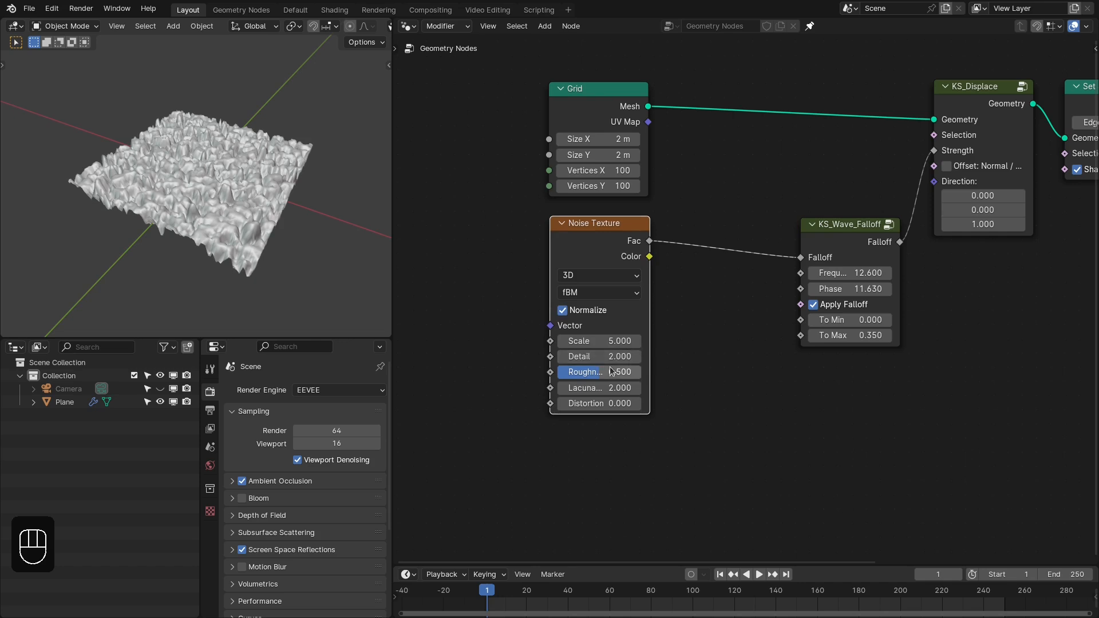
- Set the Noise Texture's Scale to 2 and Detail to 0
left_click(610, 336)
type("2")
key("Tab")
type("0")
key("Return")
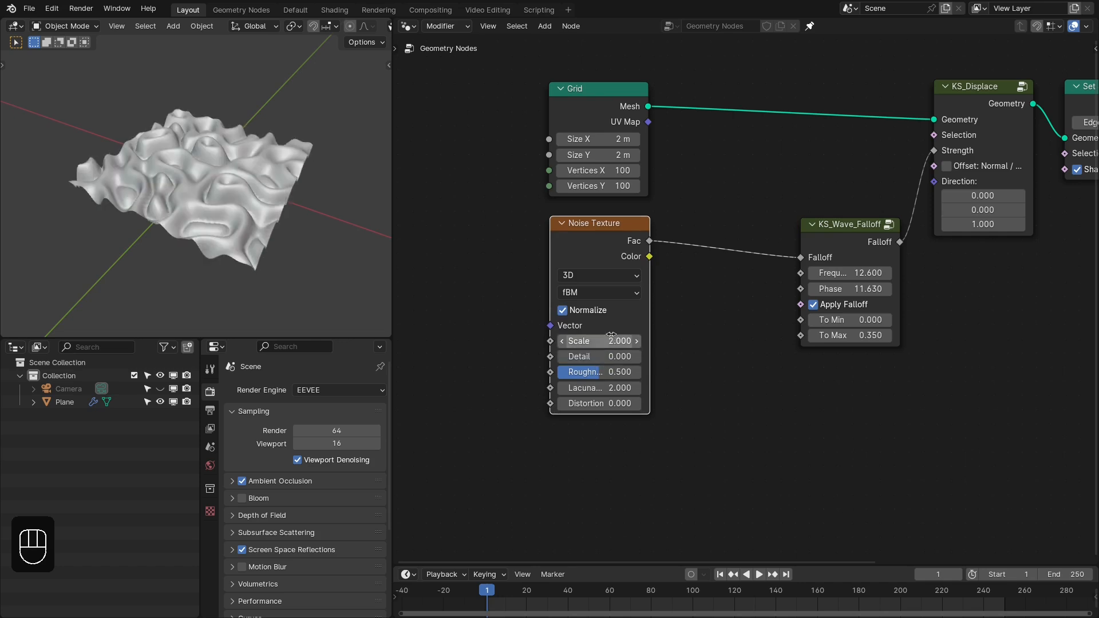
- Set the wave falloff's Frequency to 15, Phase to 0 and To Max to 0.2
left_click(845, 273)
type("15")
key("Tab")
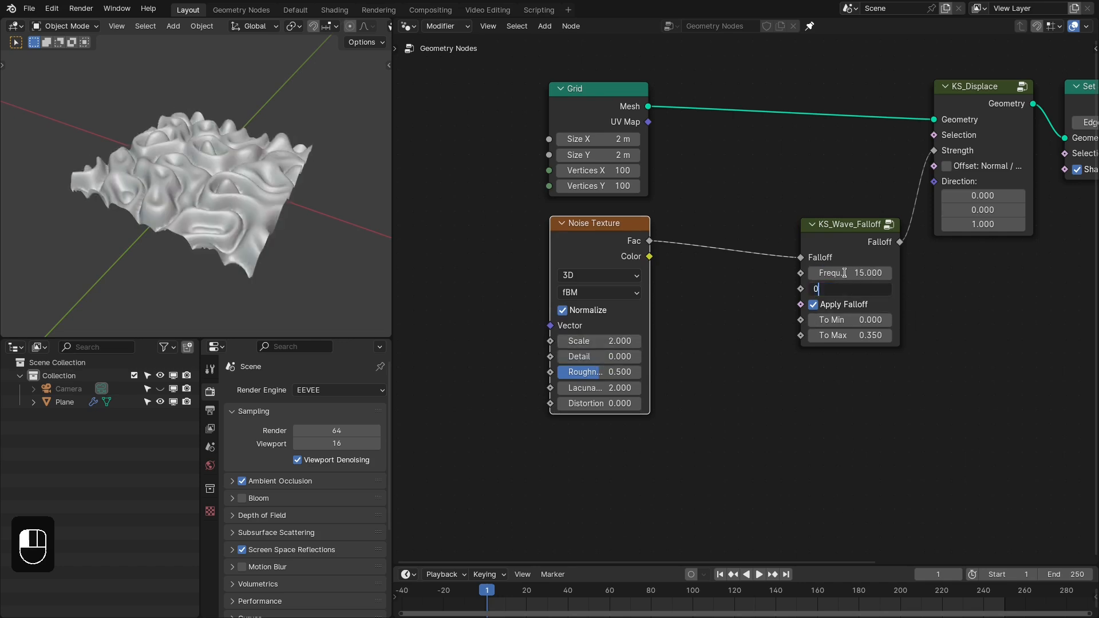
type("0")
key("Return")
left_click(845, 336)
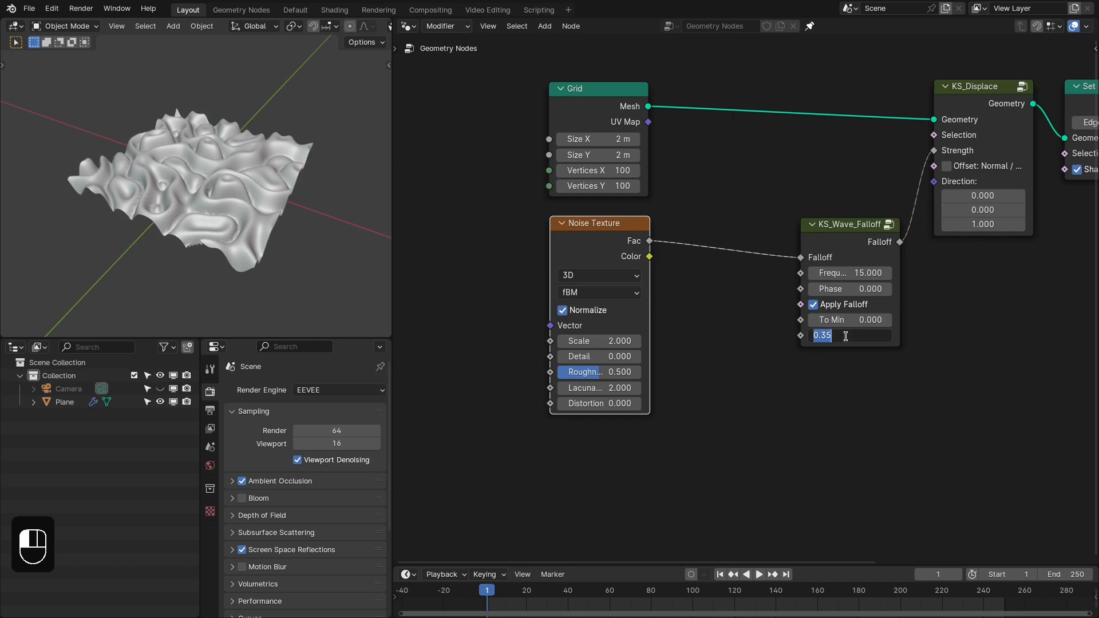
type(".2")
key("Return")
- Mute and unmute the wave falloff node to compare the raw noise displacement with the wave version
middle_click_drag(258, 241, 170, 173)
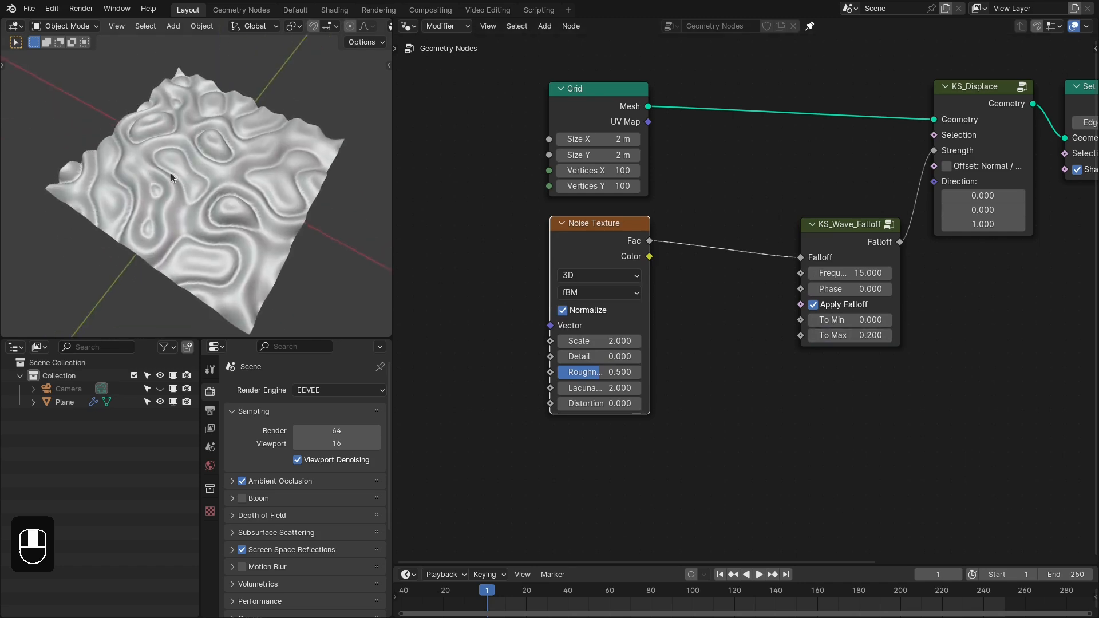
left_click(826, 245)
key("m")
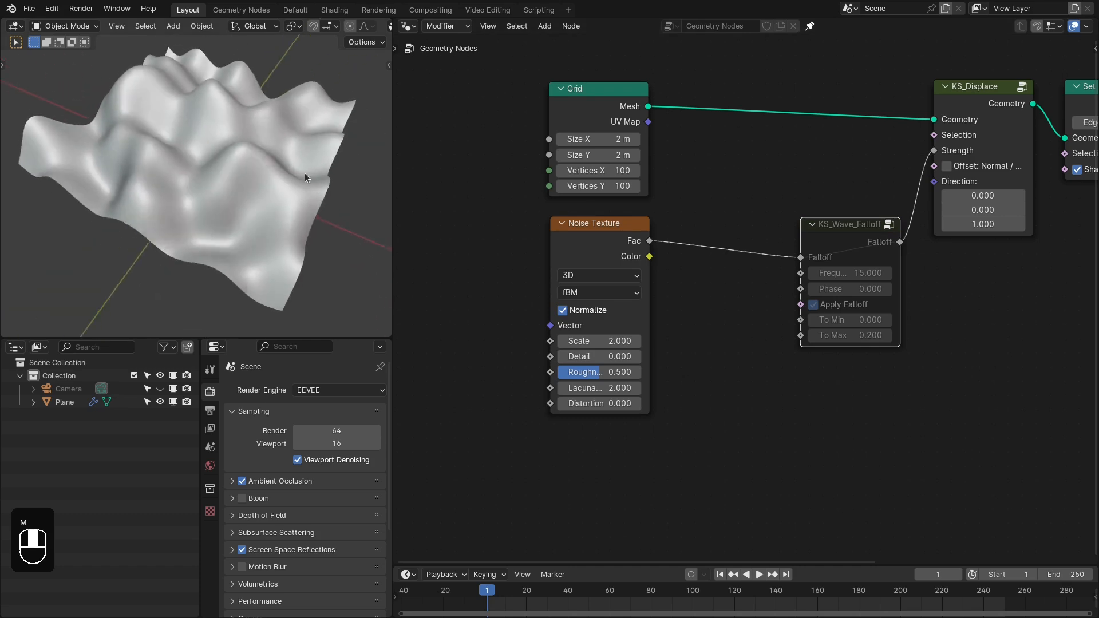
middle_click_drag(304, 177, 343, 189)
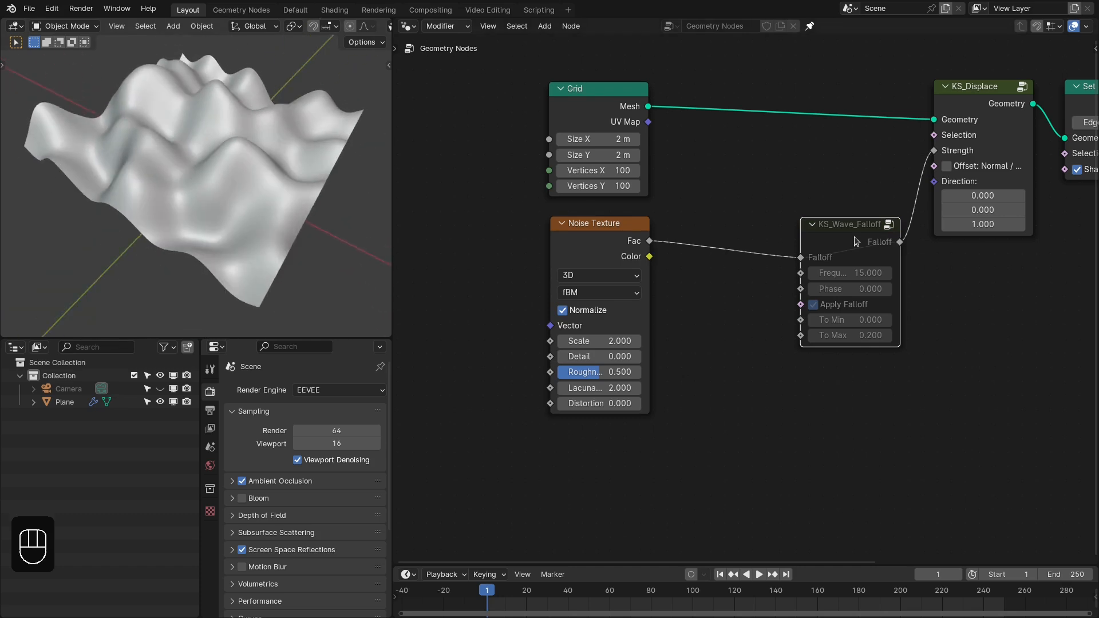
key("m")
middle_click_drag(682, 240, 696, 241)
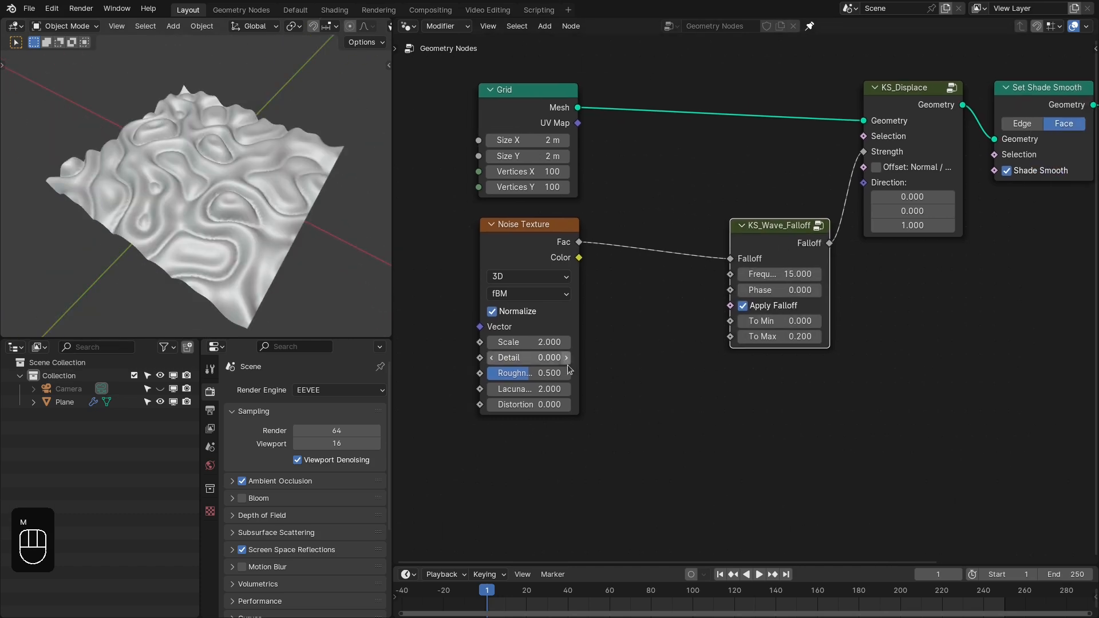
- Preview the wave falloff's Phase up to 8.64, drive it with a Scene Time node's Seconds output, and play the animation briefly
left_click_drag(764, 289, 810, 289, "shift")
left_click_drag(730, 290, 841, 469)
type("time second")
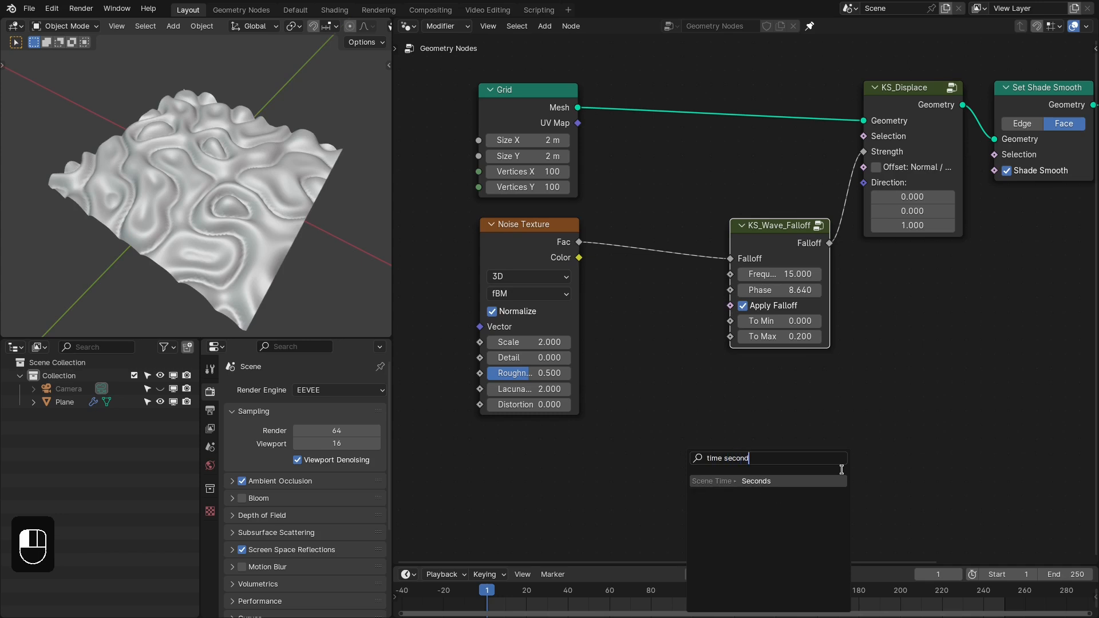
key("Return")
left_click(837, 376)
key("space")
key("space")
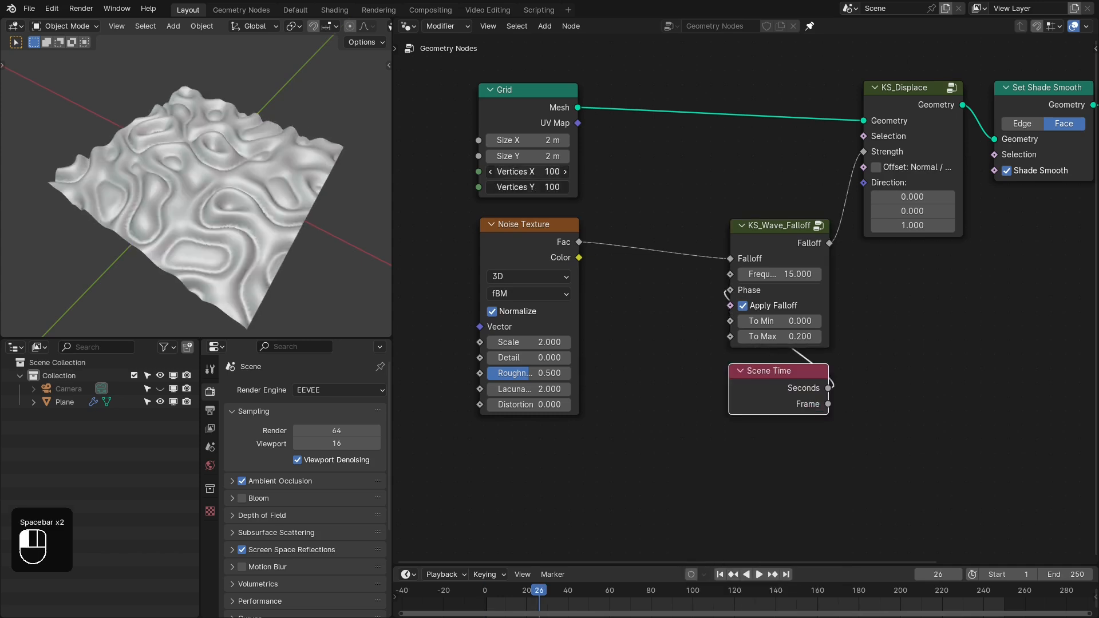
- Set the Grid's Vertices X and Y to 70 and play the animation
left_click_drag(539, 171, 539, 187)
type("70")
key("Return")
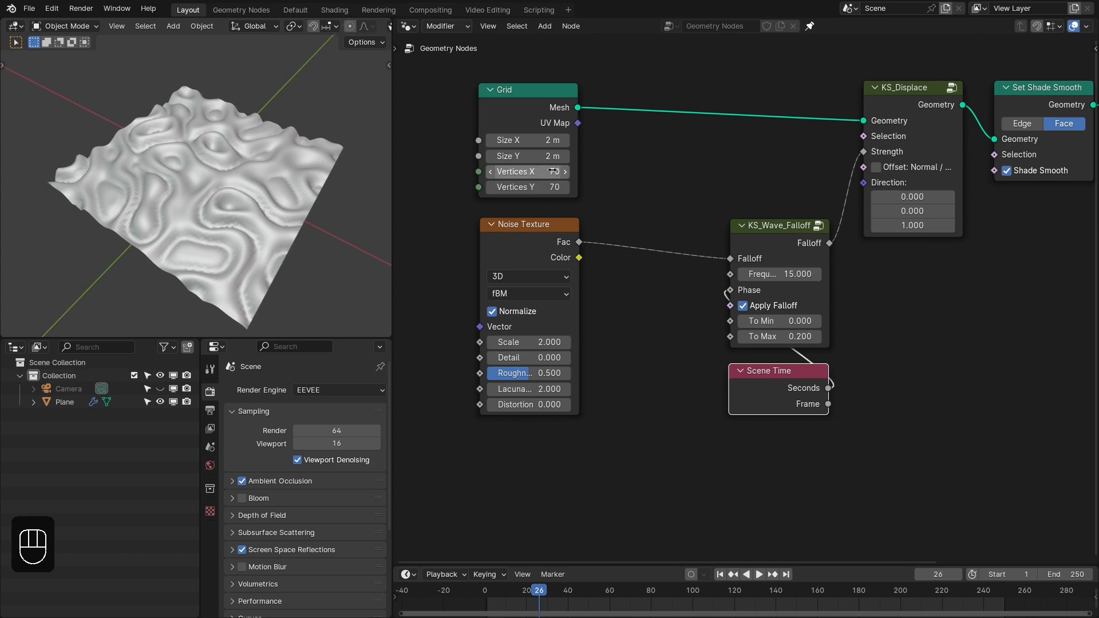
key("space")
- Select the Grid and Noise Texture nodes together and move them slightly farther from the wave falloff node
middle_click_drag(436, 157, 534, 104)
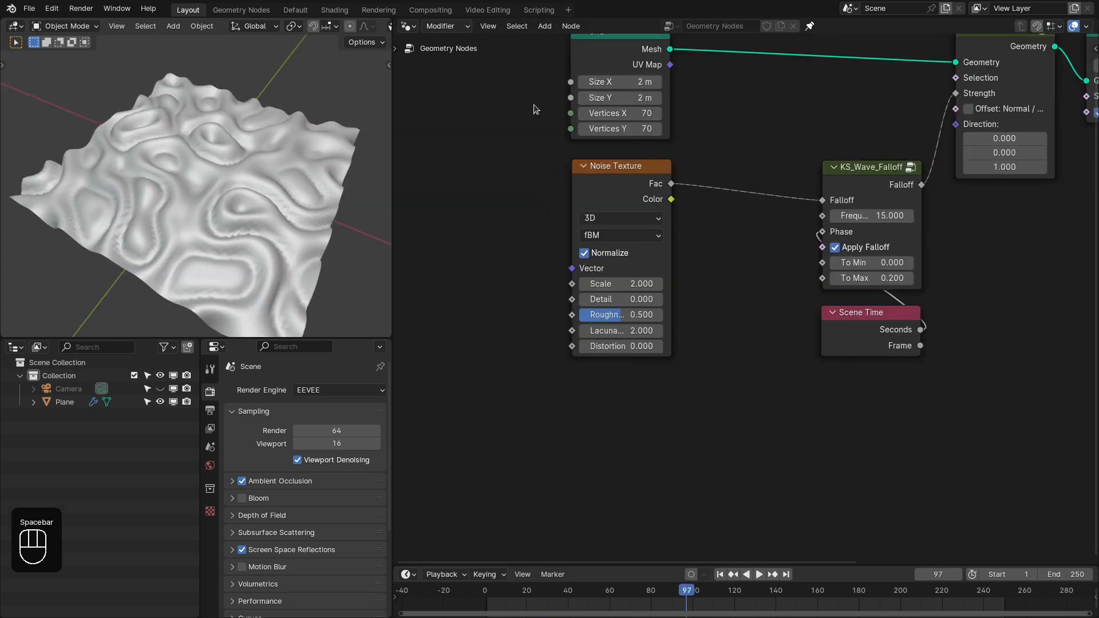
right_click_drag(534, 104, 579, 184)
middle_click_drag(699, 180, 681, 224)
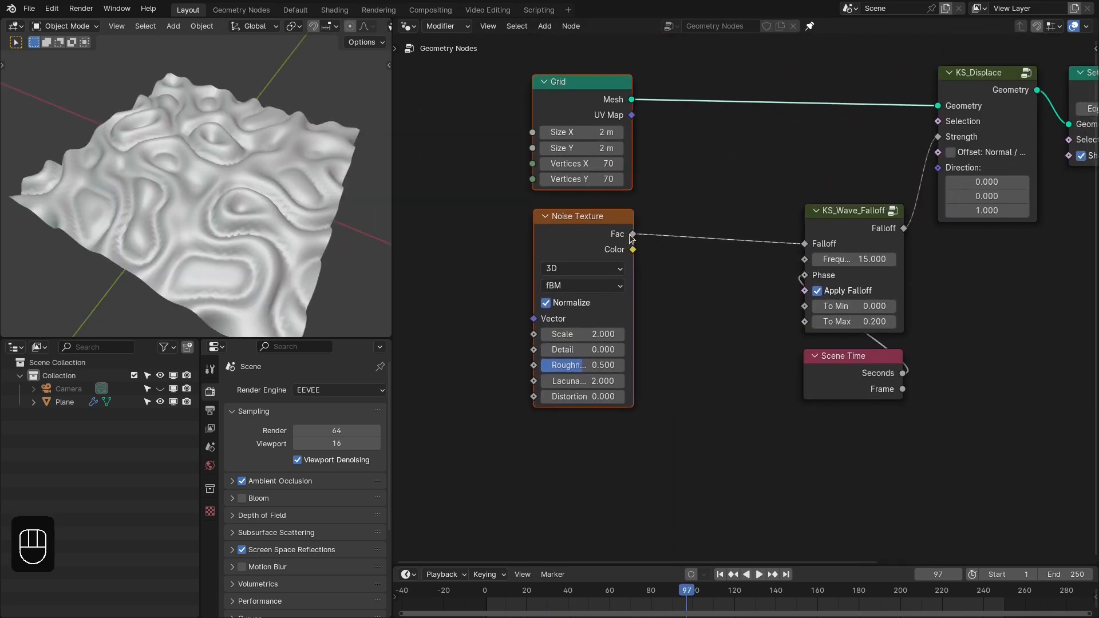
- Add a String to Curves node below the Noise Texture node
left_click_drag(632, 234, 707, 180)
scroll(696, 246, "down", 3)
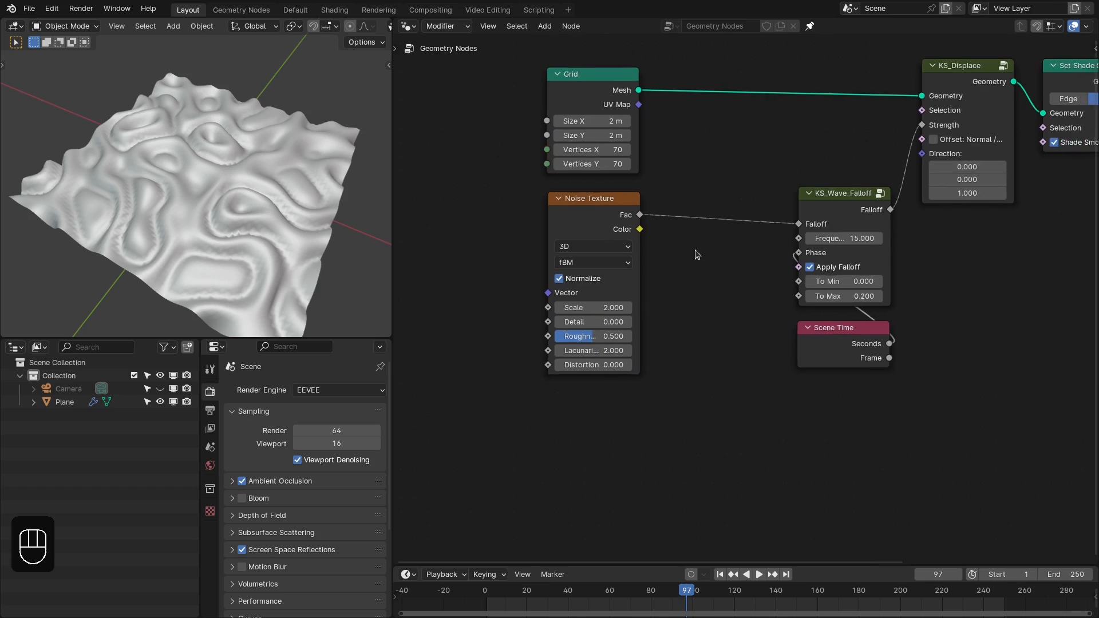
key("shift+a")
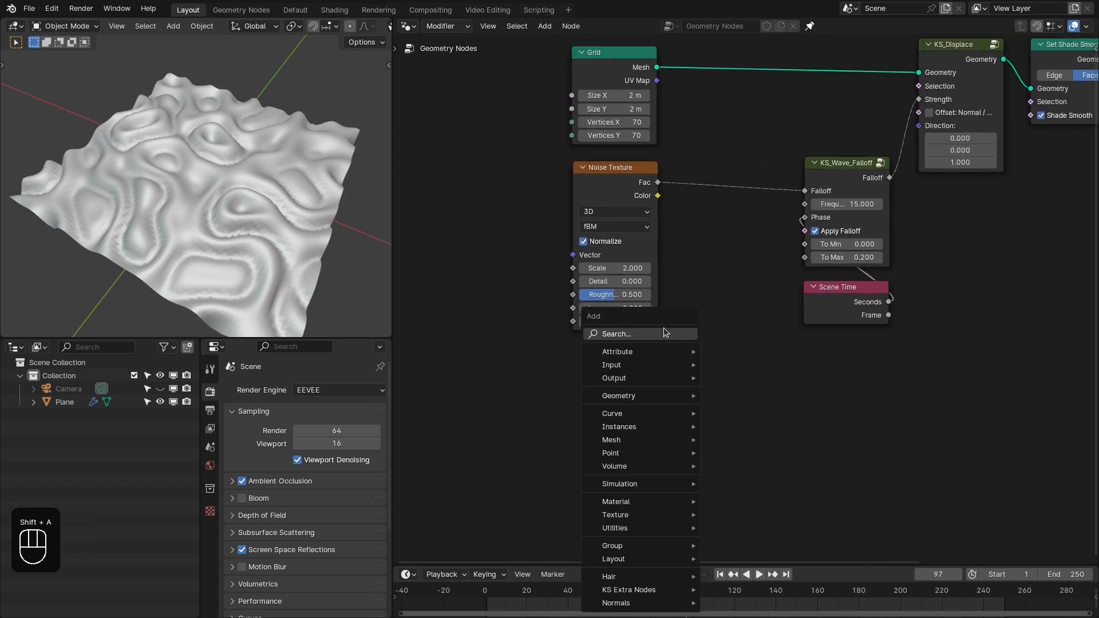
left_click(664, 333)
type("strin")
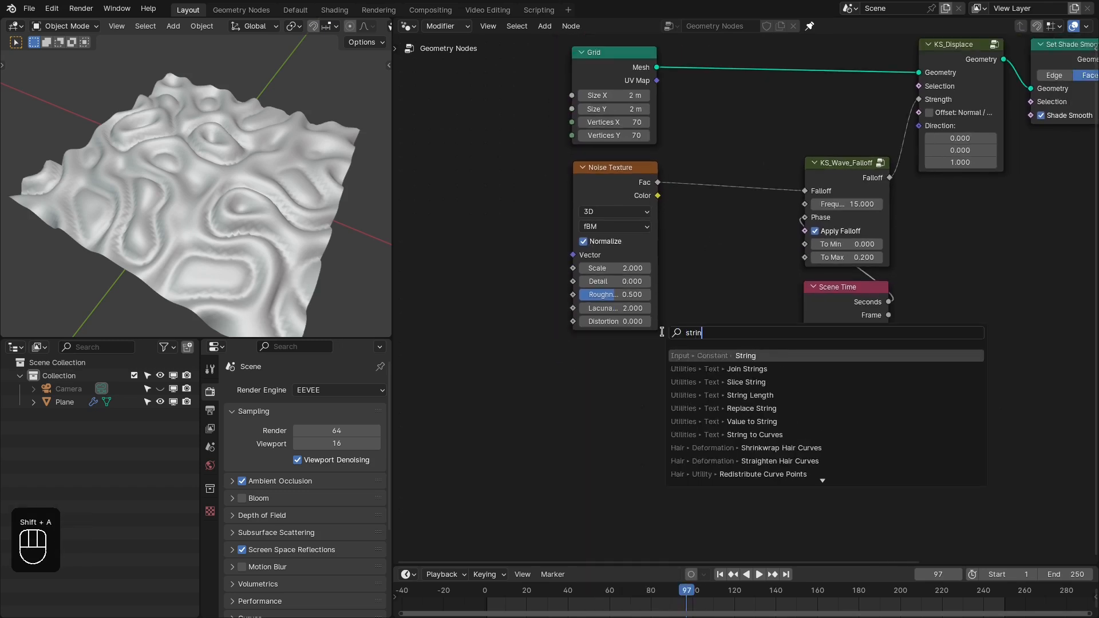
type("g to")
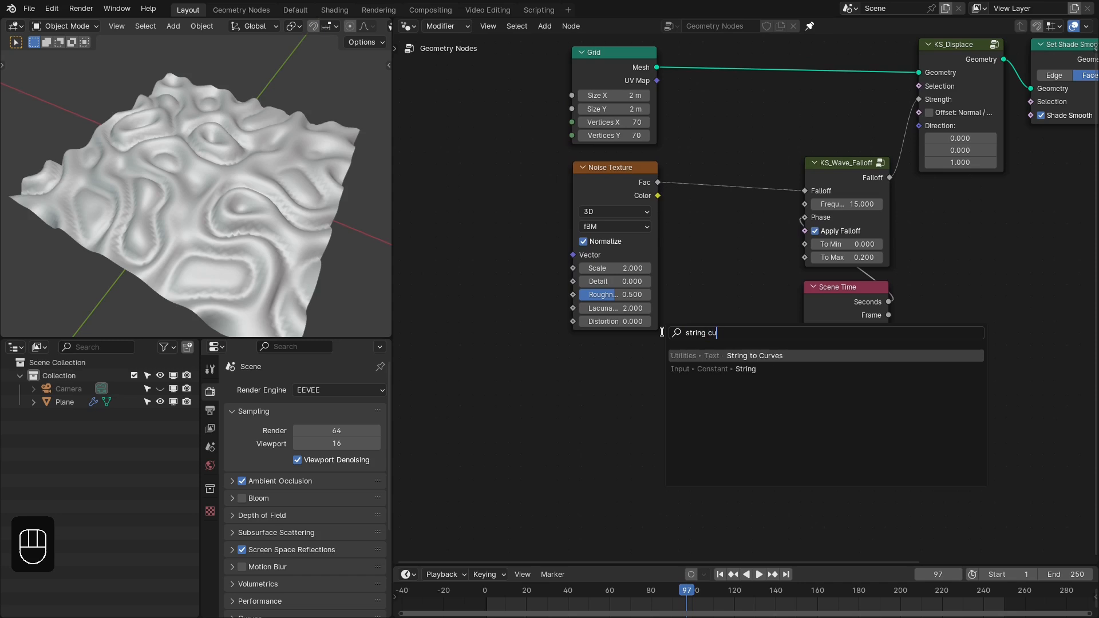
key("Return")
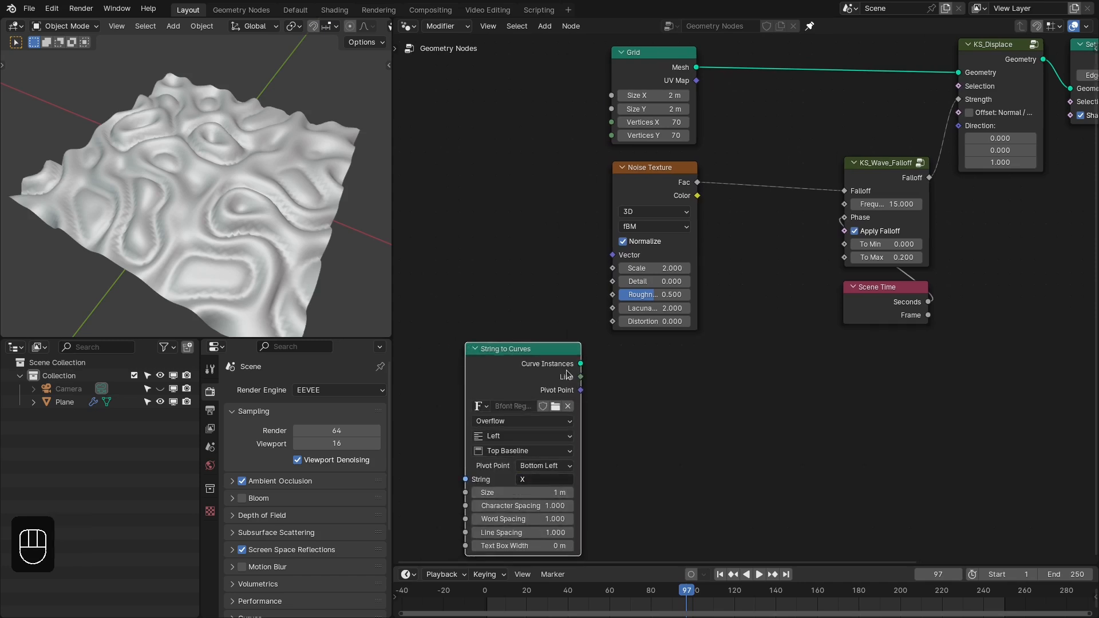
- Add a Realize Instances node connected to the Curve Instances output of String to Curves
left_click_drag(581, 363, 710, 369)
type("rea")
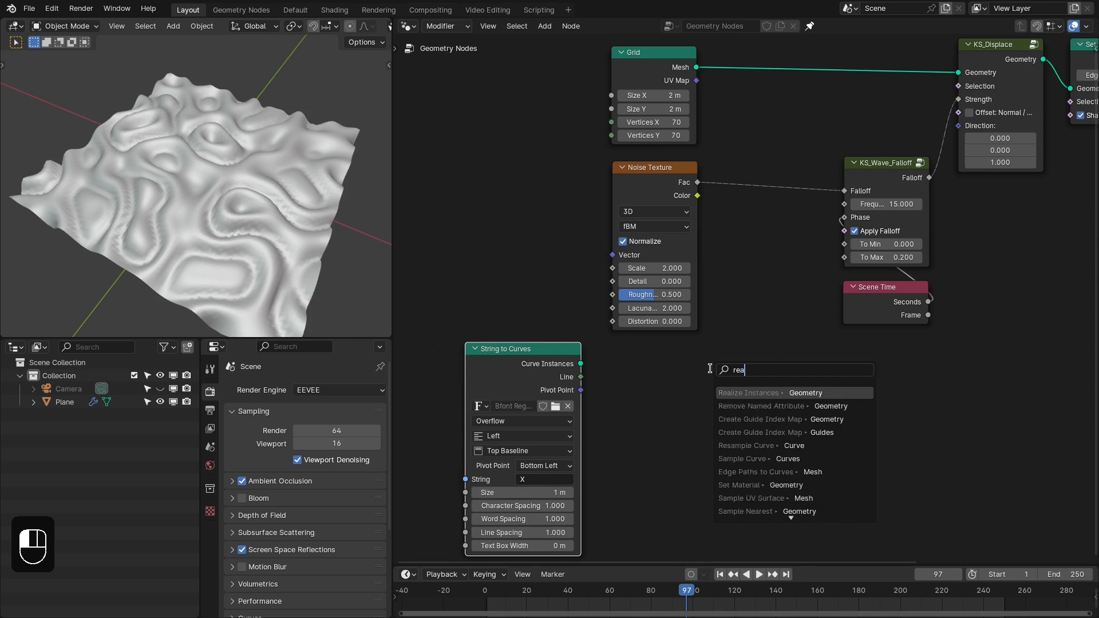
type("l")
key("Return")
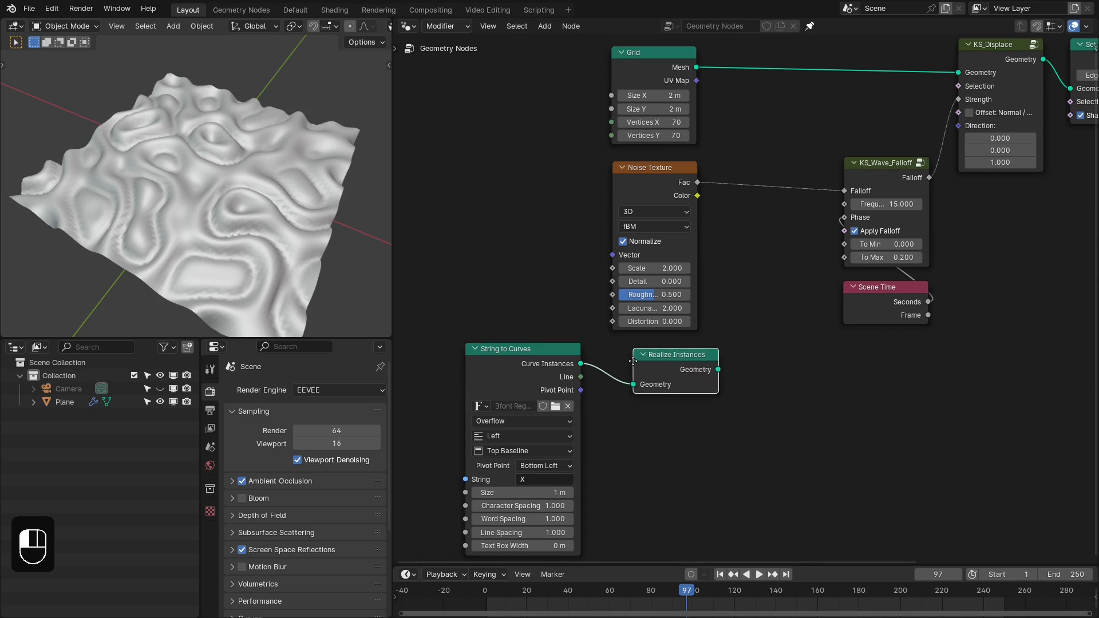
- Move Realize Instances closer to String to Curves and connect its Geometry output to the Curve input of a new KS_Spline_Edge_Falloff node
left_click_drag(685, 363, 734, 364)
type("ks")
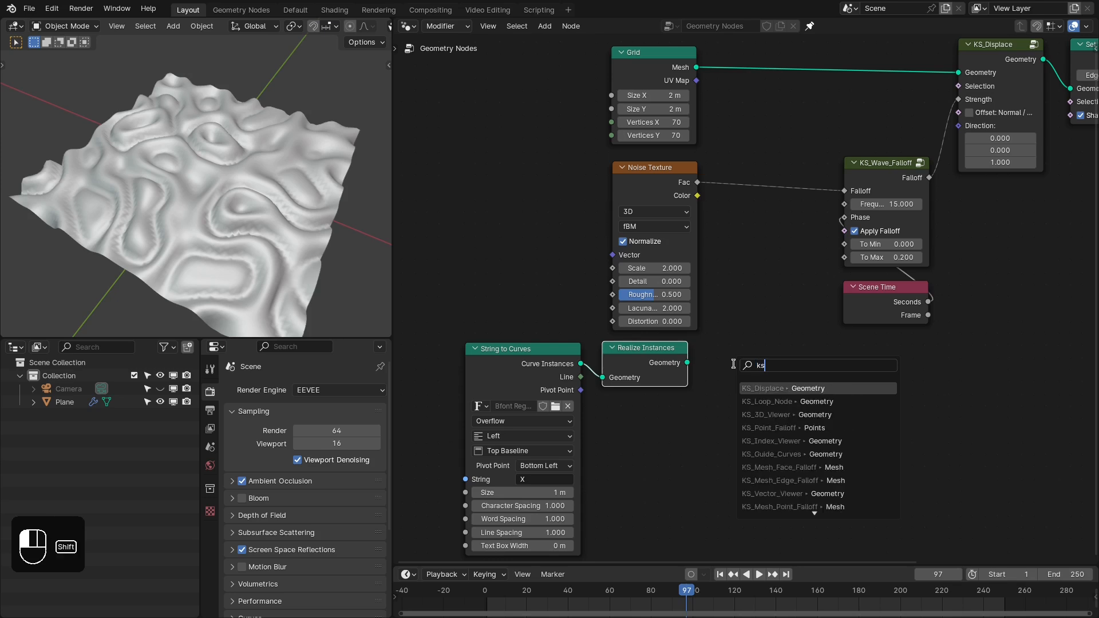
type("_splie")
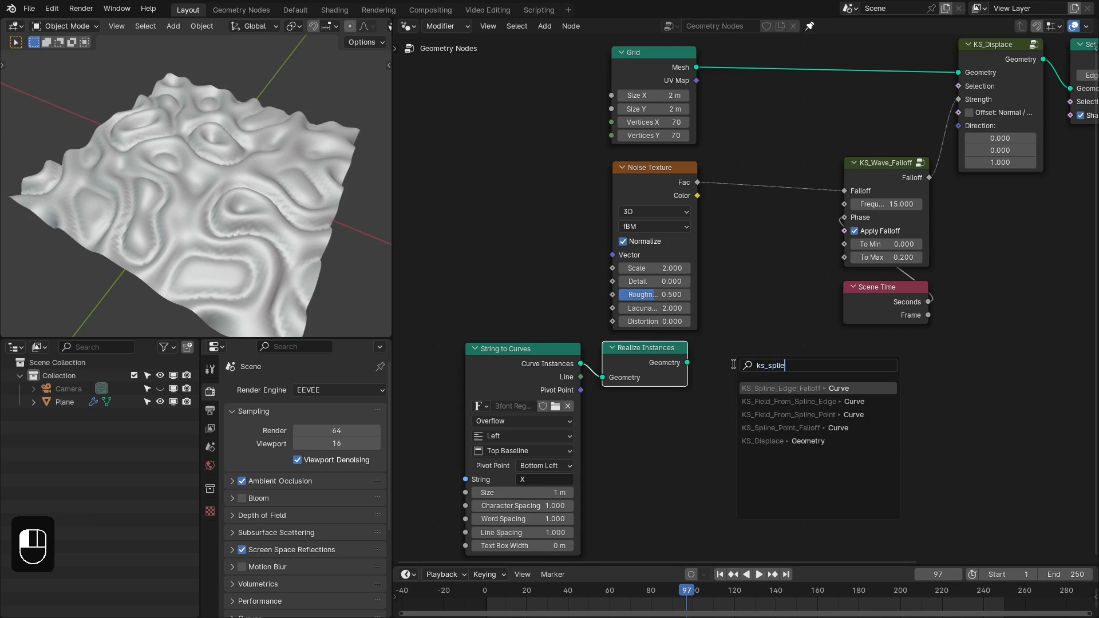
key("Return")
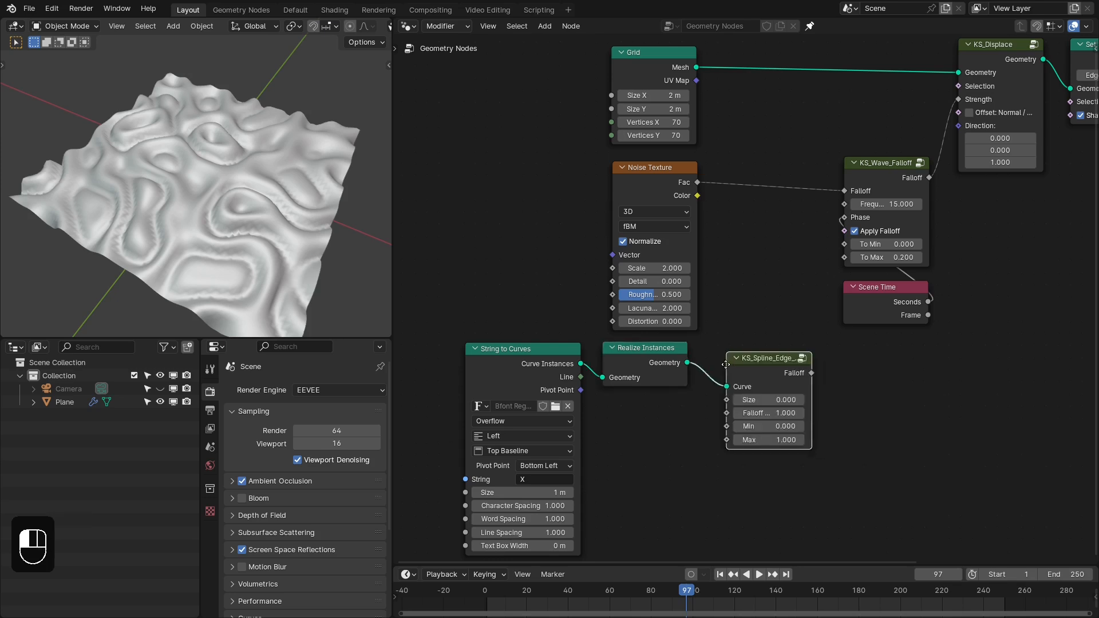
left_click(698, 358)
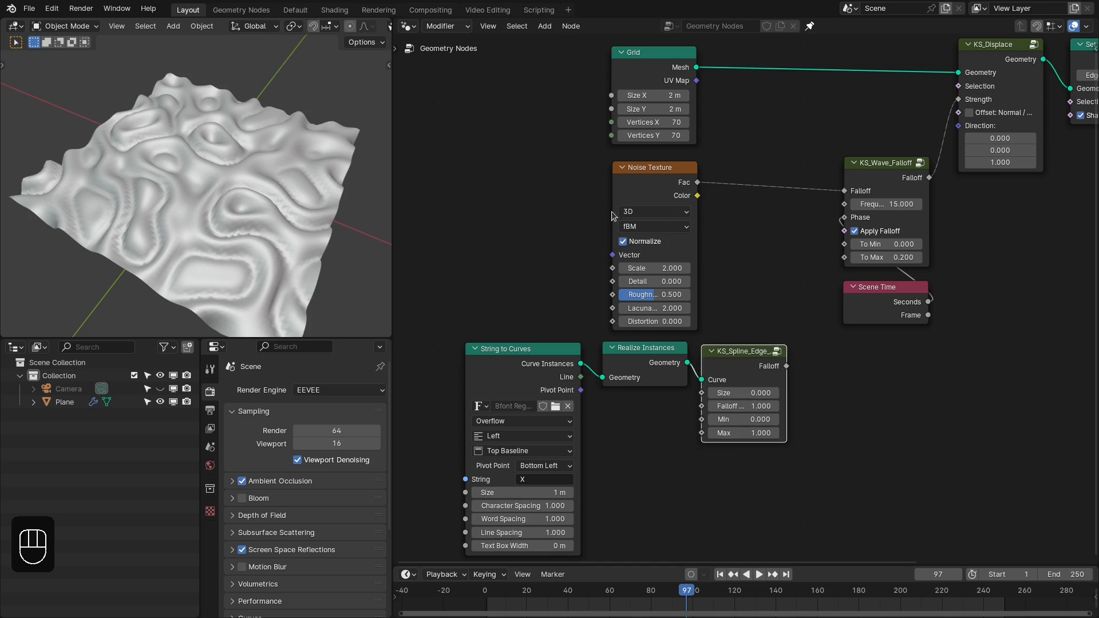
- Insert a Smooth Maximum math node between the Noise Texture's Fac output and the wave falloff node
left_click_drag(697, 183, 737, 213)
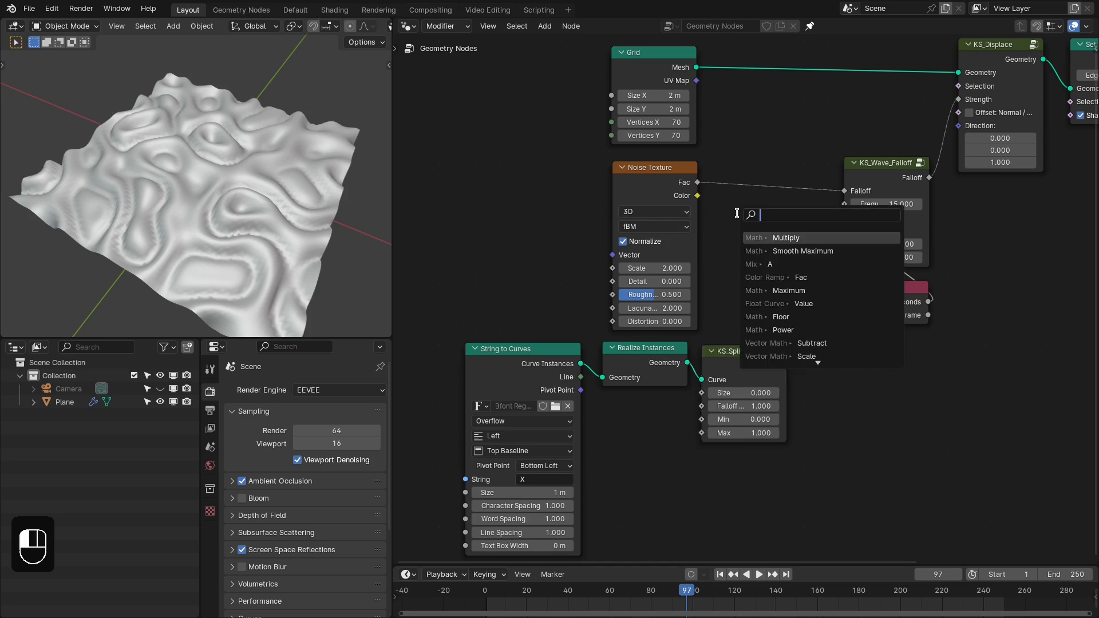
type("maxi")
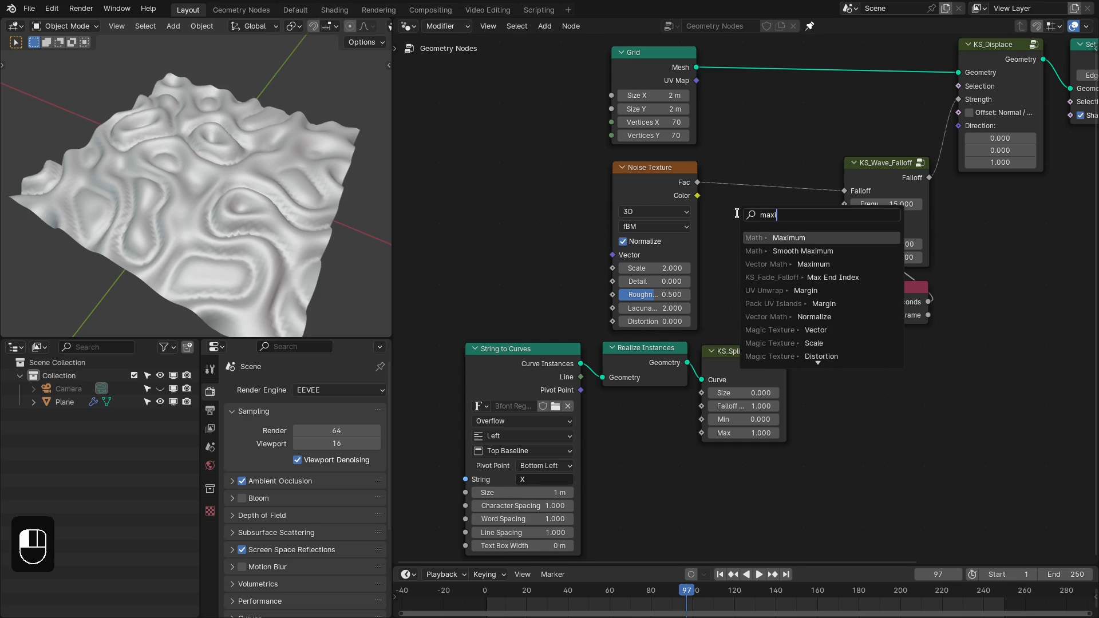
key("Down")
key("Return")
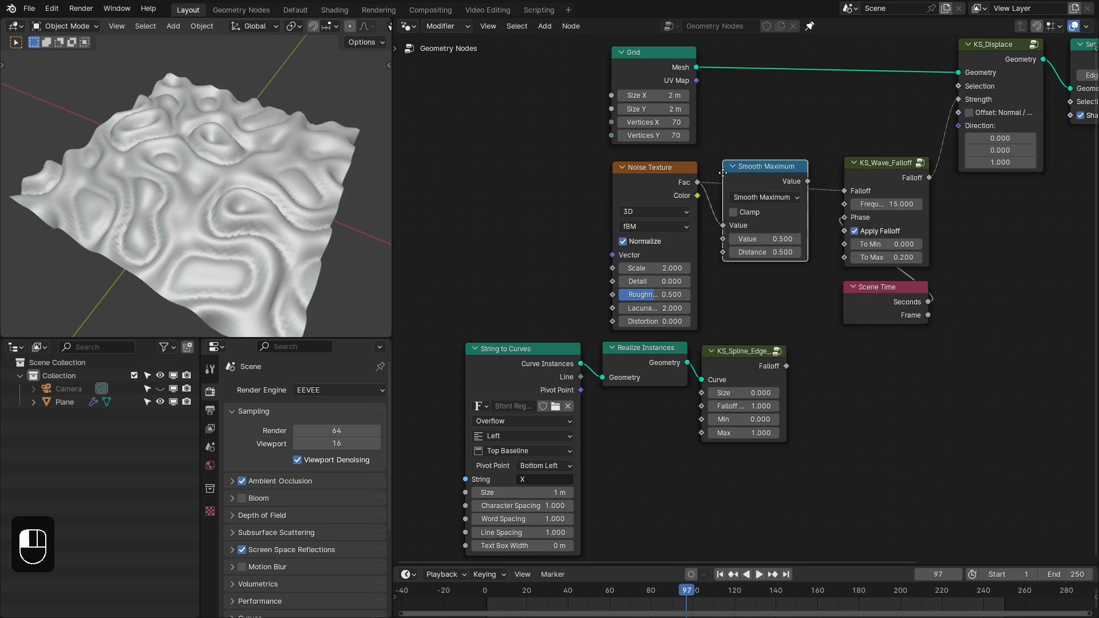
left_click(719, 173)
- Connect the spline edge falloff's Falloff output to the second Value of Smooth Maximum and adjust the Smooth Maximum node's position
scroll(786, 311, "up", 1)
left_click_drag(789, 372, 716, 235)
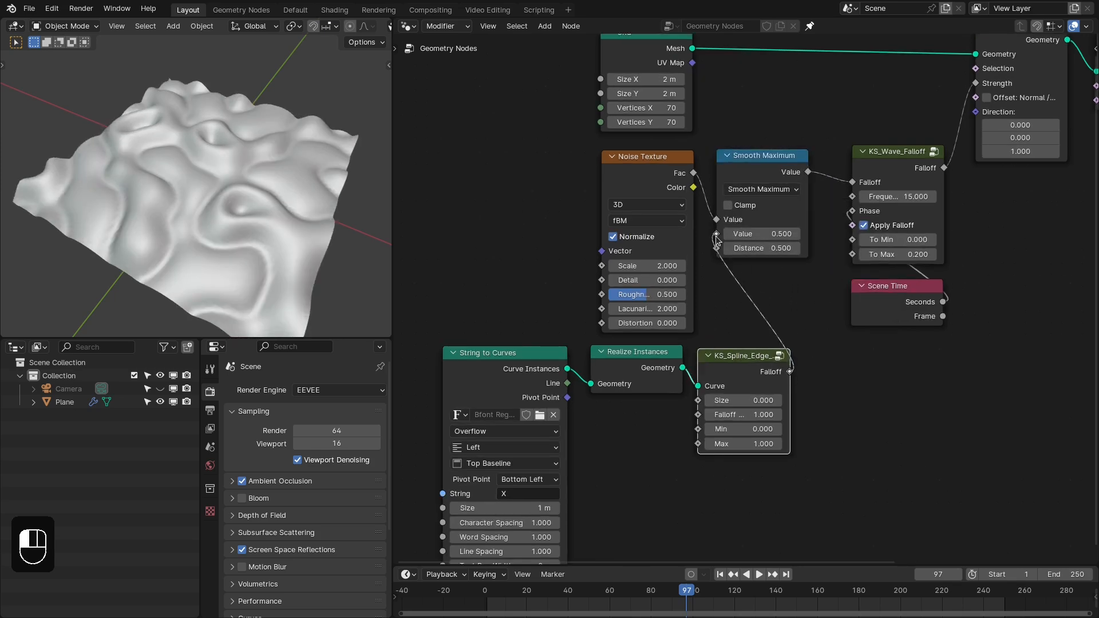
middle_click_drag(761, 316, 800, 259)
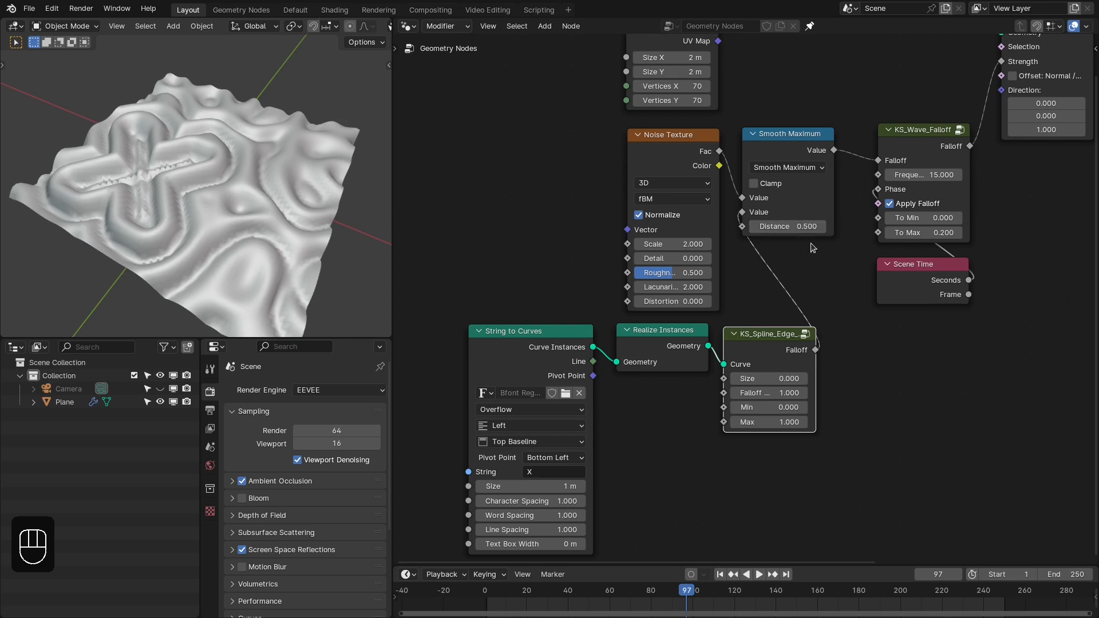
left_click_drag(779, 142, 774, 144)
middle_click_drag(671, 340, 670, 319)
- Set the String to Curves alignment to Center horizontally and Middle vertically
middle_click_drag(160, 228, 169, 224)
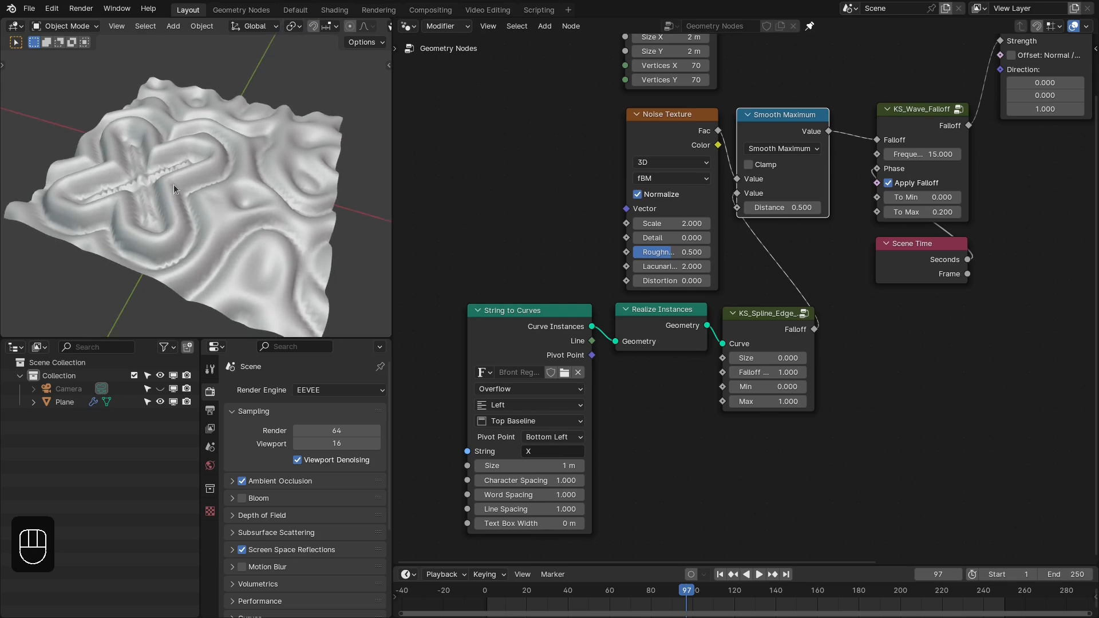
middle_click_drag(630, 402, 645, 384)
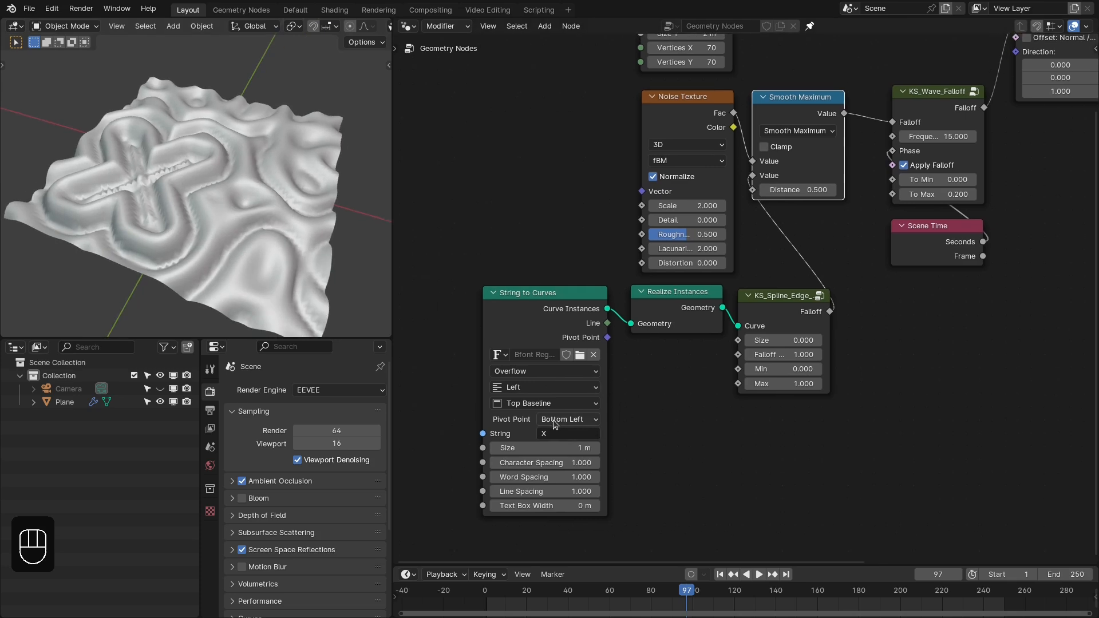
left_click(533, 388)
left_click(522, 435)
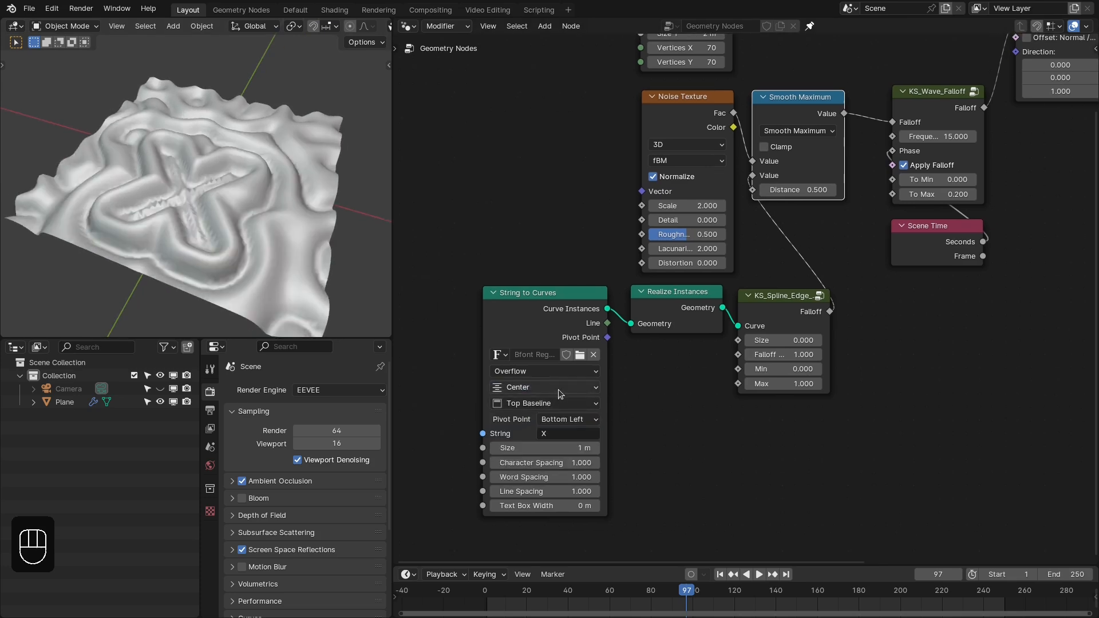
left_click(534, 403)
left_click(526, 466)
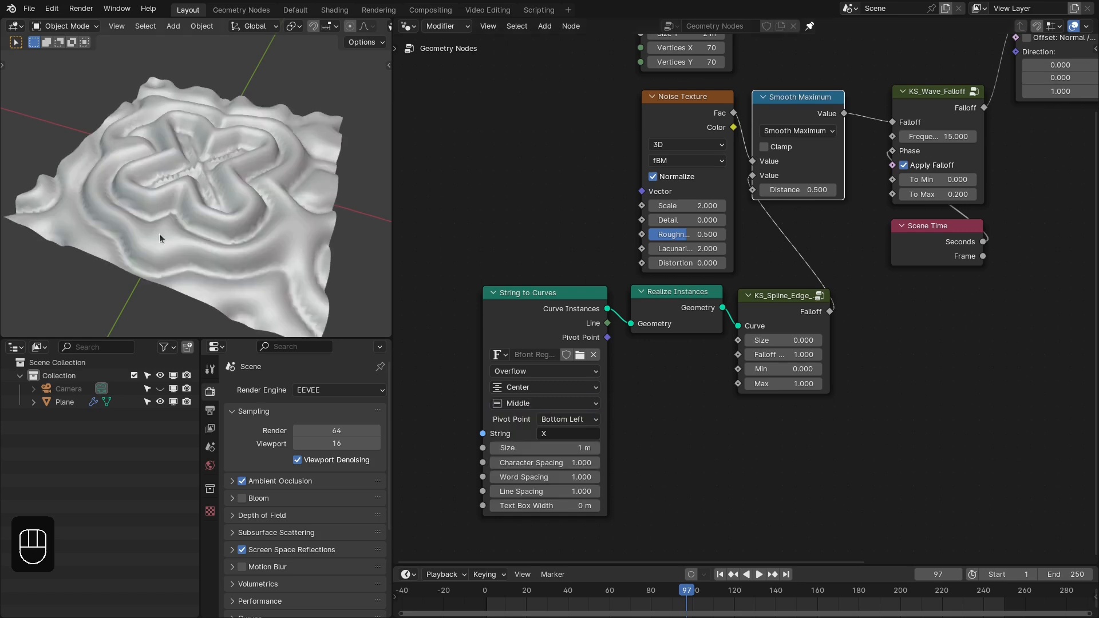
- Play the animation, then go to frame 47 and examine the text-shaped displacement up close
middle_click_drag(159, 234, 247, 250)
key("space")
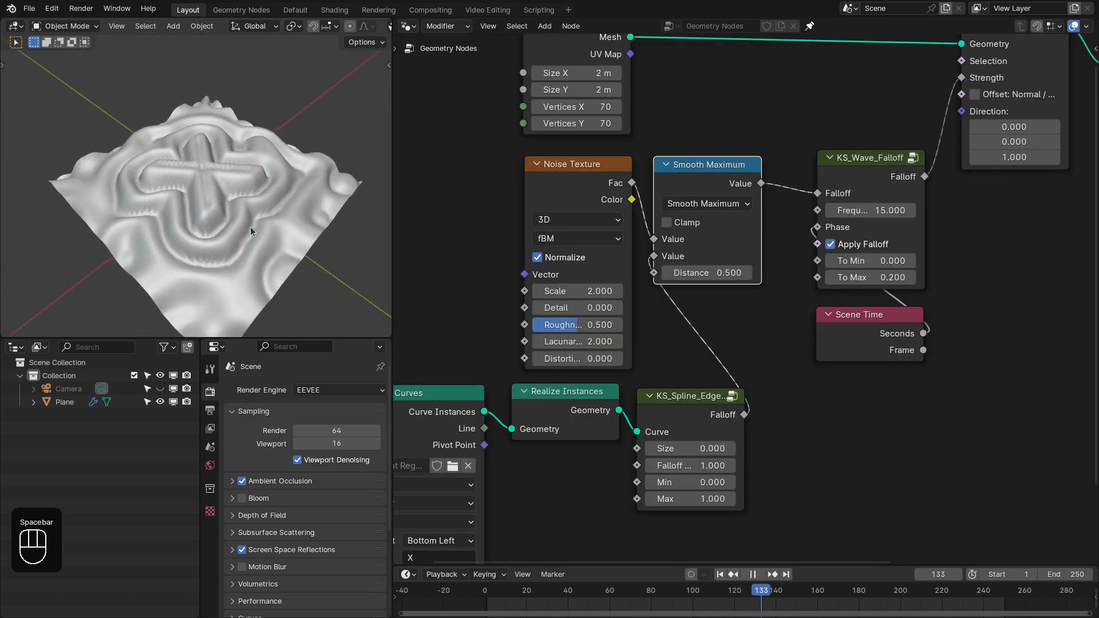
key("space")
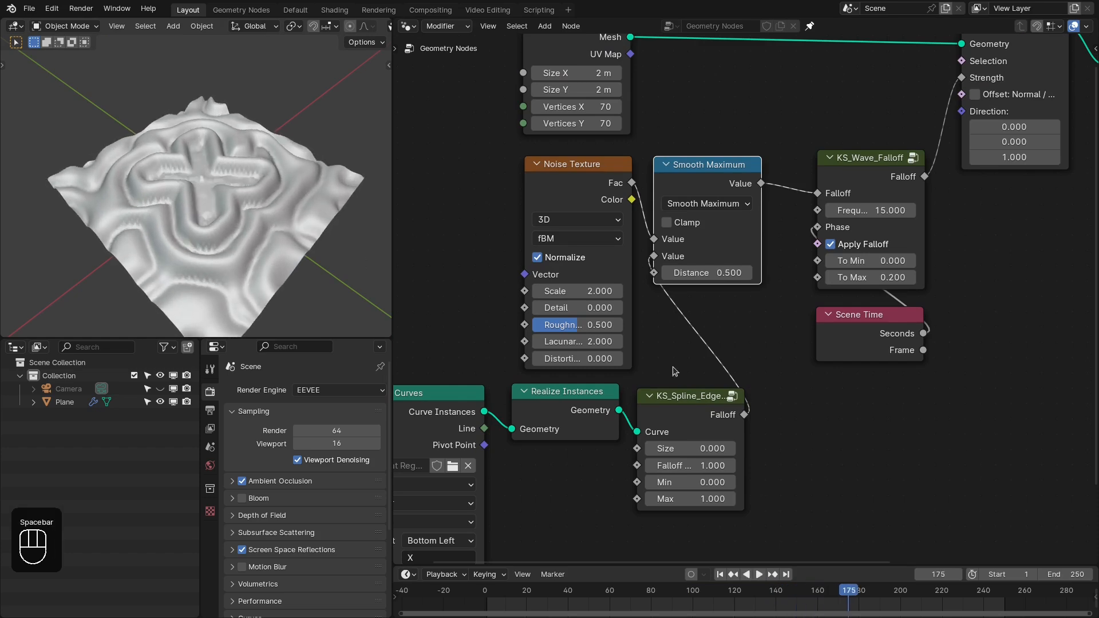
middle_click_drag(727, 383, 743, 316)
scroll(743, 317, "up", 1)
scroll(743, 317, "up", 1)
middle_click_drag(264, 198, 251, 209)
middle_click_drag(728, 374, 717, 338)
scroll(716, 338, "up", 3)
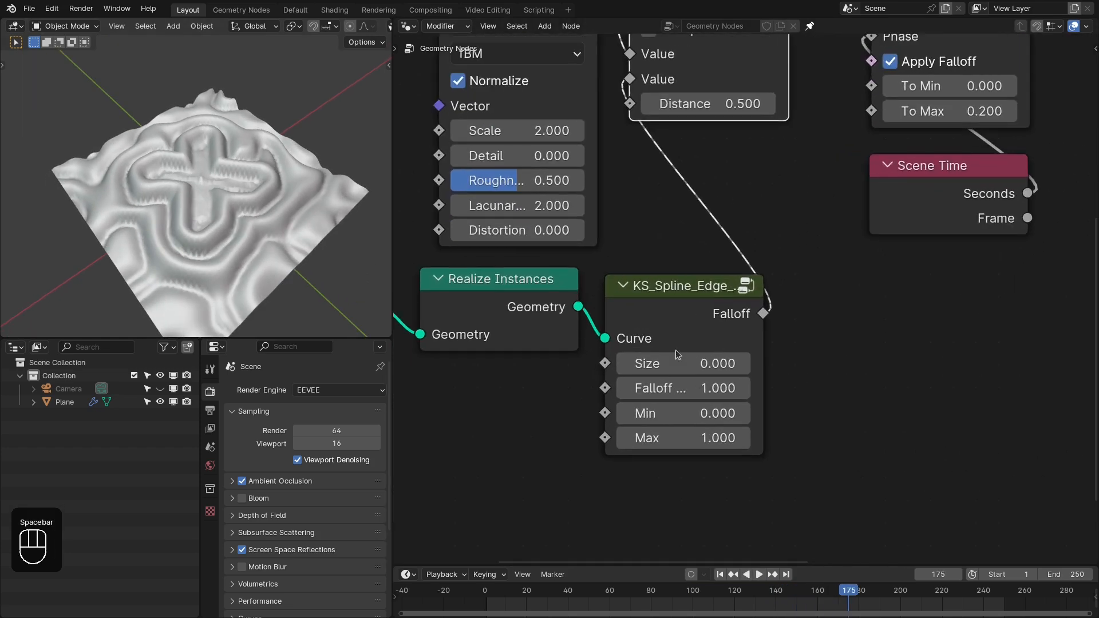
scroll(259, 230, "up", 1)
scroll(259, 229, "up", 2)
left_click(582, 594)
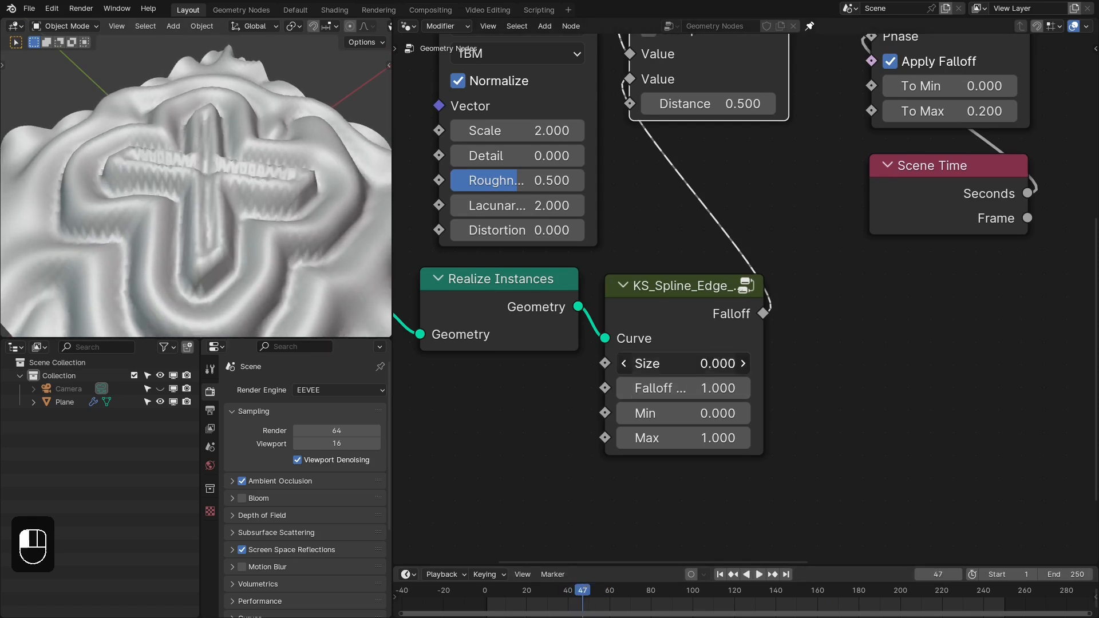
- Set the spline edge falloff's Size to 0.05 and play the animation briefly
left_click(702, 357)
type("0.05")
key("Return")
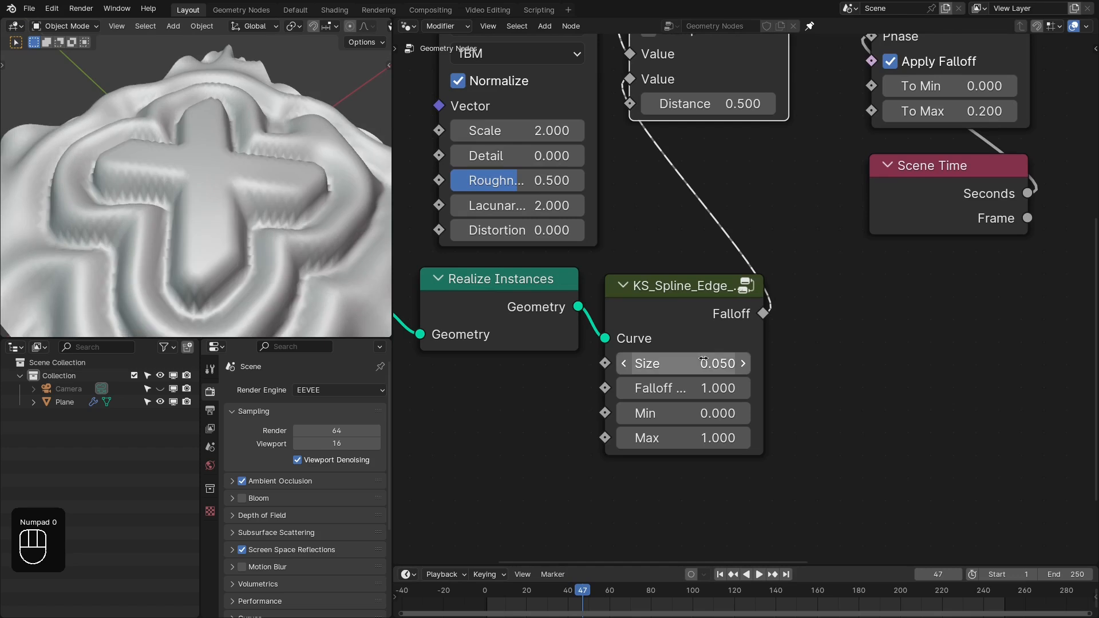
key("space")
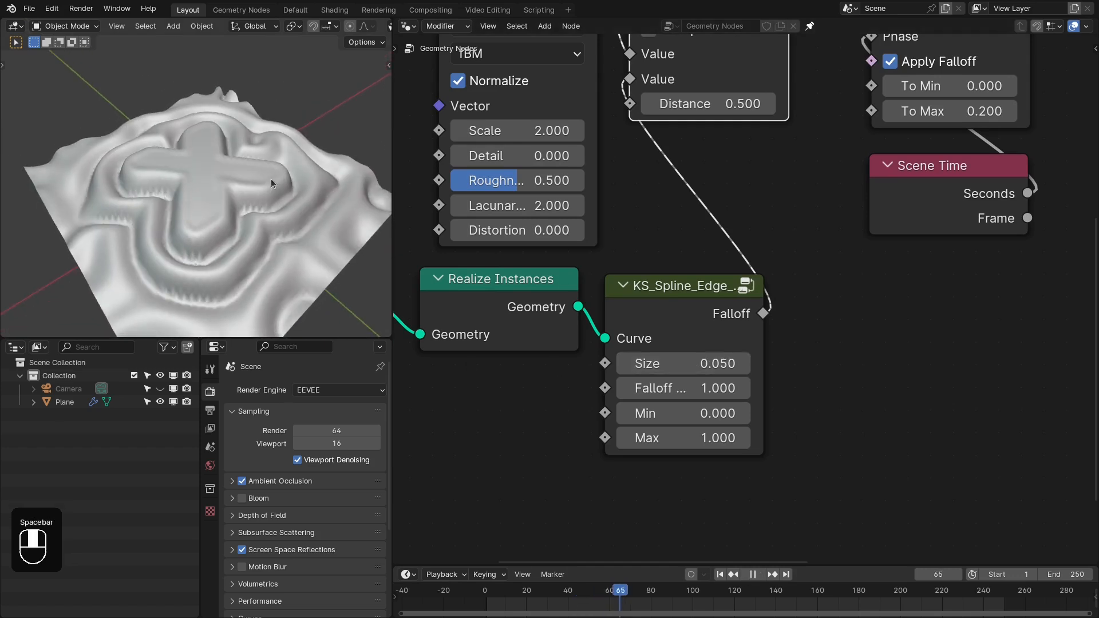
key("space")
- Preview the spline edge falloff's Max at 1.48, then set it back to 1
scroll(687, 309, "down", 1)
middle_click_drag(670, 321, 775, 312)
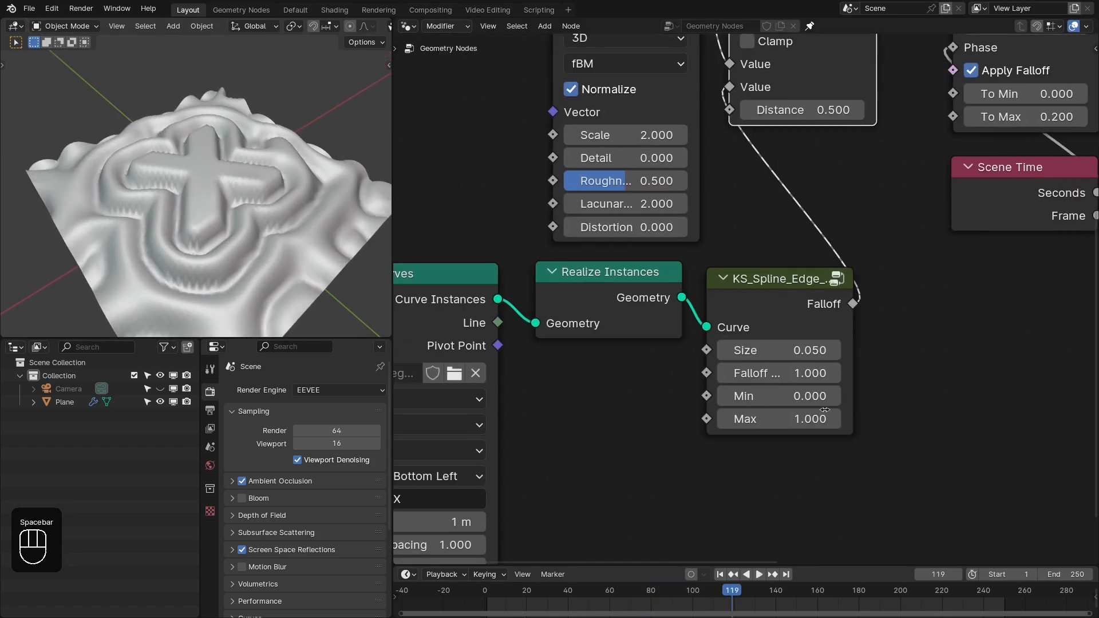
mouse_move(779, 419)
left_mouse_down("shift")
mouse_move(767, 419)
mouse_move(827, 419)
mouse_move(793, 418)
left_mouse_up("shift")
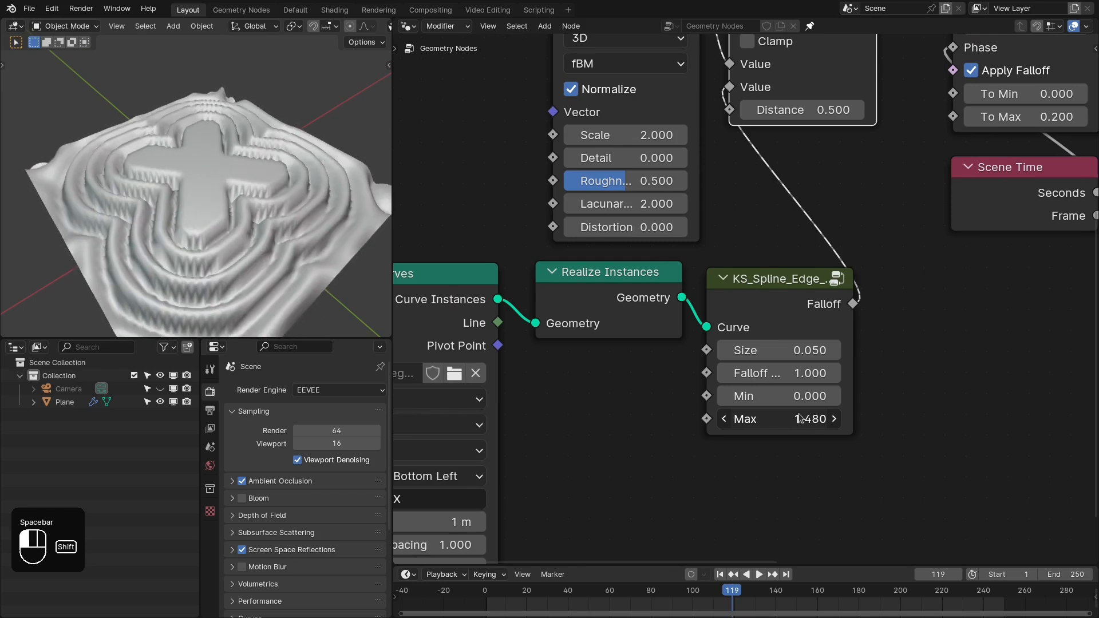
left_click(798, 413)
type("1")
key("Return")
- Select the wave falloff and Scene Time nodes together and move them closer to the Smooth Maximum node
scroll(799, 378, "down", 4)
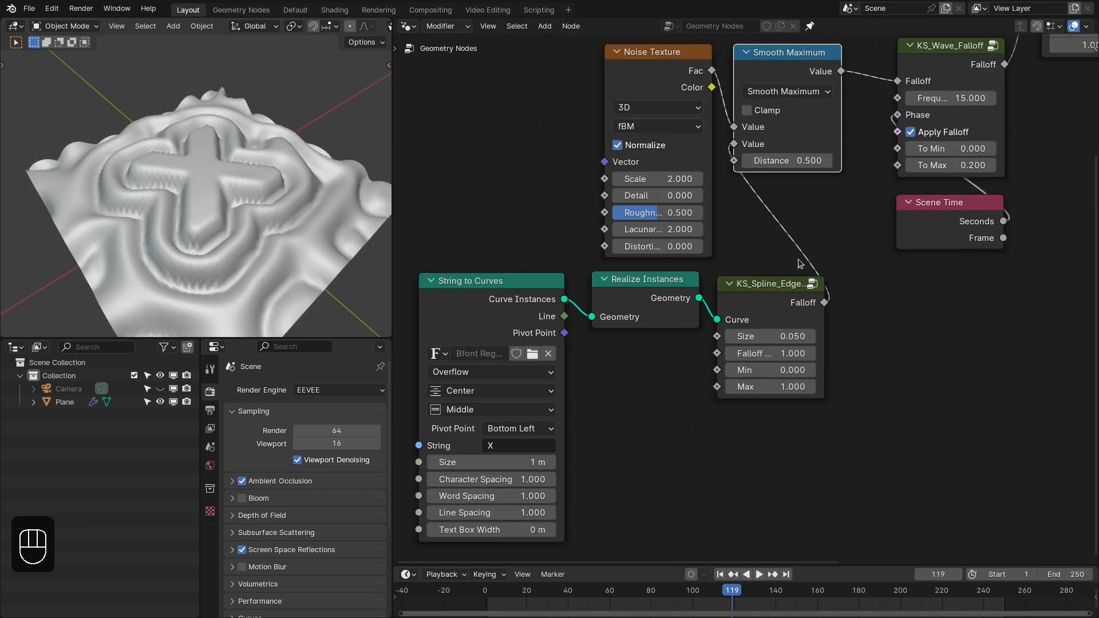
middle_click_drag(794, 264, 750, 314)
scroll(824, 292, "up", 1)
middle_click_drag(844, 285, 812, 304)
scroll(847, 285, "up", 1)
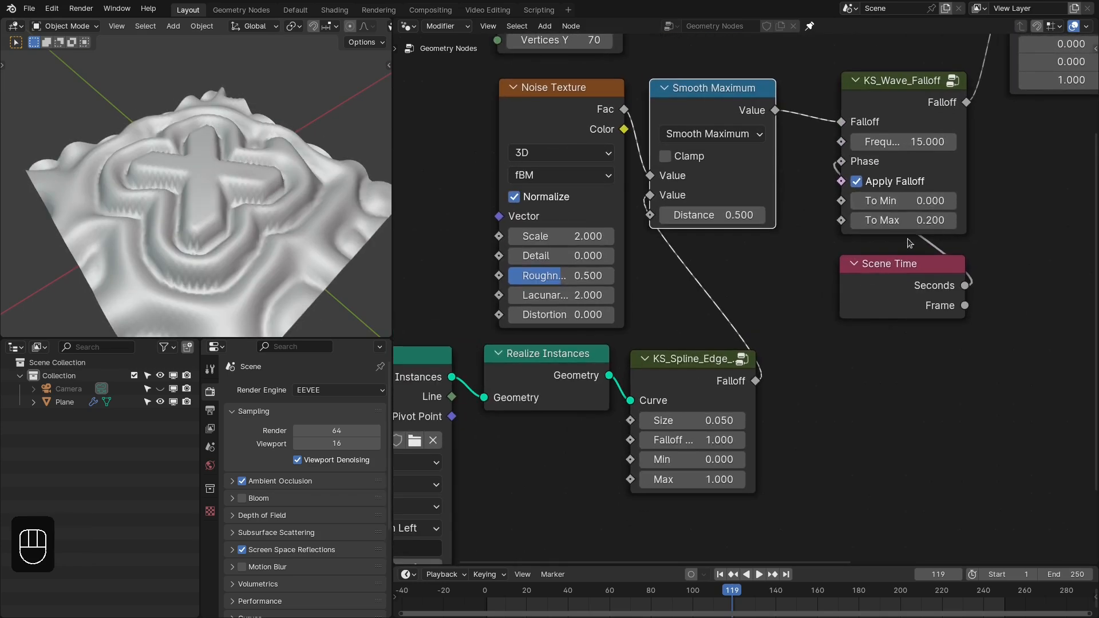
scroll(908, 243, "down", 2)
middle_click_drag(897, 242, 885, 354)
scroll(885, 355, "down", 1)
left_click_drag(859, 440, 839, 239)
scroll(716, 217, "down", 1)
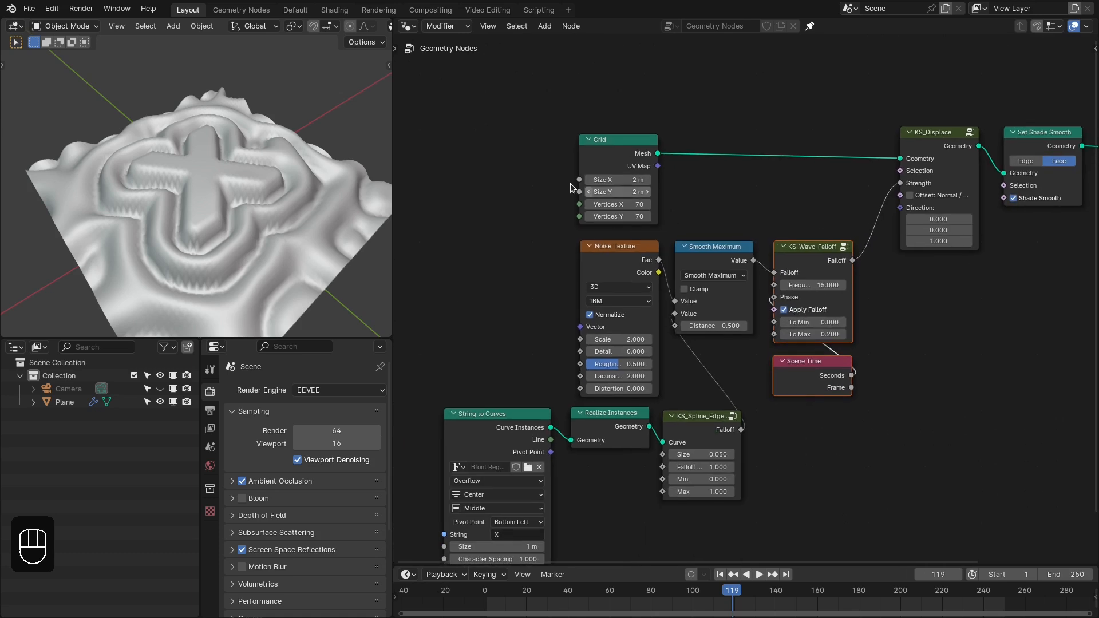
- Set the Grid's Vertices X and Y to 110, play the animation briefly and scrub to frame 134
left_click_drag(637, 205, 637, 217)
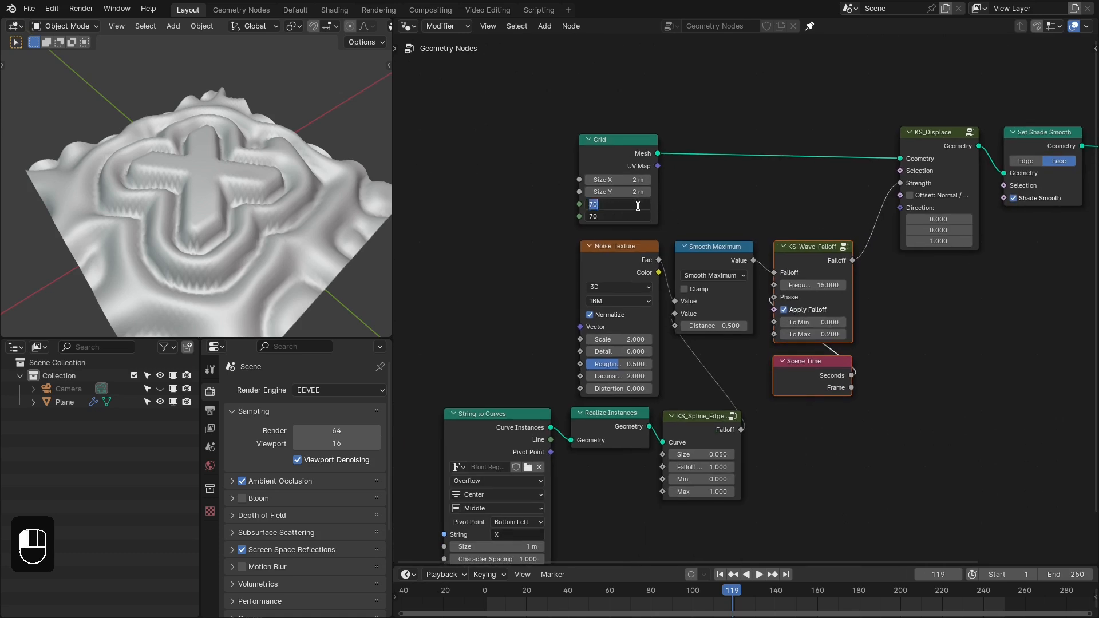
type("110")
key("Return")
middle_click_drag(232, 209, 238, 187)
key("space")
key("space")
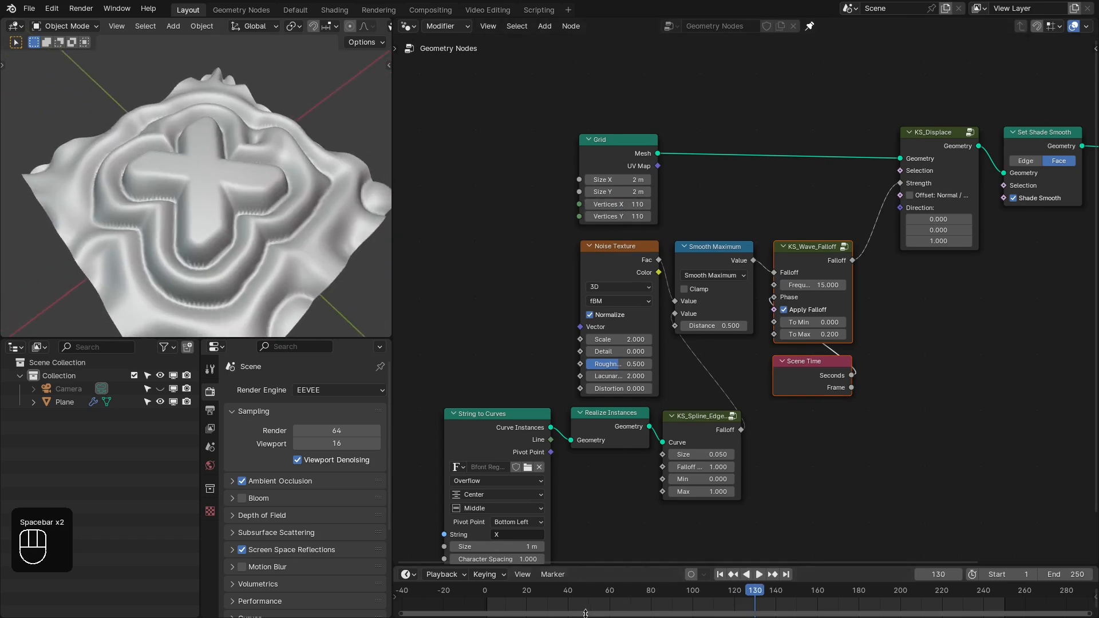
left_click_drag(532, 598, 763, 554)
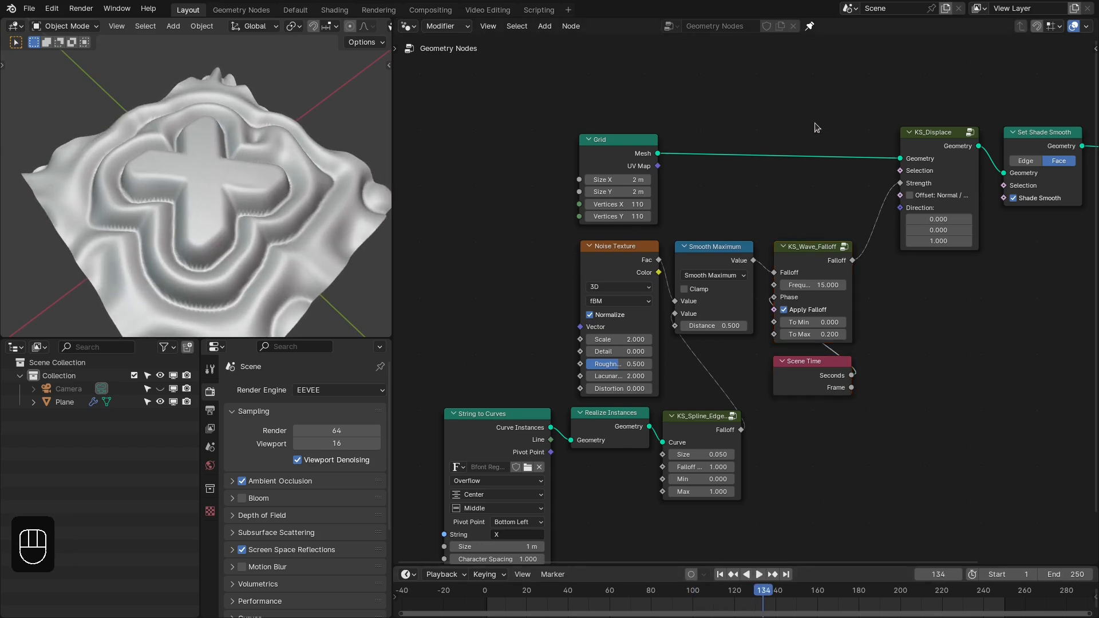
- Insert a Set Material node between the Set Shade Smooth and Group Output nodes
middle_click_drag(887, 142, 621, 123)
scroll(621, 123, "up", 2)
left_click_drag(948, 131, 1018, 130)
key("shift+a")
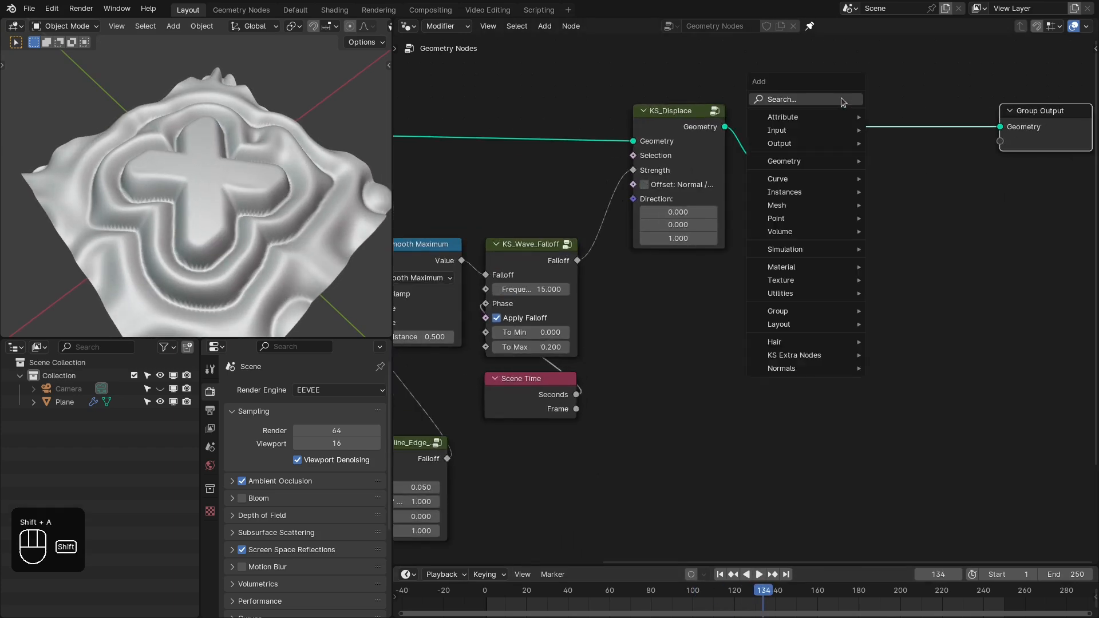
left_click(840, 98)
type("set ma")
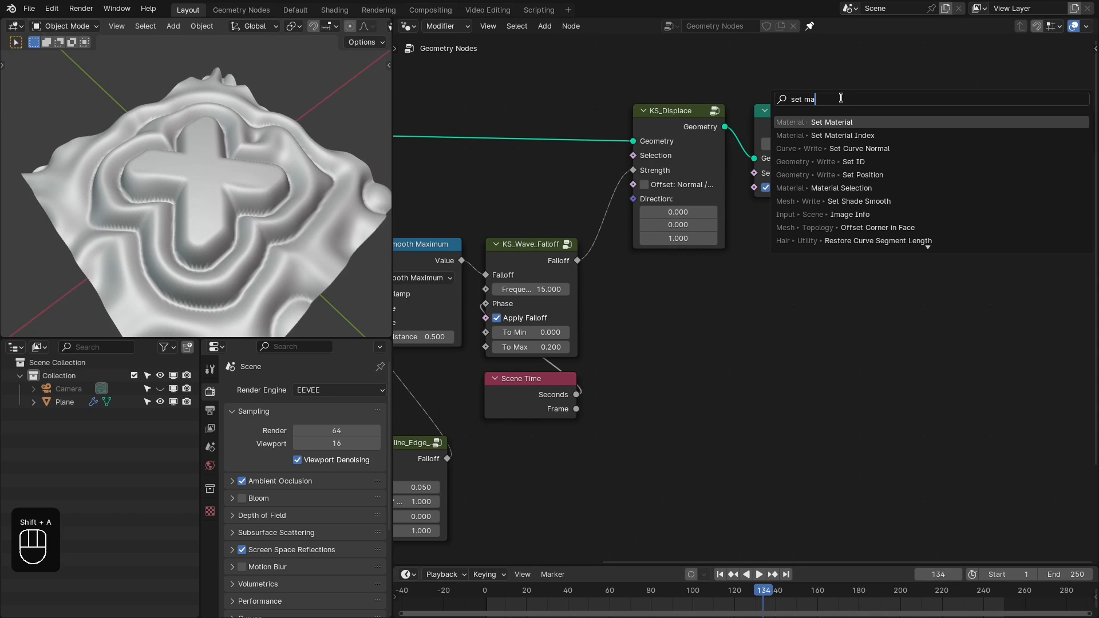
left_click(836, 122)
left_click(835, 133)
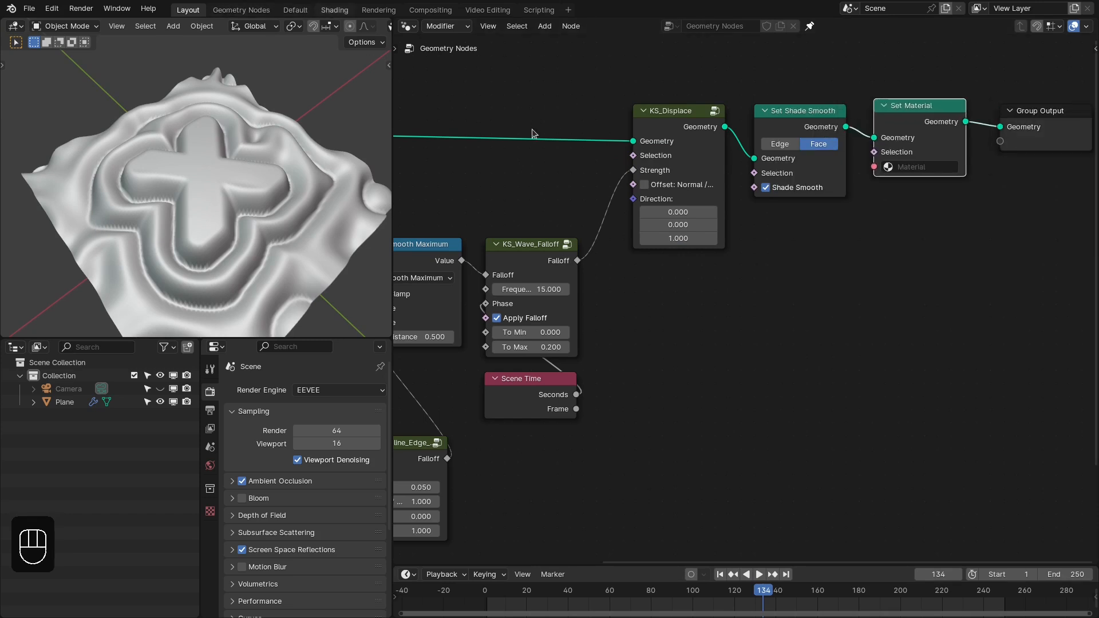
- Select the Plane in the Shading workspace, create a new material for it, and return to the Layout workspace
right_click(242, 220)
scroll(244, 178, "down", 3)
middle_click_drag(245, 176, 239, 202)
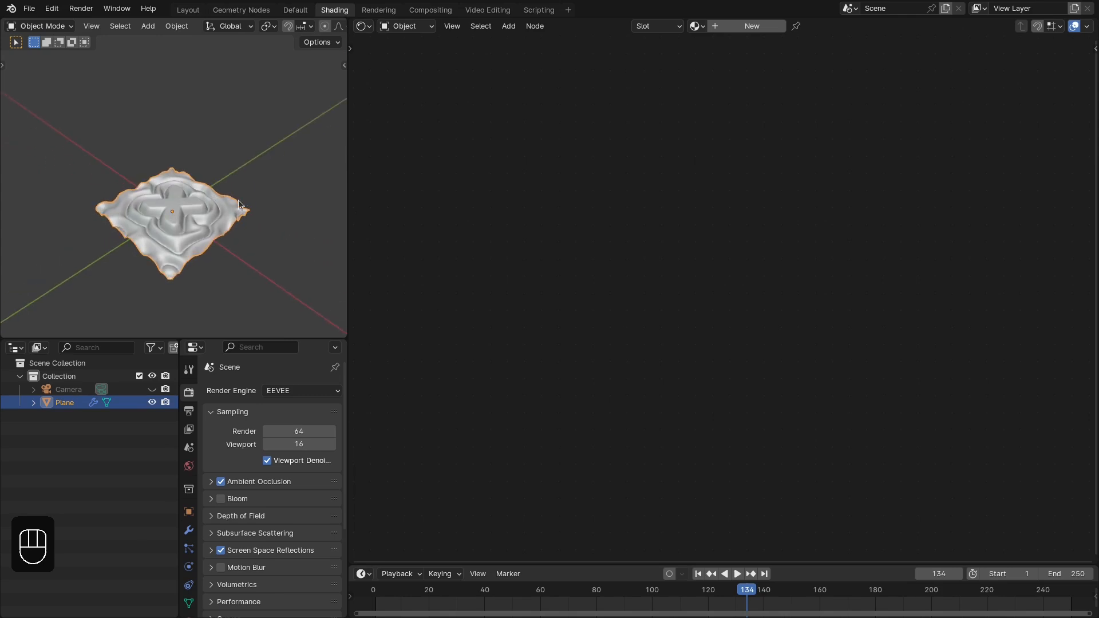
left_click(737, 32)
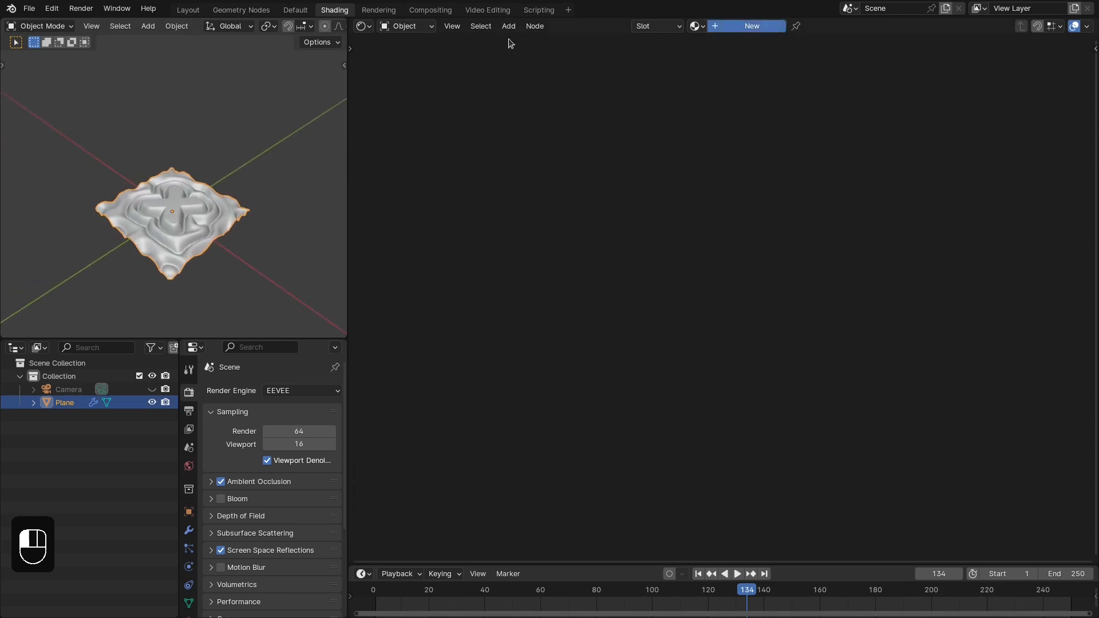
left_click(187, 9)
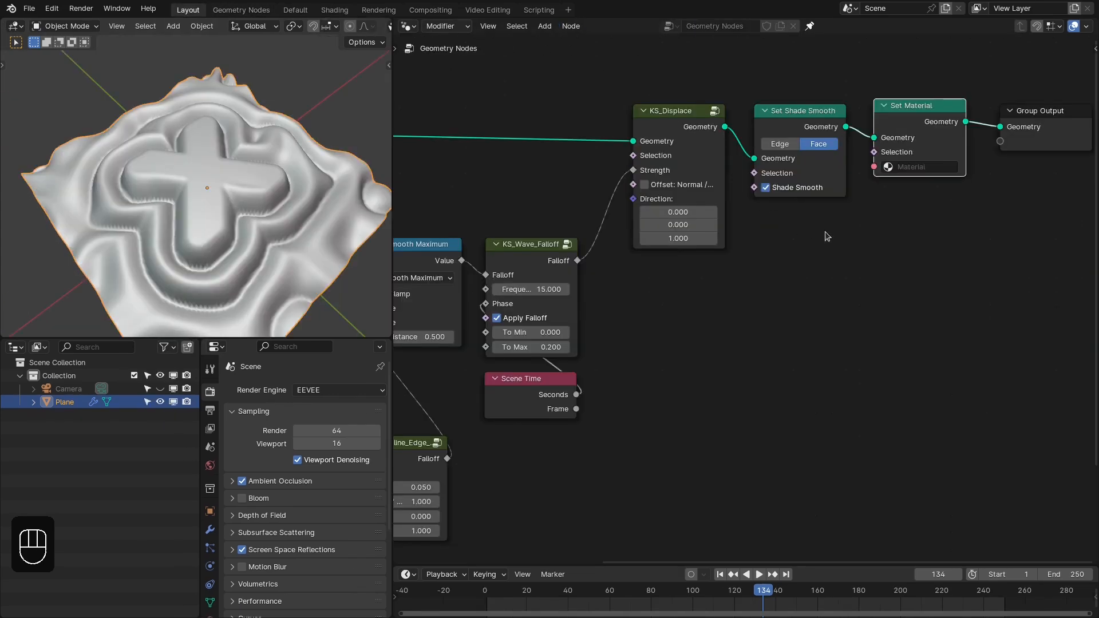
- Assign the material named Material in the Set Material node
left_click(917, 170)
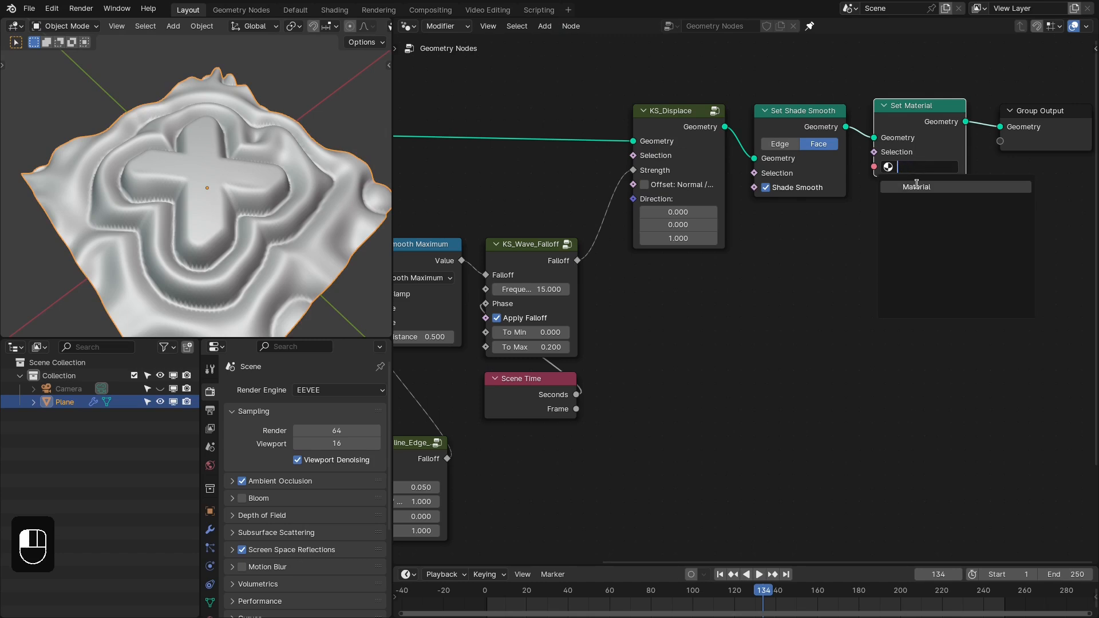
left_click(918, 187)
middle_click_drag(591, 132, 658, 113)
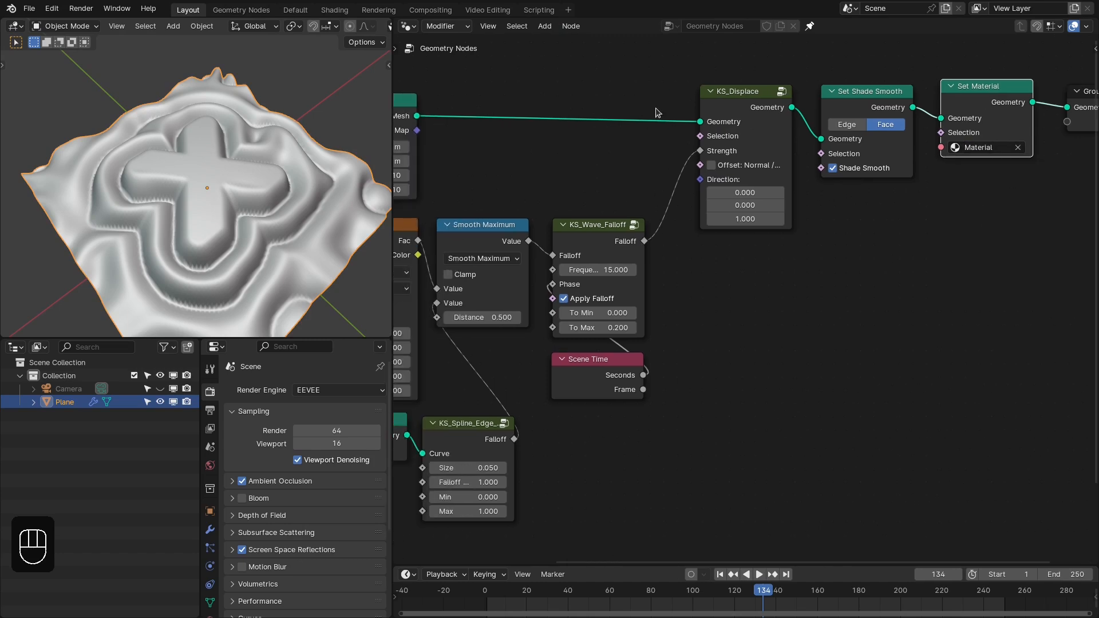
- Switch to the Shading workspace and display its 3D viewport in Rendered shading
left_click(334, 10)
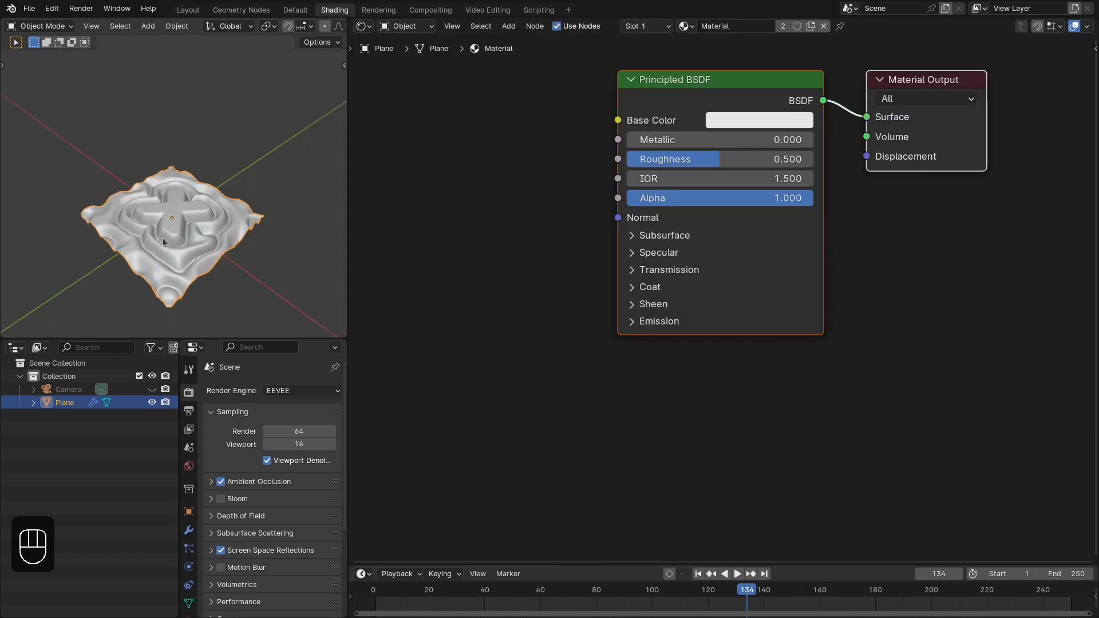
middle_click_drag(163, 238, 273, 214)
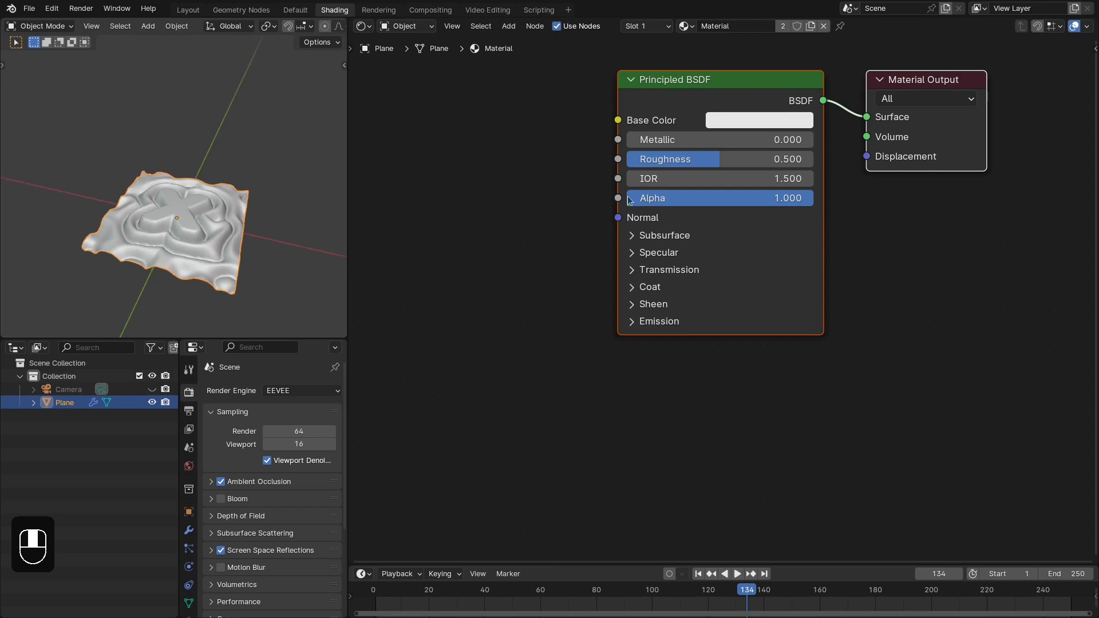
middle_click_drag(289, 240, 10, 205)
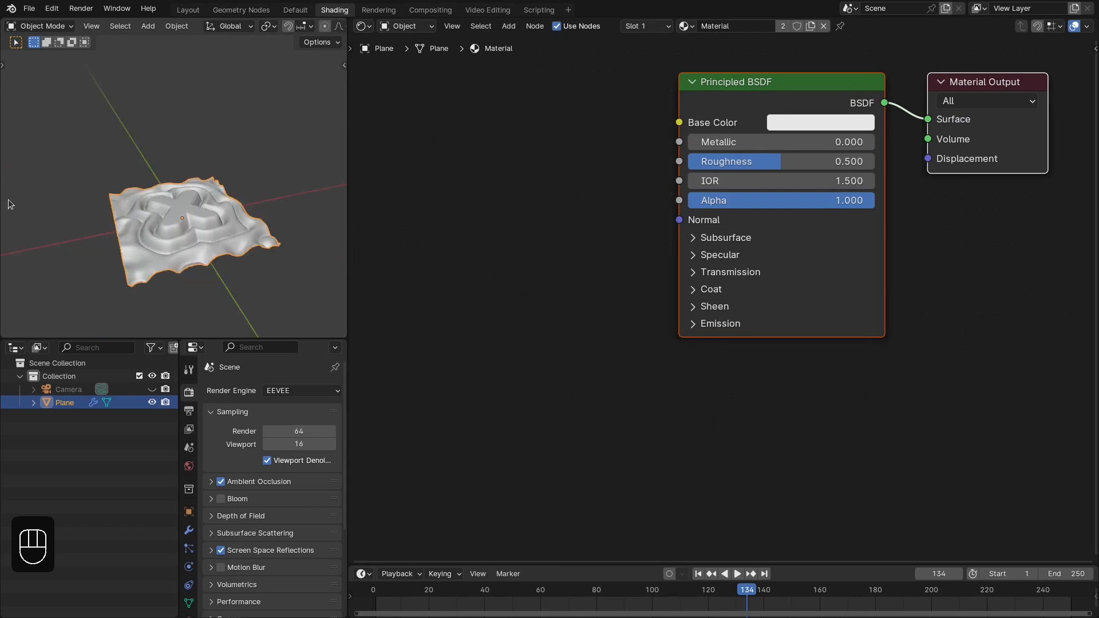
middle_click_drag(171, 234, 271, 218)
scroll(201, 254, "up", 1)
middle_click_drag(574, 196, 584, 250)
left_click(623, 211)
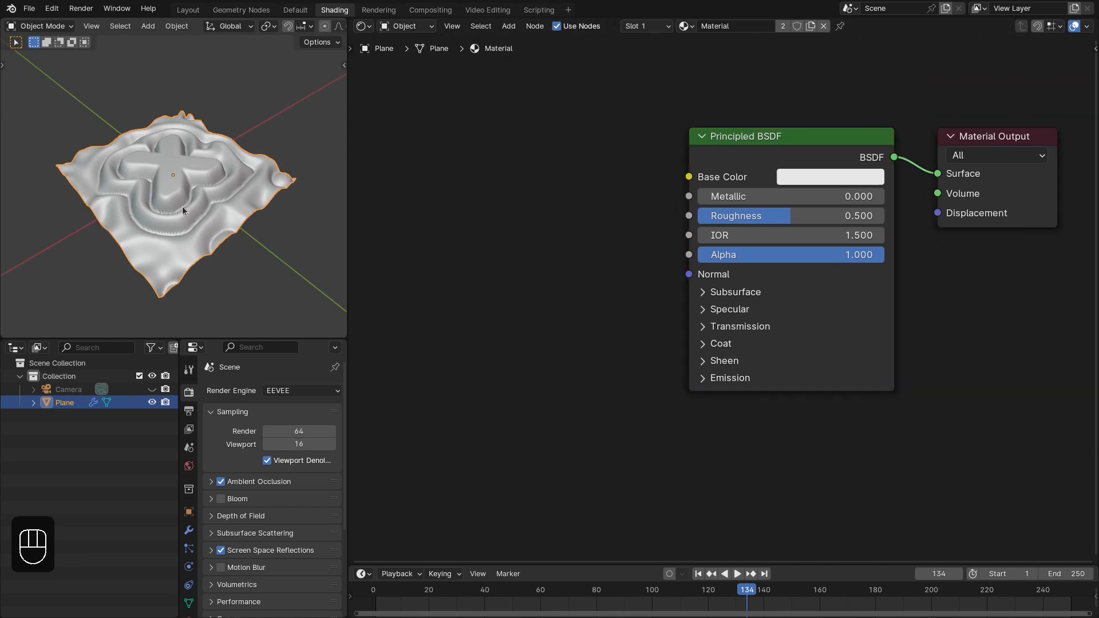
key("z")
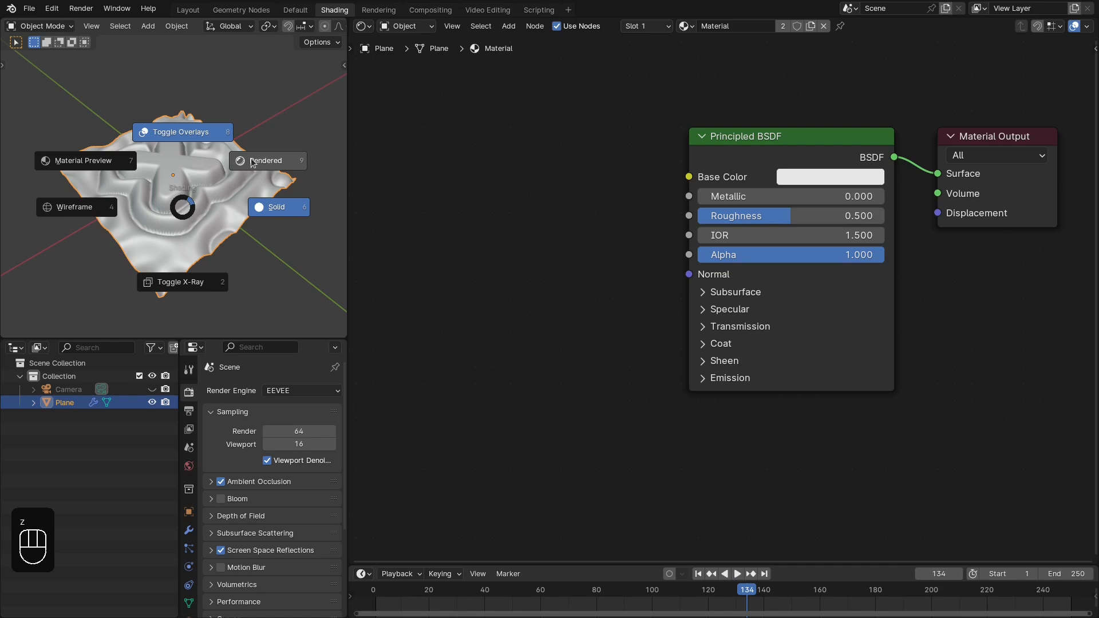
left_click(252, 162)
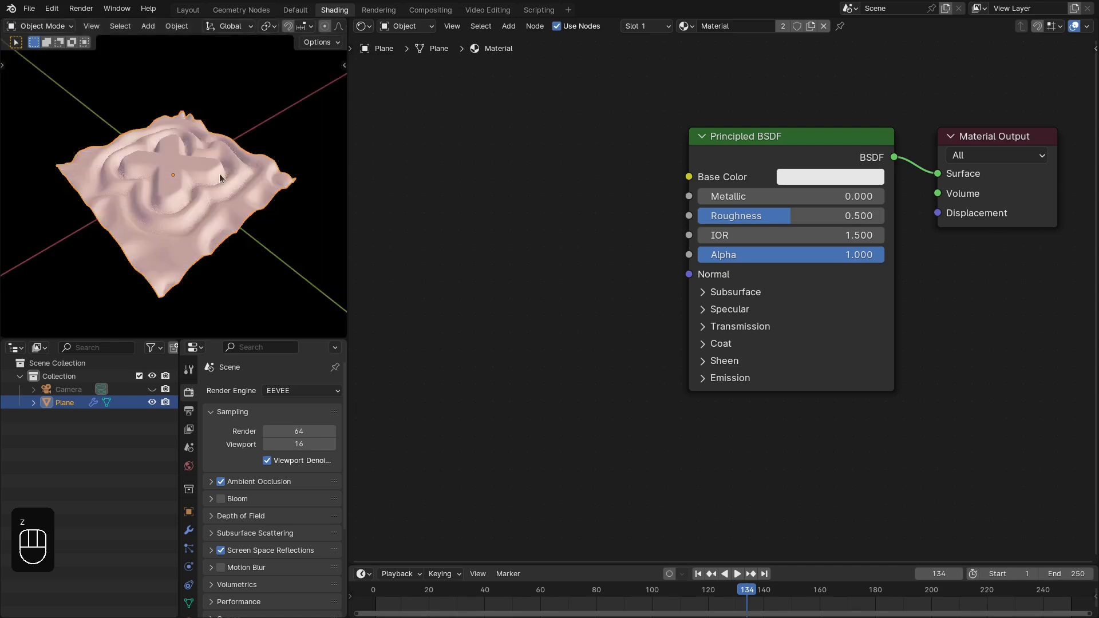
- Examine the rendered surface and its surroundings from several angles and distances
scroll(218, 173, "down", 5)
middle_click_drag(89, 194, 208, 131)
scroll(217, 171, "up", 3)
scroll(235, 212, "up", 3)
key("KP_7")
scroll(209, 134, "down", 2)
middle_click_drag(571, 222, 665, 249)
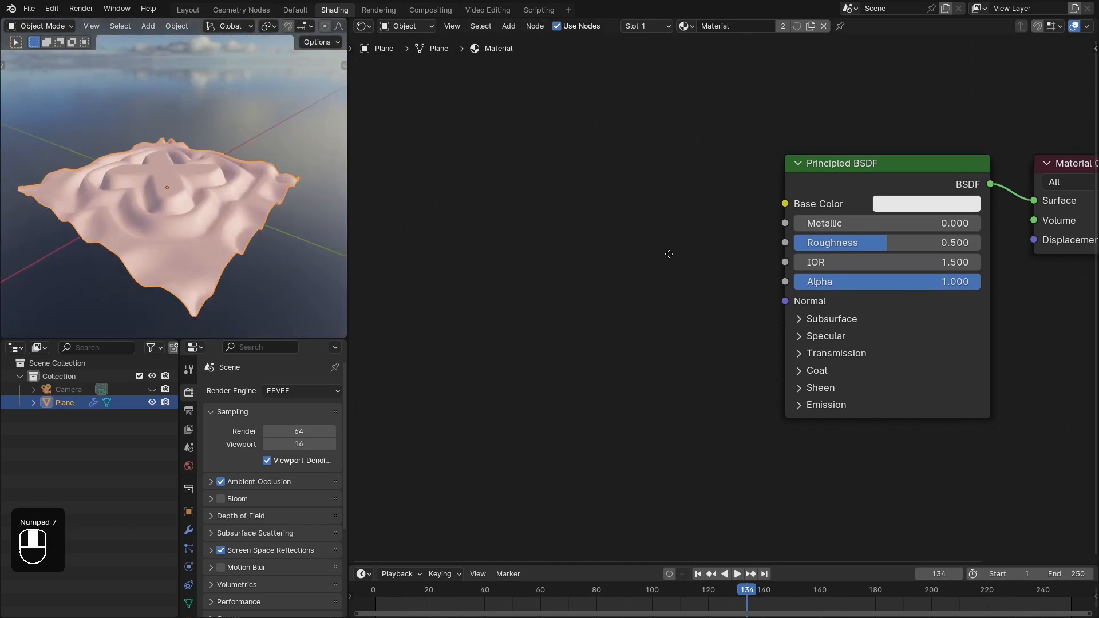
scroll(201, 191, "up", 2)
middle_click_drag(201, 191, 191, 227)
- Add an Attribute node to the material ahead of the Principled BSDF
middle_click_drag(596, 217, 593, 187)
key("shift+a")
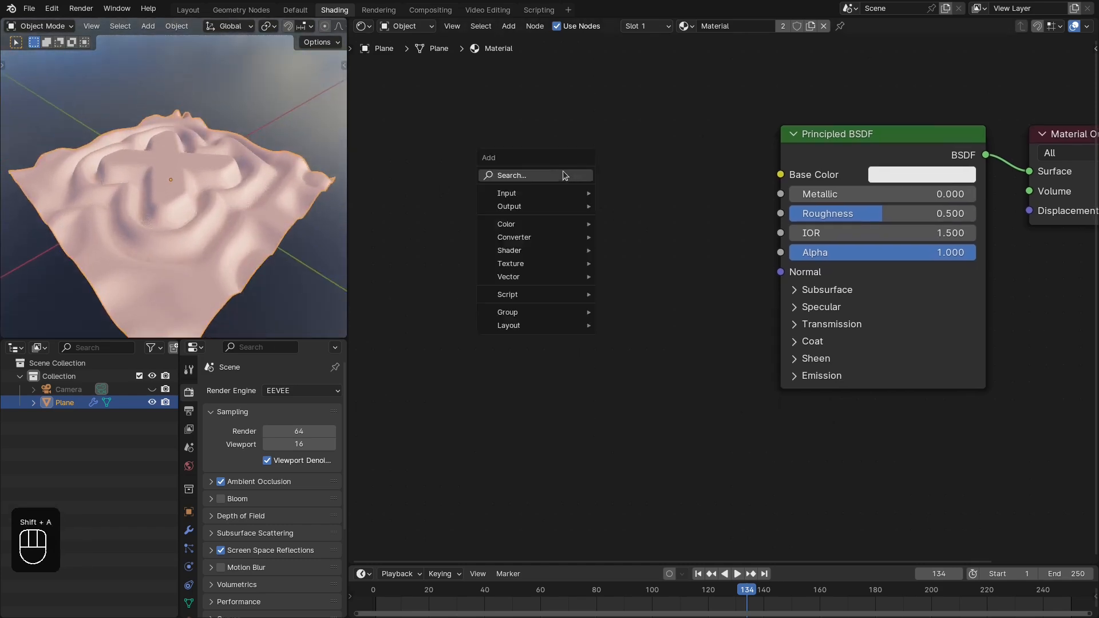
left_click(542, 177)
type("attr")
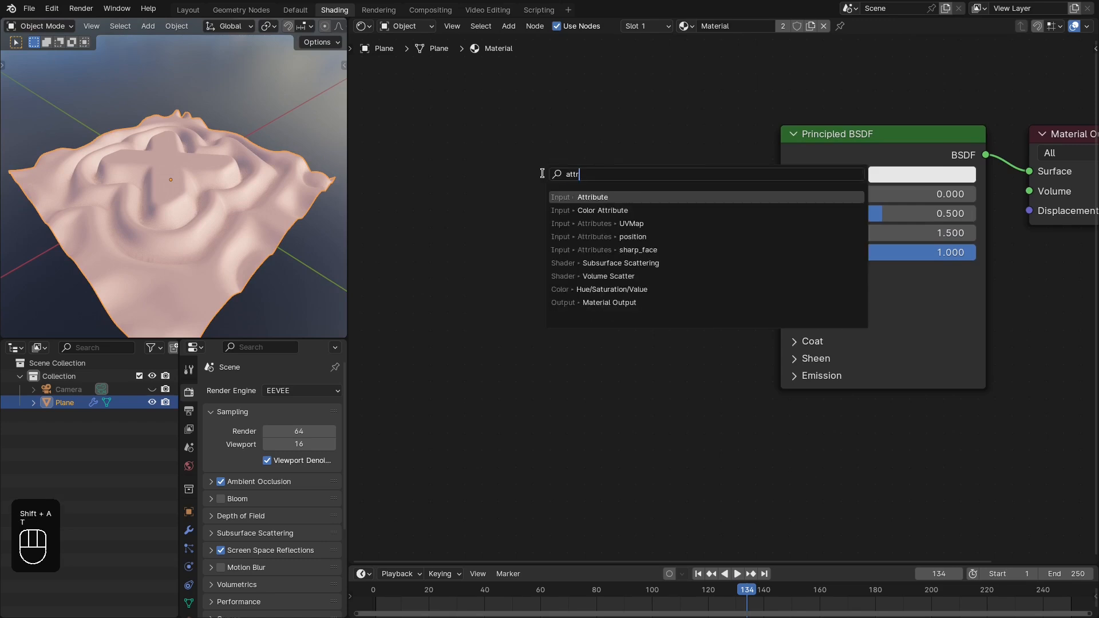
key("Return")
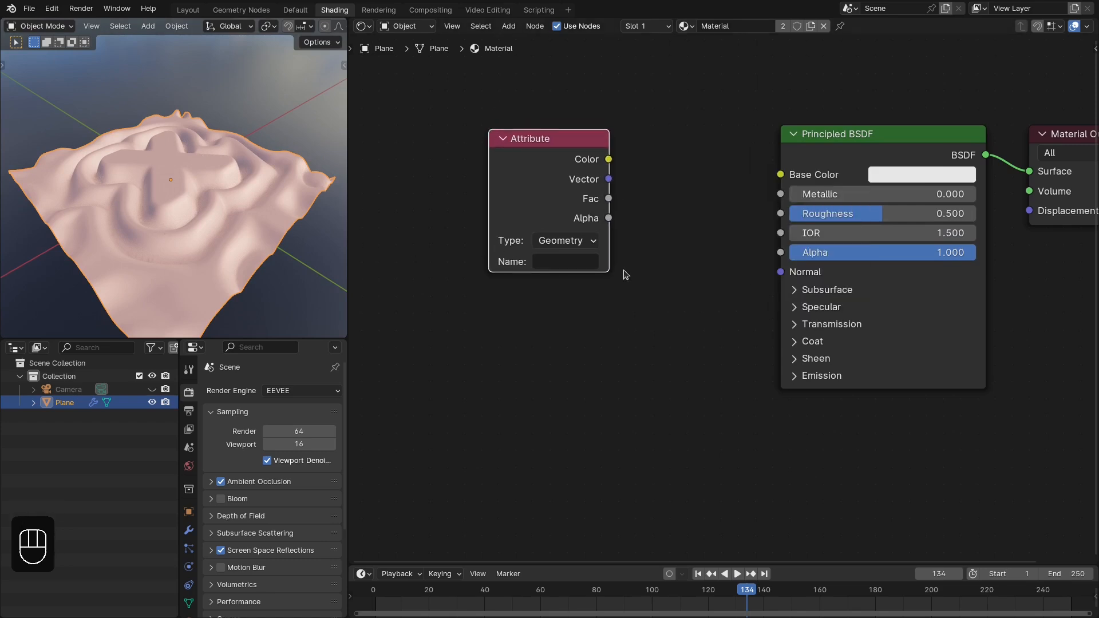
- Back in the Layout workspace, insert a Store Named Attribute node between Grid and KS_Displace and connect the wave falloff to its Value
left_click(189, 10)
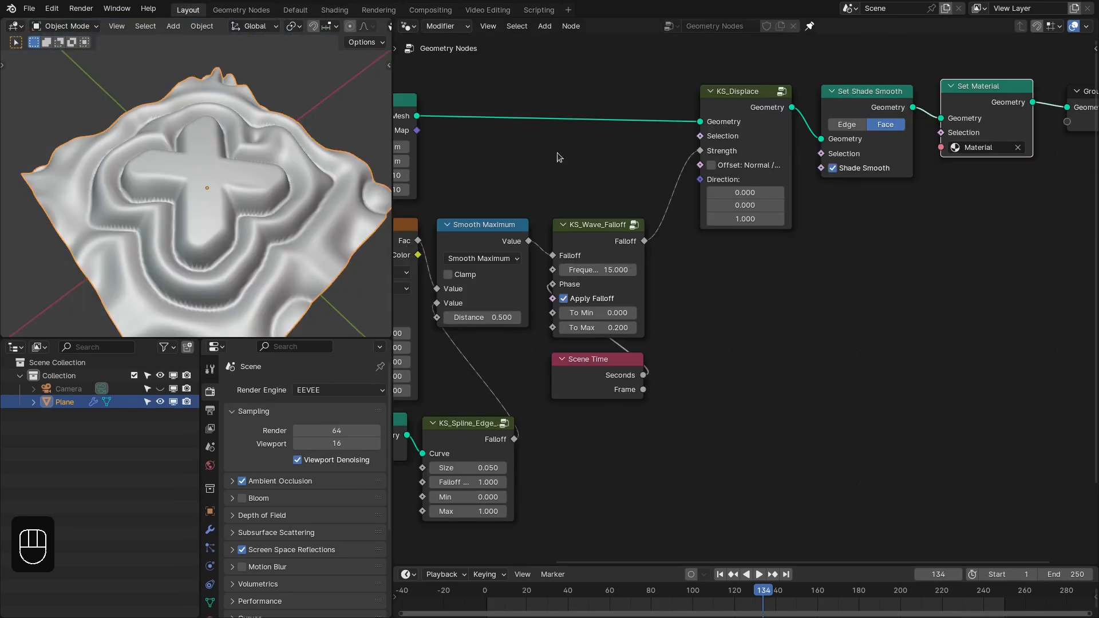
key("shift+a")
mouse_move(687, 224)
left_click(804, 293)
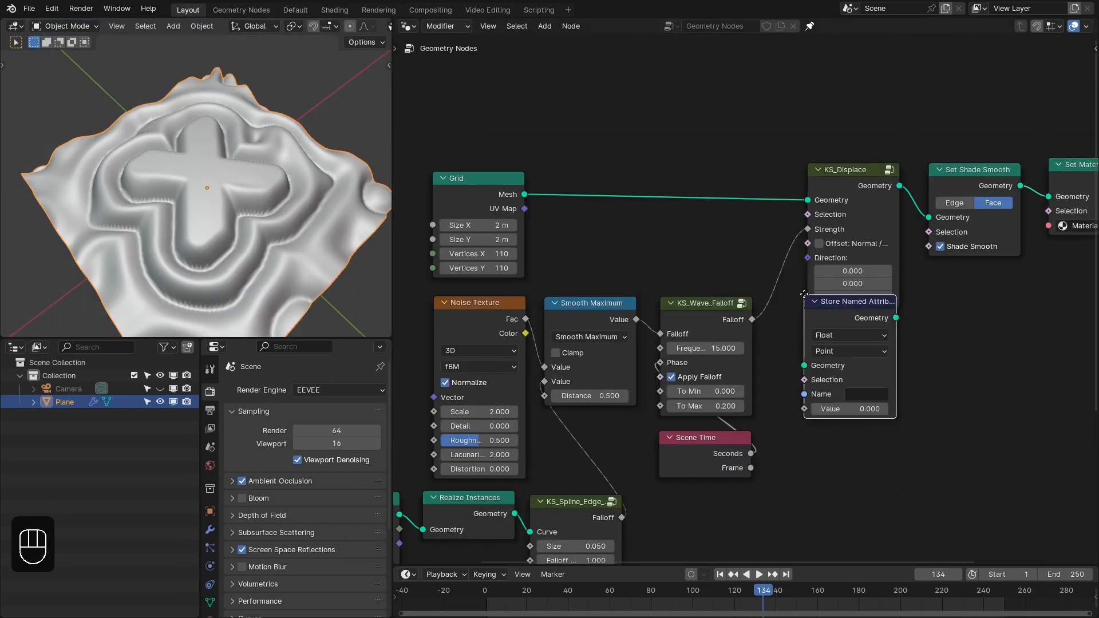
left_click(663, 164)
- Set the Store Named Attribute node's Name to "mask"
left_click(717, 264)
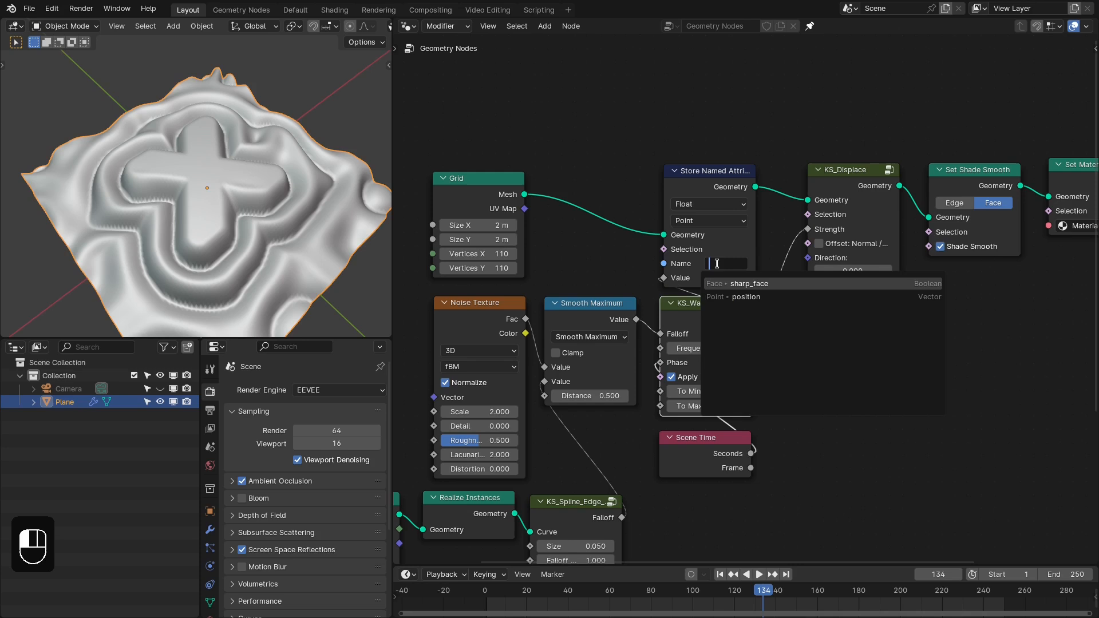
left_click(763, 257)
left_click(732, 262)
type("mask")
key("Return")
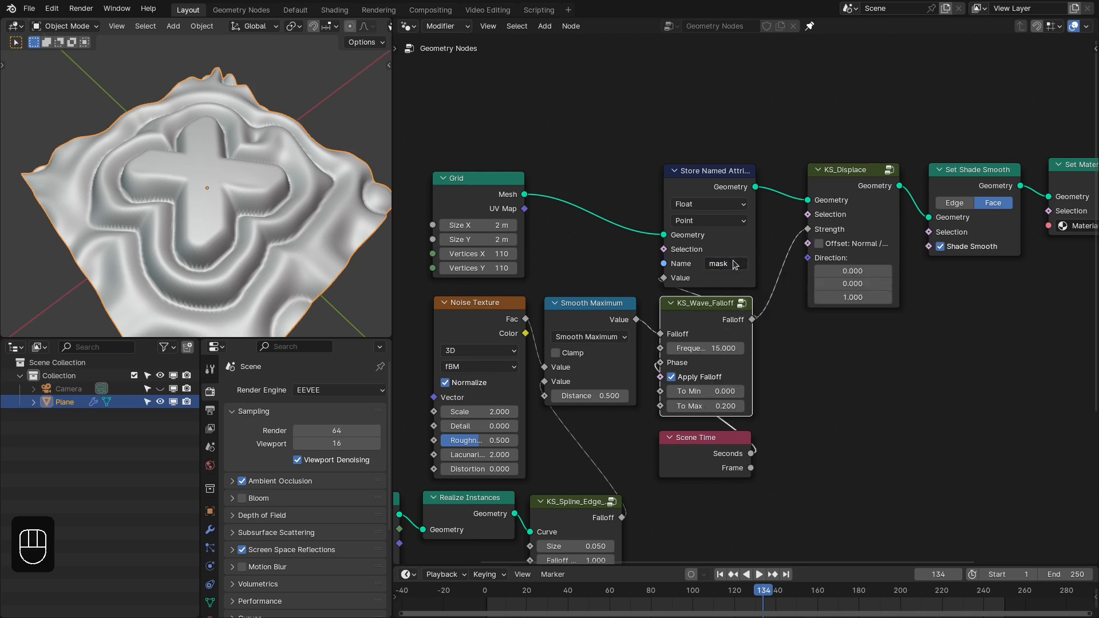
scroll(718, 269, "up", 1)
middle_click_drag(718, 269, 649, 225)
right_click_drag(565, 81, 741, 421)
left_click(721, 306)
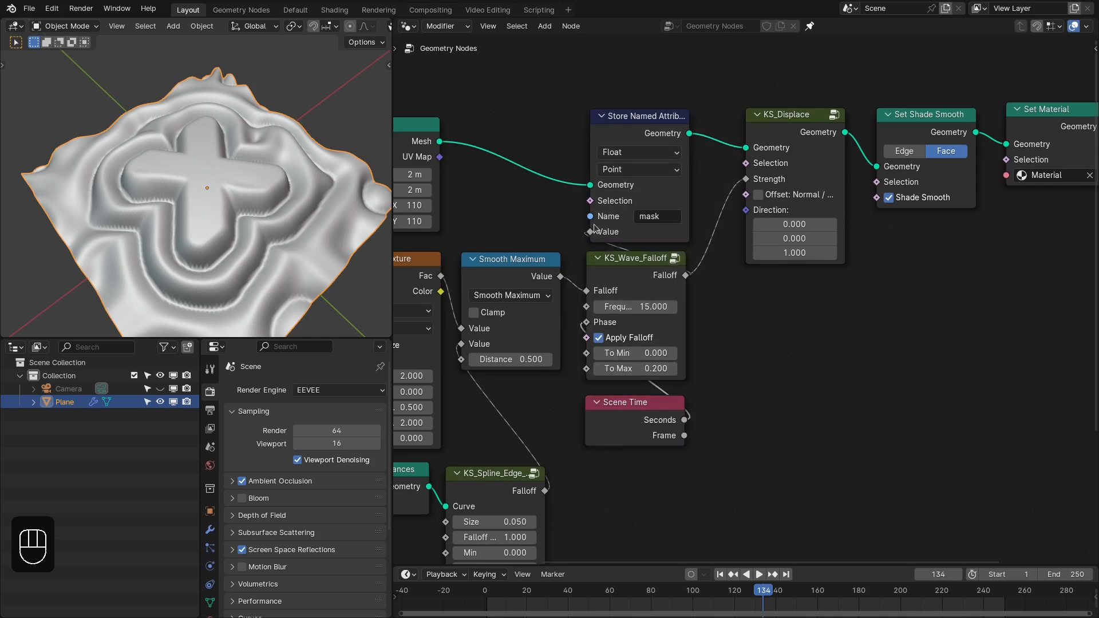
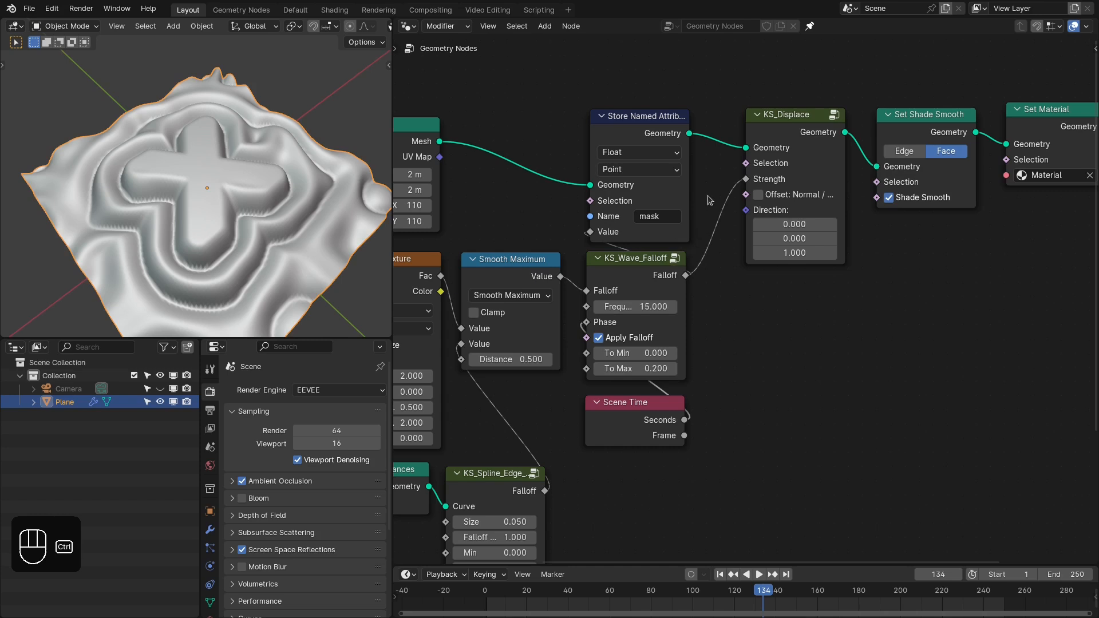
- Cut the link from KS_Wave_Falloff to KS_Displace's Strength and set the wave falloff's To Max to 1
right_click_drag(717, 210, 741, 306, "ctrl")
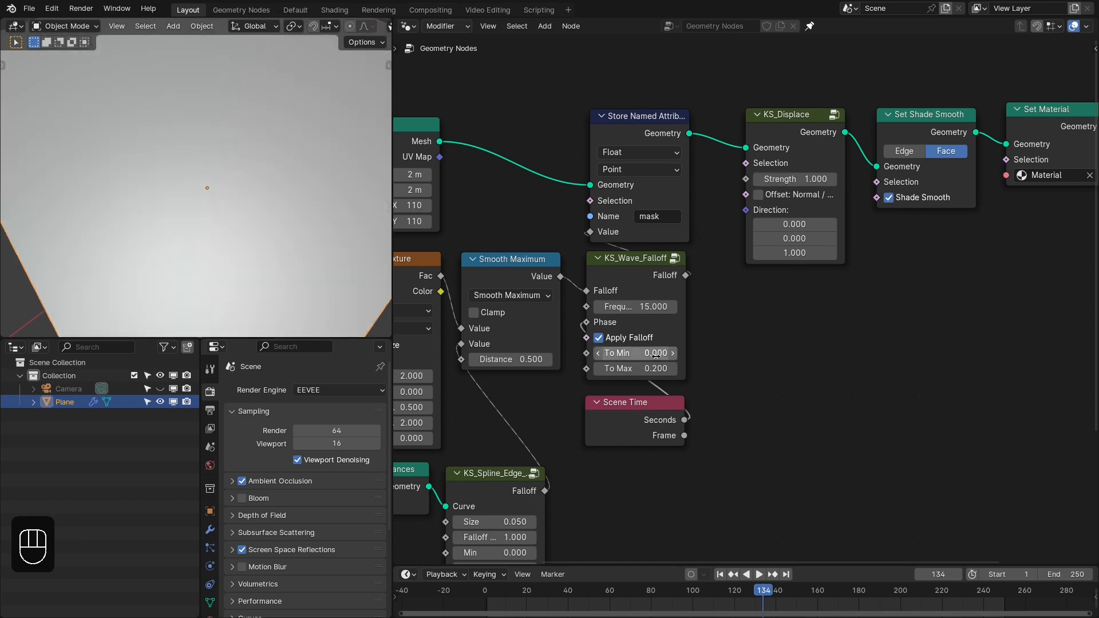
left_click(647, 368)
type("1")
key("Return")
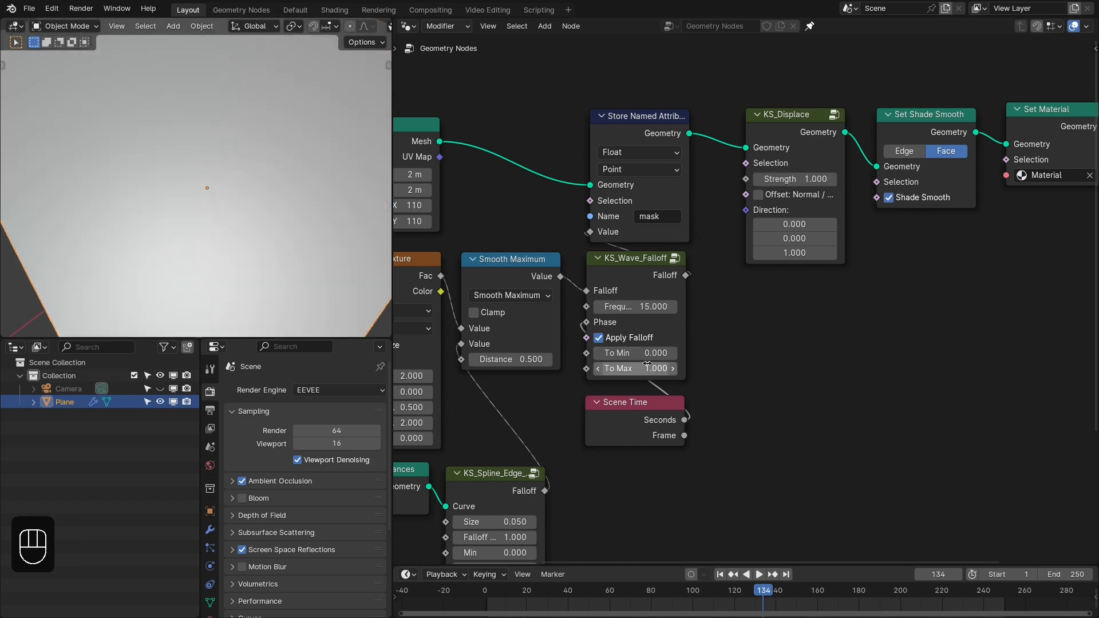
- Add a Named Attribute node below KS_Displace and feed its Attribute output into a new Multiply math node
key("shift+a")
left_click(784, 320)
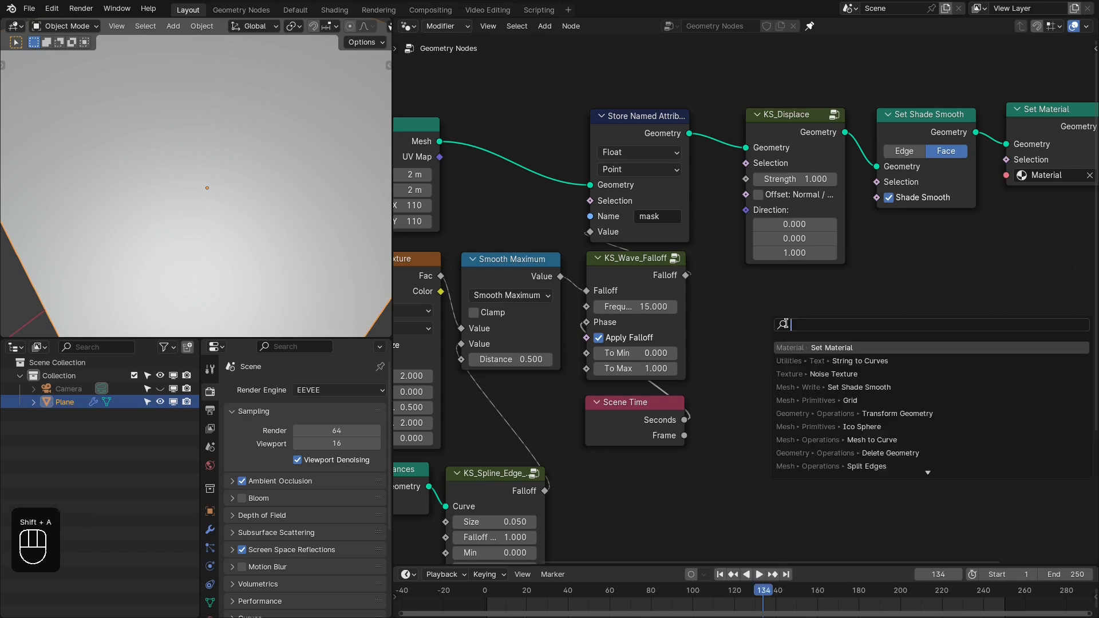
type("named")
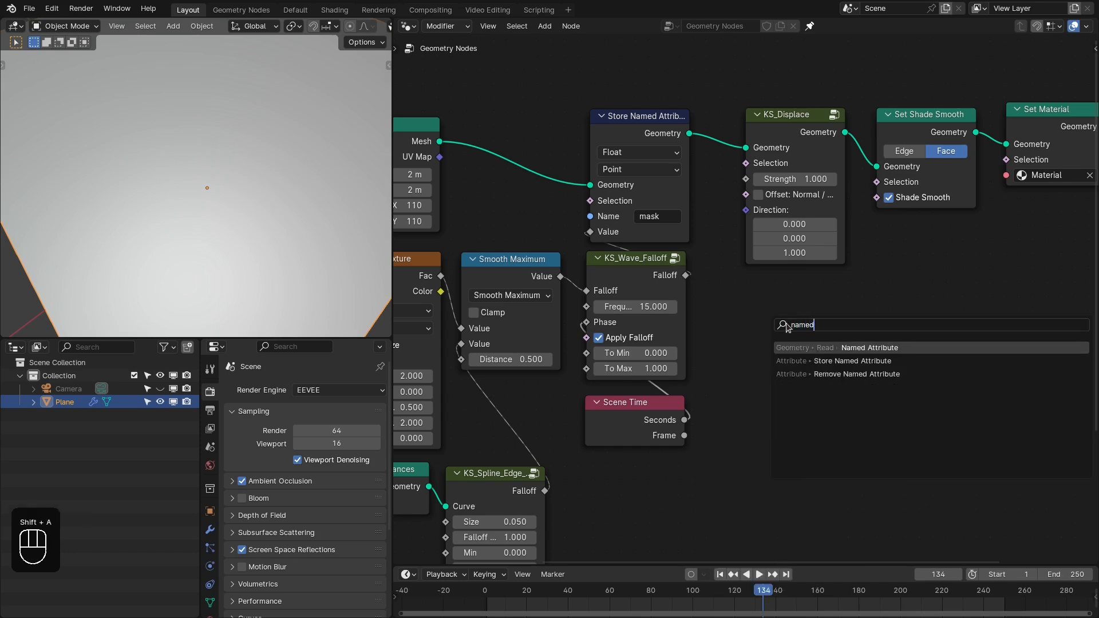
key("Return")
left_click(773, 338)
left_click_drag(848, 347, 892, 340)
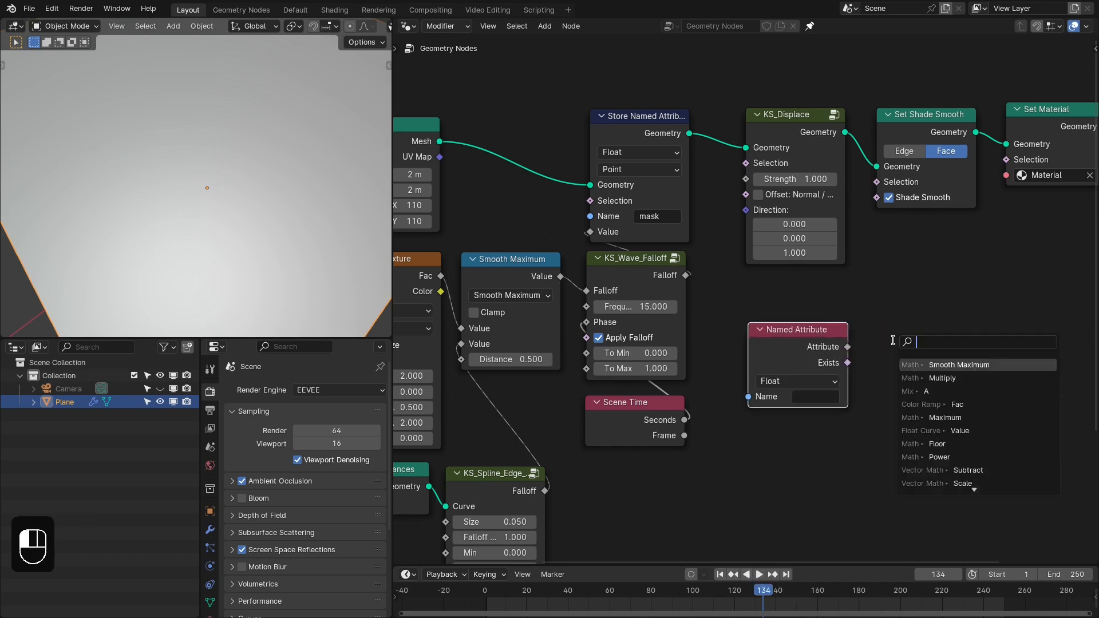
type("mu")
key("Return")
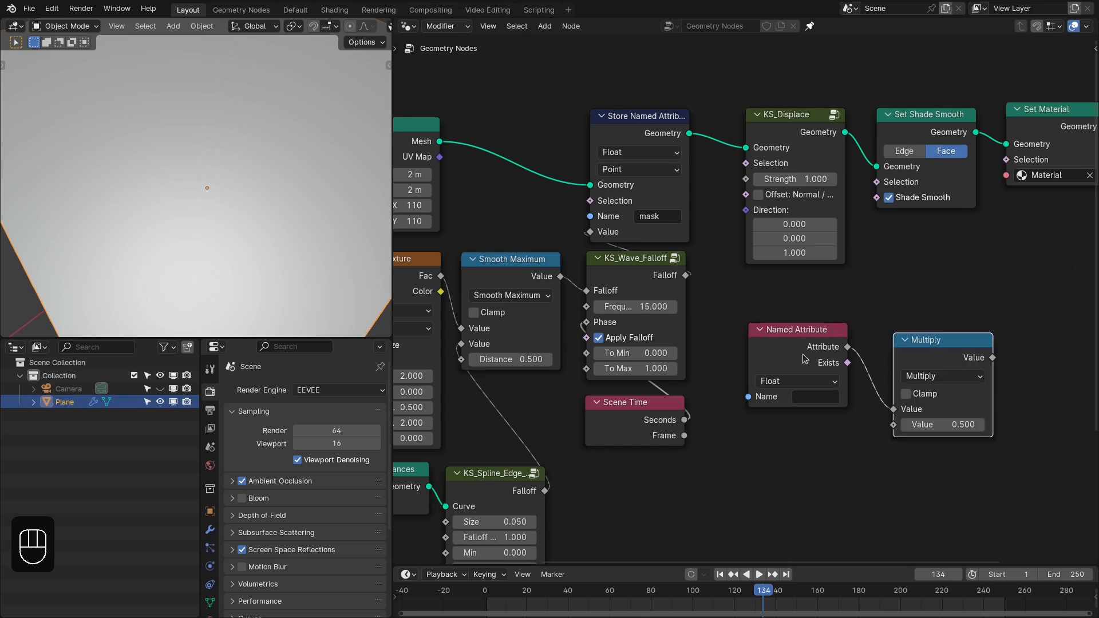
- Stack the Multiply and Named Attribute nodes beneath KS_Displace and connect the Multiply result to KS_Displace's Strength
left_click_drag(796, 330, 793, 412)
left_click_drag(929, 347, 781, 292)
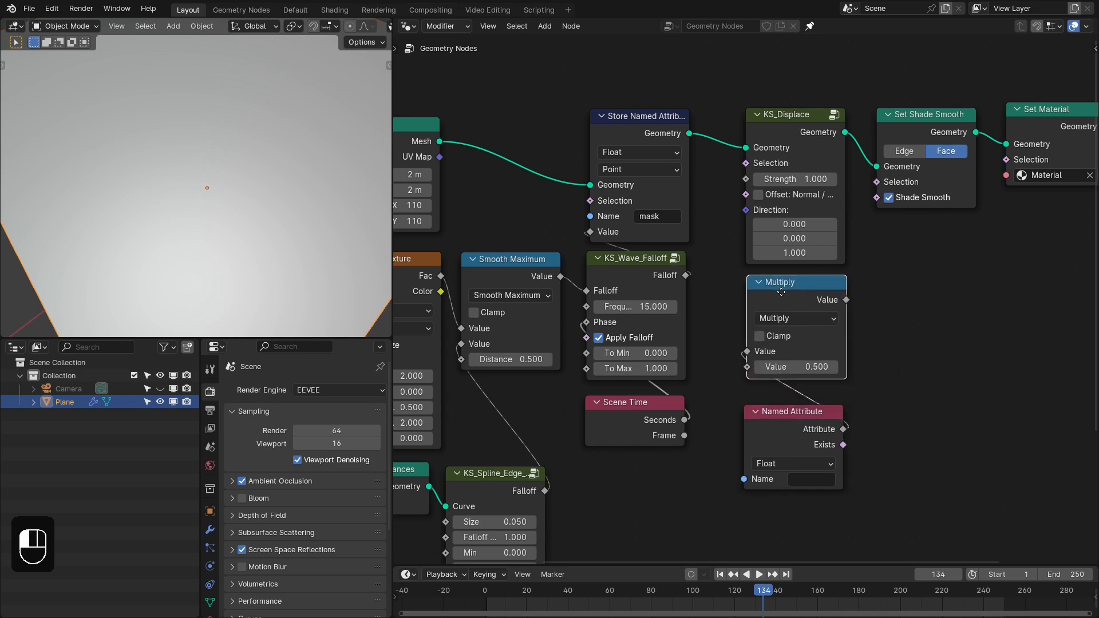
left_click_drag(780, 414, 785, 397)
left_click_drag(846, 299, 745, 179)
- Set the Multiply node's second value to 0.2 and the Named Attribute node's Name to "mask"
left_click(798, 367)
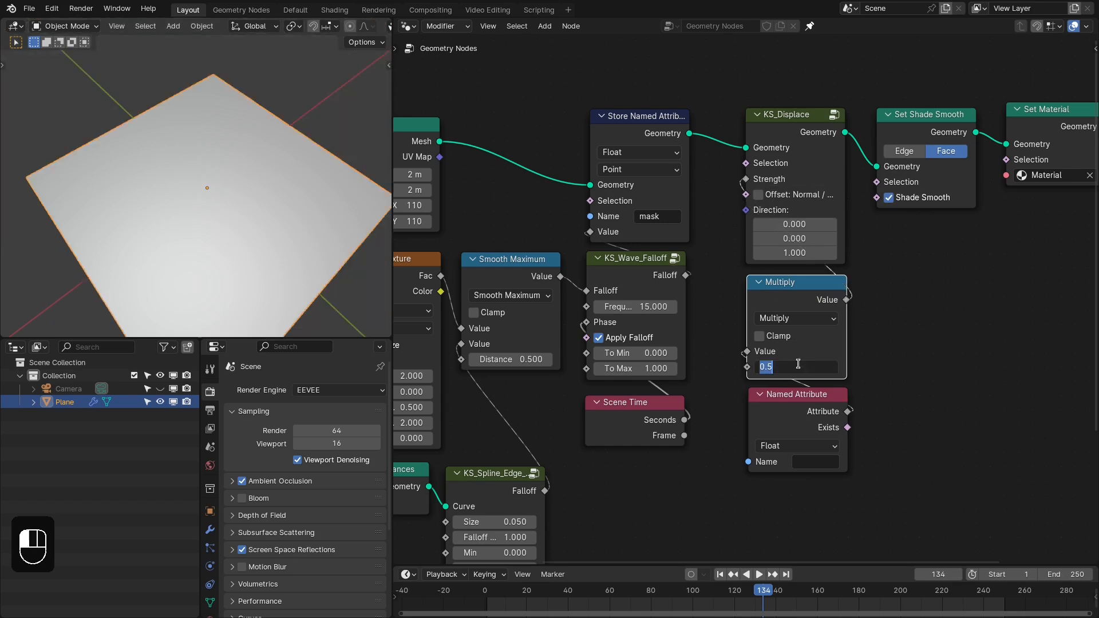
type(".2")
key("Return")
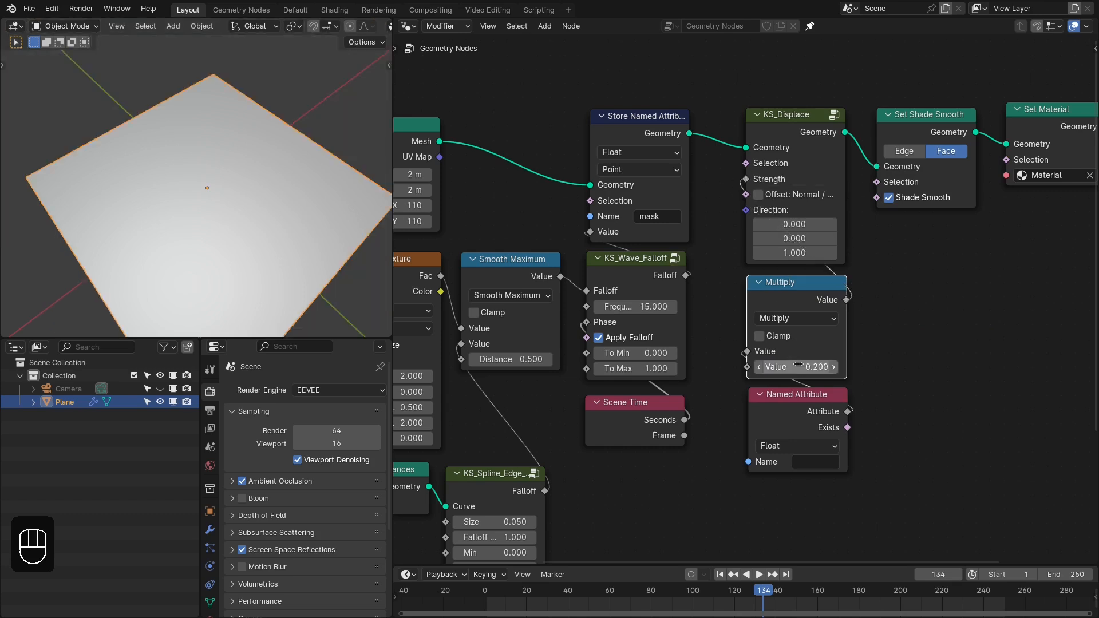
left_click(812, 463)
type("mask")
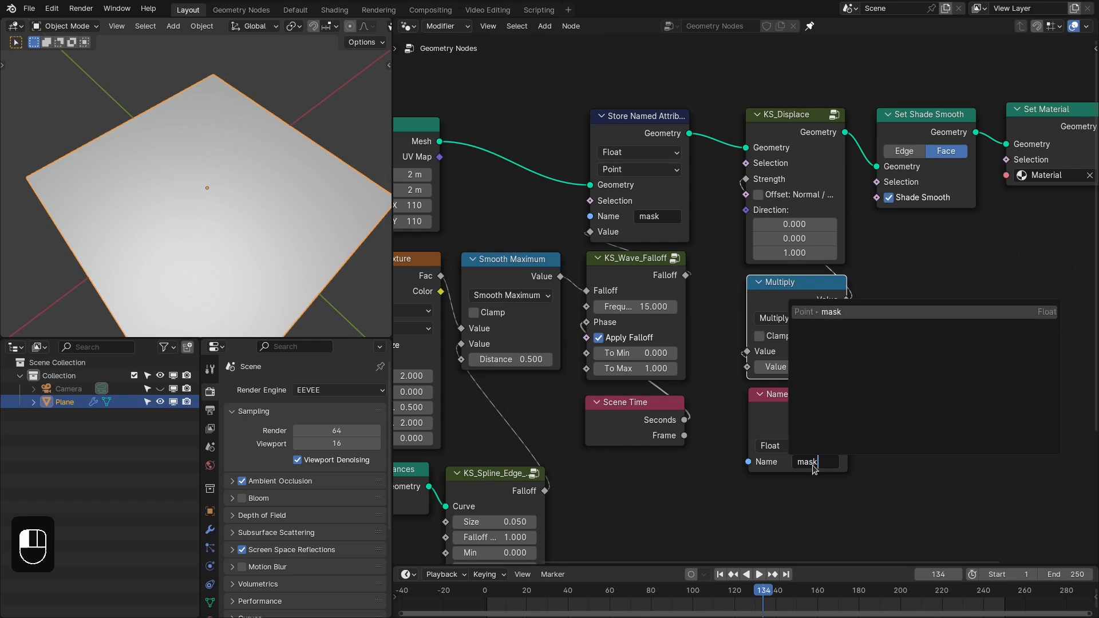
key("Return")
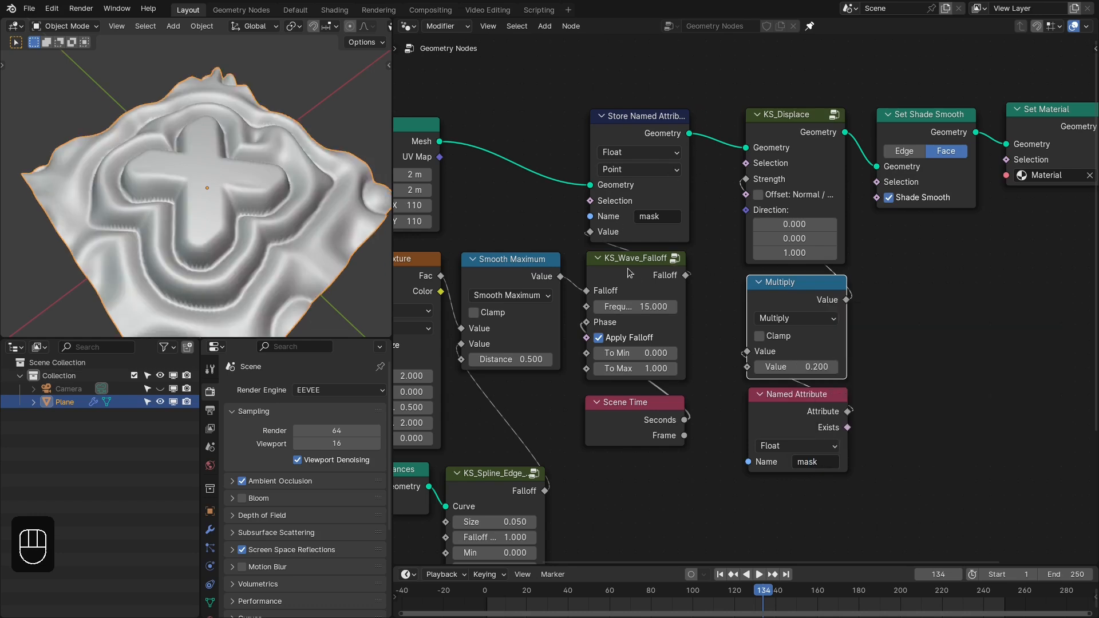
- Move the Set Shade Smooth, Set Material and Group Output nodes closer to KS_Displace
left_click_drag(616, 78, 645, 154)
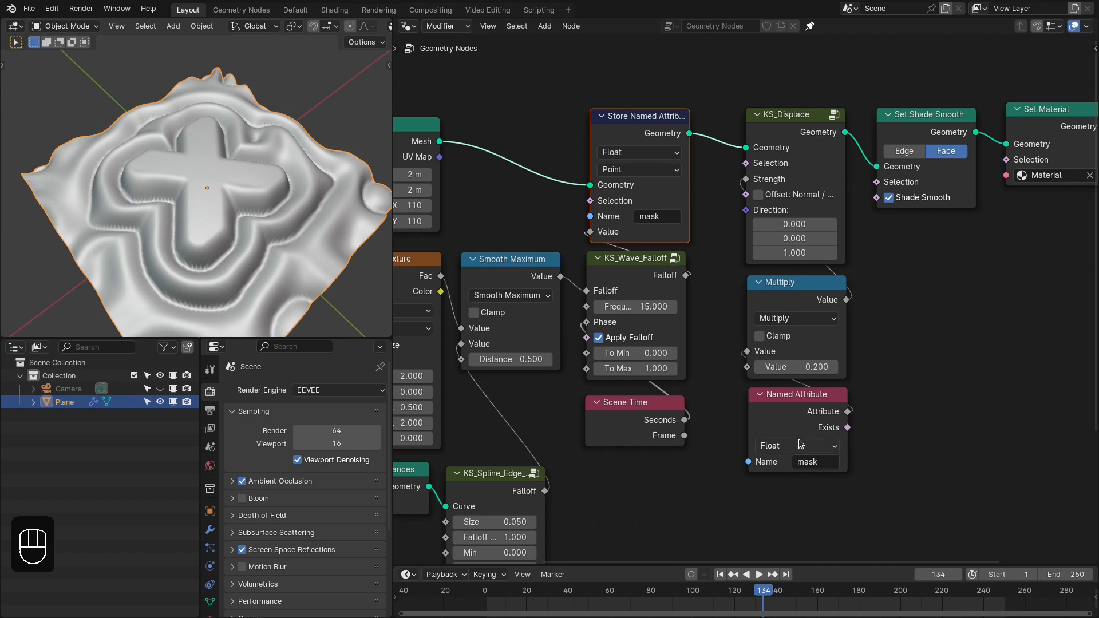
left_click_drag(745, 94, 782, 413)
right_click_drag(782, 413, 788, 413)
scroll(910, 320, "down", 3)
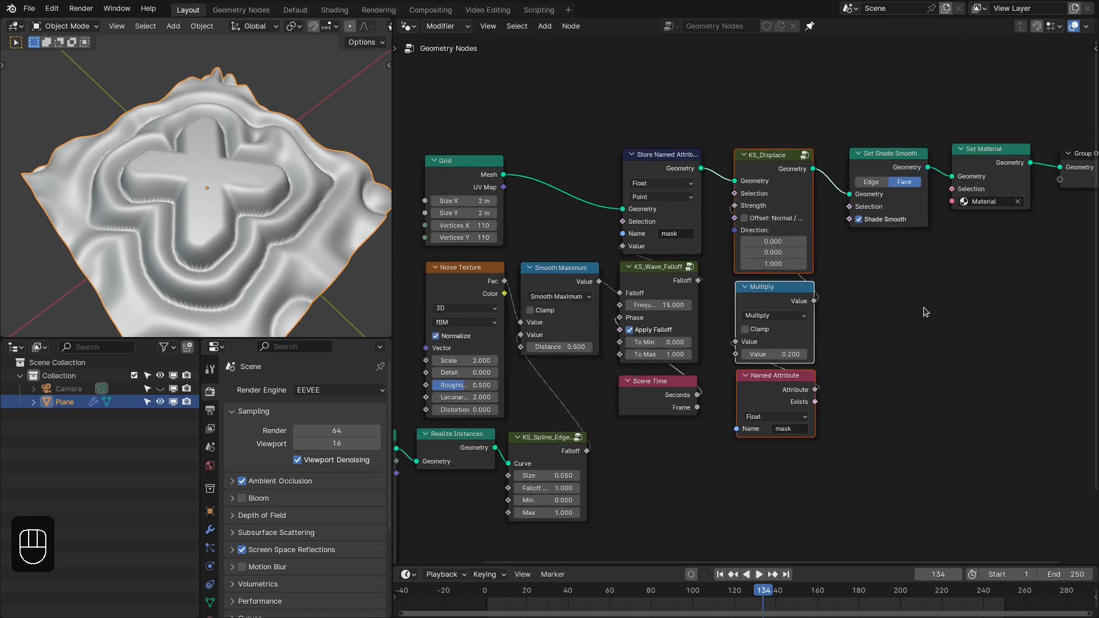
left_click_drag(886, 261, 1070, 169)
right_click_drag(1010, 191, 995, 190)
left_click(990, 253)
middle_click_drag(876, 281, 930, 279)
middle_click_drag(230, 195, 256, 178)
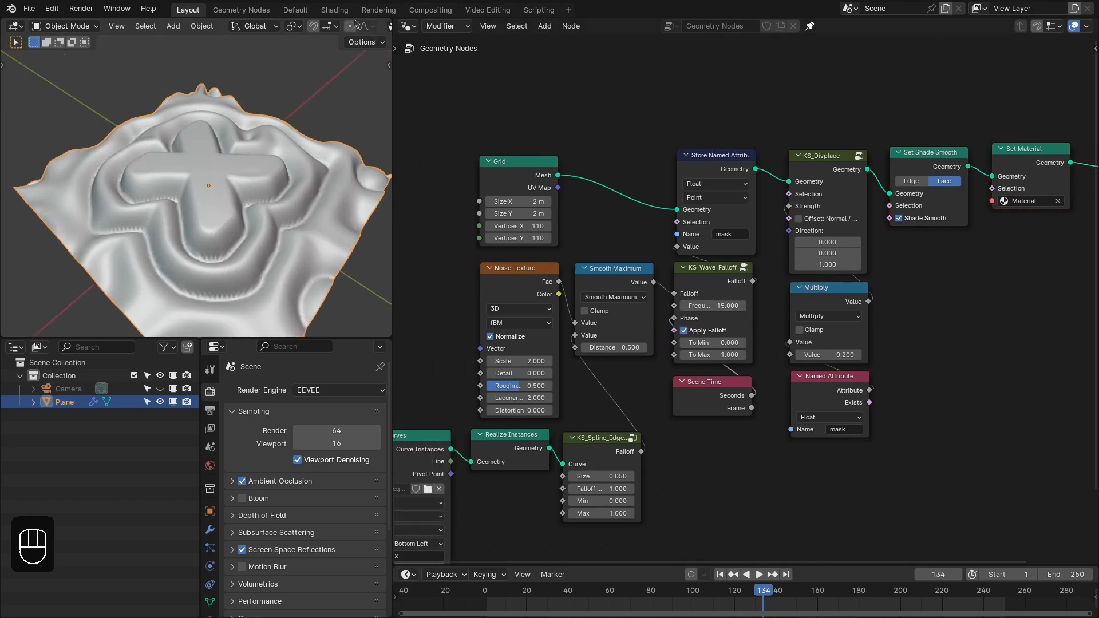
- In the Shading workspace, set the material's Attribute node Name to "mask"
left_click(335, 10)
left_click(565, 262)
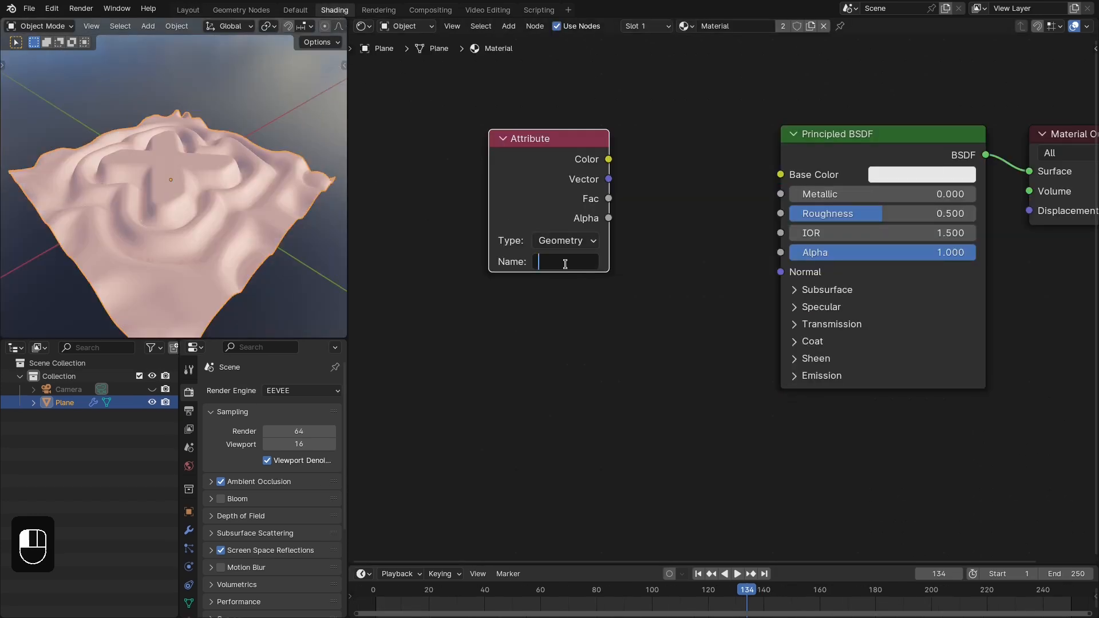
type("mask")
key("Return")
- Move the Attribute node away from the Principled BSDF, feed its Fac into a new Color Ramp and preview the ramp on the surface
left_click_drag(511, 167, 360, 161)
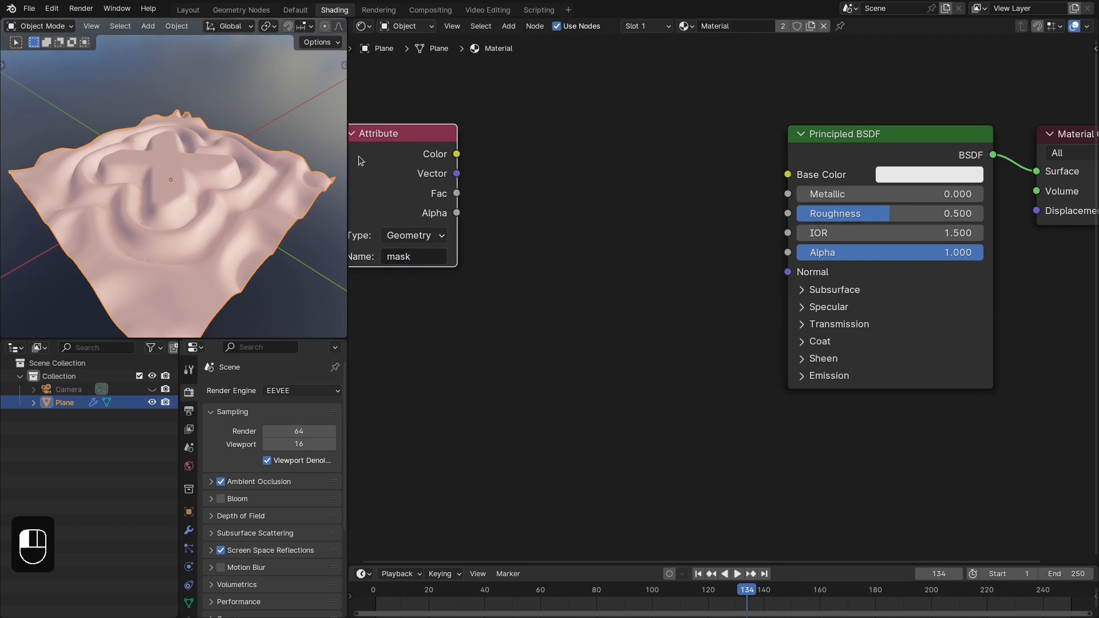
left_click_drag(457, 193, 506, 147)
type("ramp")
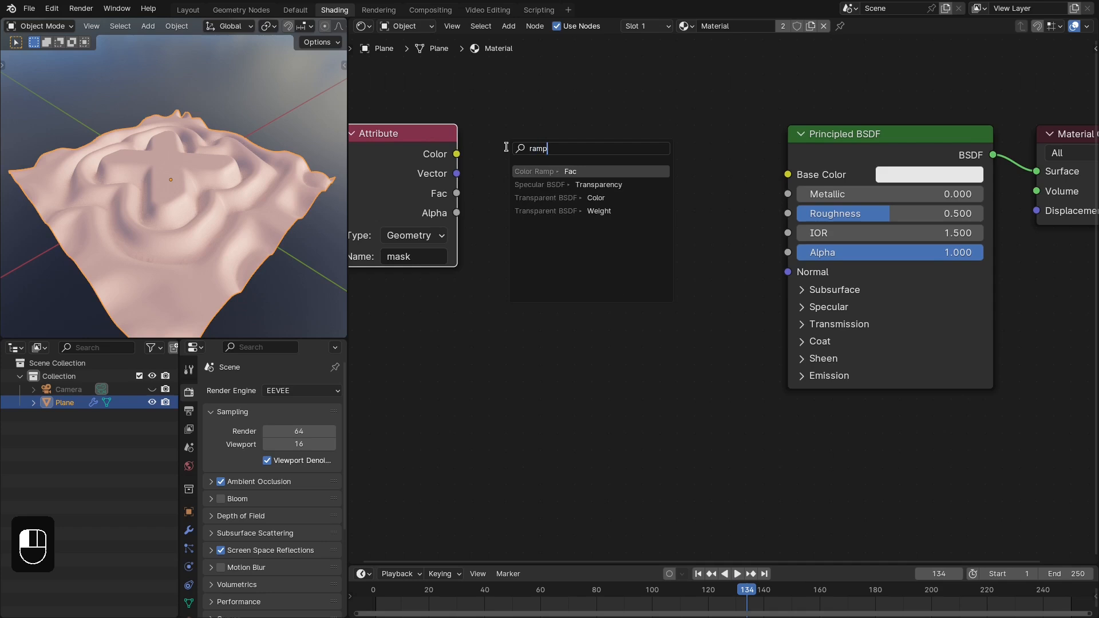
key("Return")
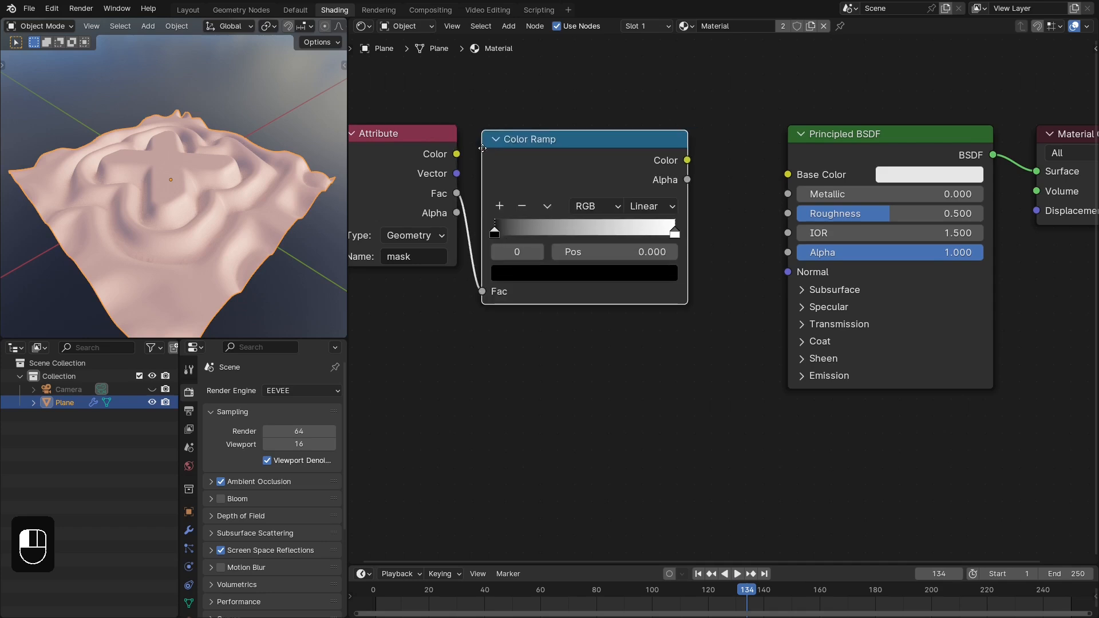
left_click(483, 148)
left_click(611, 171, "ctrl+shift")
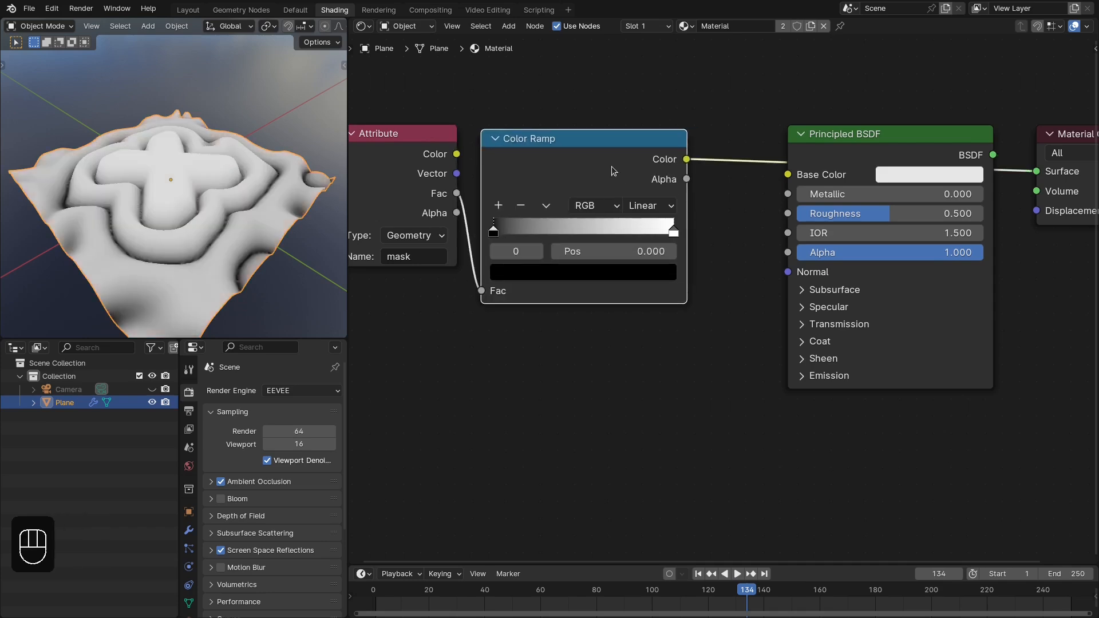
- Set the Color Ramp to Ease interpolation with the black stop at 0.368 and the white stop at 0.924
mouse_move(493, 231)
left_mouse_down()
mouse_move(585, 233)
mouse_move(577, 235)
left_mouse_up()
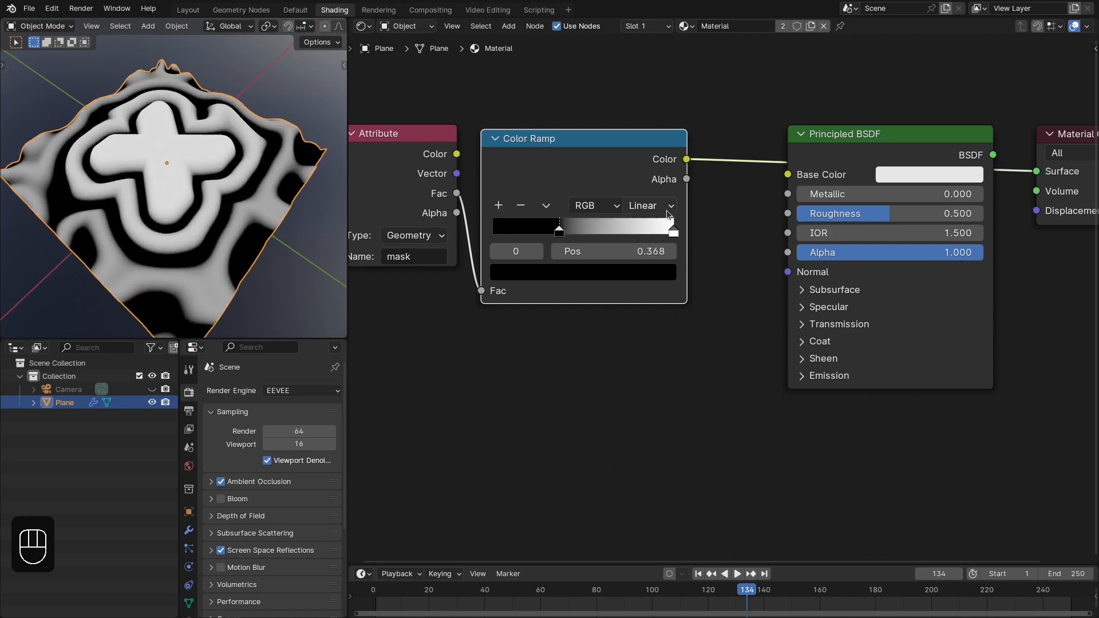
left_click(666, 211)
left_click(655, 248)
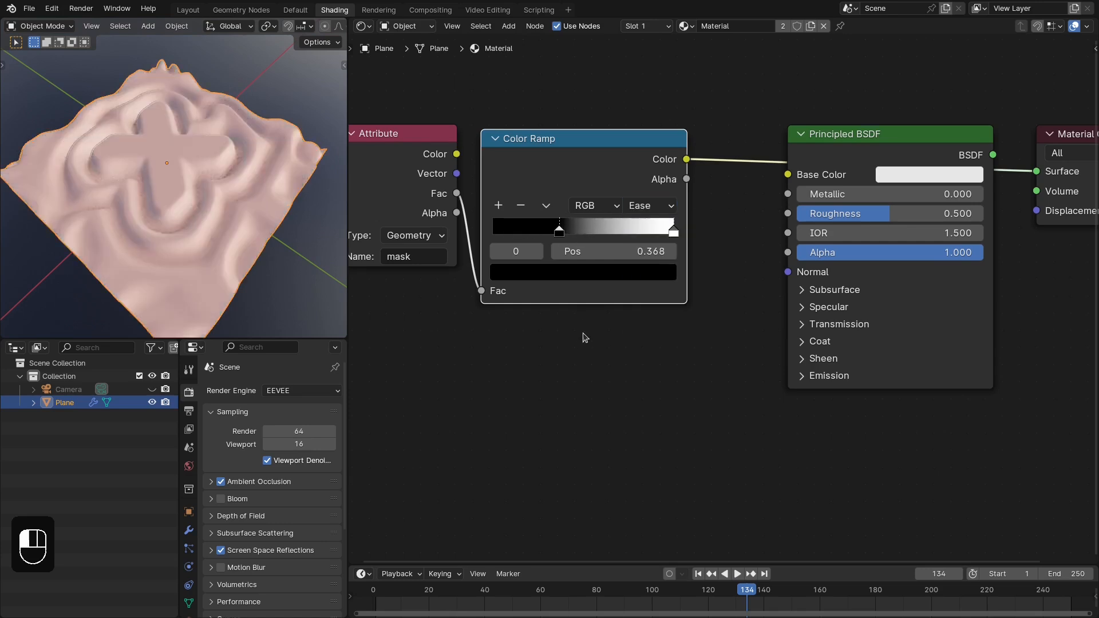
middle_click_drag(643, 328, 684, 330)
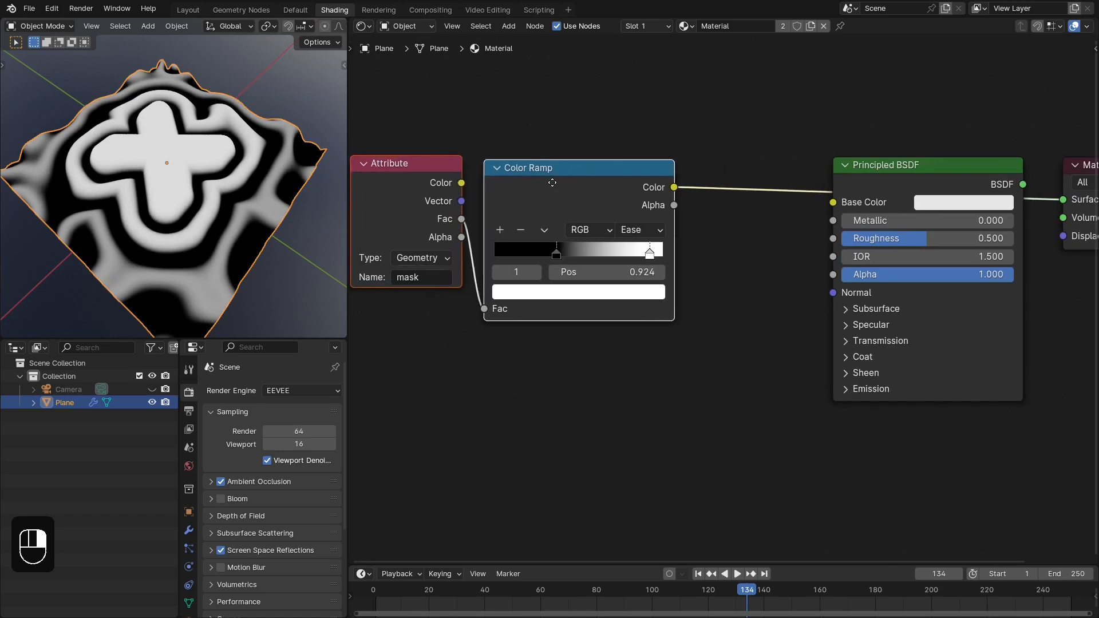
left_click(645, 155)
mouse_move(551, 179)
left_mouse_down()
mouse_move(540, 179)
mouse_move(562, 165)
left_mouse_up()
left_click(561, 167)
- Add a Mix node between the Color Ramp and the Principled BSDF and set its data type to Color
left_click(698, 147)
key("shift+a")
type("m")
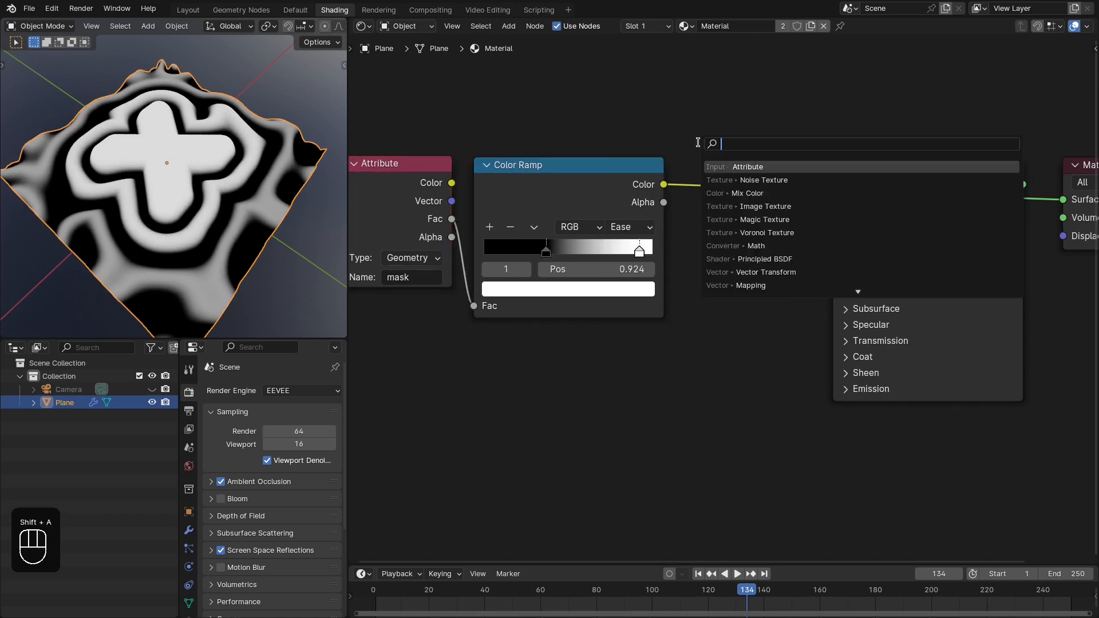
type("ix")
key("Return")
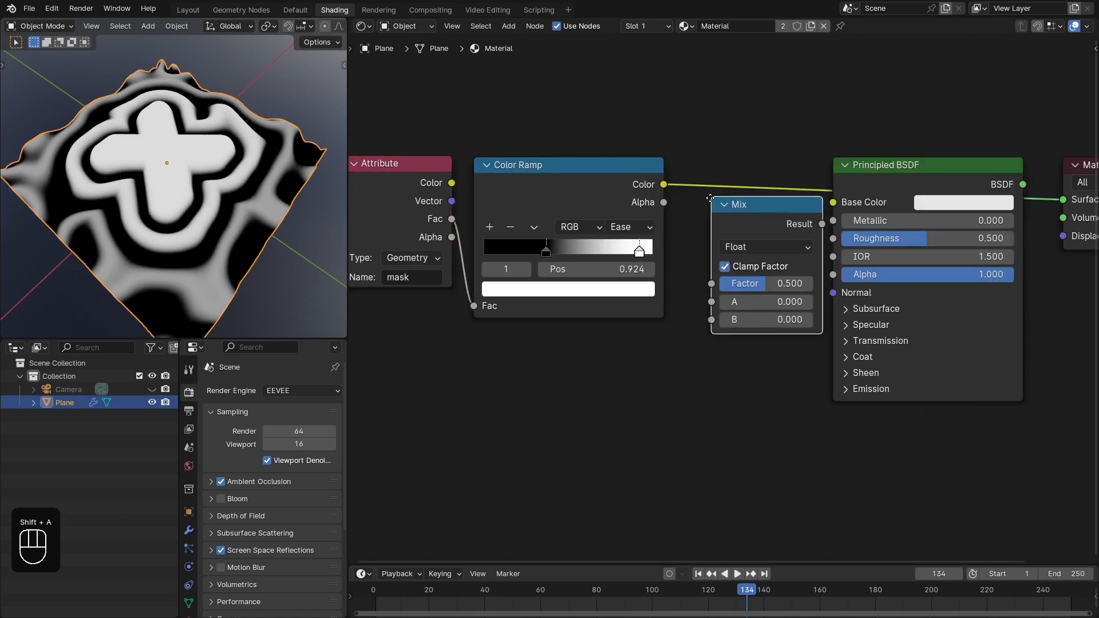
left_click(730, 238)
left_click(732, 249)
left_click(736, 321)
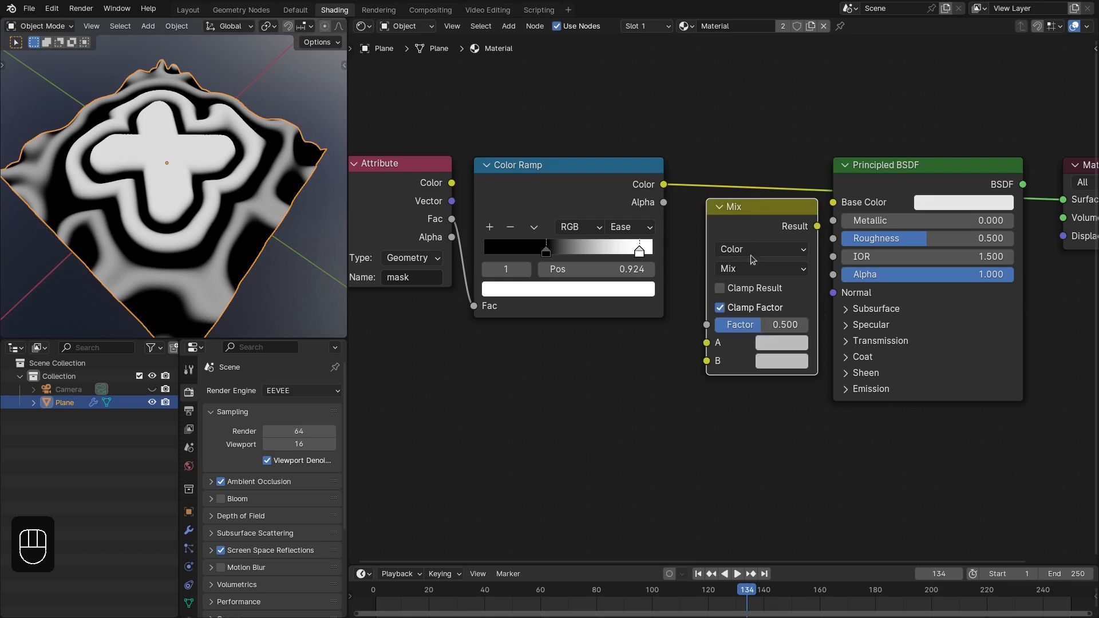
- Connect the Color Ramp to the Mix Factor and the Mix Result to Base Color, with the Principled BSDF driving the material output
left_click_drag(748, 212, 739, 167)
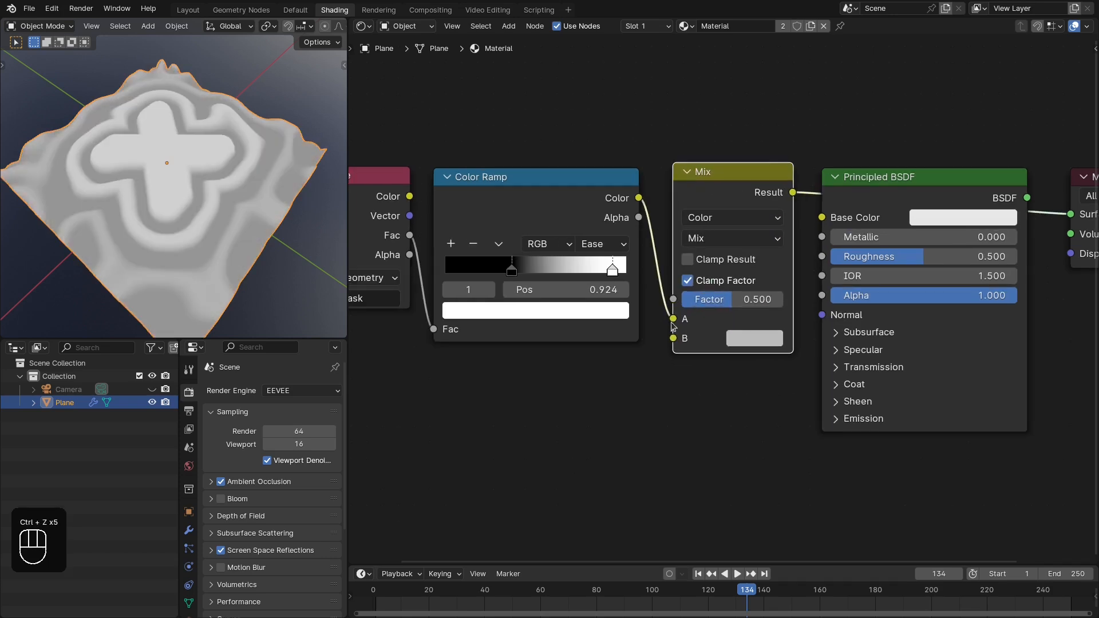
left_click_drag(673, 320, 671, 294)
left_click_drag(792, 197, 821, 218)
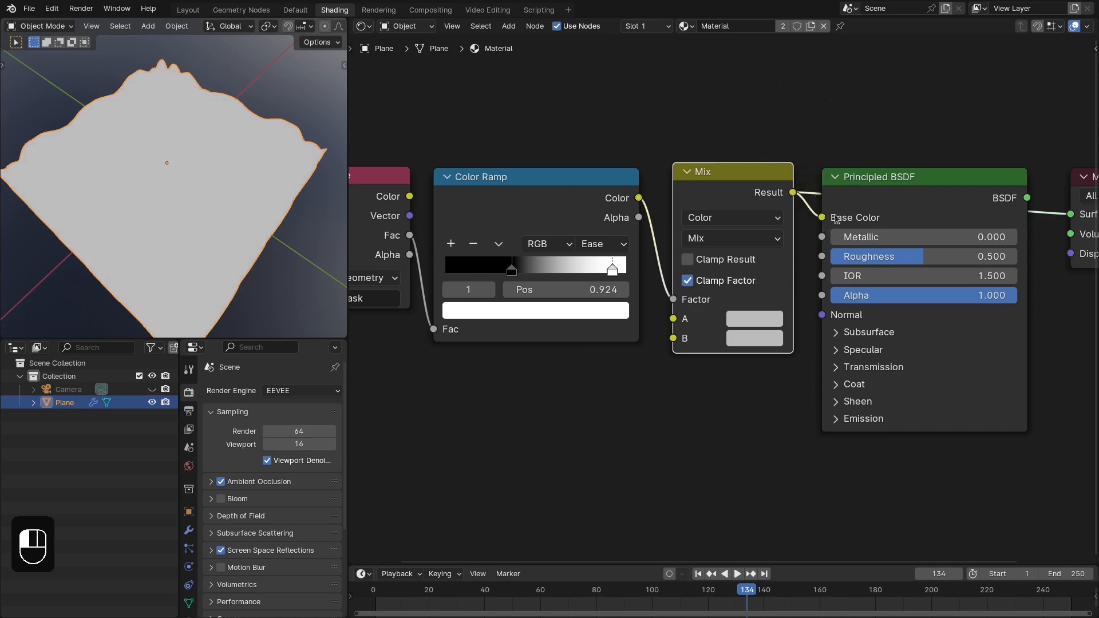
left_click(927, 196, "ctrl+shift")
scroll(859, 243, "down", 1)
scroll(781, 347, "up", 2)
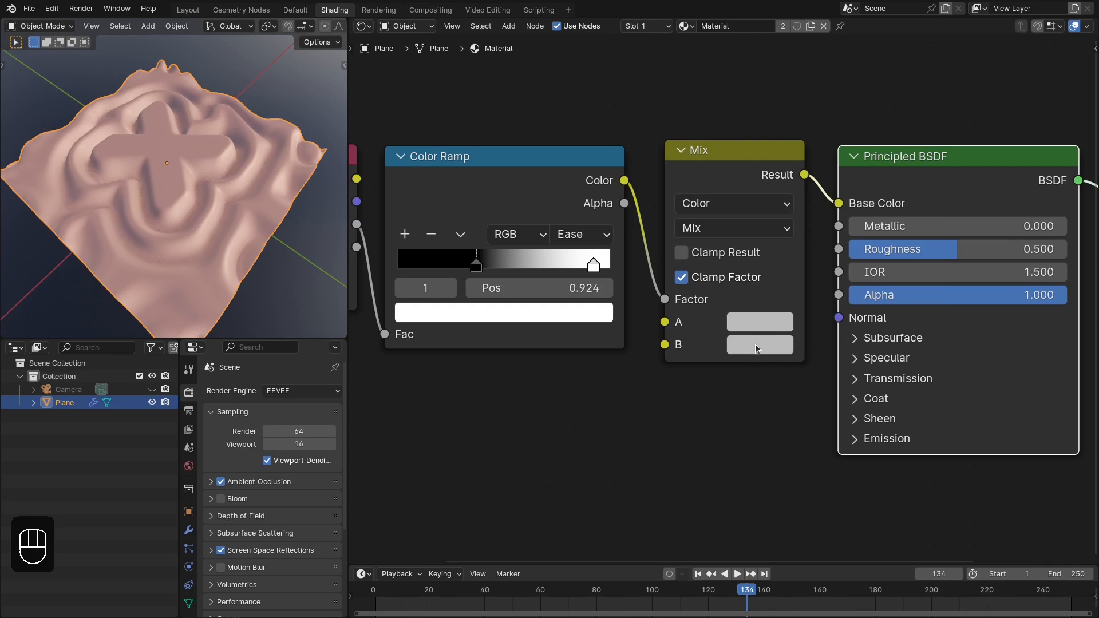
- Set the Mix node's color B to orange and color A to cyan with Hue 0.532, Saturation 0.965 and Value 0.831
left_click(756, 345)
left_click_drag(931, 73, 927, 45)
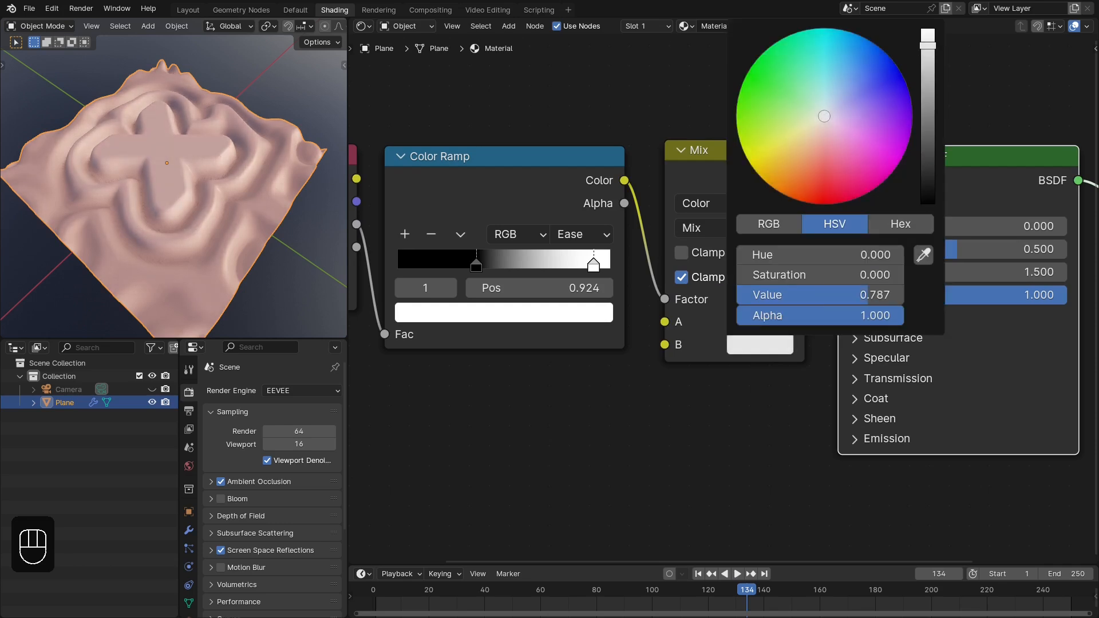
left_click_drag(816, 139, 792, 184)
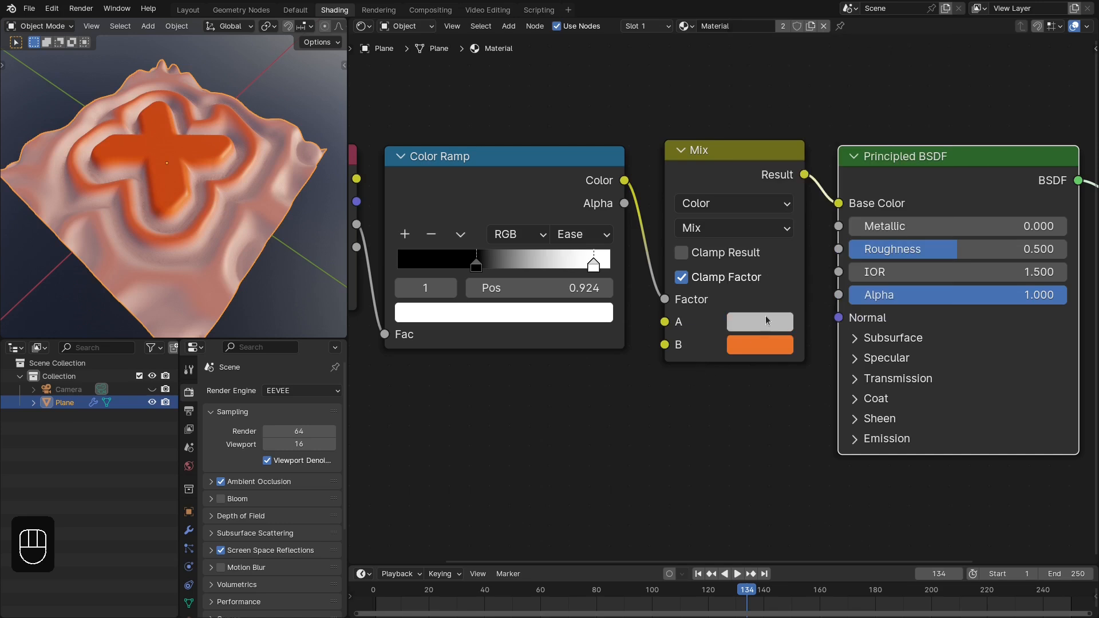
left_click(760, 322)
left_click(751, 320)
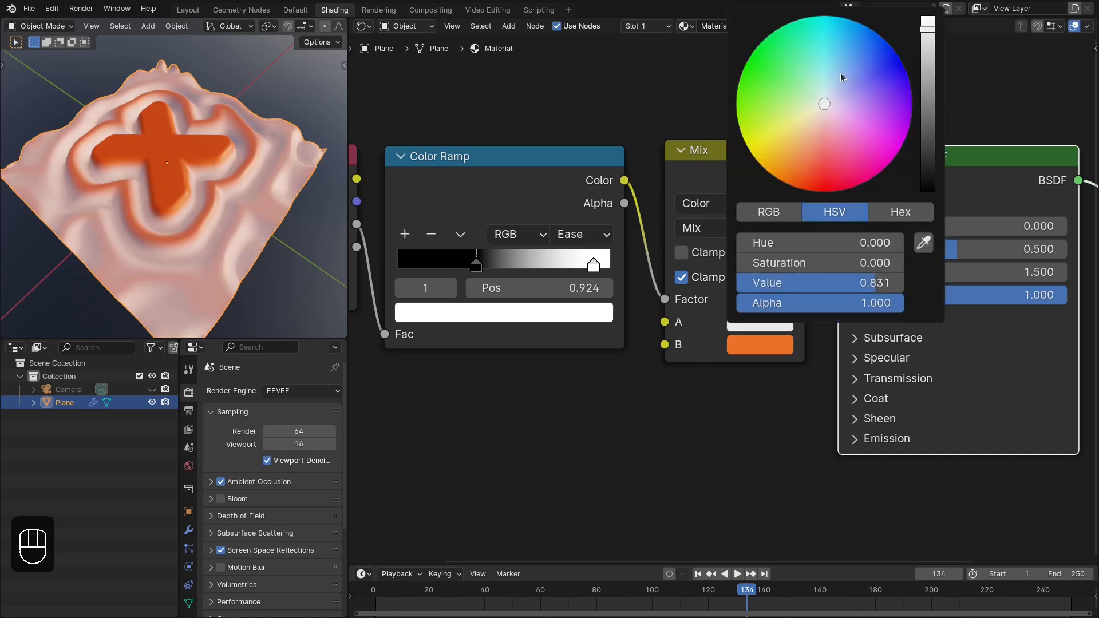
left_click_drag(841, 77, 826, 37)
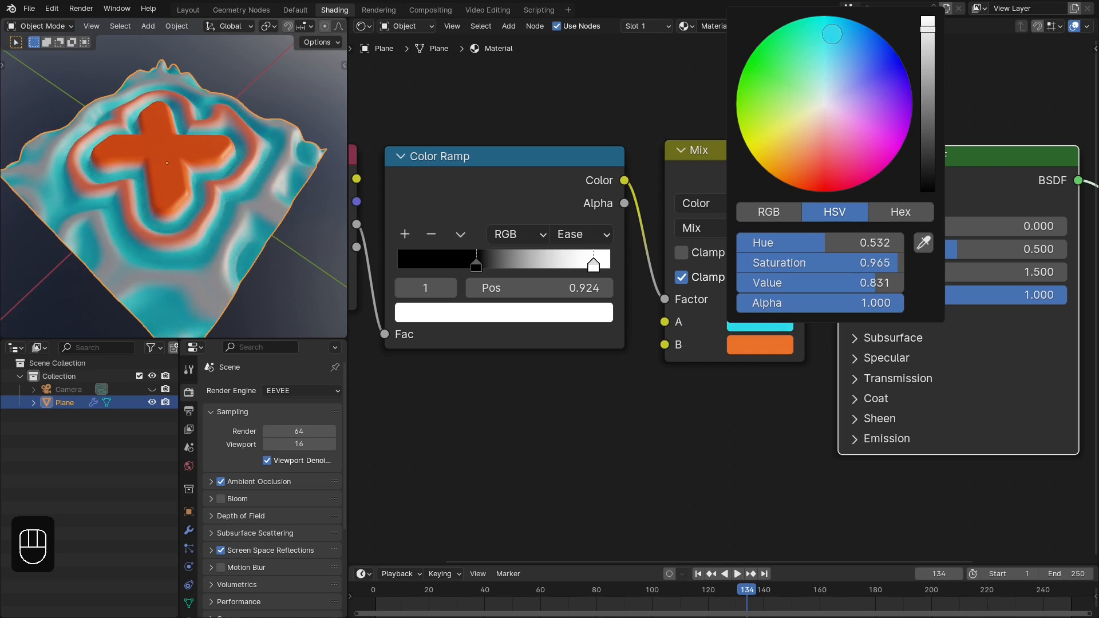
- Set the Principled BSDF's Roughness to 0.35 and check the surface from another angle
middle_click_drag(105, 161, 166, 206)
scroll(841, 241, "up", 2)
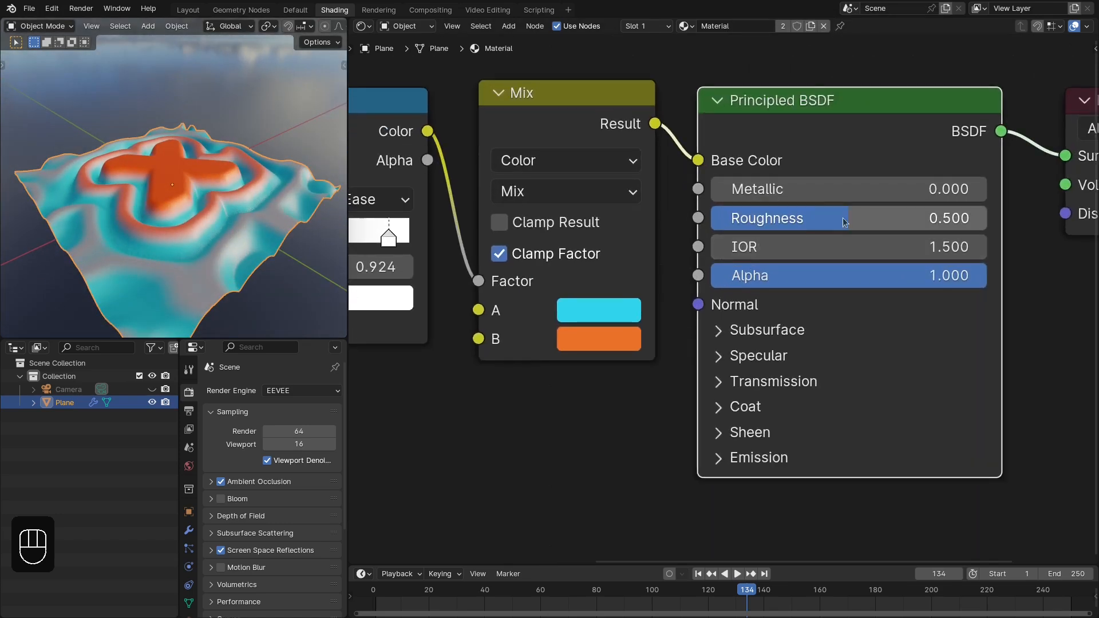
left_click(843, 218)
type(".35")
key("Return")
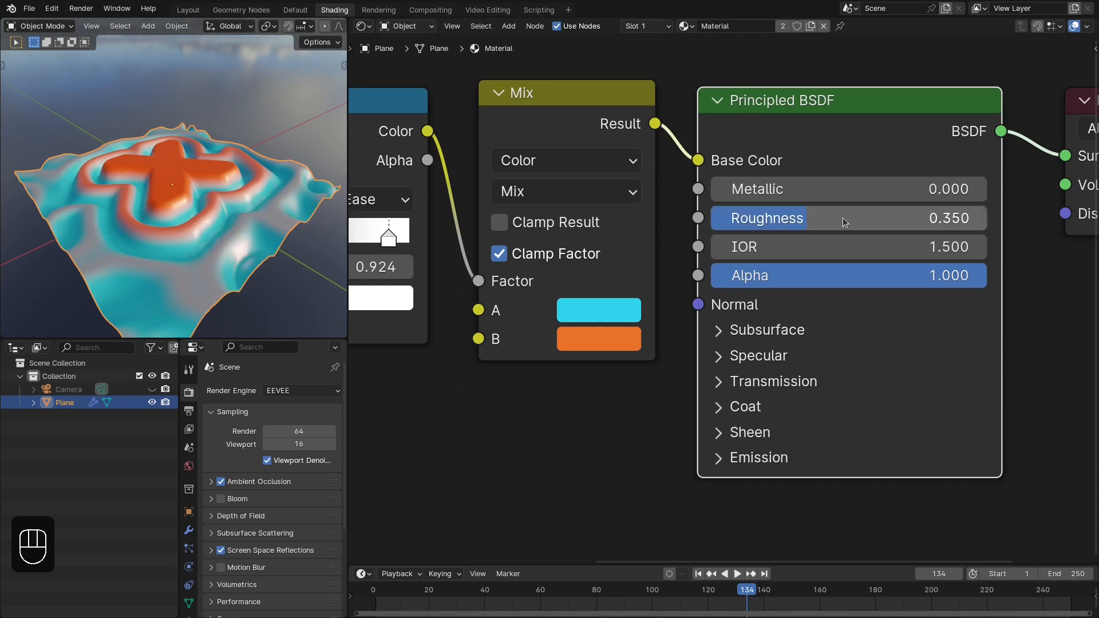
middle_click_drag(219, 153, 220, 183)
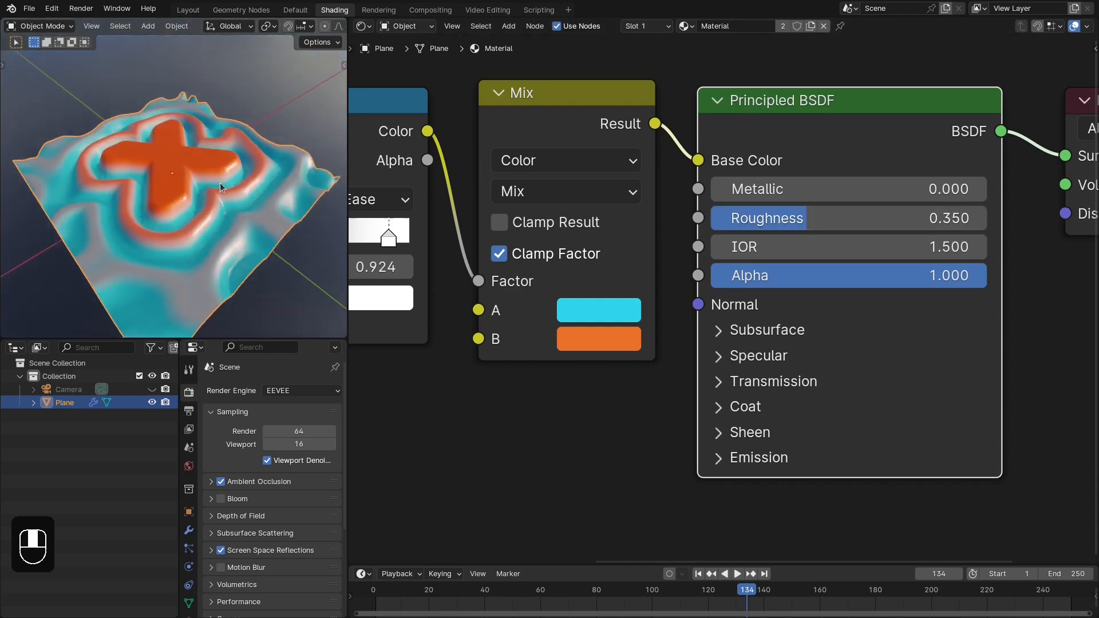
- Set the Principled BSDF's Sheen Weight to 1 and its Sheen Tint to pink
left_click(775, 437)
middle_click_drag(776, 452, 782, 282)
mouse_move(789, 296)
left_mouse_down()
mouse_move(941, 295)
mouse_move(993, 313)
left_mouse_up()
left_click(954, 359)
mouse_move(868, 217)
left_mouse_down()
mouse_move(877, 185)
mouse_move(876, 197)
left_mouse_up()
middle_click_drag(185, 217, 235, 191)
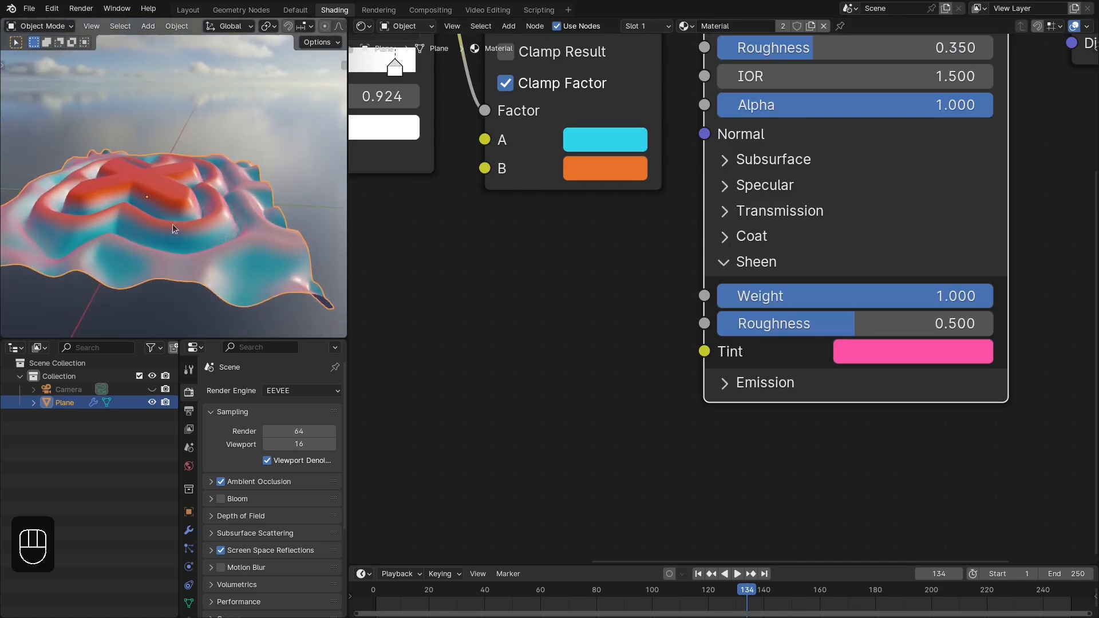
- Deselect all objects and examine the sheen shading on the surface from several angles
key("alt+a")
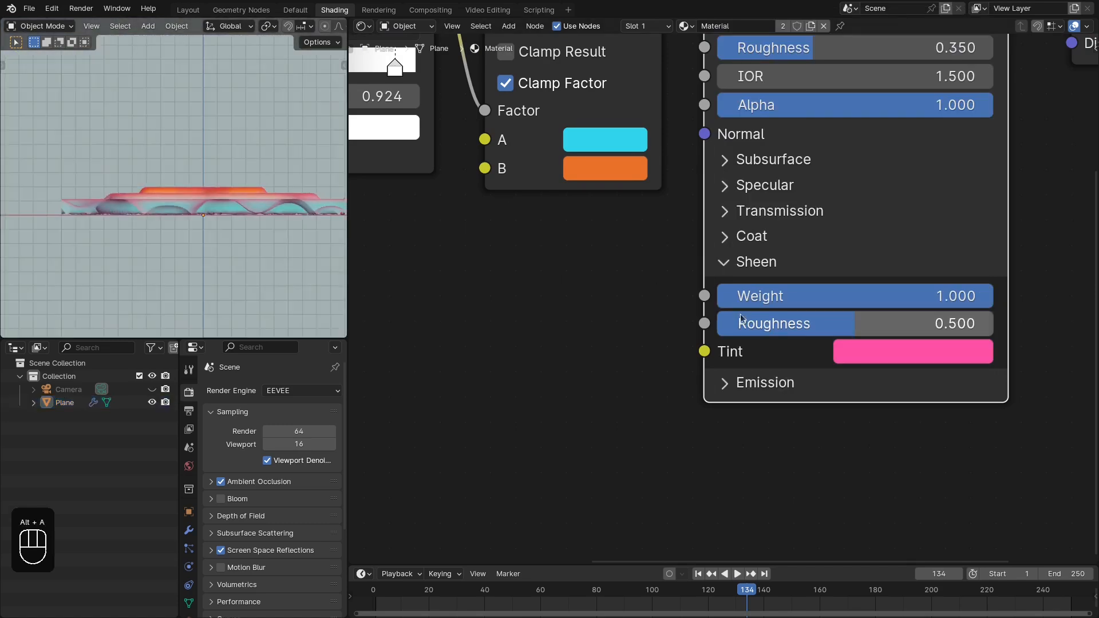
mouse_move(137, 234)
middle_mouse_down()
mouse_move(217, 269)
mouse_move(263, 272)
middle_mouse_up()
mouse_move(848, 312)
left_mouse_down()
mouse_move(572, 312)
mouse_move(848, 312)
left_mouse_up()
middle_click_drag(262, 173, 386, 252)
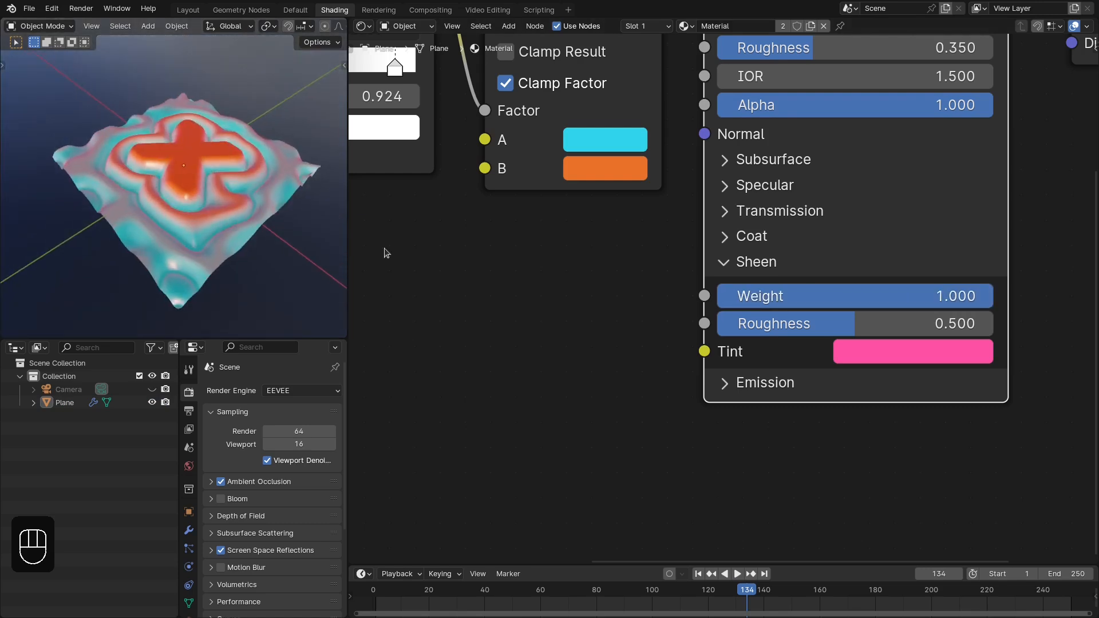
- Adjust the Coat Weight of the Principled BSDF and check its effect on the surface
left_click(782, 267)
left_click(765, 235)
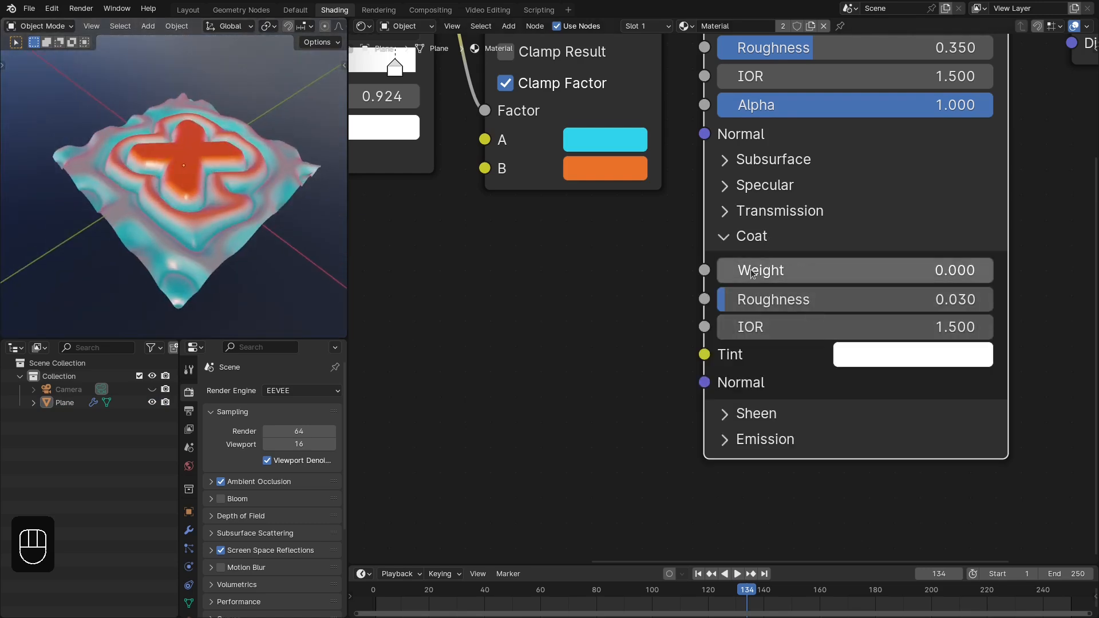
left_click_drag(752, 272, 989, 277)
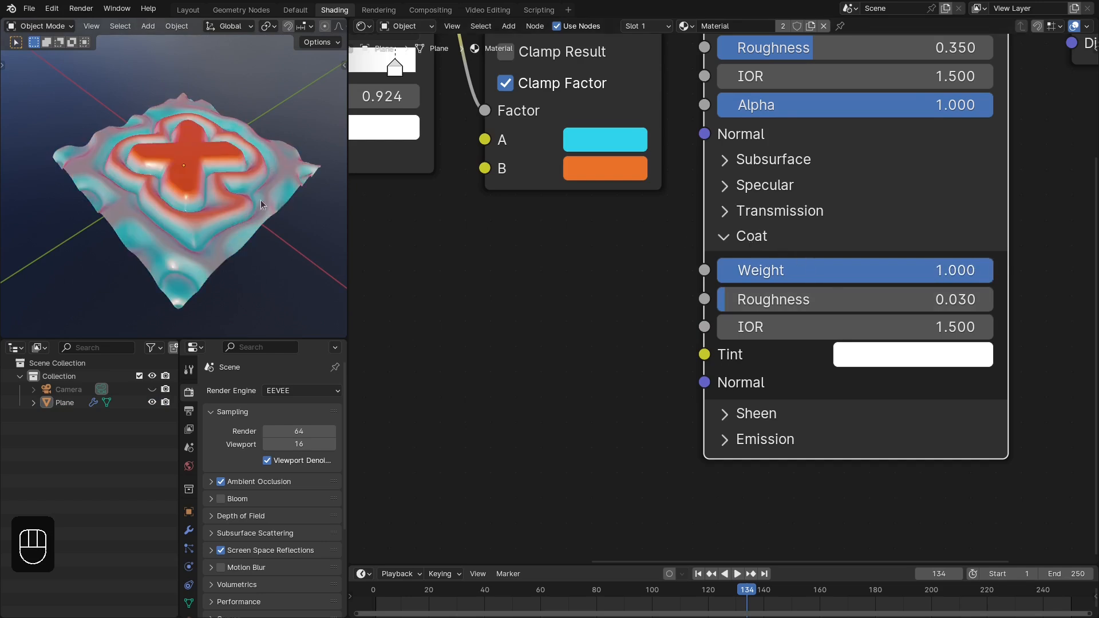
middle_click_drag(260, 200, 315, 168)
mouse_move(876, 272)
left_mouse_down()
mouse_move(693, 273)
mouse_move(956, 264)
left_mouse_up()
left_click(770, 236)
scroll(735, 249, "down", 1)
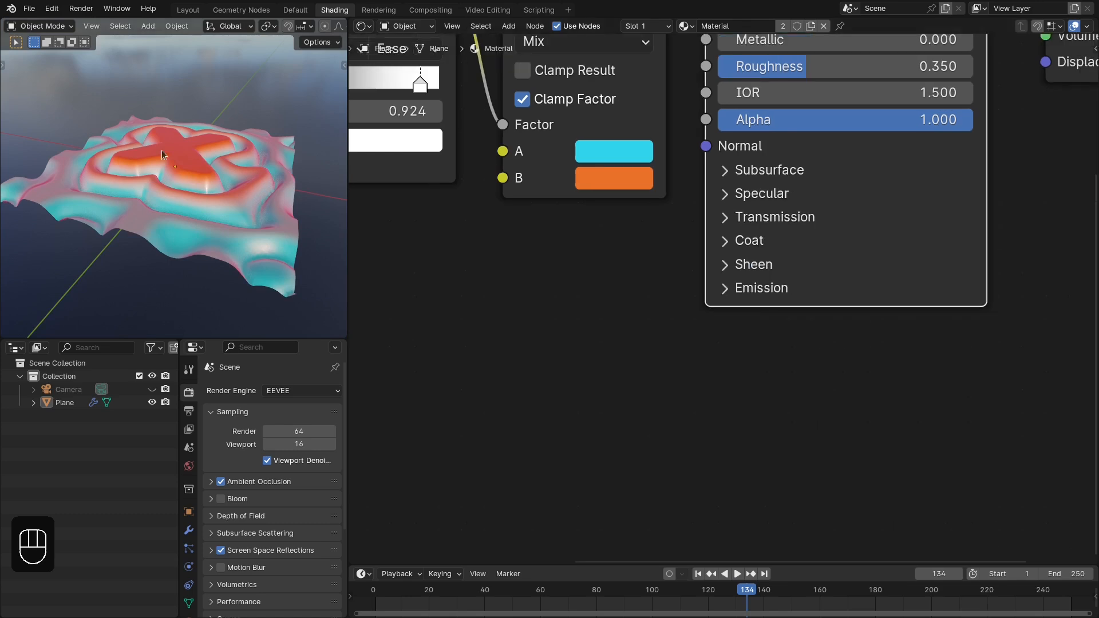
middle_click_drag(161, 150, 252, 182)
- Add a Bump node with its Normal output connected to the Principled BSDF's Normal input
scroll(590, 248, "down", 3)
middle_click_drag(681, 234, 905, 285)
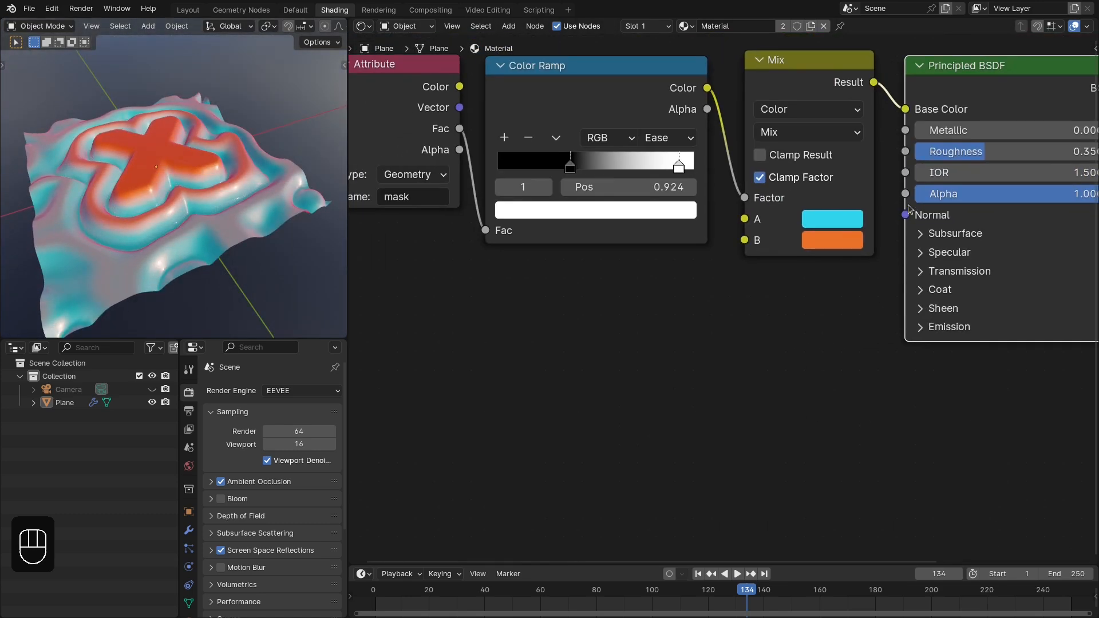
left_click_drag(907, 214, 813, 354)
type("bum")
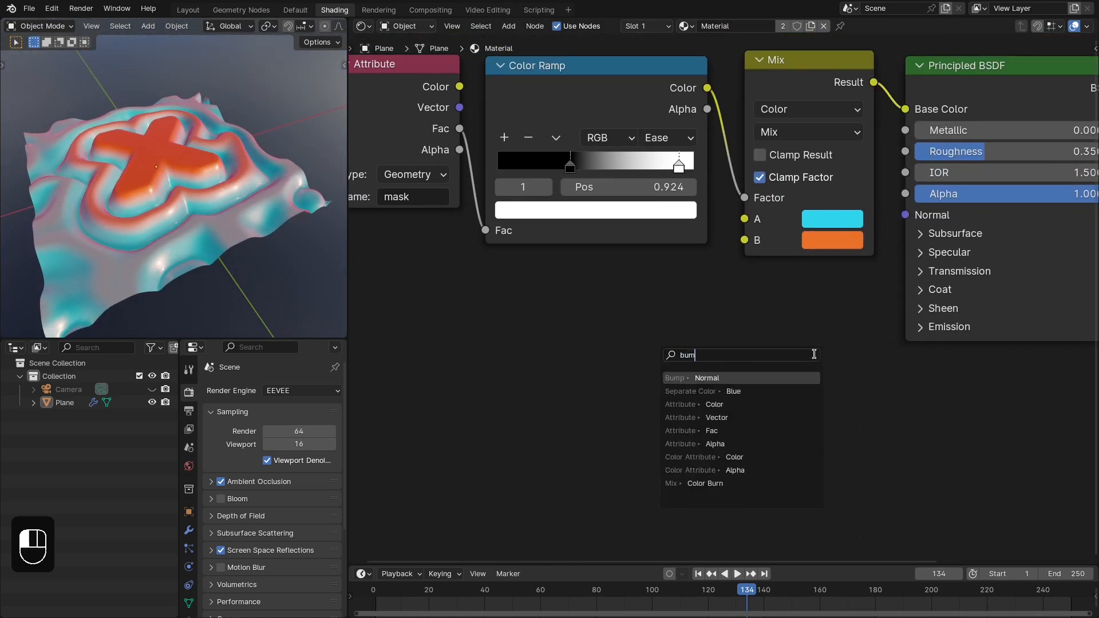
type("p")
key("Return")
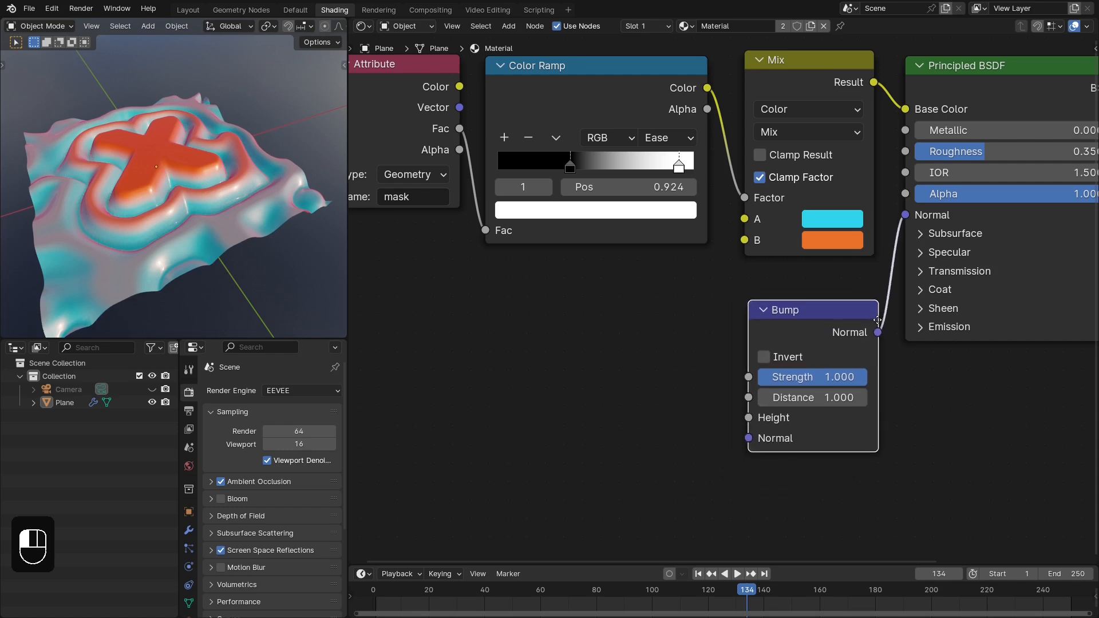
left_click(878, 321)
- Feed the Bump Height from a Voronoi Texture's Distance and give that texture a Mapping and Texture Coordinate setup
left_click_drag(748, 417, 667, 396)
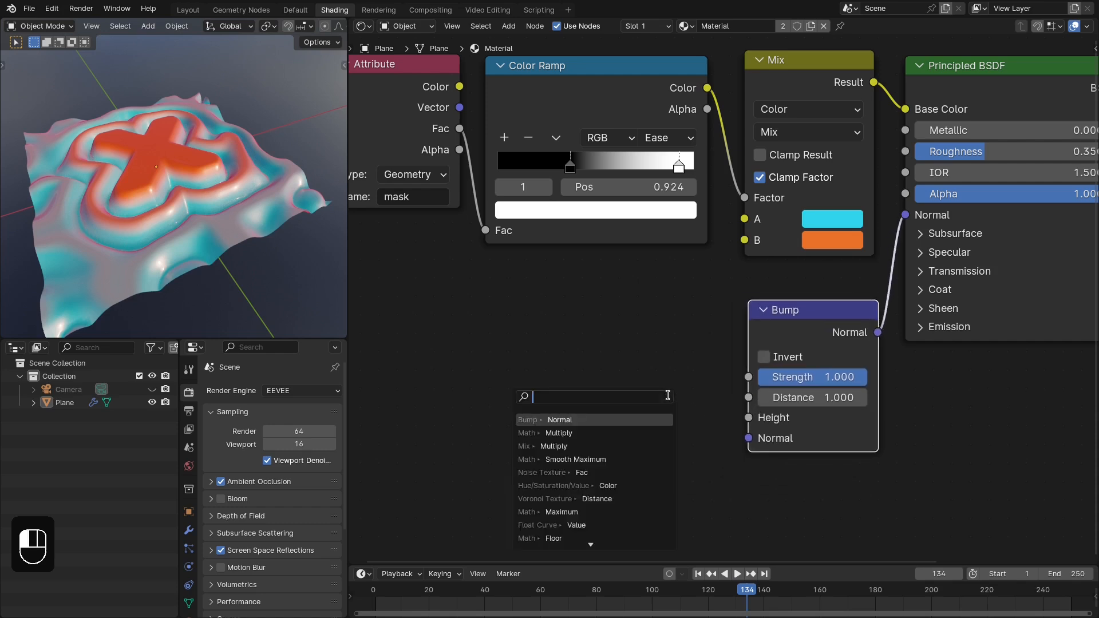
type("voro")
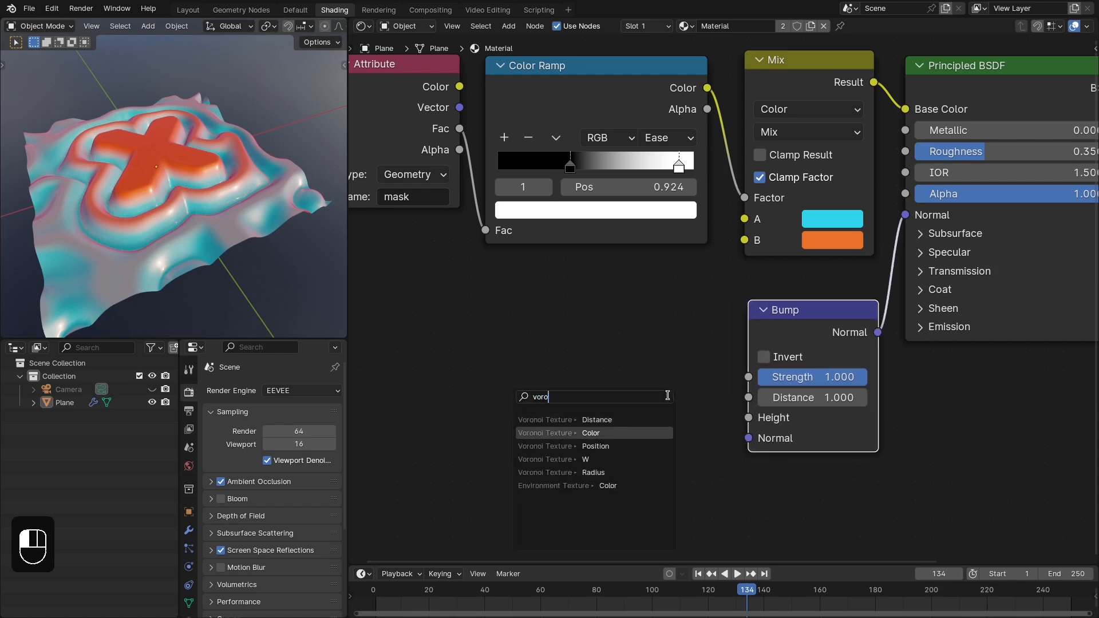
key("Return")
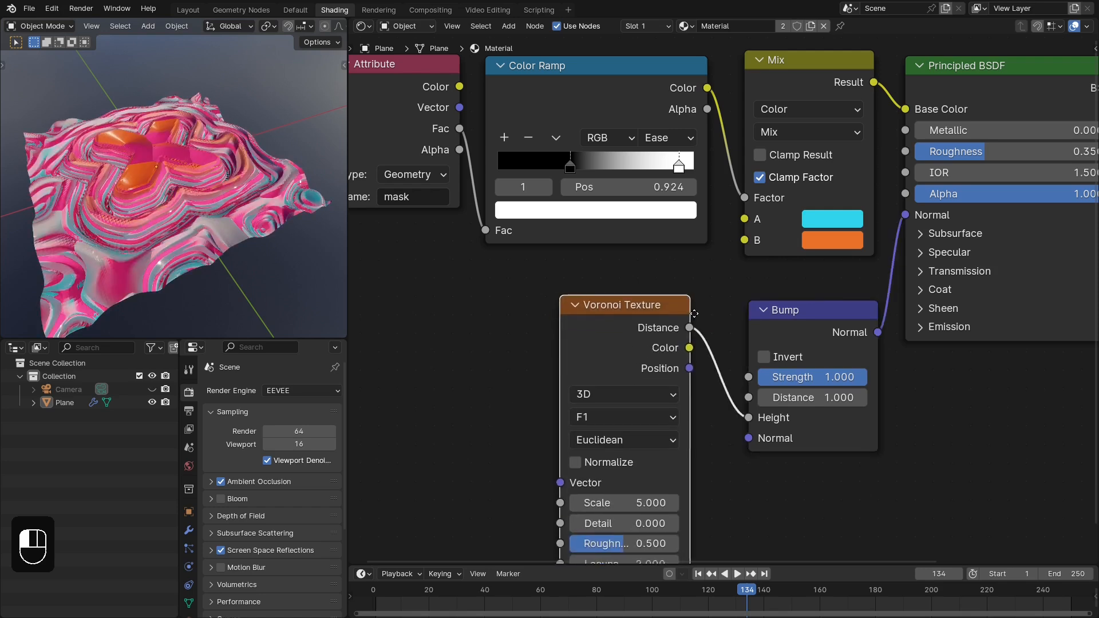
scroll(645, 324, "down", 1)
left_click(659, 292)
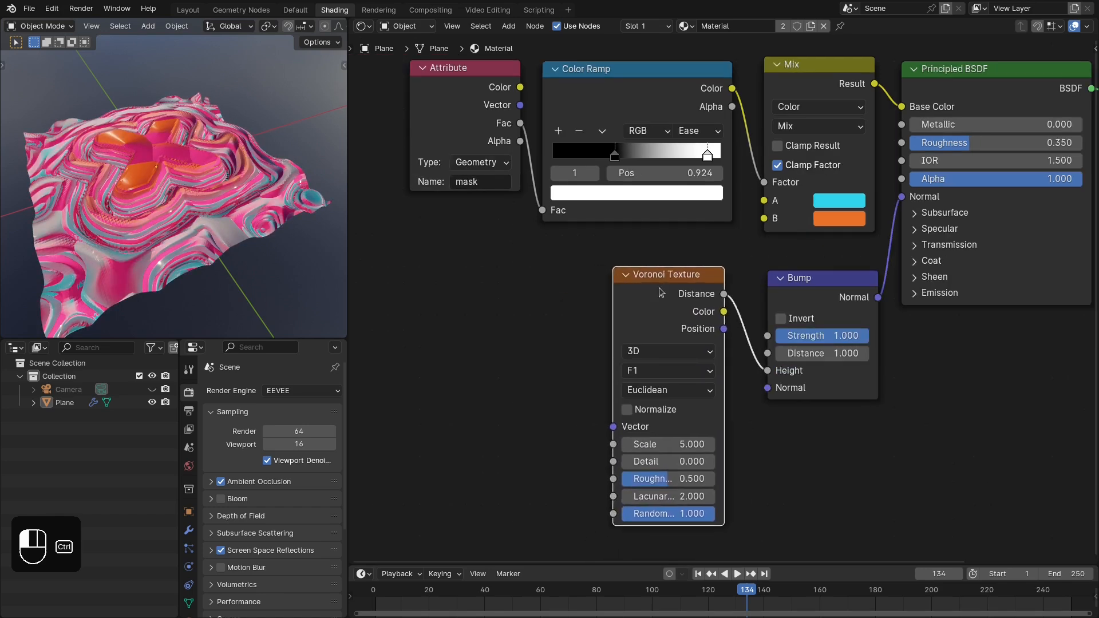
key("ctrl+t")
scroll(468, 308, "down", 1)
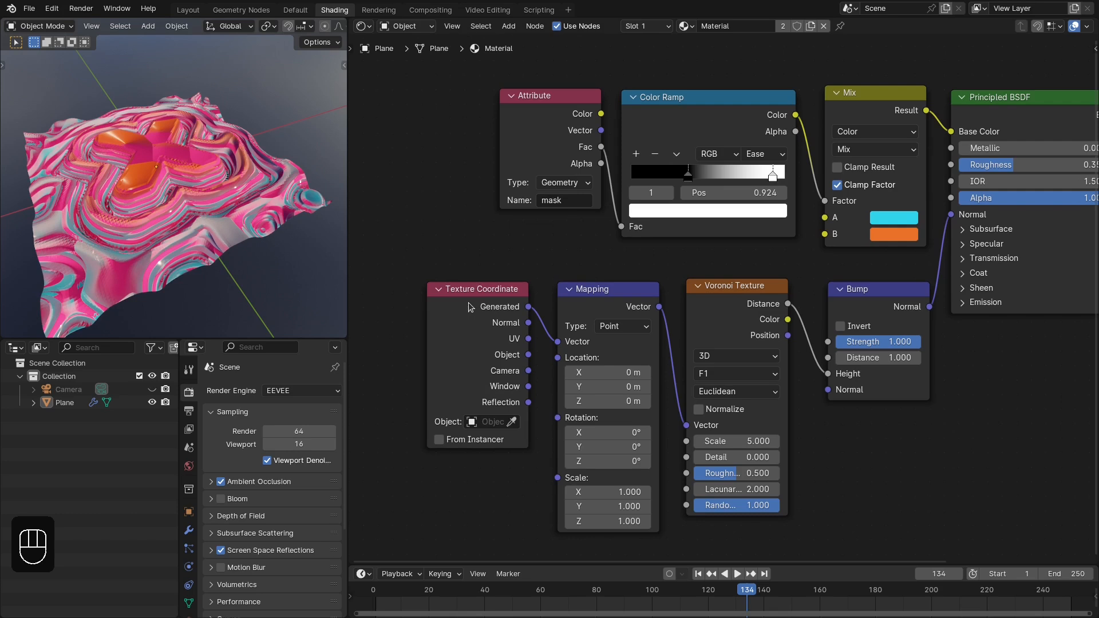
- Replace the Texture Coordinate node with a duplicate of the "mask" Attribute node, connecting its Vector output to the Mapping Vector
key("x")
left_click(522, 171)
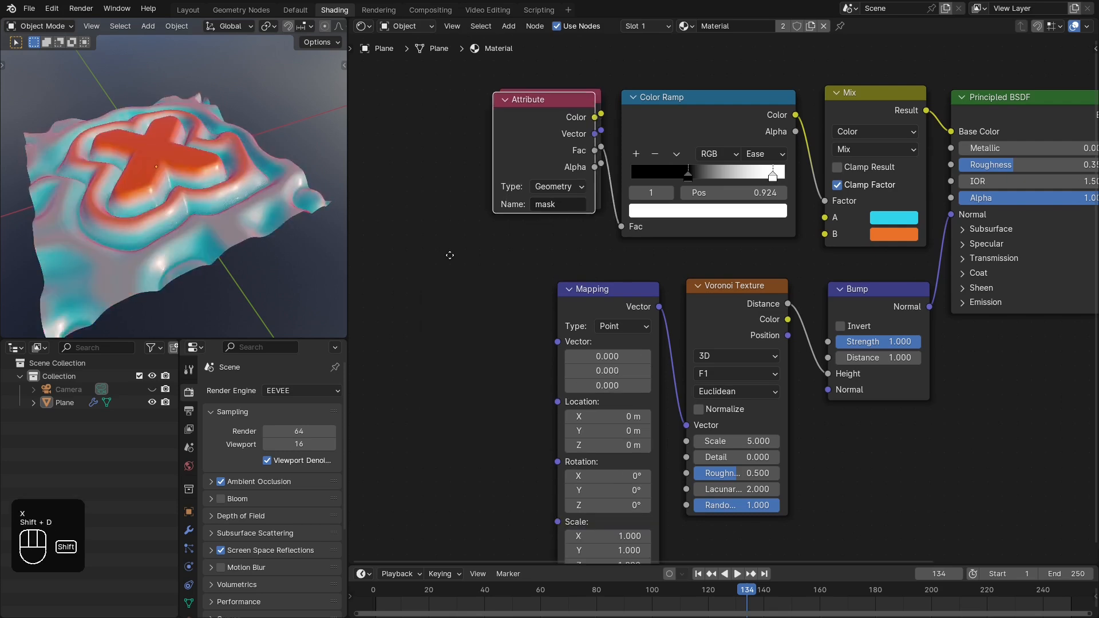
key("shift+d")
left_click(469, 322)
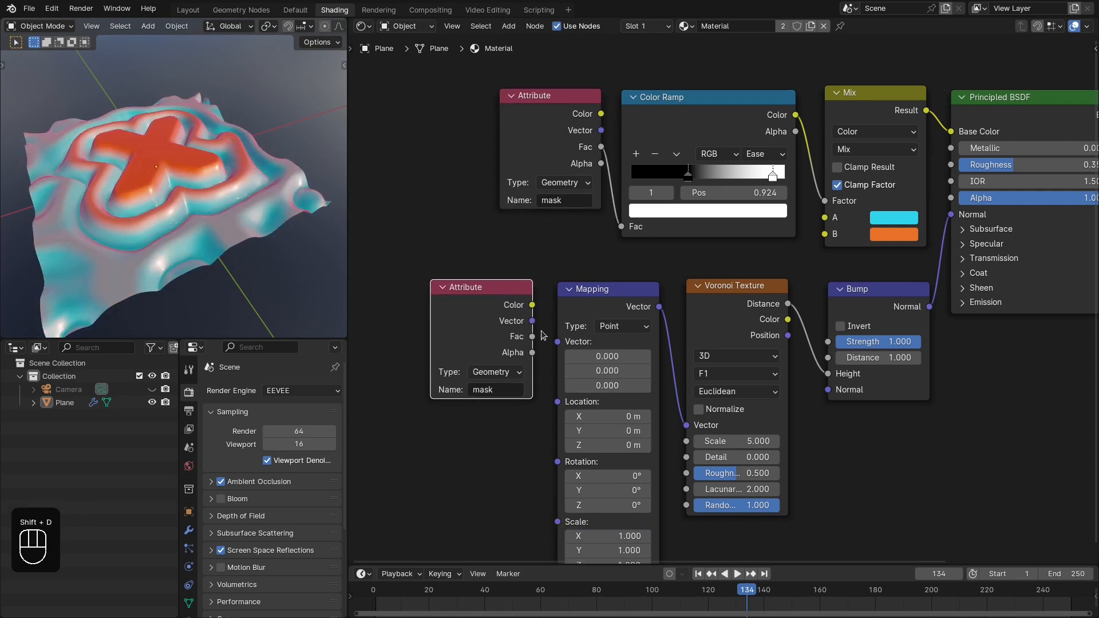
left_click_drag(532, 321, 557, 342)
- Set the duplicated Attribute node's name to UVMap
left_click(499, 389)
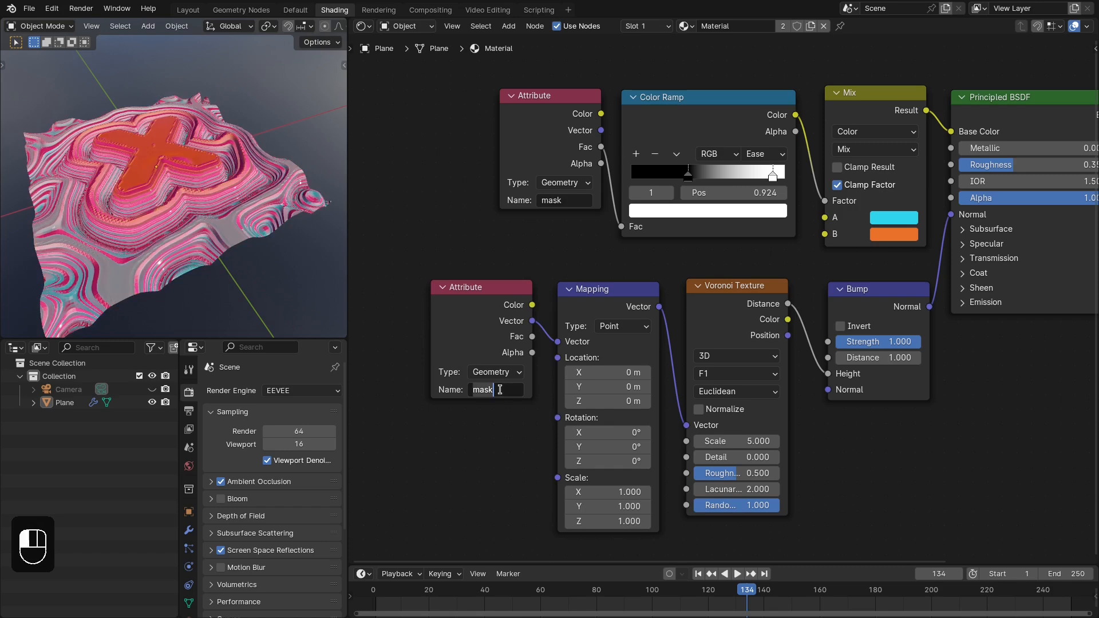
type("UVMap")
key("Return")
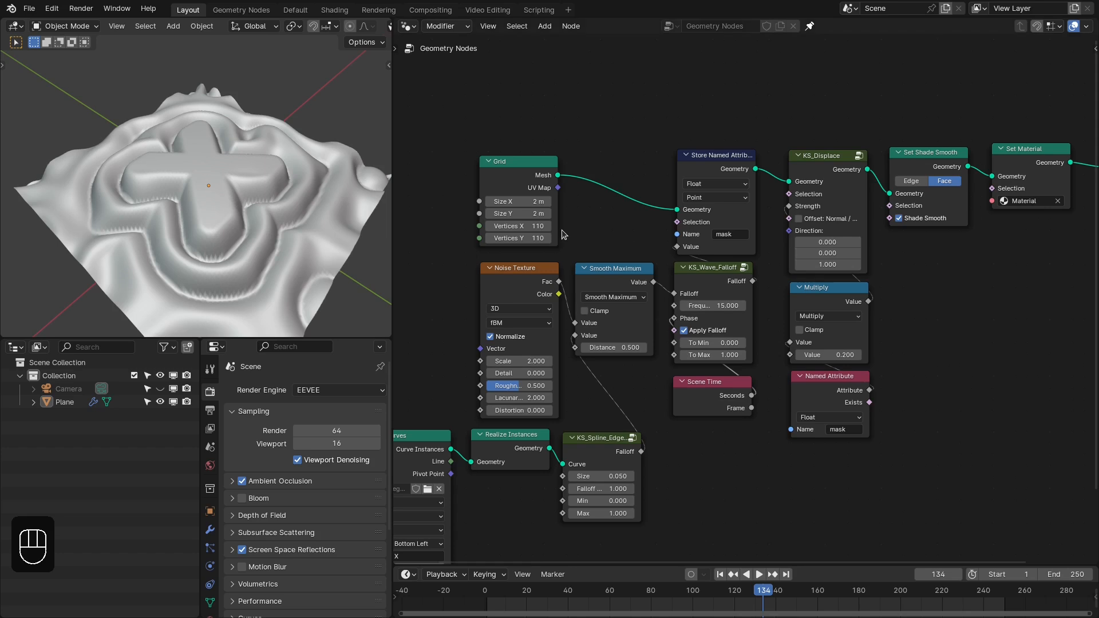
- In the Layout workspace, duplicate Store Named Attribute, insert it after the Grid, and set it to 2D Vector on Face Corner
mouse_move(553, 182)
middle_mouse_down()
mouse_move(629, 258)
mouse_move(697, 293)
middle_mouse_up()
key("shift+d")
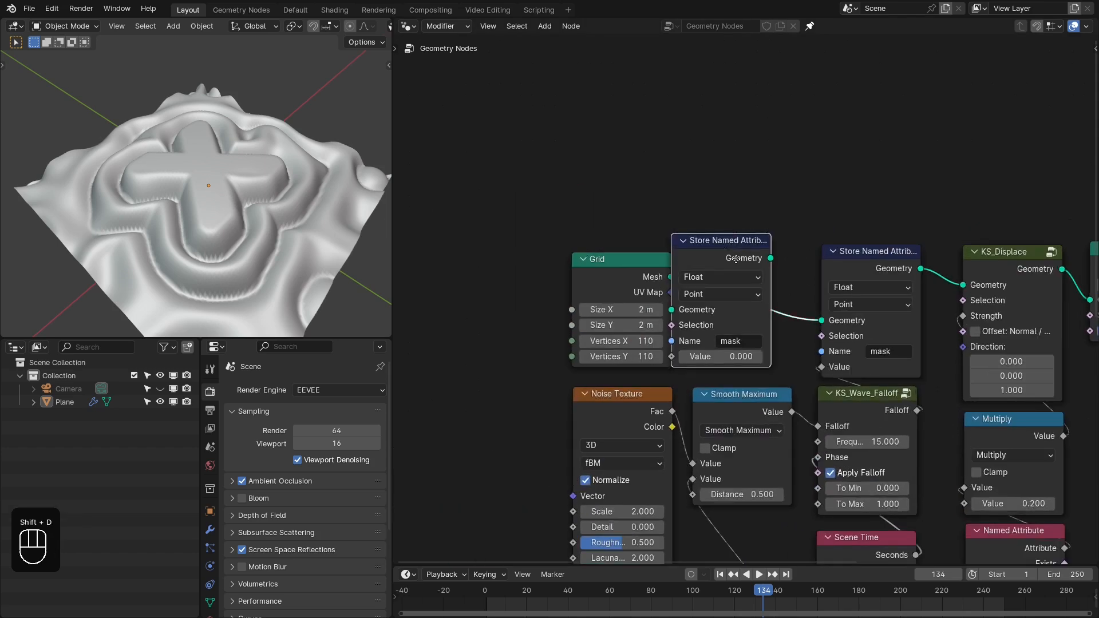
left_click(740, 302)
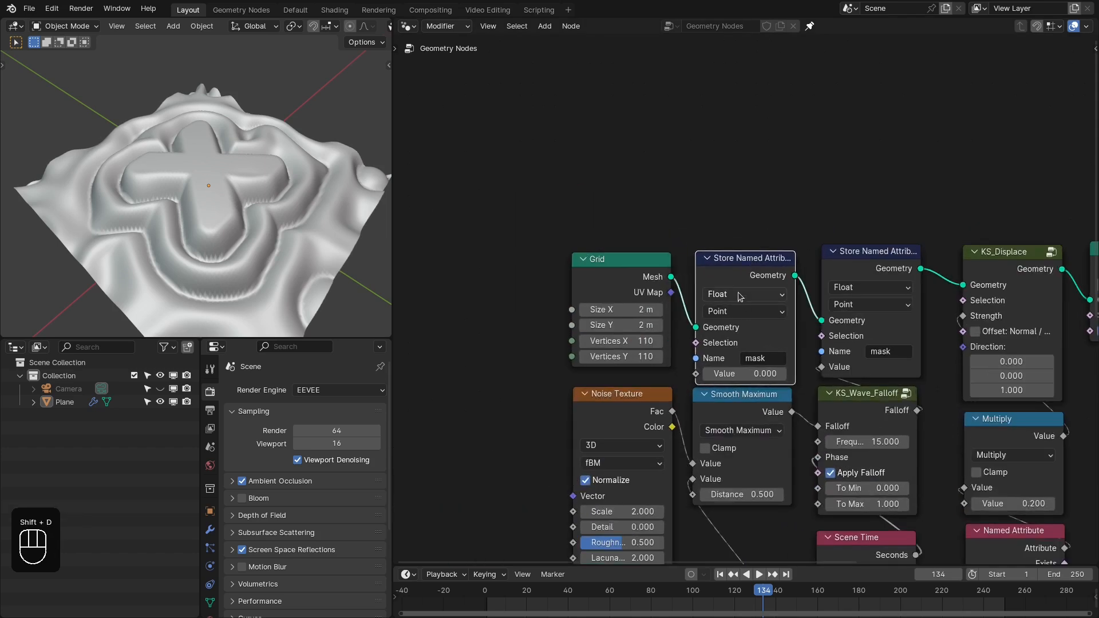
left_click(741, 294)
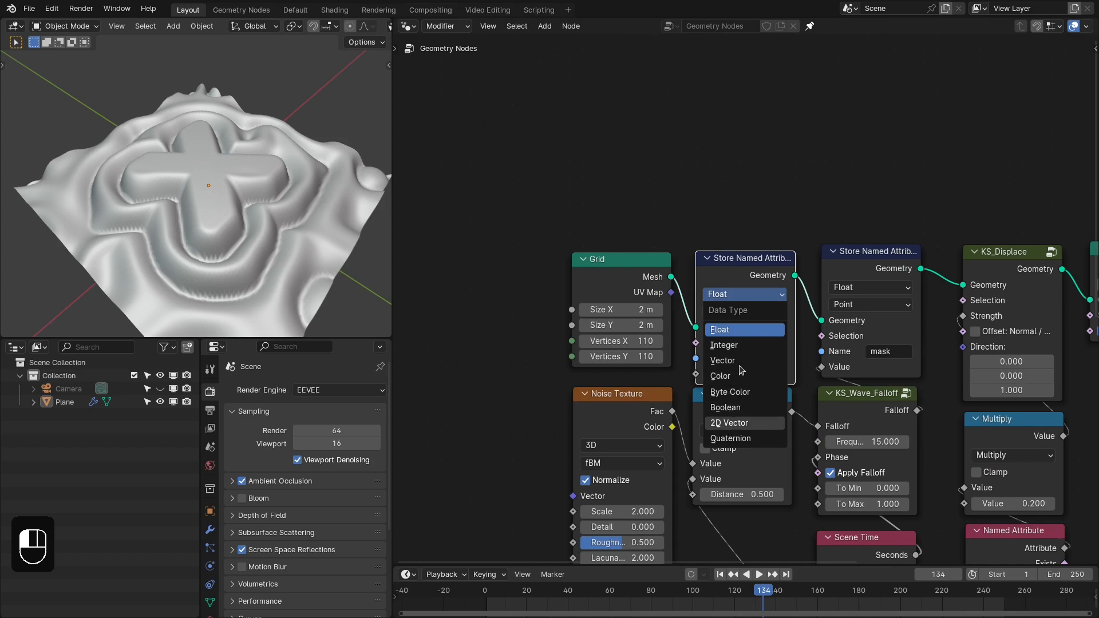
left_click(729, 422)
left_click(744, 310)
left_click(730, 393)
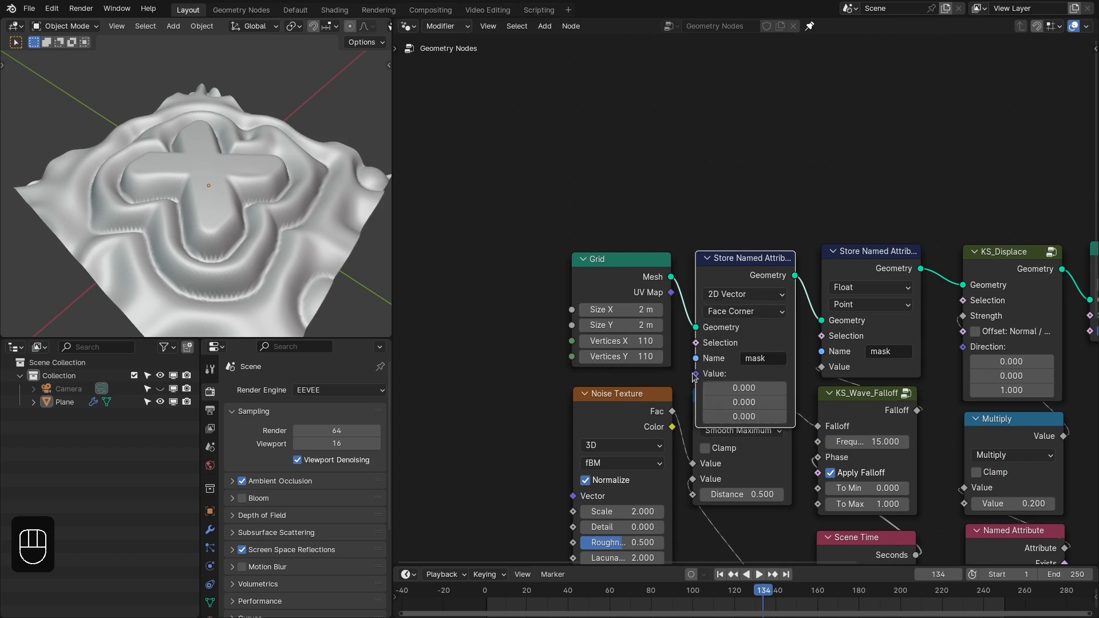
- Connect the Grid's UV Map to the new Store Named Attribute's Value and name the attribute UVMap
left_click_drag(695, 374, 670, 293)
left_click(761, 357)
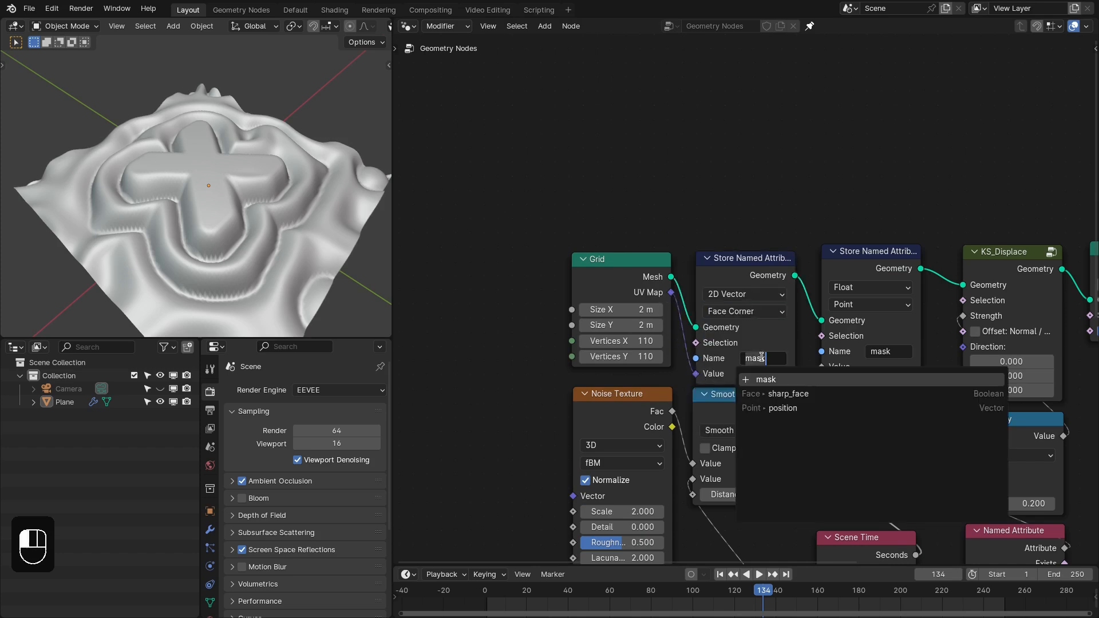
type("UVM")
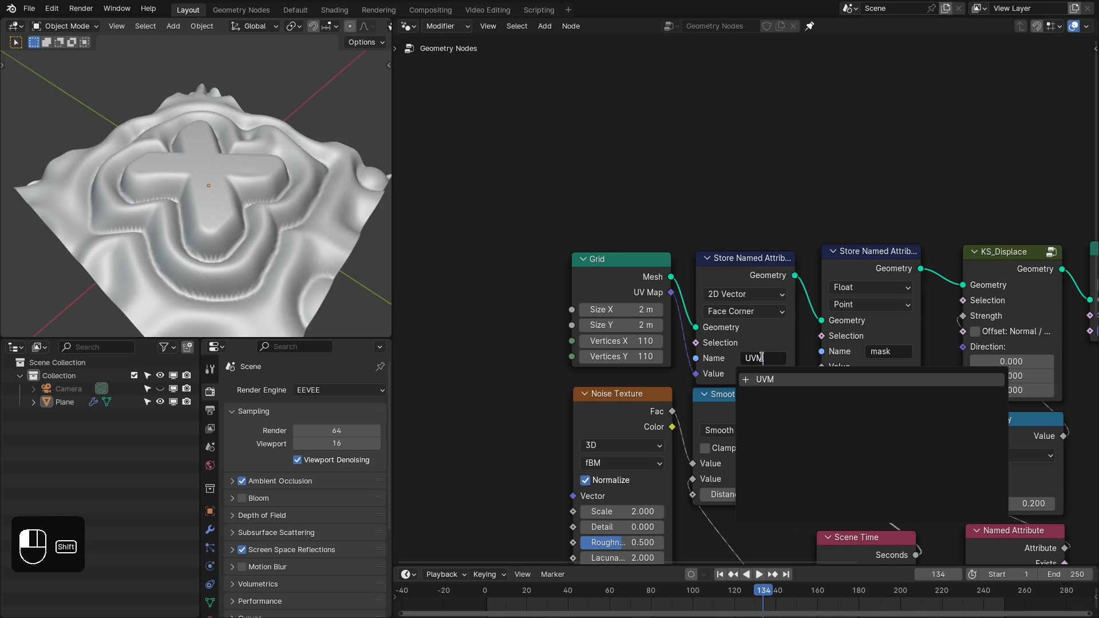
type("ap")
key("Return")
scroll(795, 309, "down", 5)
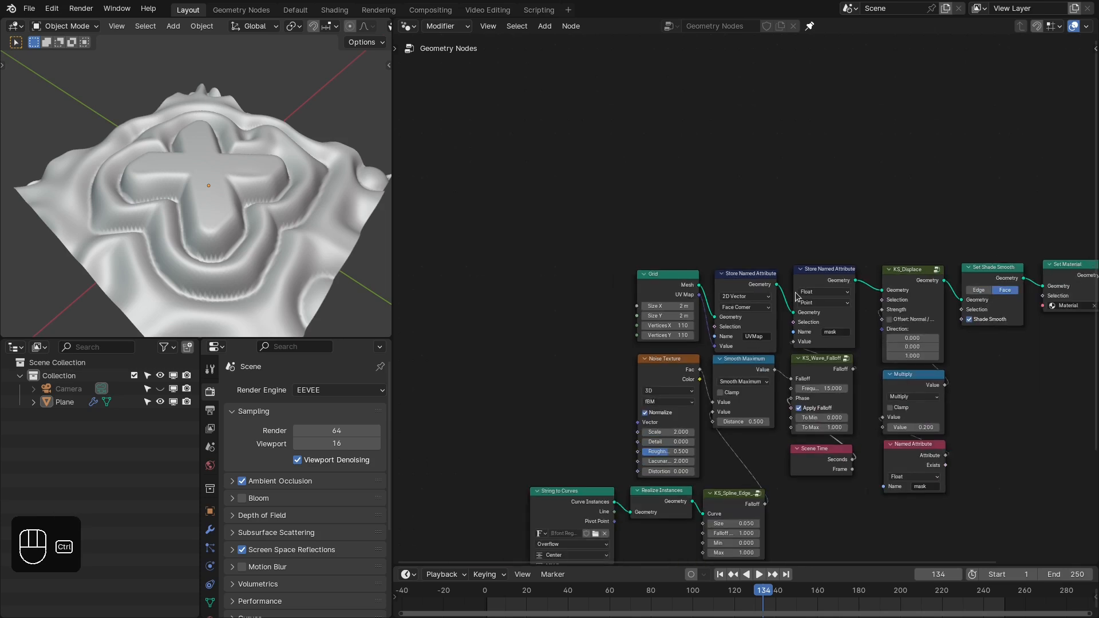
key("ctrl+space")
middle_click_drag(859, 474, 812, 324)
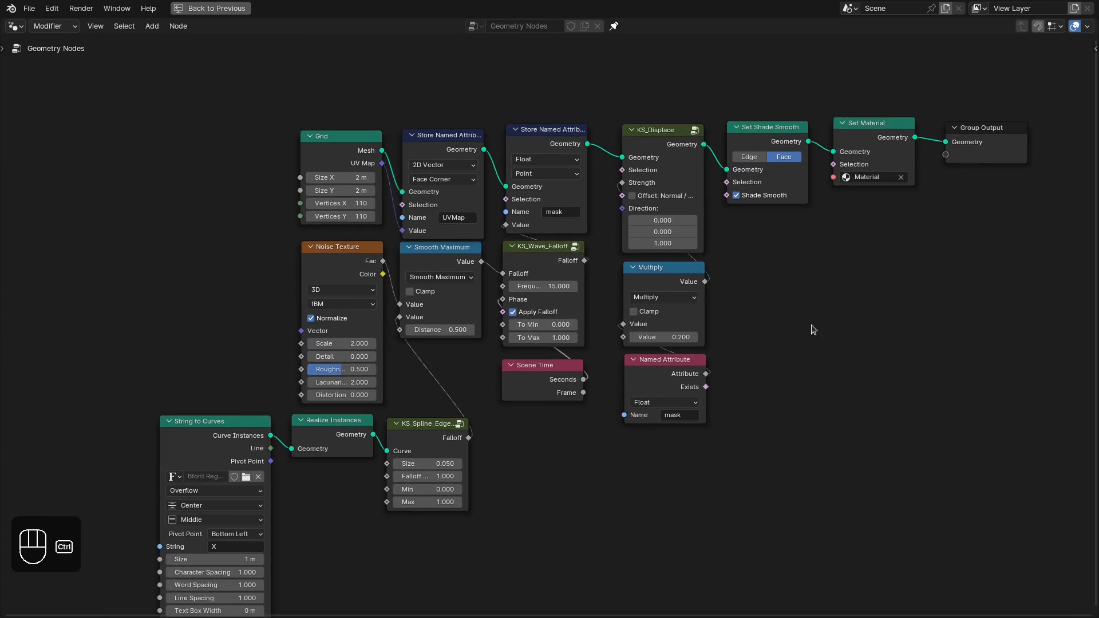
key("ctrl+space")
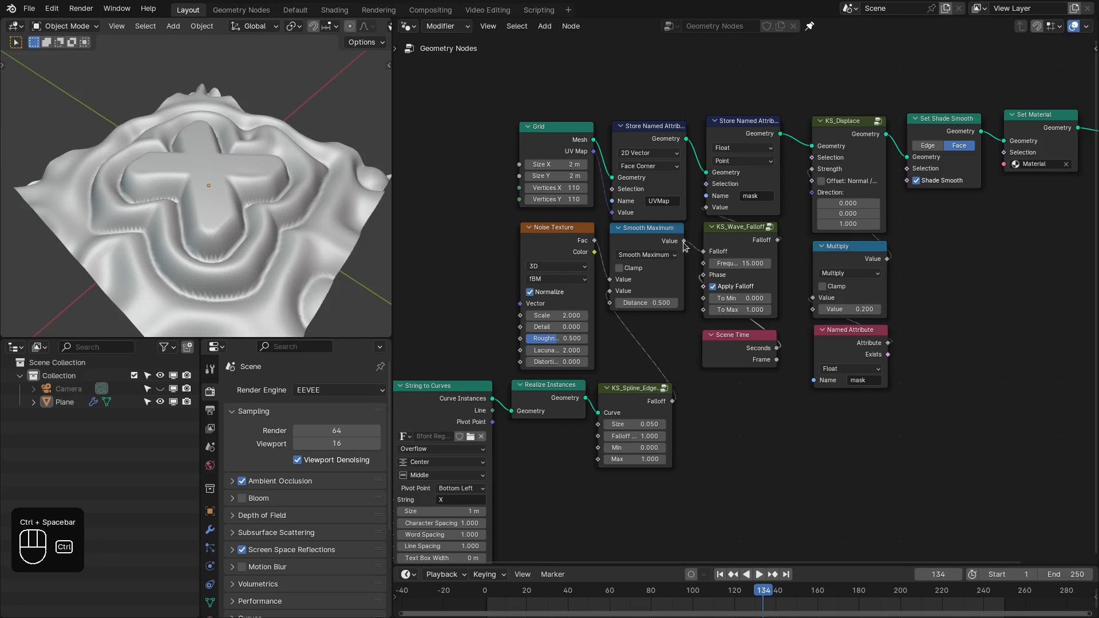
- Return to the Shading workspace and set the Voronoi Texture's Scale to 500
left_click(325, 11)
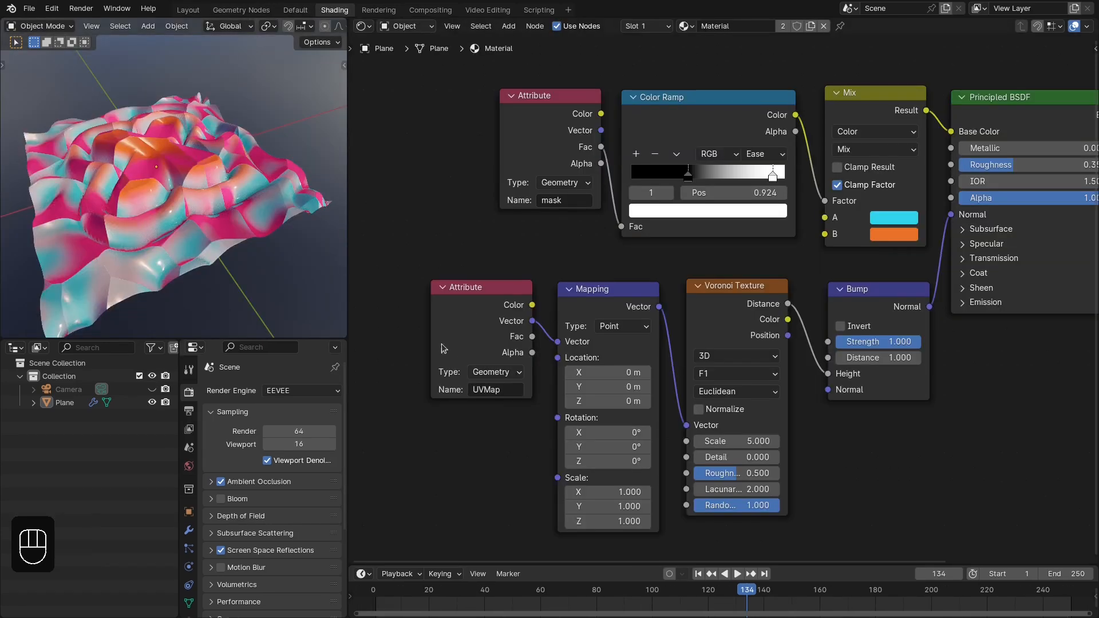
middle_click_drag(122, 211, 139, 208)
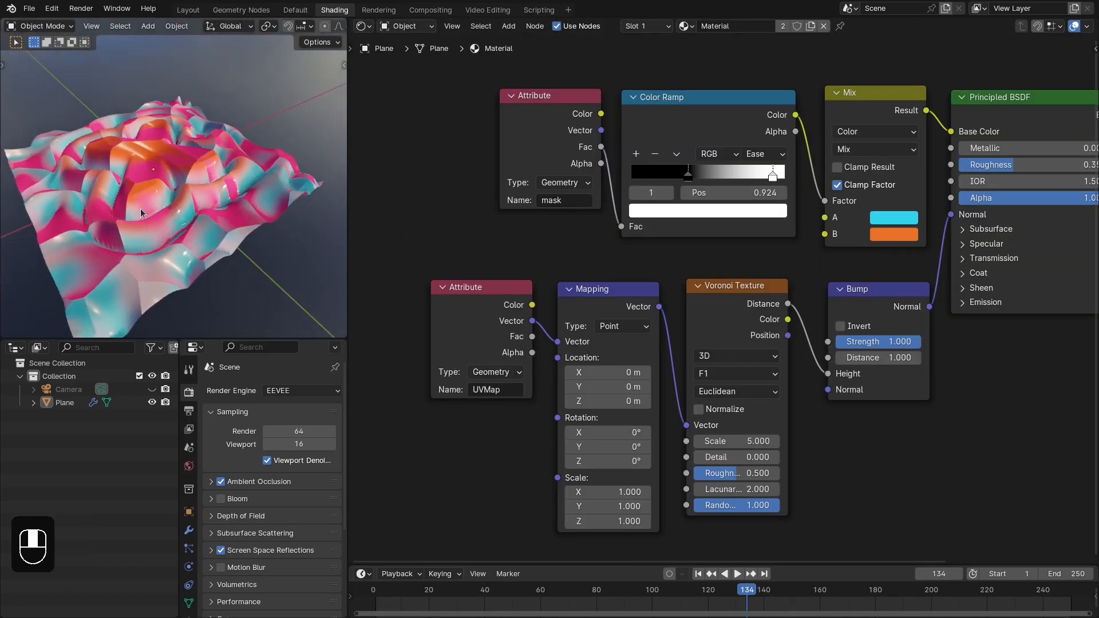
left_click(757, 441)
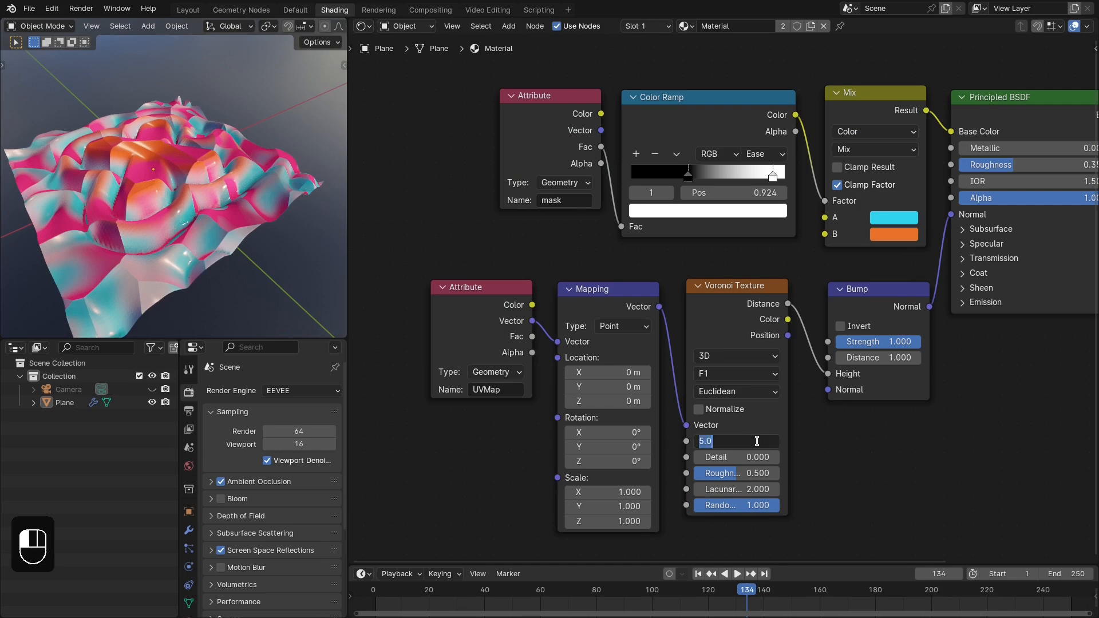
type("500")
key("Return")
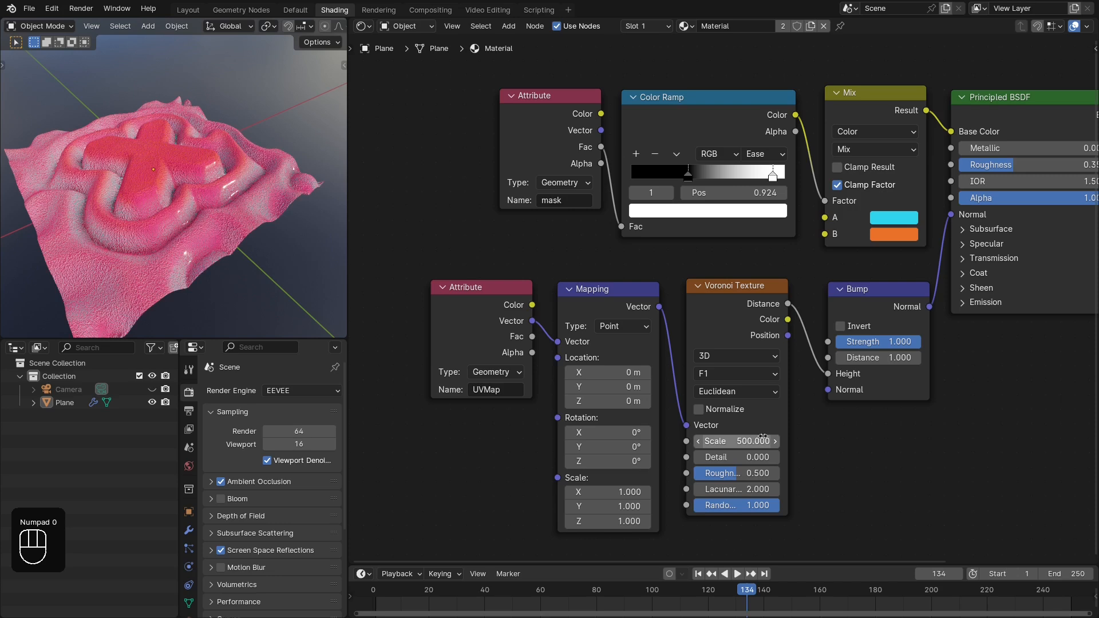
- Set the Bump node's Strength to 0.15
left_click(865, 341)
type("0.15")
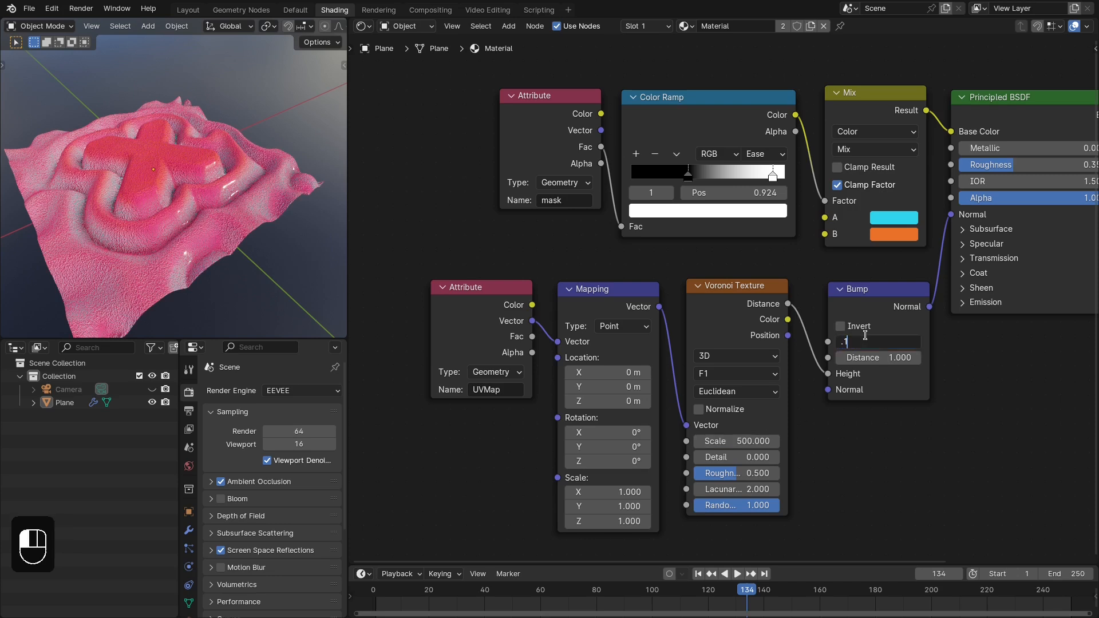
key("Return")
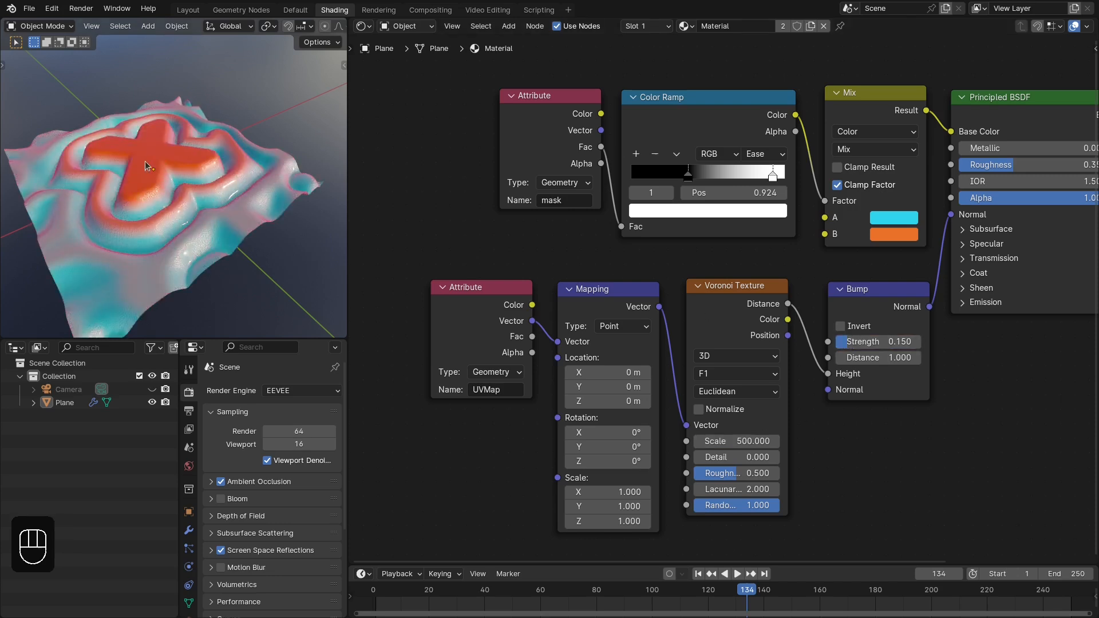
- Examine the bumped surface up close and in an enlarged viewport from different angles
scroll(146, 160, "up", 4)
scroll(254, 184, "up", 1)
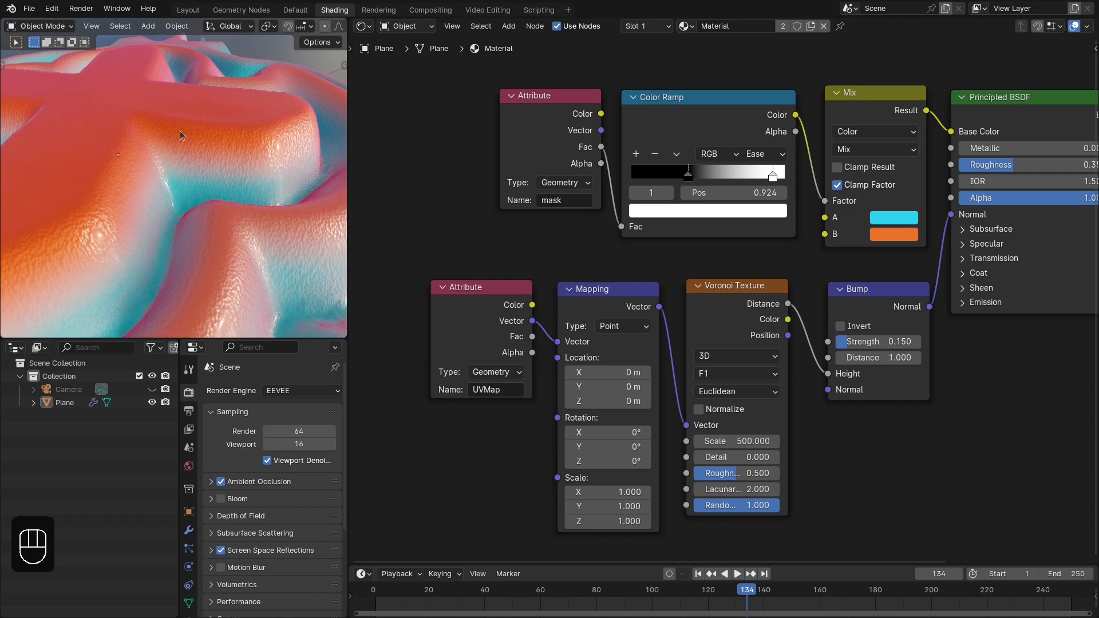
scroll(222, 156, "down", 5)
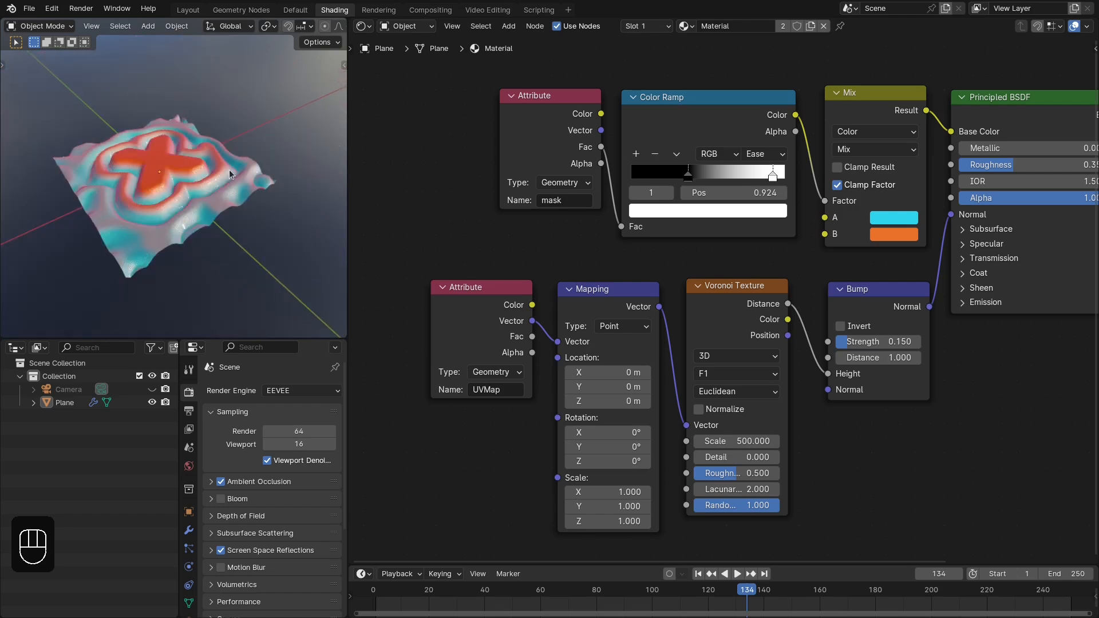
key("ctrl+space")
middle_click_drag(575, 296, 505, 337)
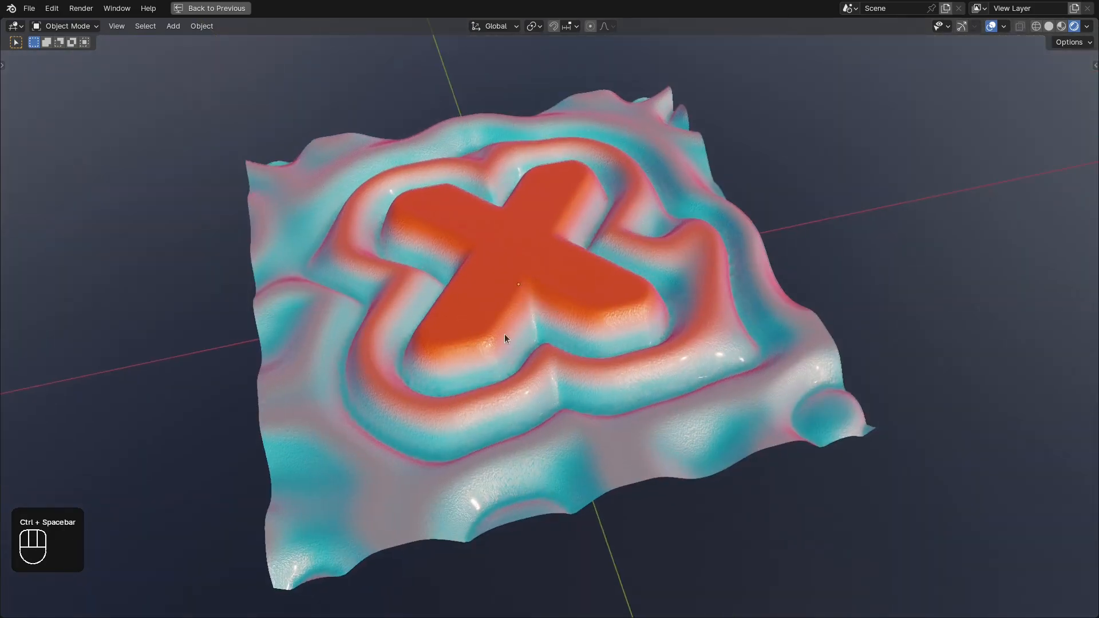
key("ctrl+space")
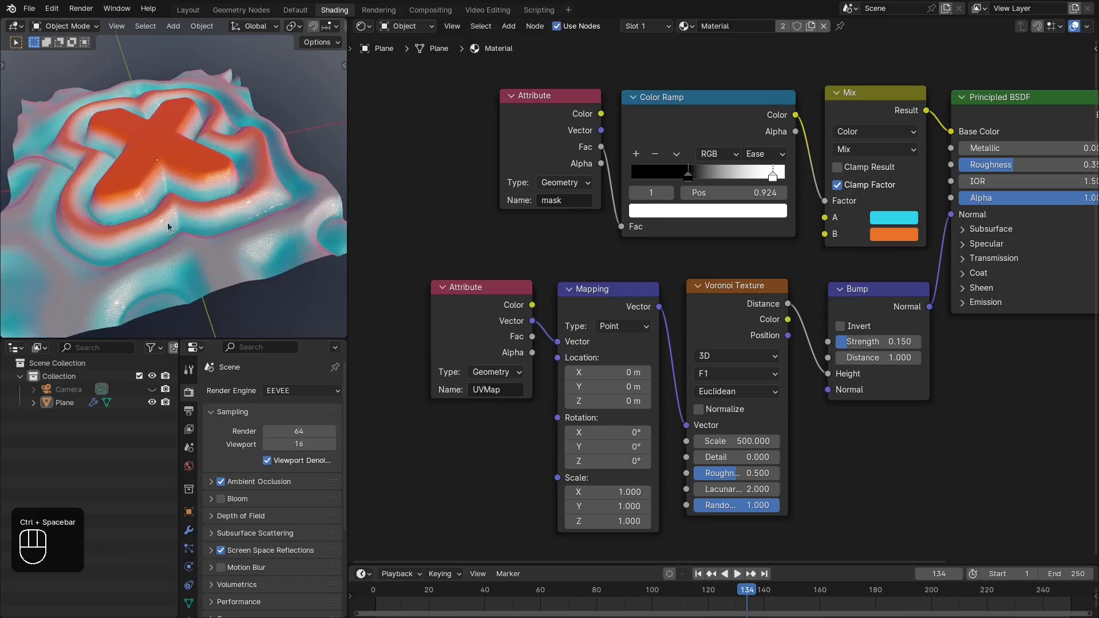
mouse_move(167, 222)
middle_mouse_down()
mouse_move(210, 181)
mouse_move(189, 215)
mouse_move(346, 309)
middle_mouse_up()
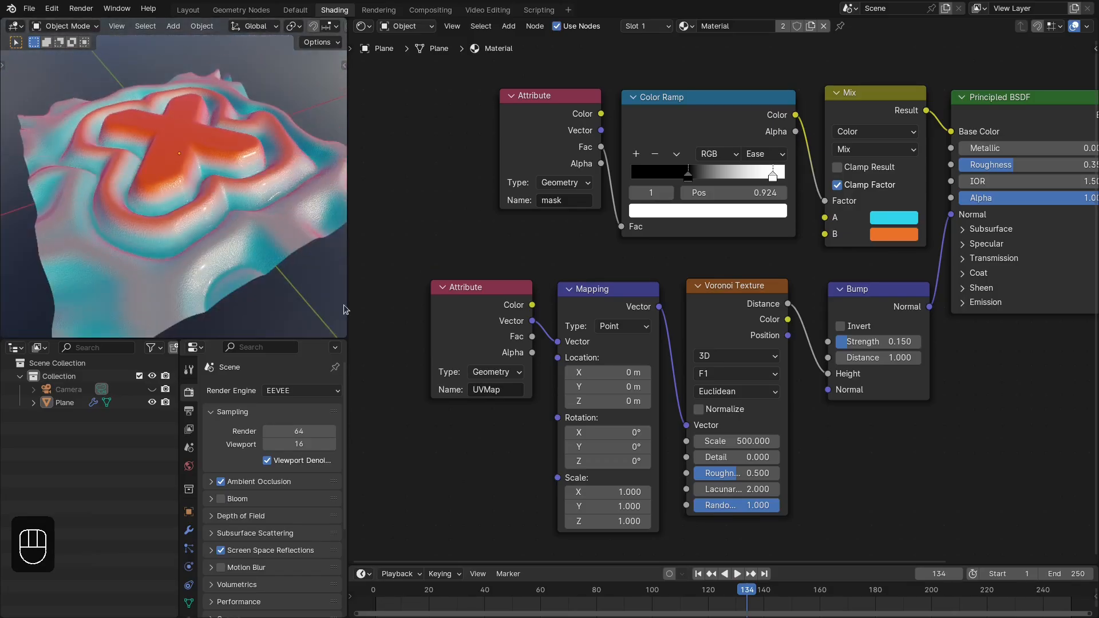
- Play back the wave animation on the bumped surface and stop at frame 137
left_click(425, 595)
key("space")
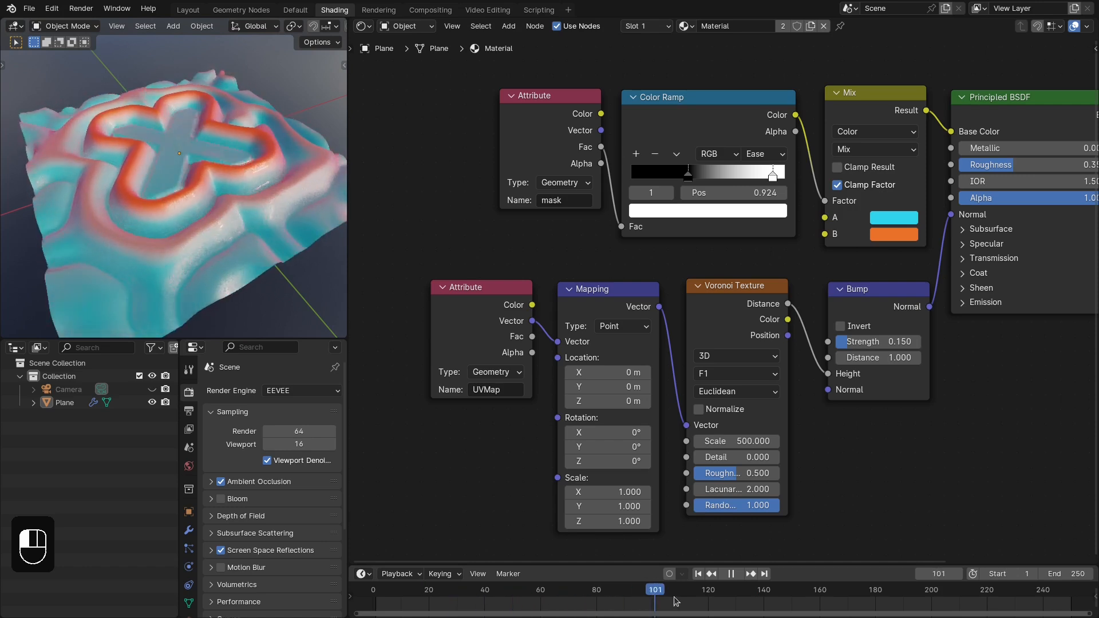
left_click(755, 601)
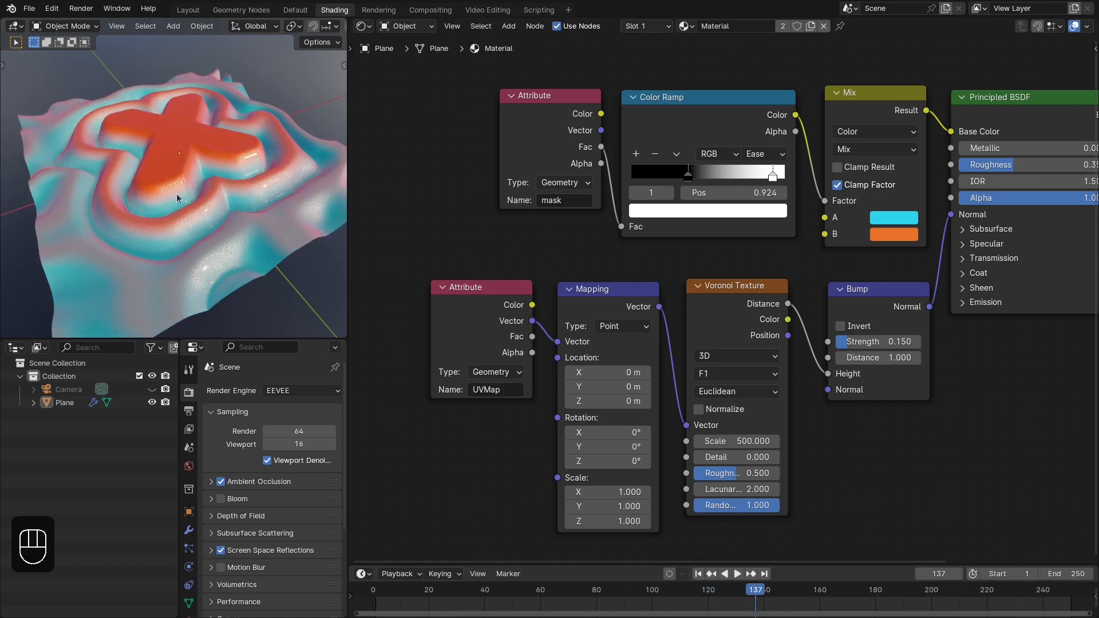
- Try a Metallic value of 1.0 on the Principled BSDF and inspect the surface from another angle
middle_click_drag(176, 194, 183, 171)
middle_click_drag(967, 199, 755, 294)
scroll(753, 293, "up", 5)
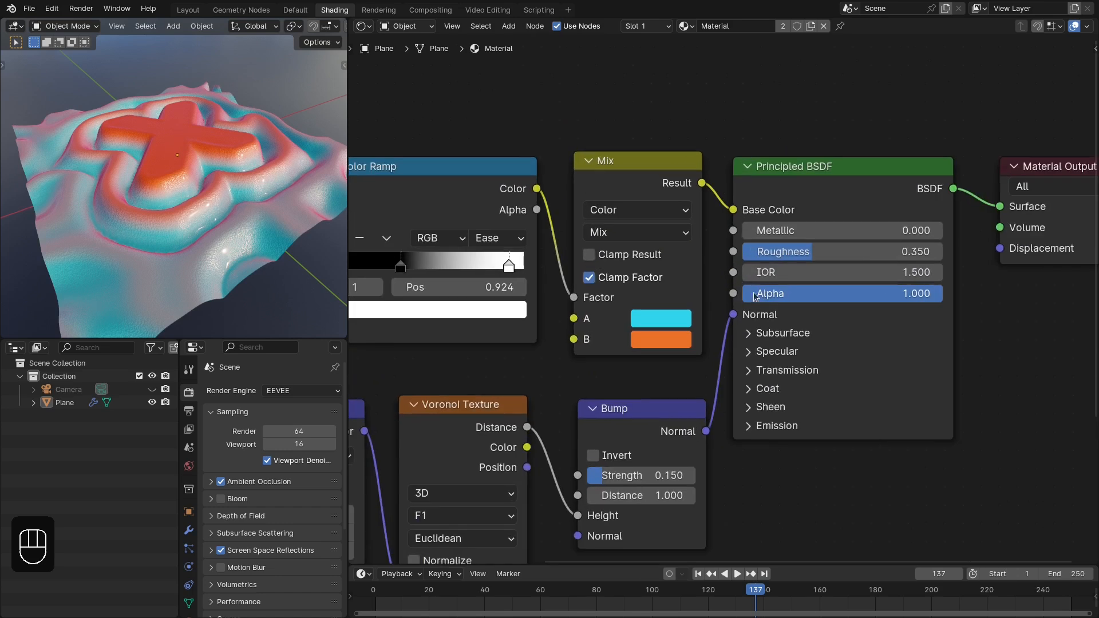
left_click_drag(772, 217, 936, 218)
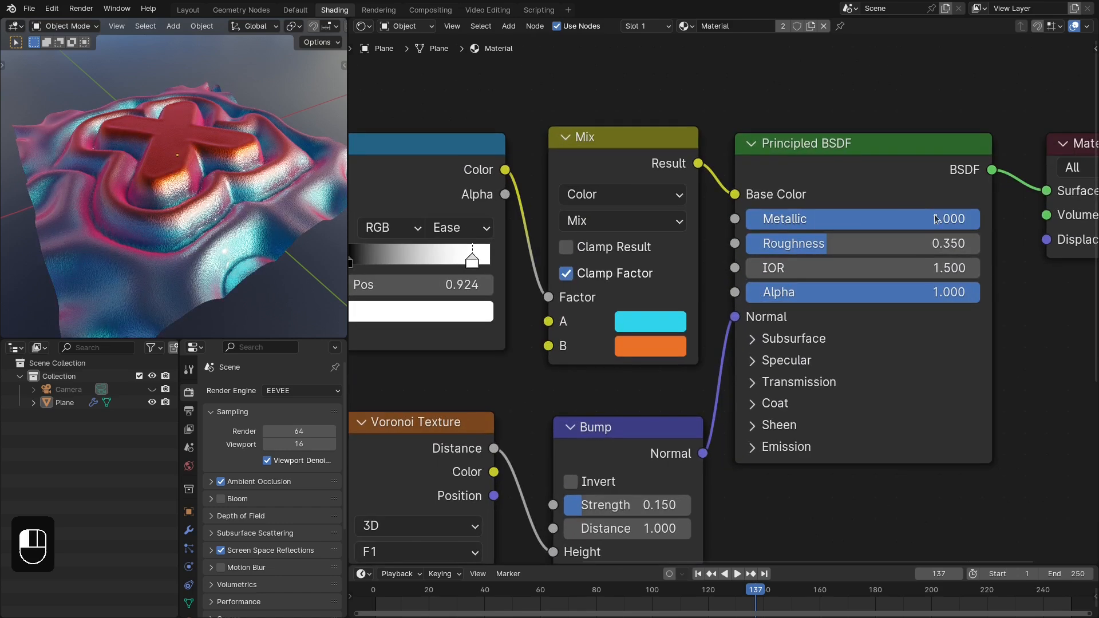
middle_click_drag(77, 204, 172, 223)
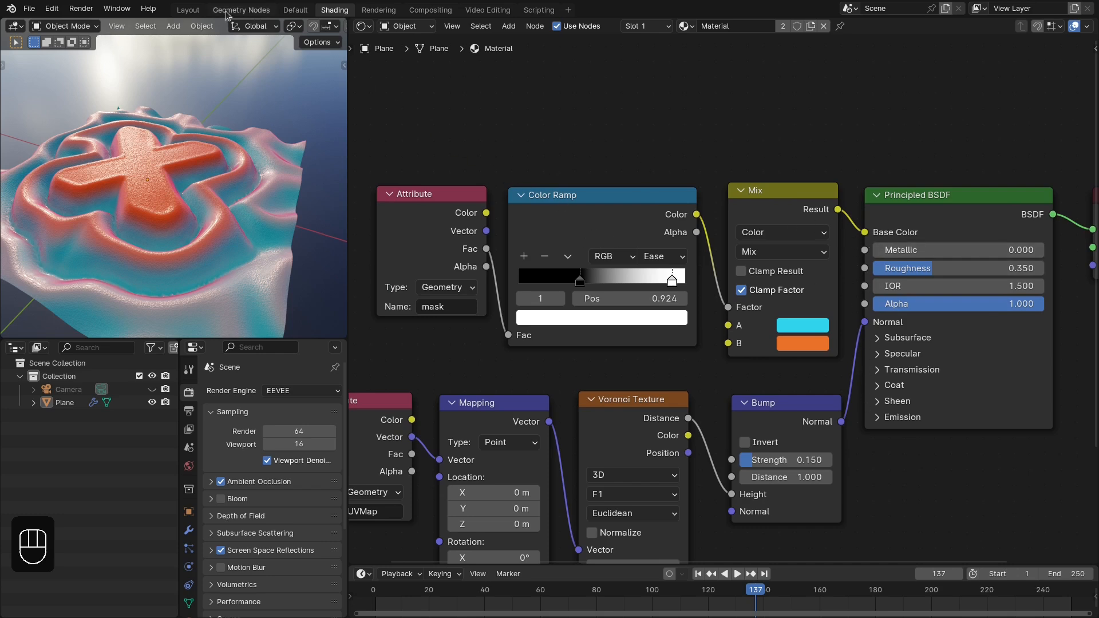
- Return to the Layout workspace and switch the viewport to rendered shading with the whole grid in view
left_click(186, 11)
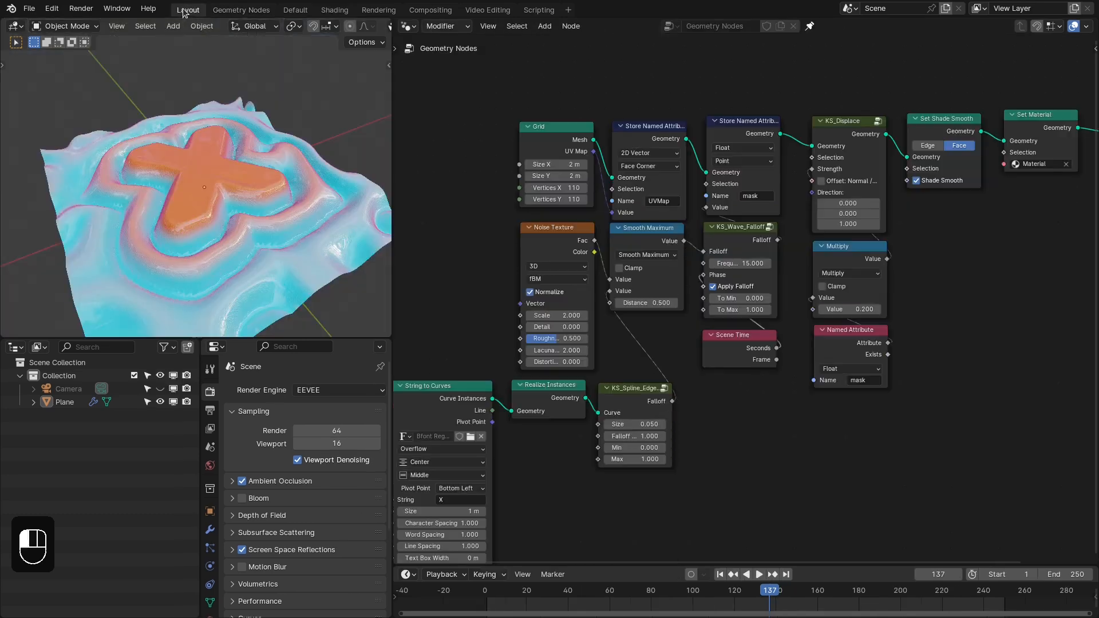
key("z")
left_click(277, 156)
scroll(204, 194, "down", 2)
middle_click_drag(204, 195, 212, 214)
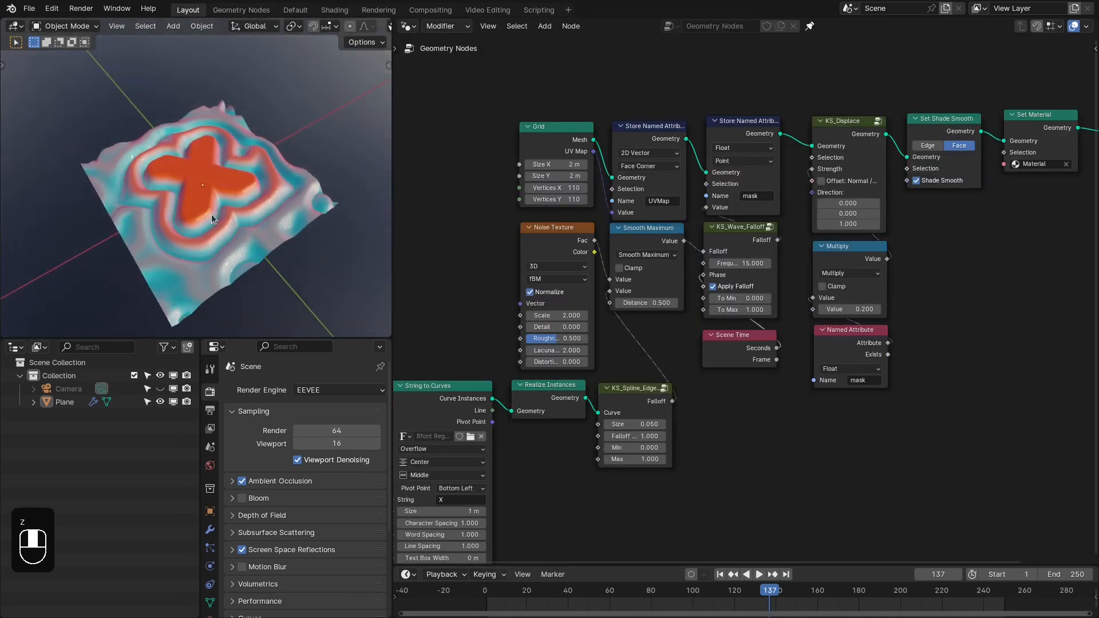
- Try the letters B and K as the String to Curves text
middle_click_drag(605, 315, 653, 290)
scroll(458, 492, "up", 3)
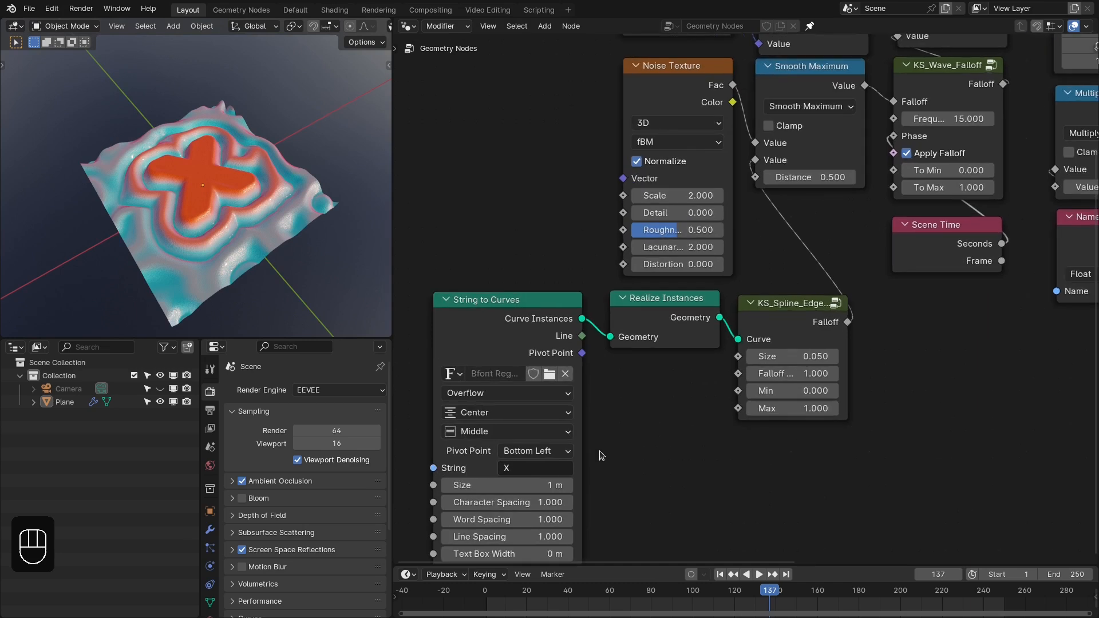
left_click(521, 474)
type("B")
key("Return")
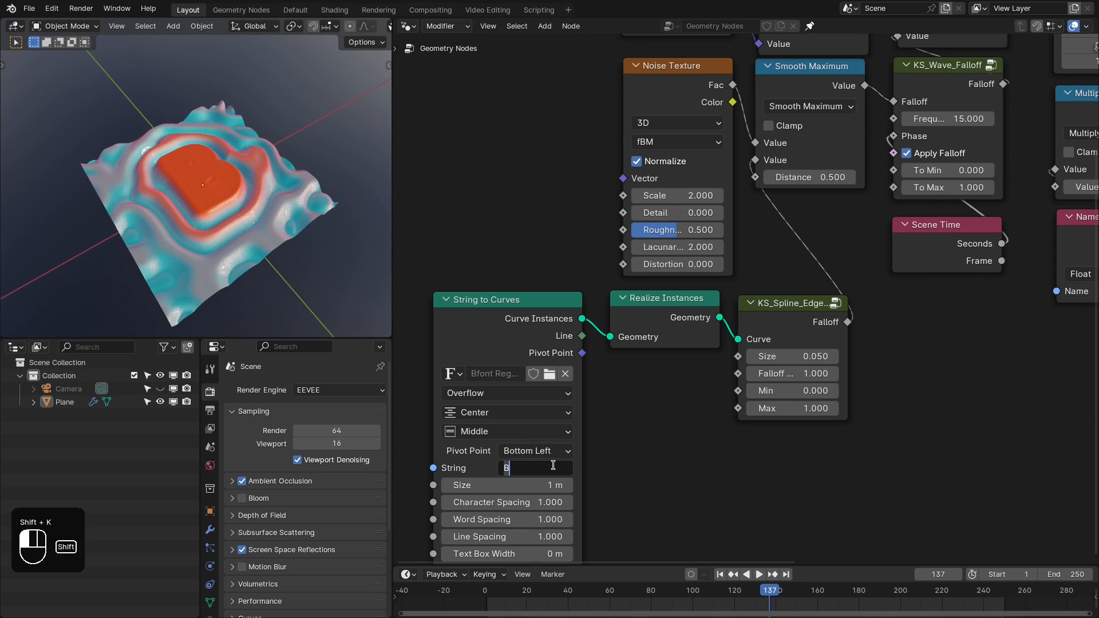
type("K")
key("Return")
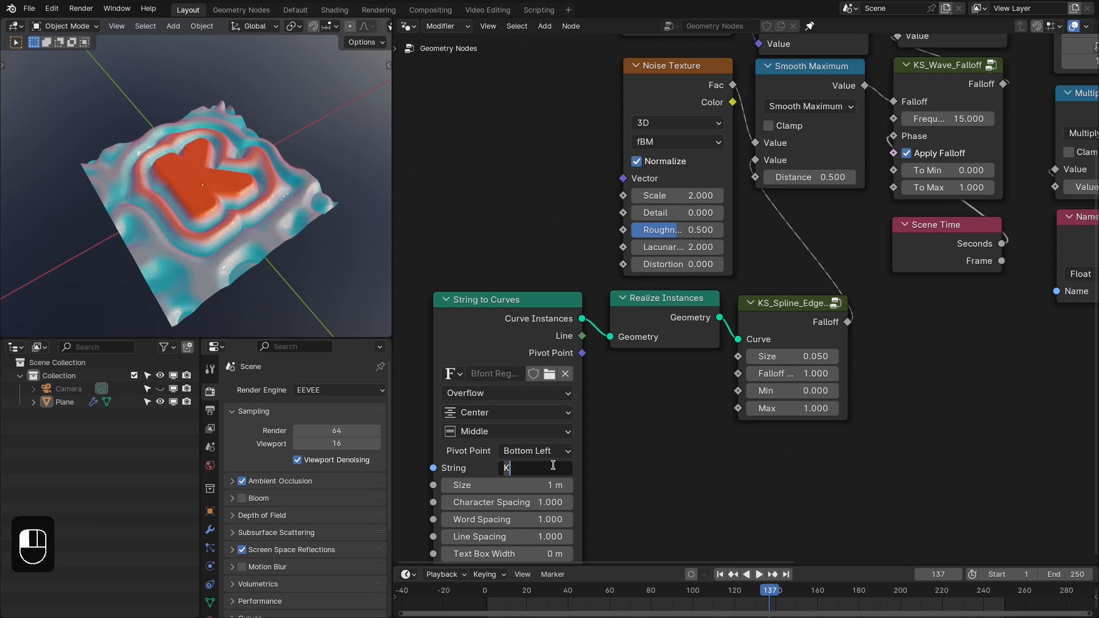
- Set the String to Curves text to 3D and run the animation through to frame 124
key("BackSpace")
type("3D")
key("Return")
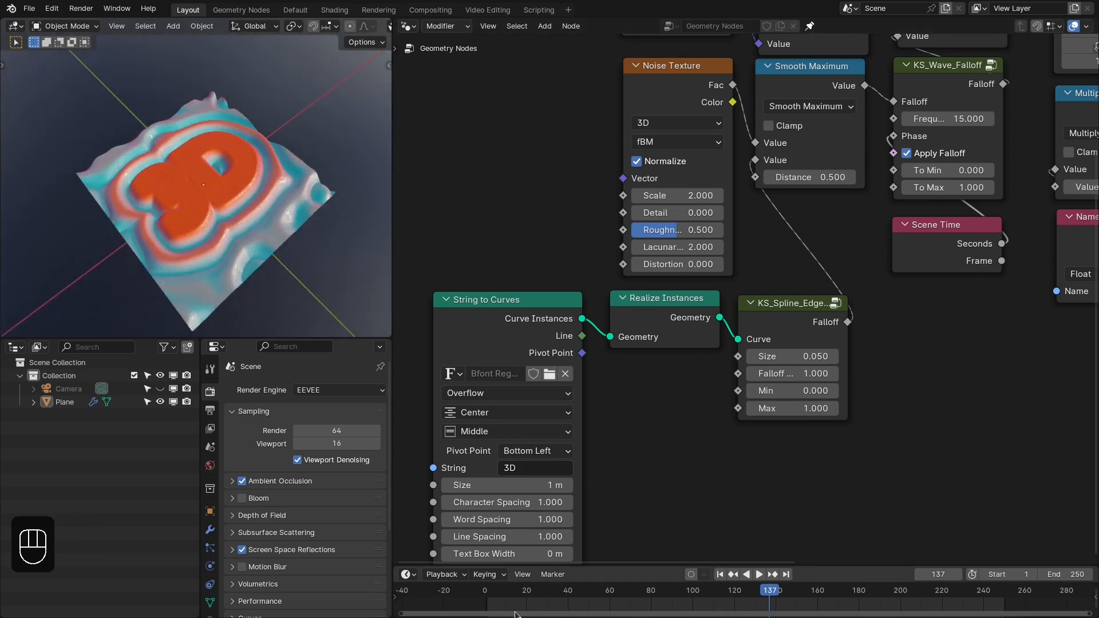
left_click_drag(509, 597, 691, 594)
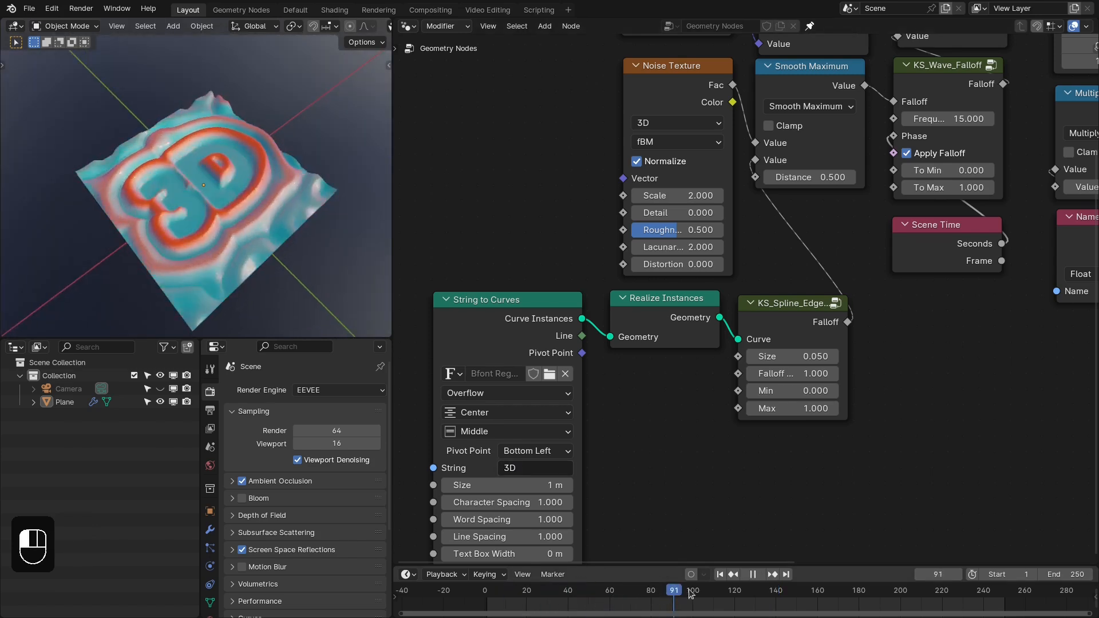
key("space")
- Detach the Noise Texture from the Smooth Maximum node and move it aside to free space
middle_click_drag(677, 235, 754, 337)
left_click_drag(742, 180, 543, 166)
mouse_move(563, 163)
middle_mouse_down()
mouse_move(645, 159)
mouse_move(521, 128)
middle_mouse_up()
mouse_move(629, 107)
right_mouse_down("ctrl")
mouse_move(640, 182)
mouse_move(678, 180)
right_mouse_up("ctrl")
- Add a Magic Texture beside Smooth Maximum and connect its Fac output to the first Value input
key("shift+a")
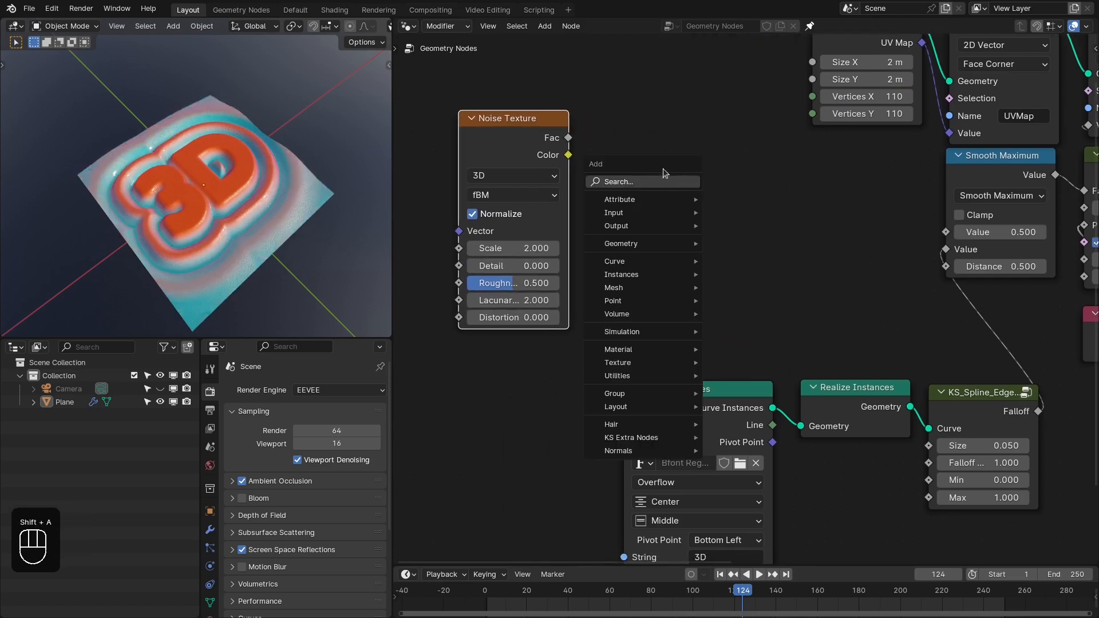
left_click(653, 184)
type("mag")
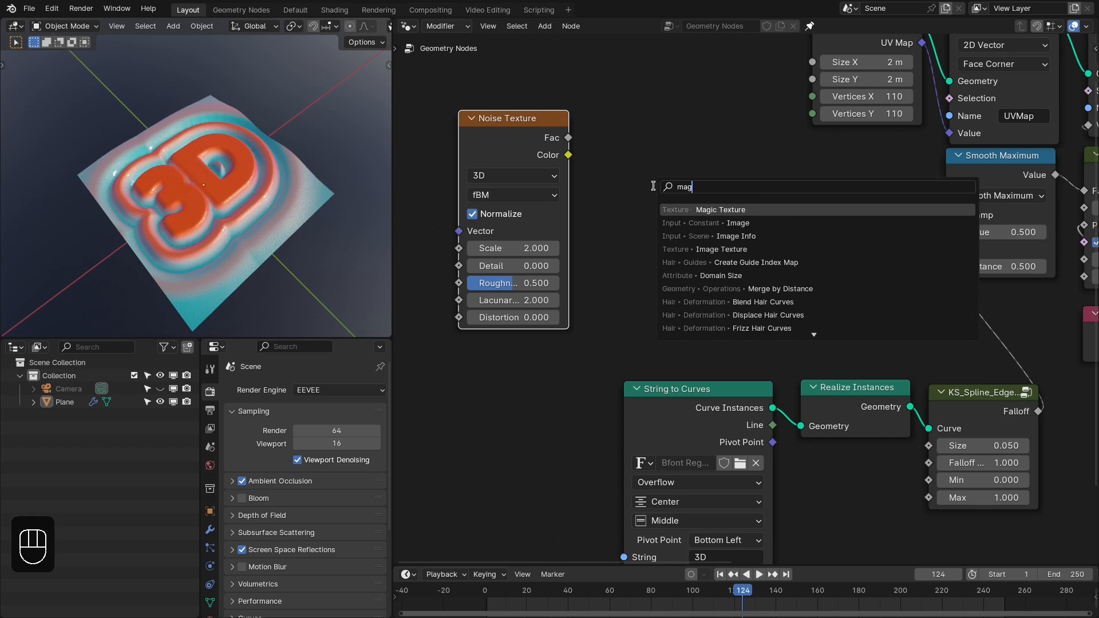
key("Return")
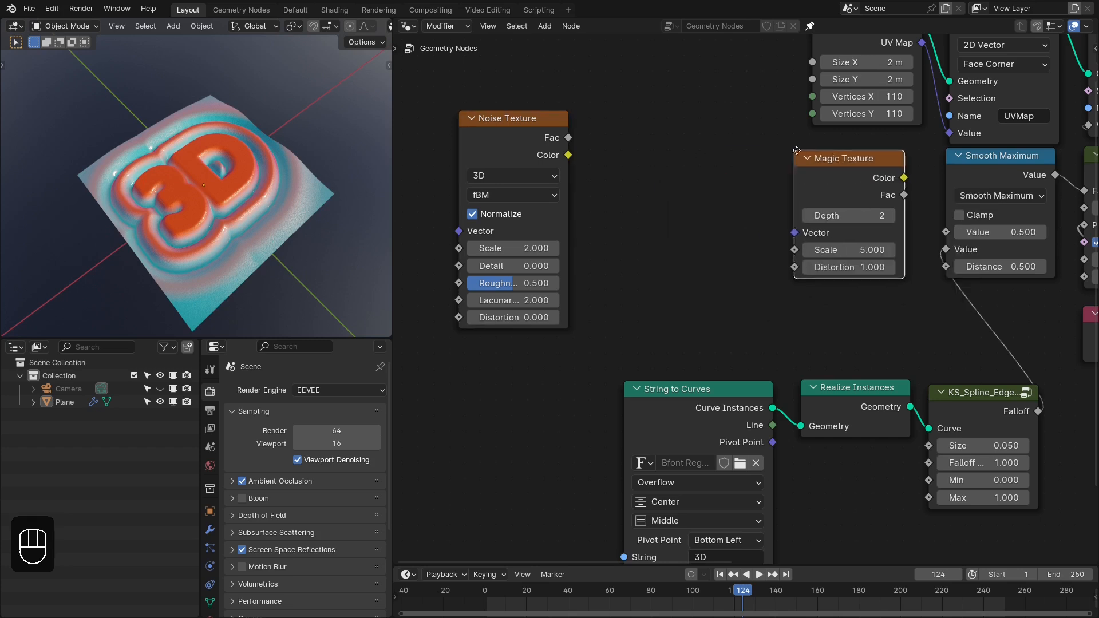
left_click(804, 154)
middle_click_drag(864, 203, 813, 199)
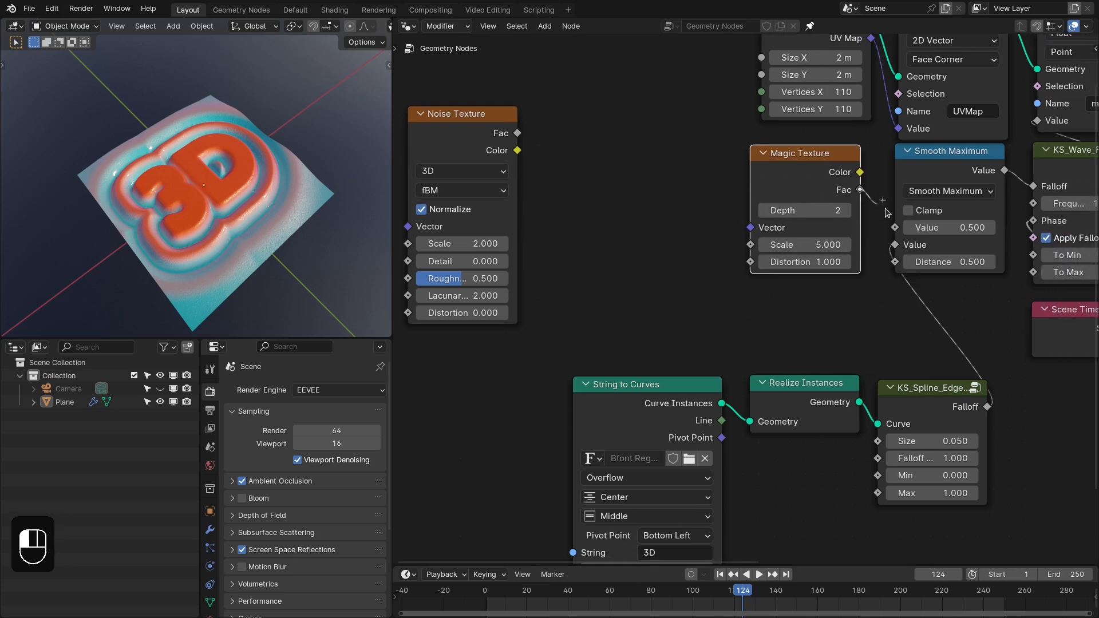
left_click_drag(897, 227, 896, 228)
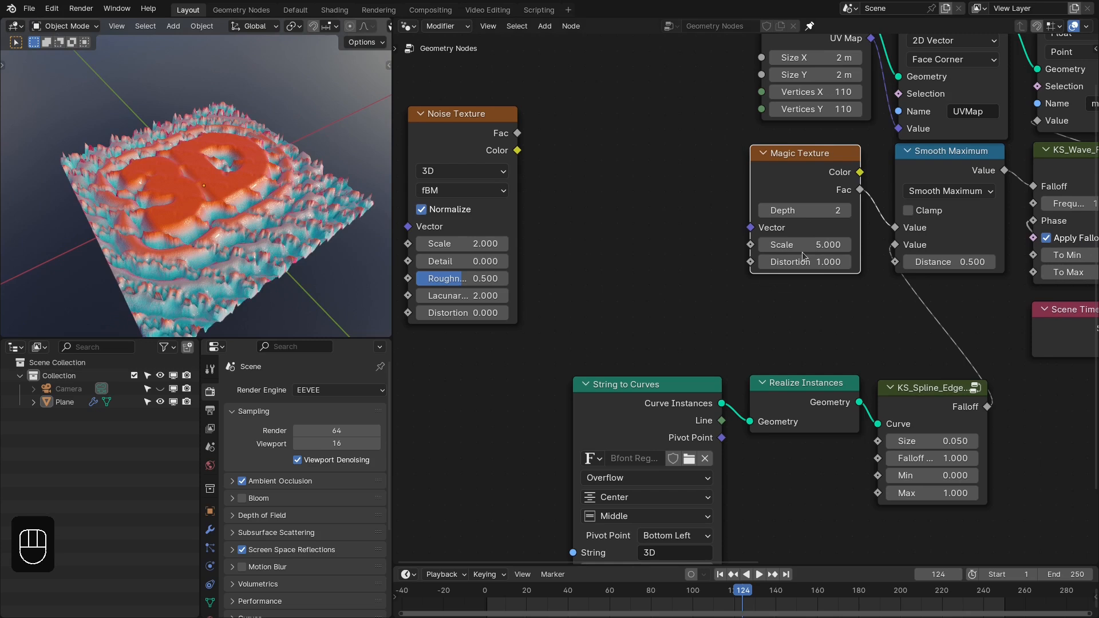
- Set the Magic Texture's Scale to 2 and feed its Color output into Smooth Maximum's first Value instead of Fac
key("Return")
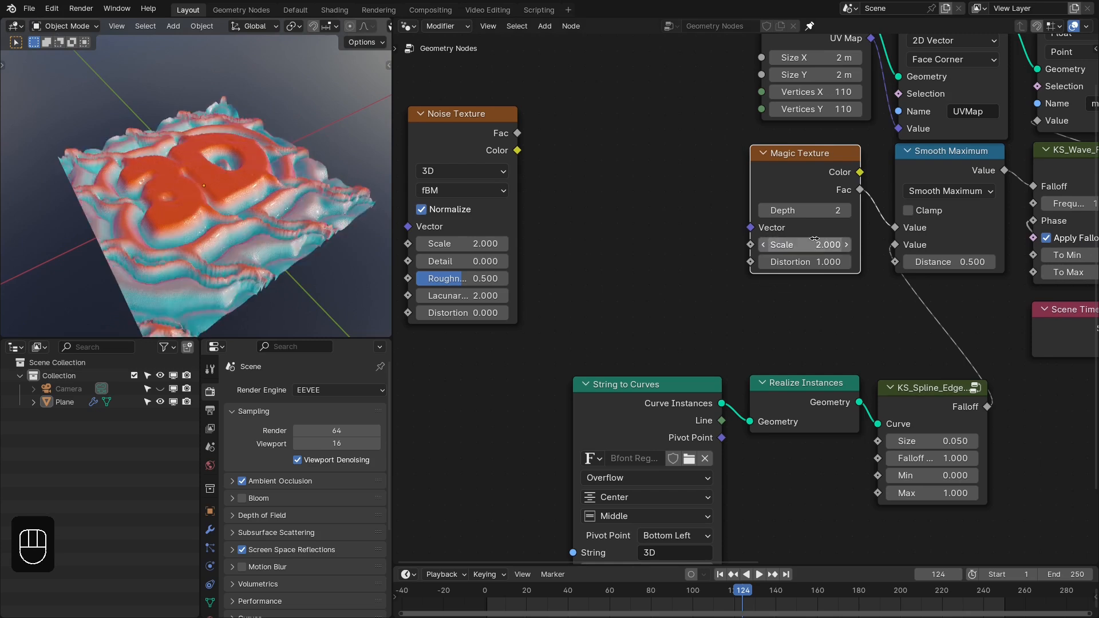
middle_click_drag(843, 250, 735, 226)
scroll(735, 226, "up", 3)
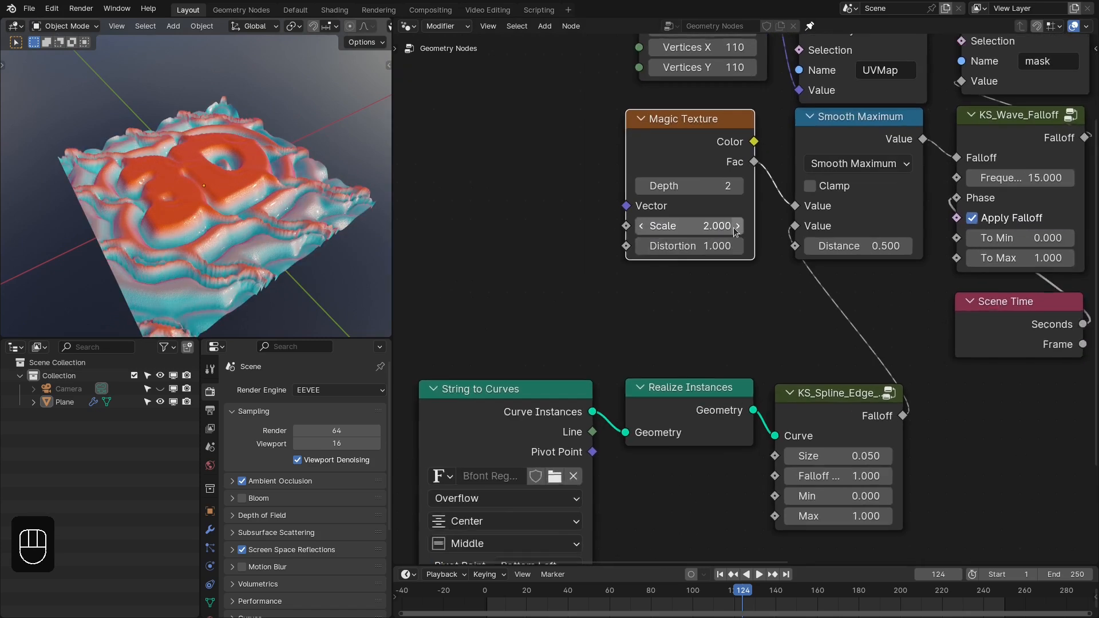
left_click_drag(755, 129, 798, 198)
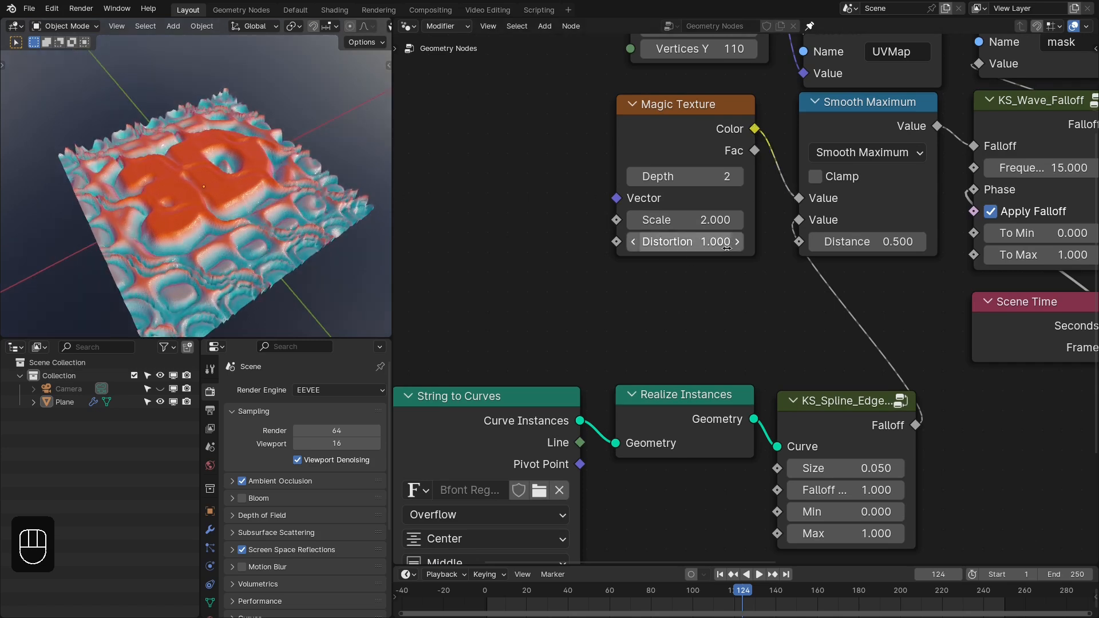
- Set the Magic Texture's Distortion to 0.35
left_click_drag(727, 248, 686, 247)
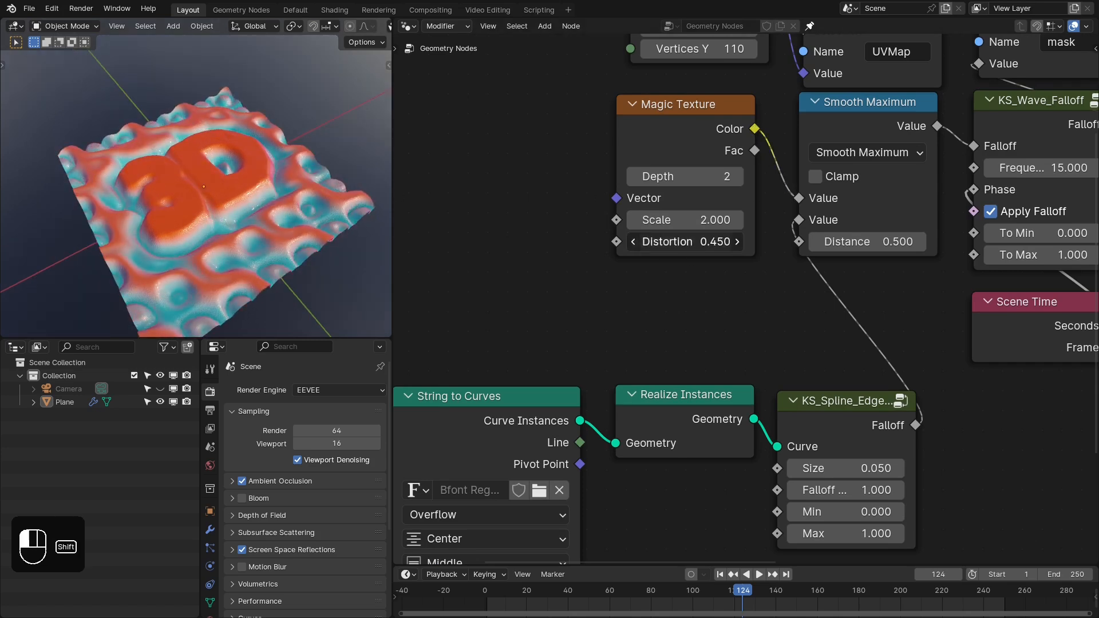
left_click(710, 243)
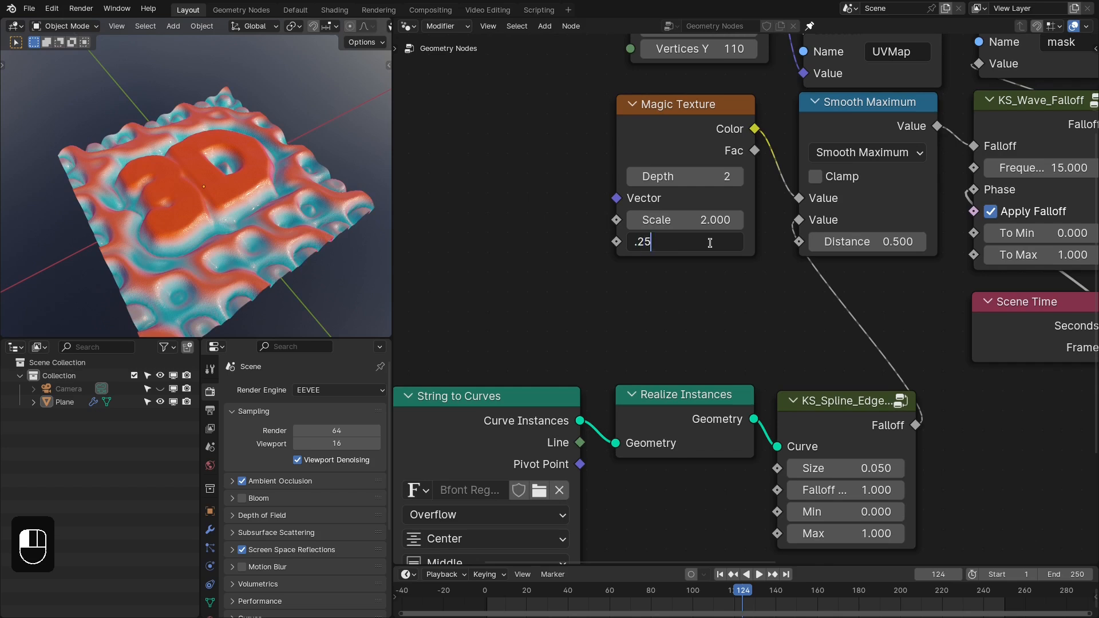
type(".25")
key("Return")
left_click(710, 243)
type(".35")
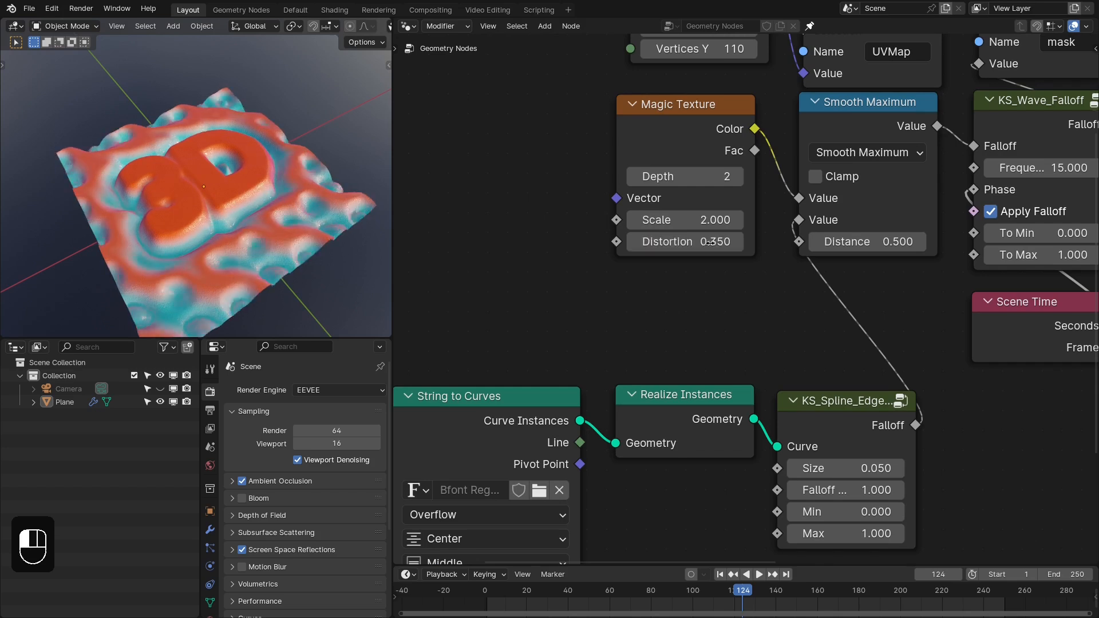
key("Return")
- Set the Magic Texture's Scale to 3
left_click(709, 219)
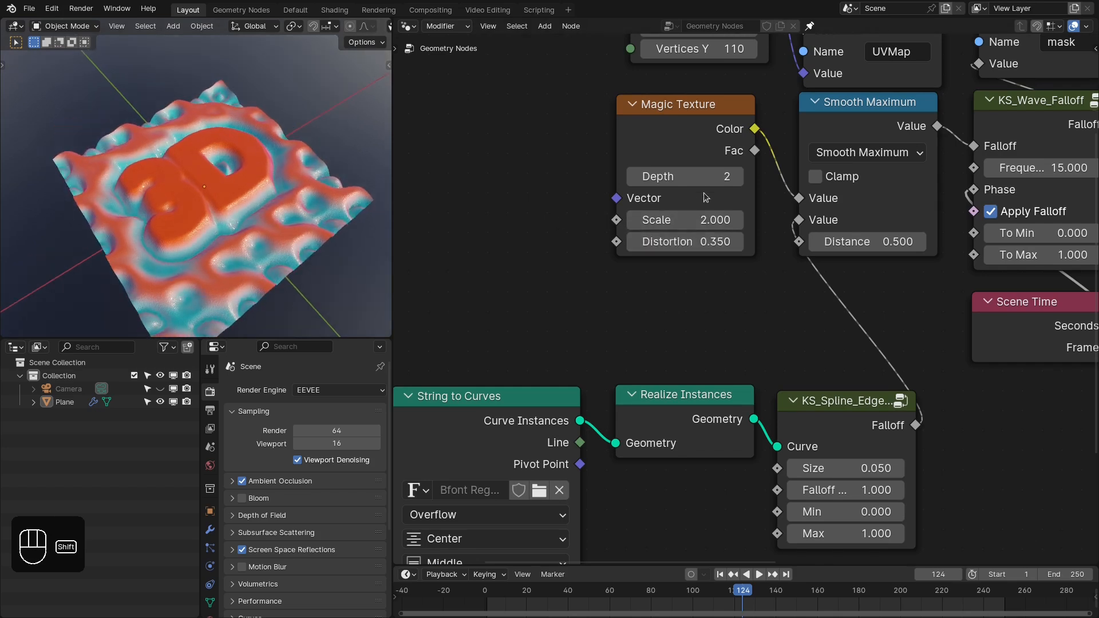
type("3")
key("Return")
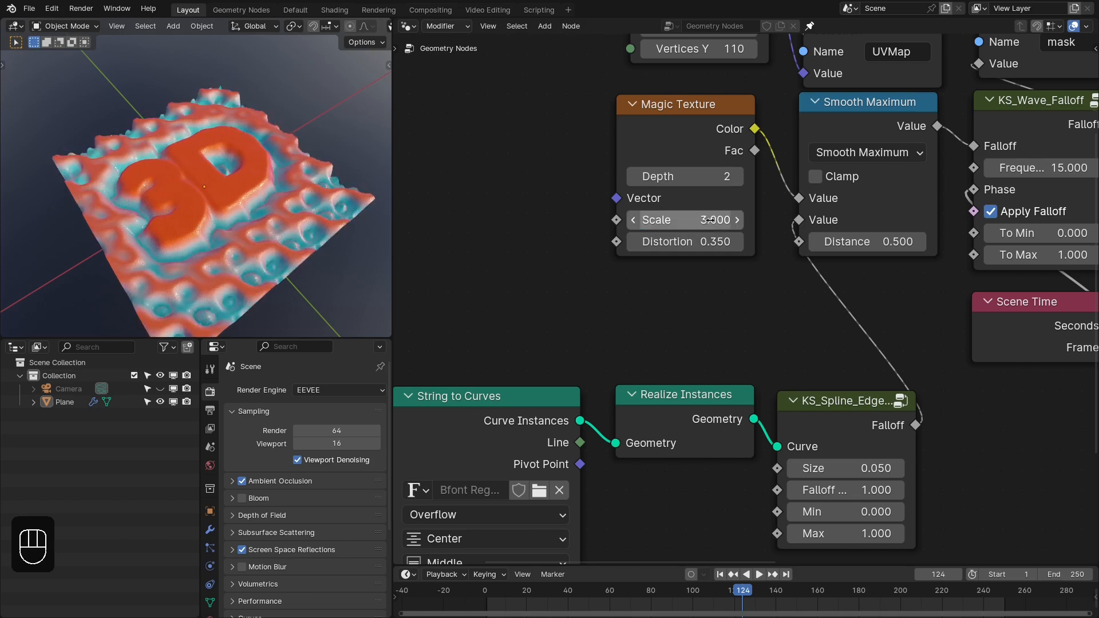
- Play through the animation with the Magic Texture waves and stop at frame 128
left_click(507, 606)
key("space")
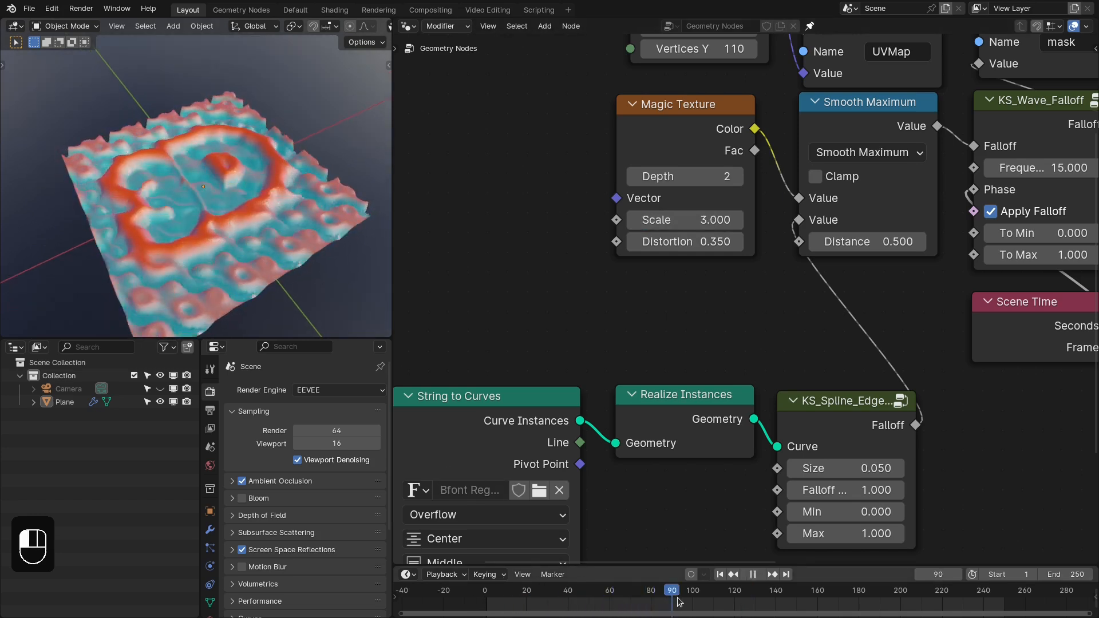
left_click(749, 601)
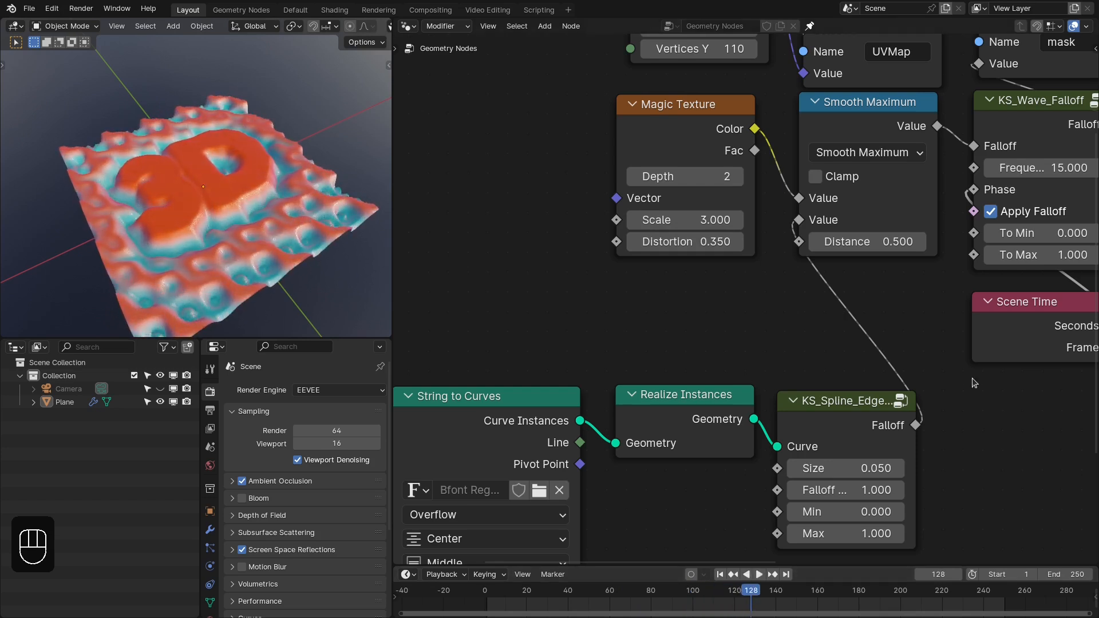
- Connect the KS_Spline_Edge node's Falloff to KS_Wave_Falloff's To Max and scrub the animation to frame 160
left_click_drag(916, 424, 957, 329)
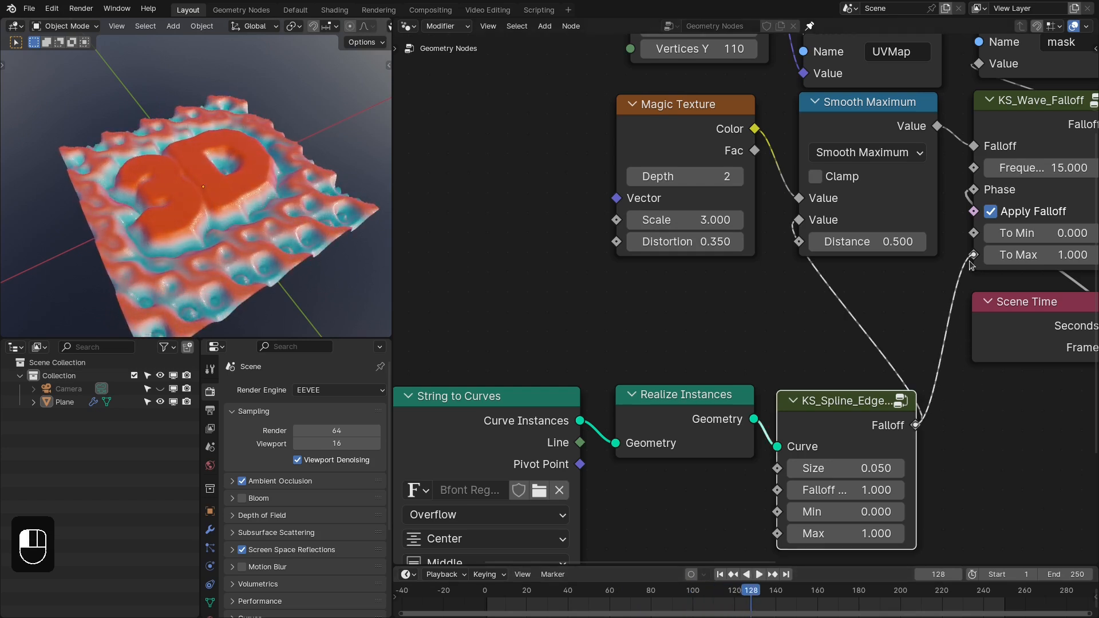
left_click_drag(971, 265, 973, 255)
scroll(811, 292, "down", 1)
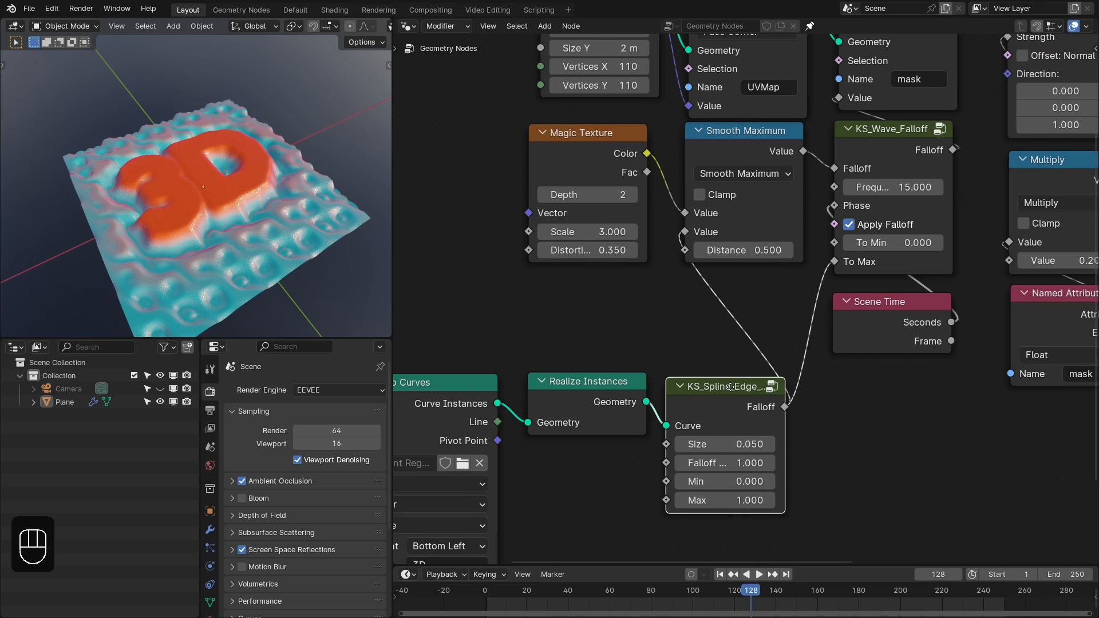
left_click_drag(566, 601, 819, 577)
scroll(866, 284, "down", 2)
middle_click_drag(846, 336, 878, 341)
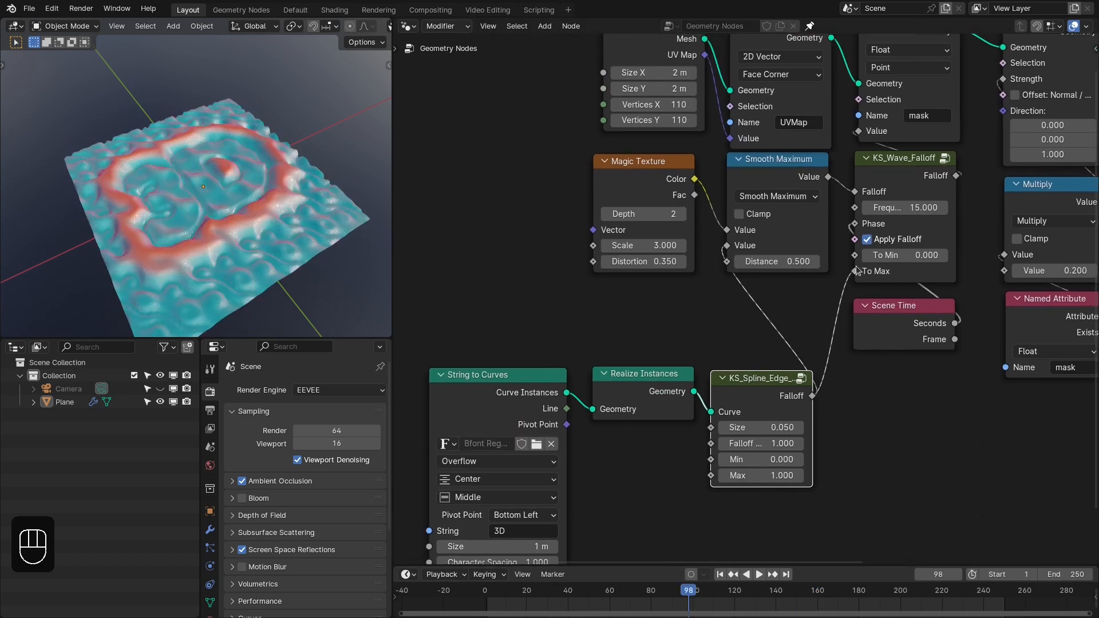
- Unlink the spline falloff from KS_Wave_Falloff's To Max, scrub the timeline to compare the waves, and reconnect it
left_click_drag(856, 270, 832, 366)
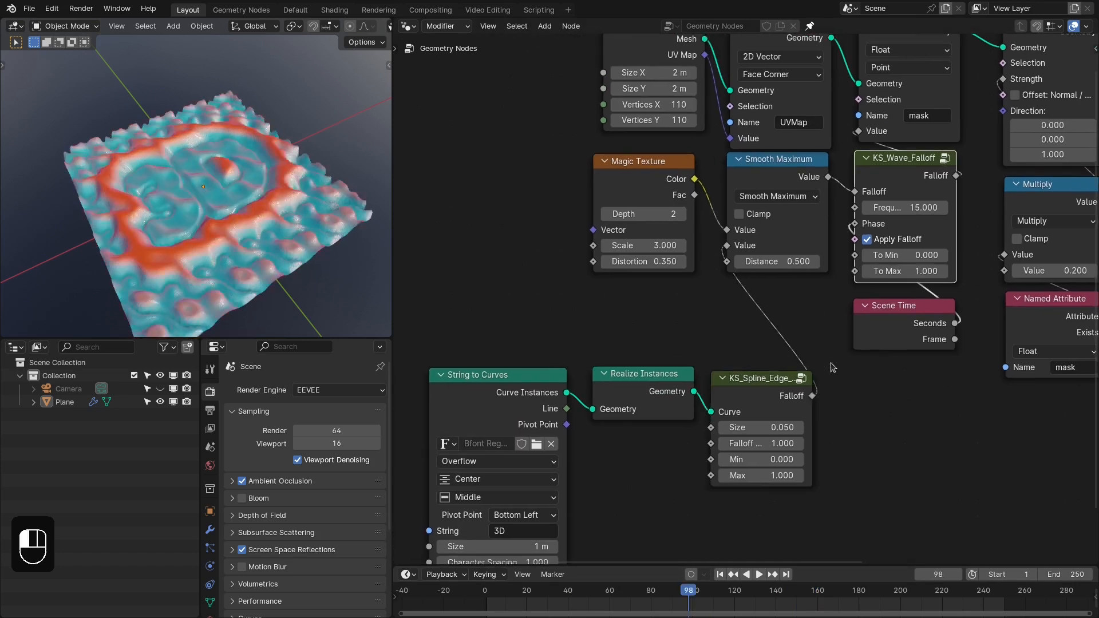
left_click_drag(615, 601, 738, 602)
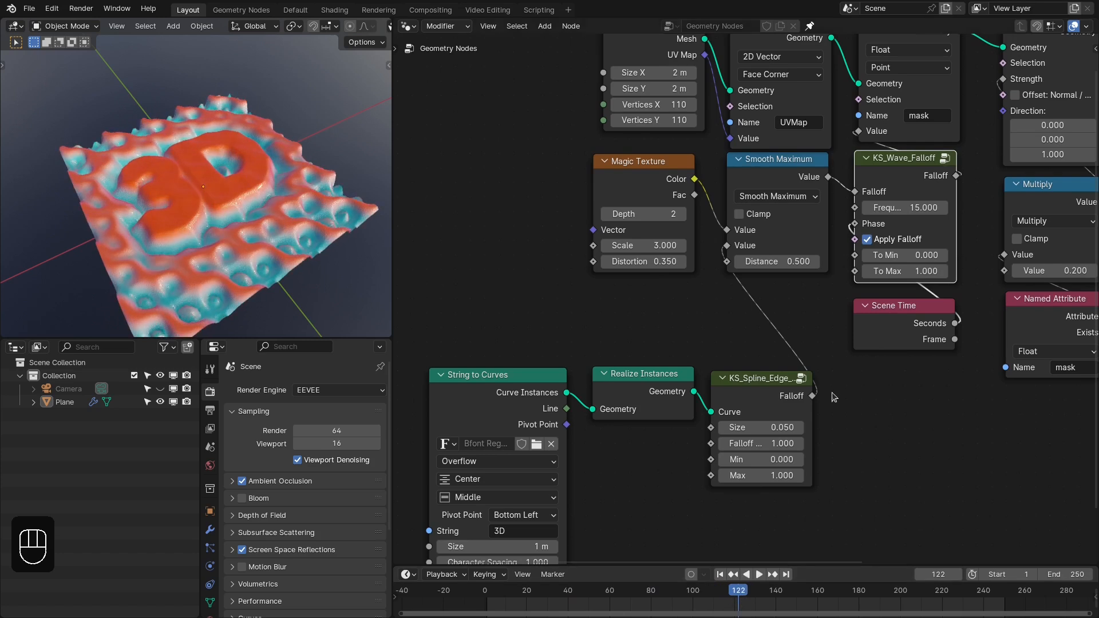
left_click_drag(811, 397, 838, 330)
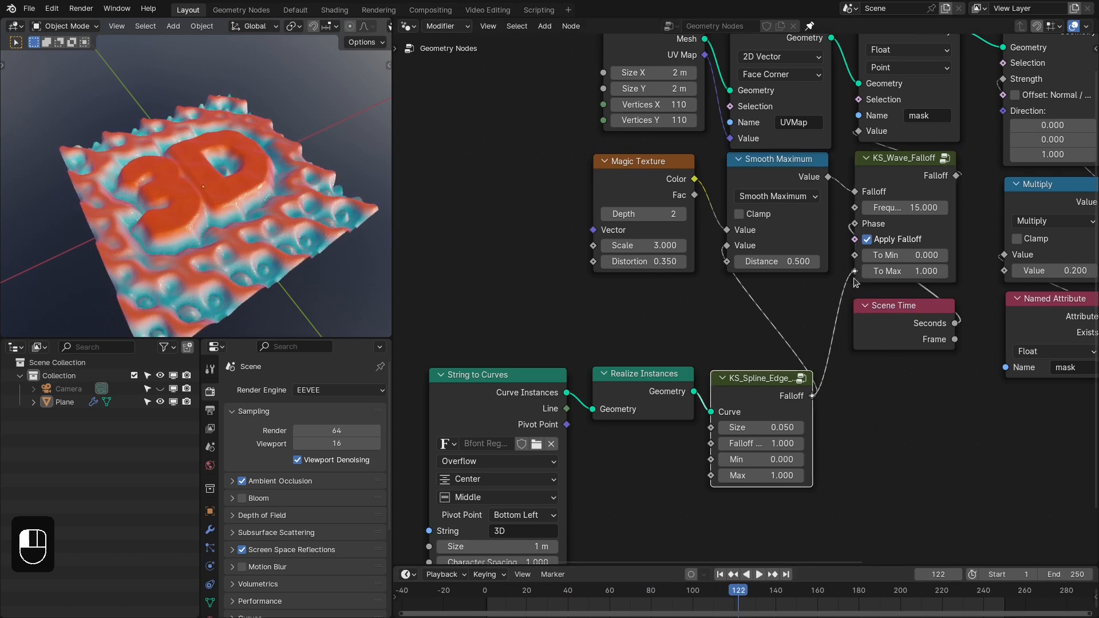
left_click_drag(856, 282, 855, 274)
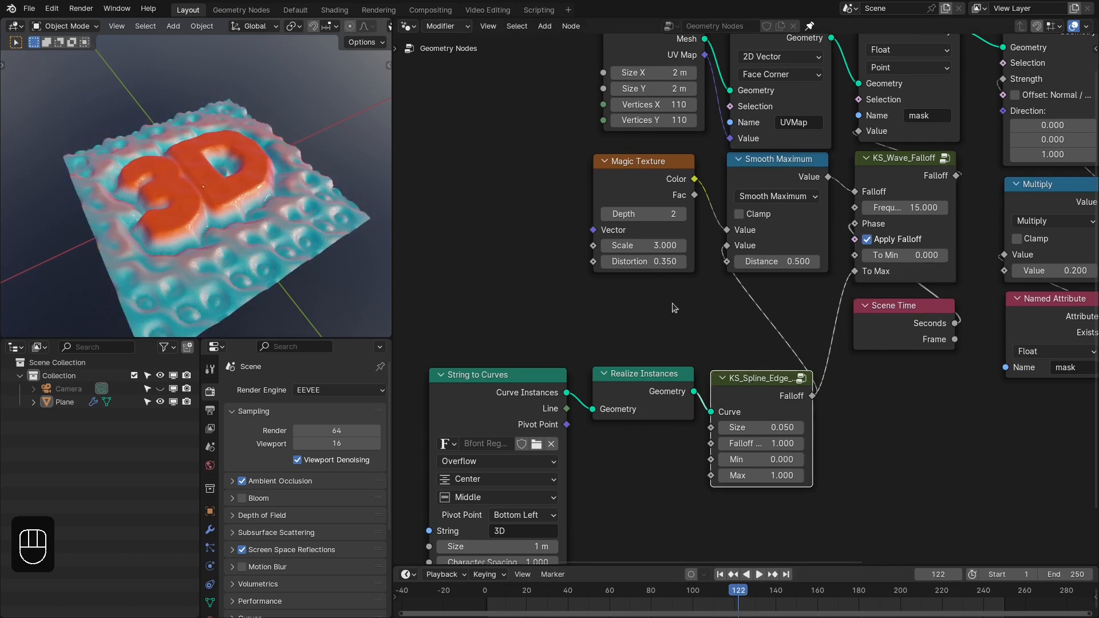
- Connect the Noise Texture's Fac to Smooth Maximum's first Value in place of the Magic Texture
left_click_drag(618, 214, 667, 227)
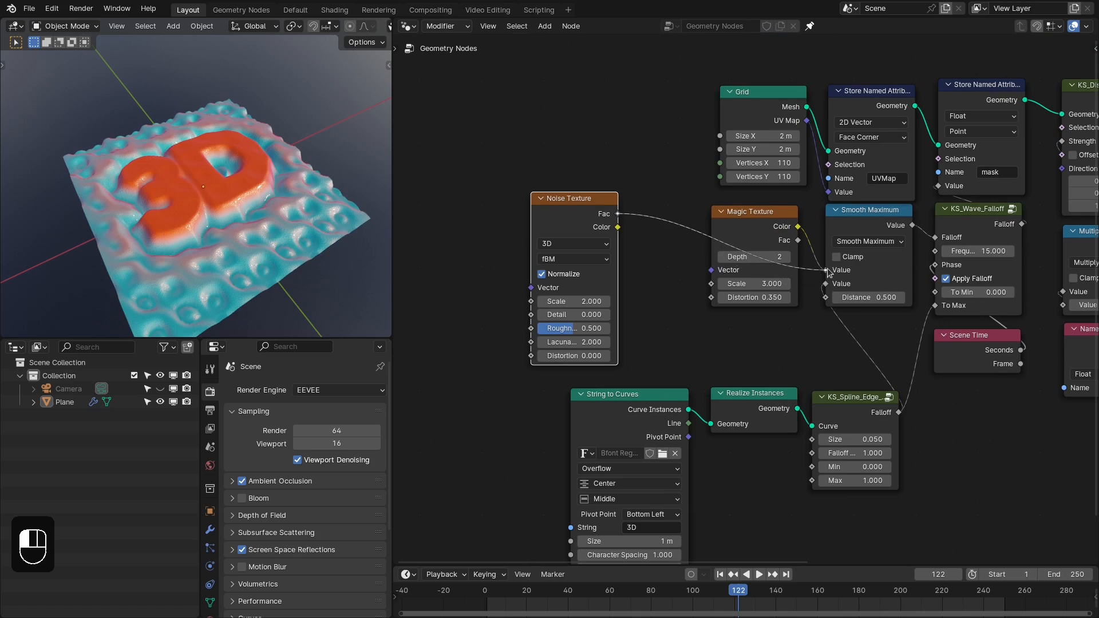
left_click_drag(826, 267, 826, 270)
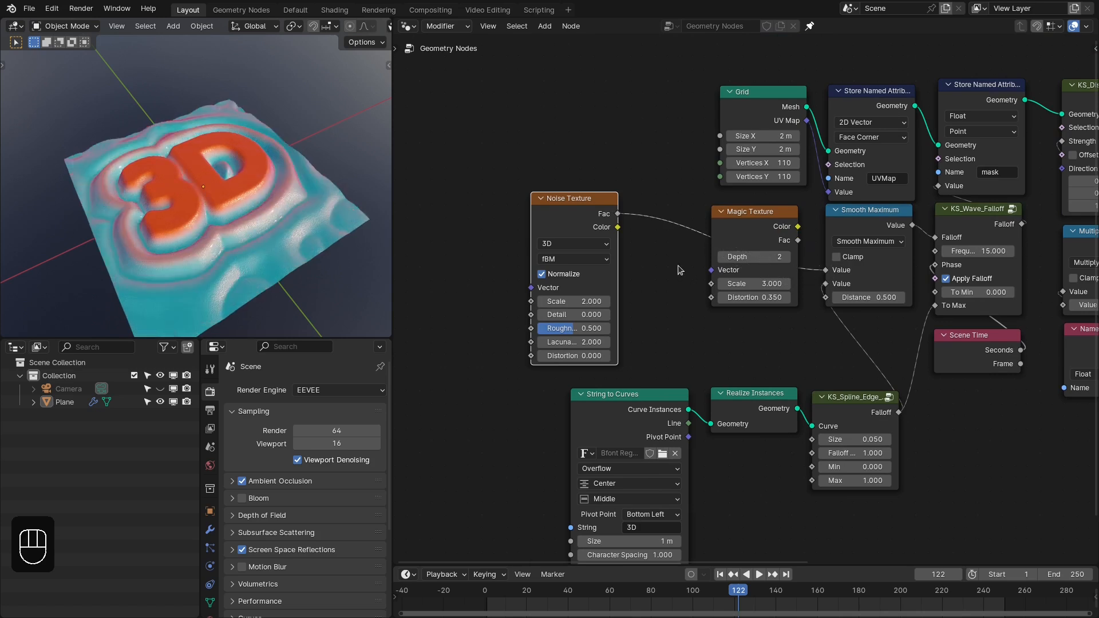
- Scrub the animation to frame 134 and move the Magic Texture node to the far side of the Noise Texture
left_click_drag(505, 601, 763, 602)
left_click_drag(765, 233, 475, 221)
- Insert a duplicate of Smooth Maximum into the Noise Texture's link and connect the Magic Texture's Color to its second Value
left_click(853, 224)
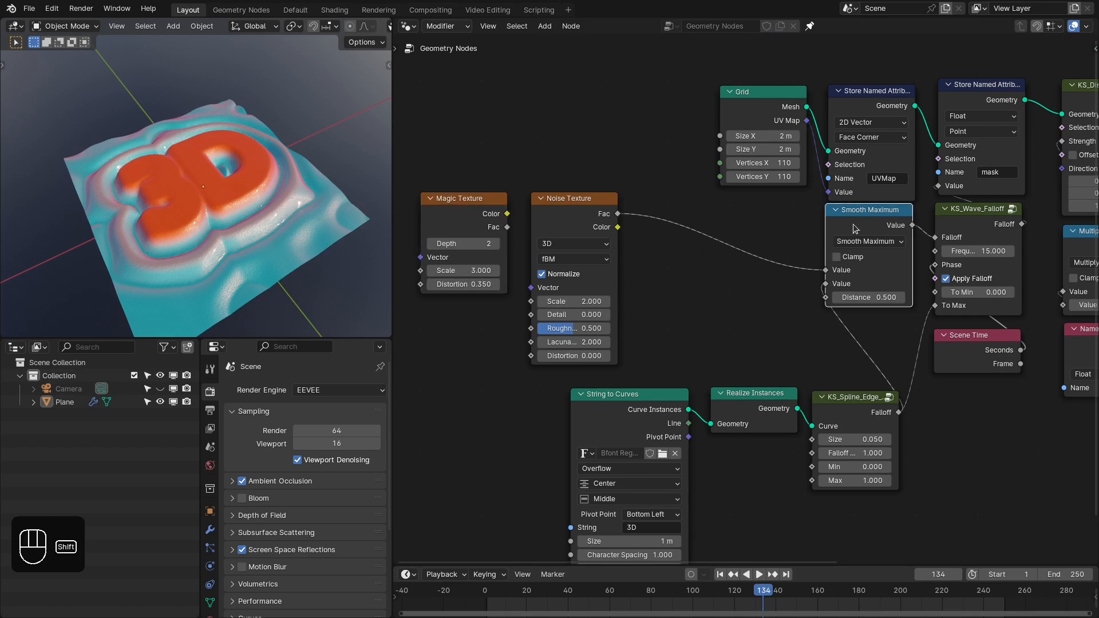
key("shift+d")
left_click(671, 225)
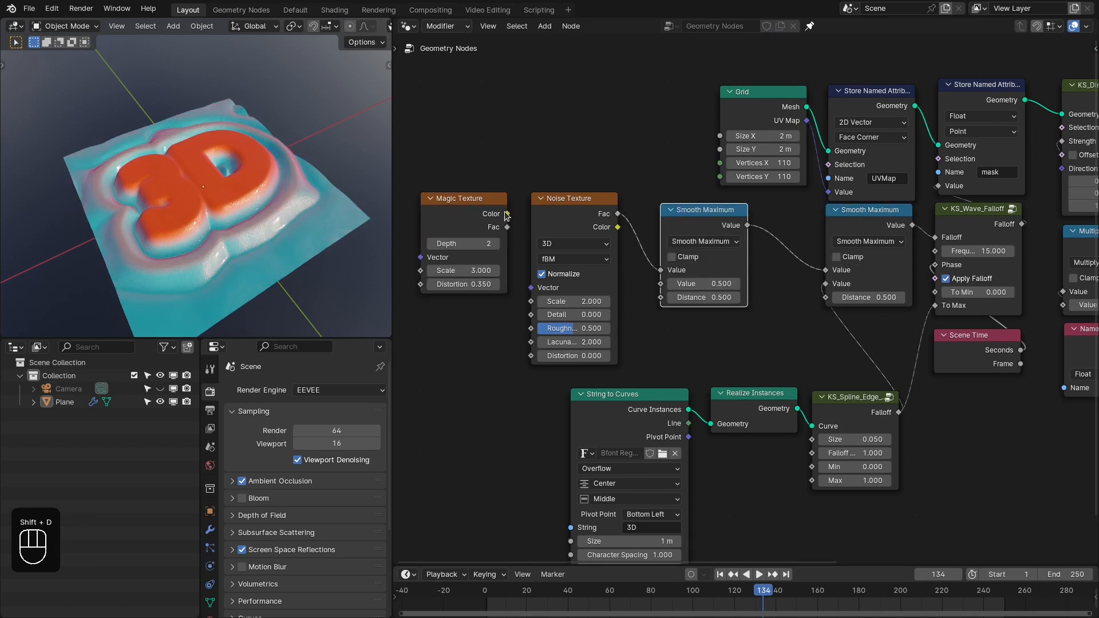
left_click_drag(505, 215, 549, 235)
left_click_drag(666, 295, 663, 284)
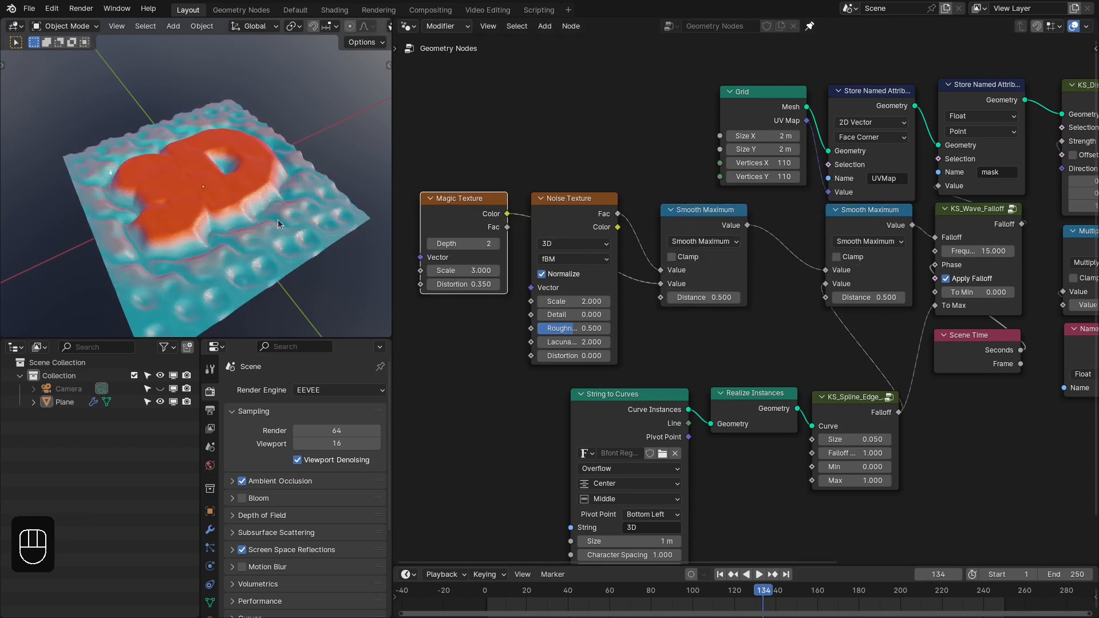
- Scrub through the blended textures, try another Noise Texture Scale and set it back to 2
left_click_drag(520, 596, 754, 605)
left_click_drag(572, 301, 600, 300)
double_click(572, 300)
type("2")
key("Return")
- Scrub the blended-texture animation to frame 137 and delete the duplicated Smooth Maximum node
mouse_move(708, 297)
left_mouse_down()
mouse_move(738, 297)
mouse_move(692, 297)
mouse_move(708, 296)
left_mouse_up()
left_click_drag(523, 589, 770, 596)
key("x")
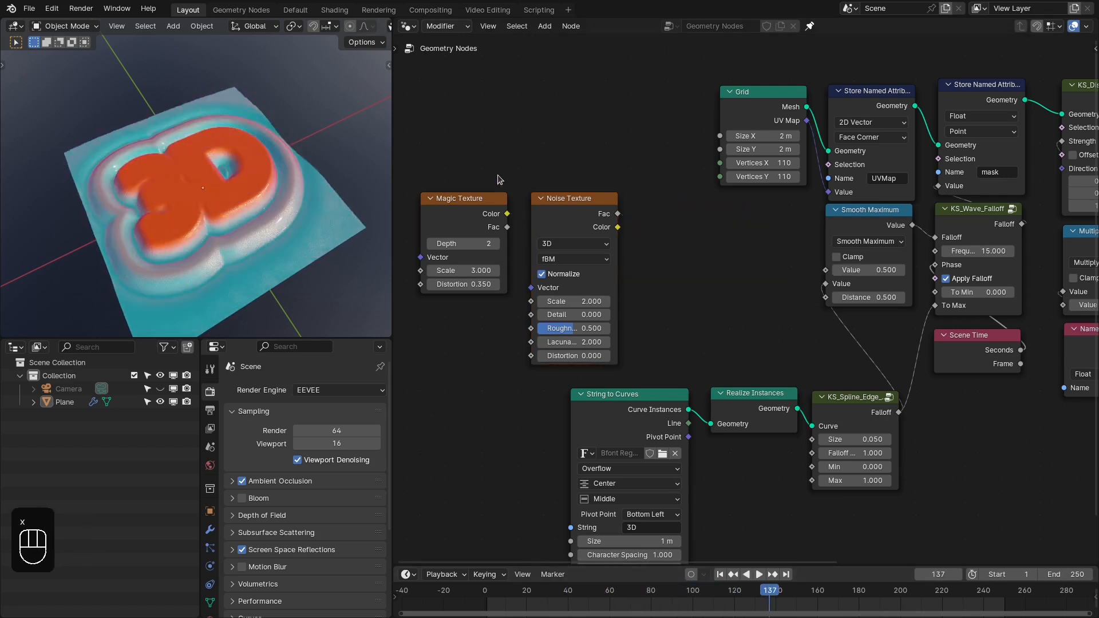
- Move the Magic and Noise Texture nodes aside and add a Wave Texture with its Color feeding Smooth Maximum's first Value
mouse_move(497, 175)
right_mouse_down()
mouse_move(547, 227)
mouse_move(443, 228)
right_mouse_up()
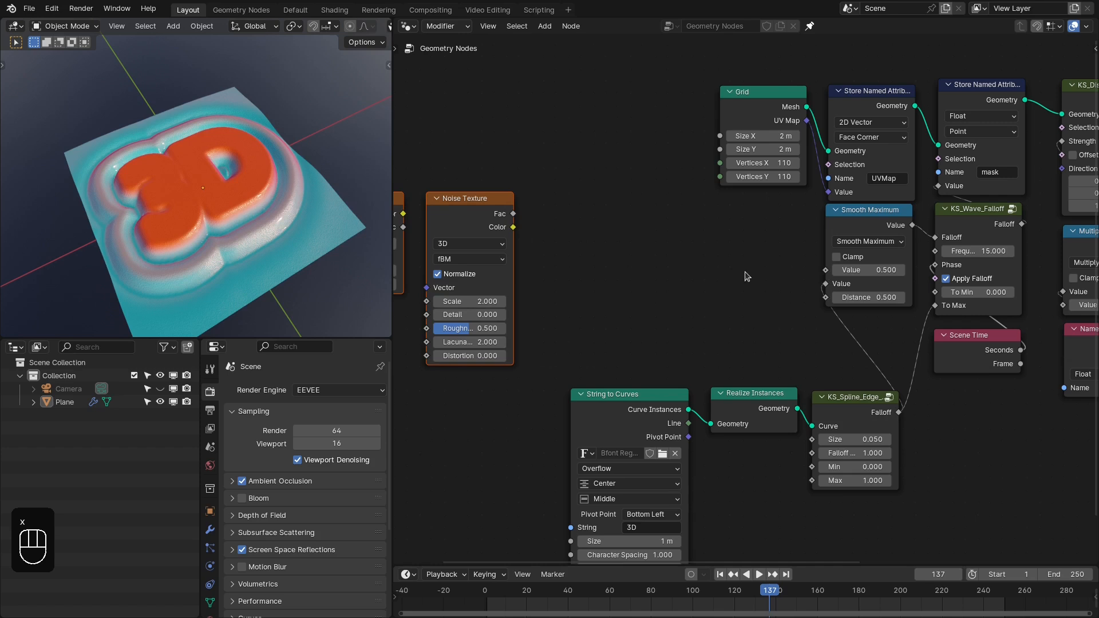
left_click_drag(825, 270, 744, 273)
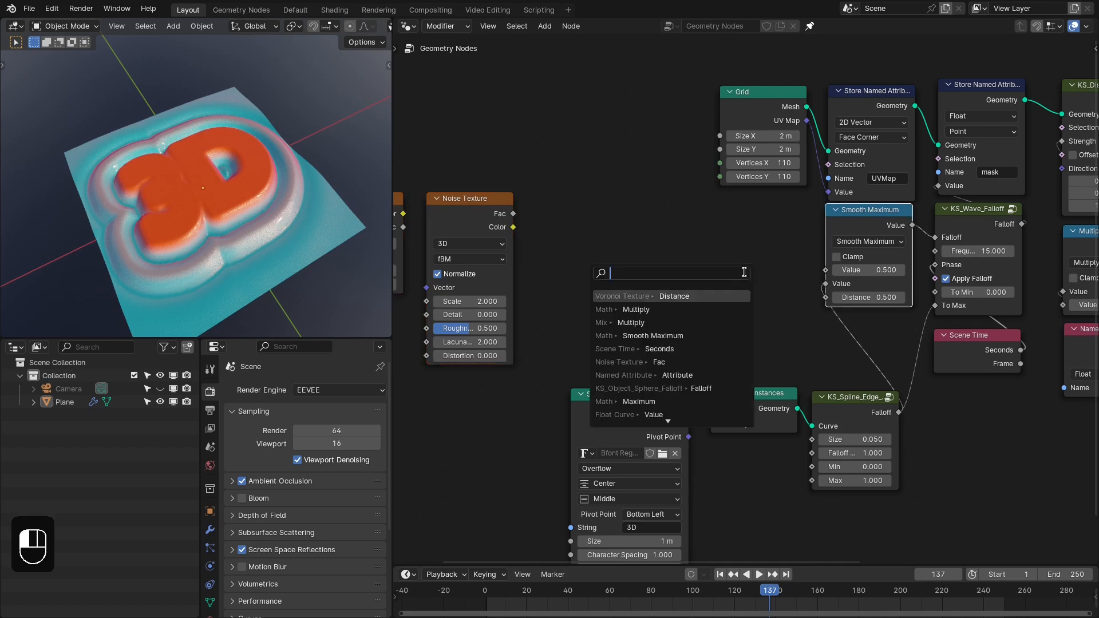
type("wave")
key("Return")
scroll(746, 295, "up", 1)
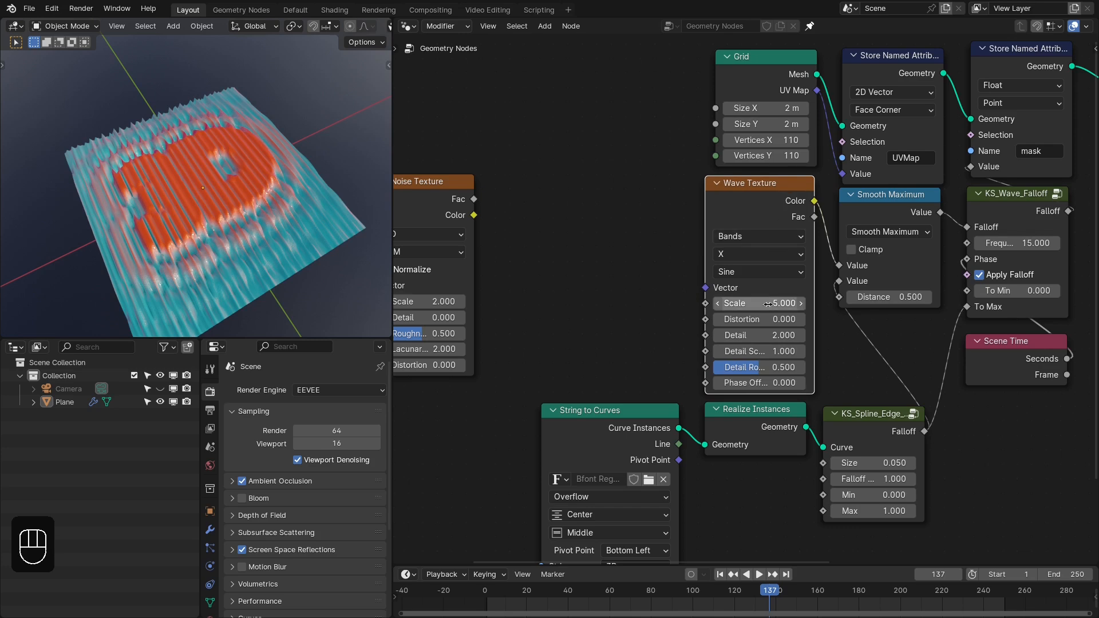
- Try a Scale of 2 on the Wave Texture and reduce it to 1
type("2")
key("Return")
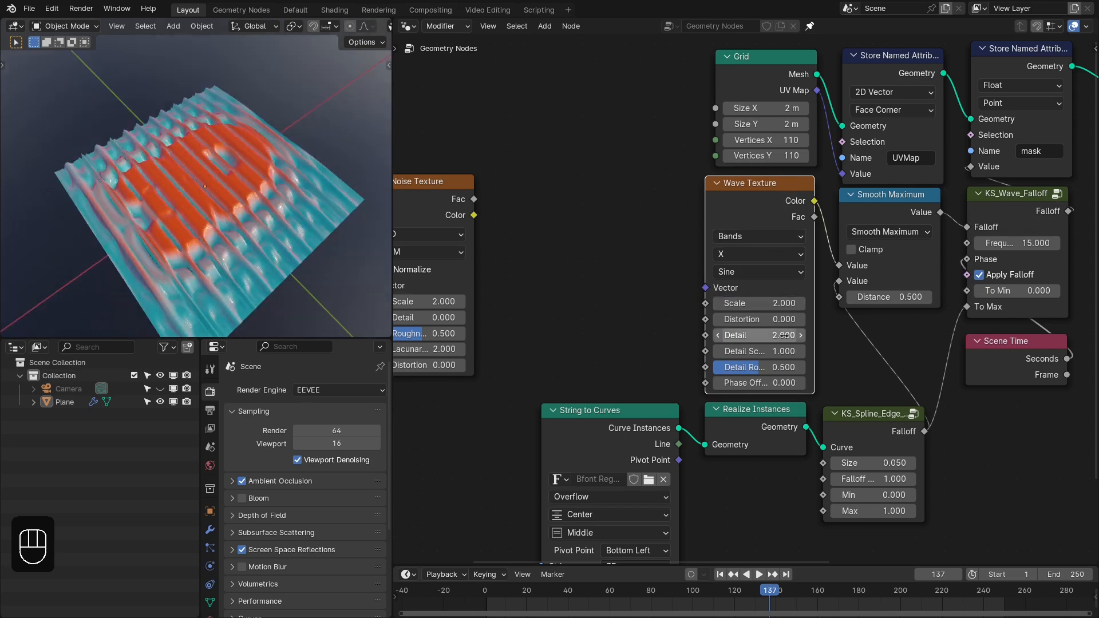
type("1")
key("Return")
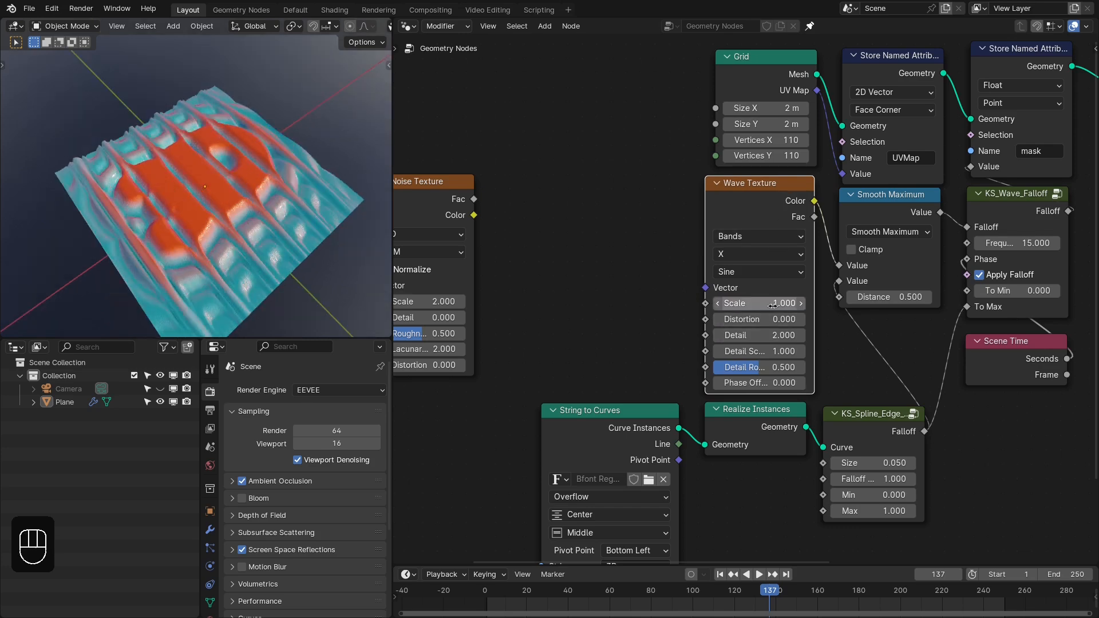
middle_click_drag(160, 187, 299, 231)
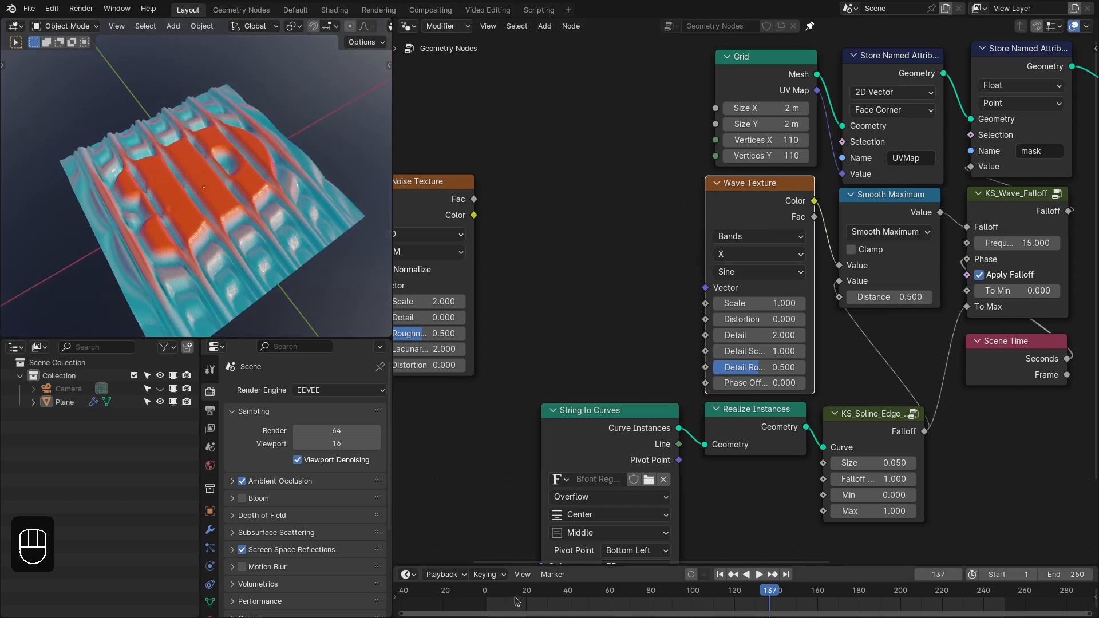
- Scrub and play through the animation with the Wave Texture waves, stopping at frame 182
left_click_drag(514, 602, 692, 600)
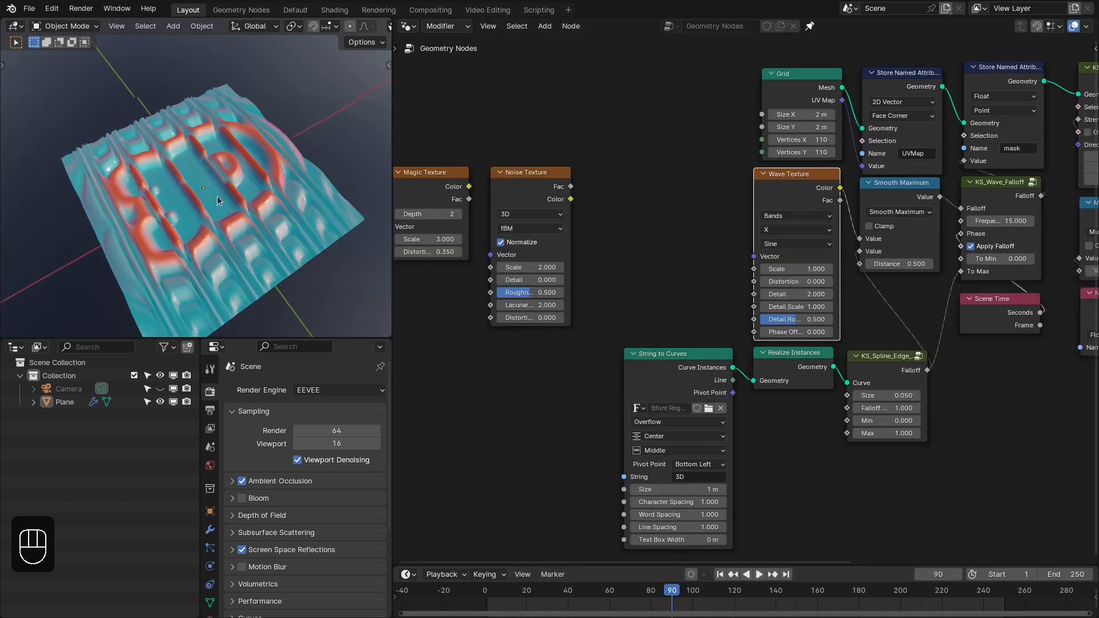
middle_click_drag(218, 196, 366, 289)
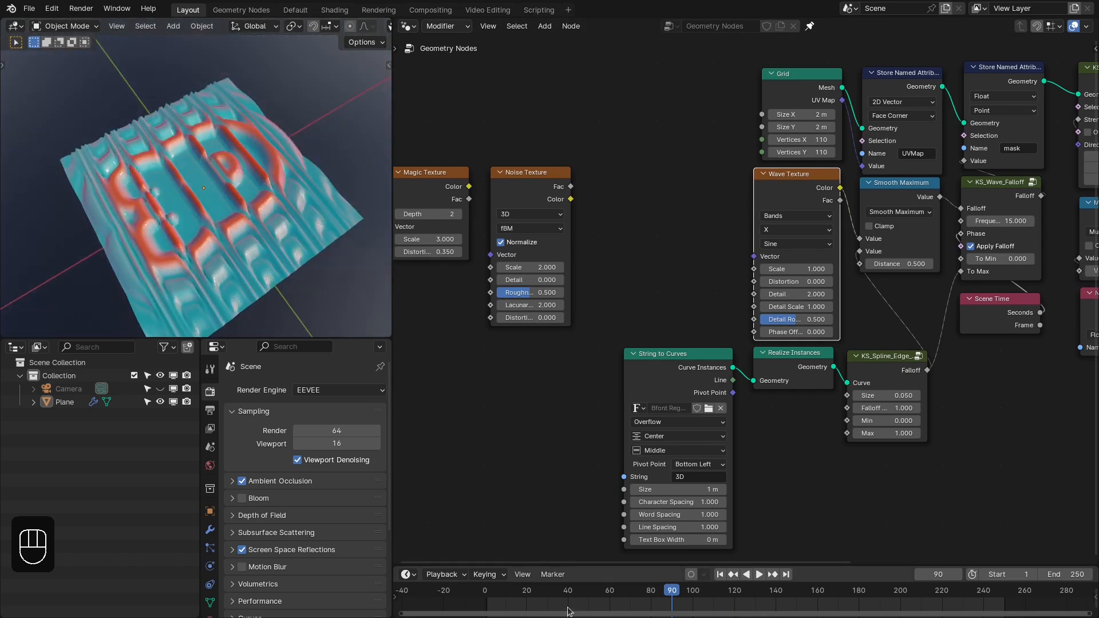
left_click_drag(568, 612, 682, 601)
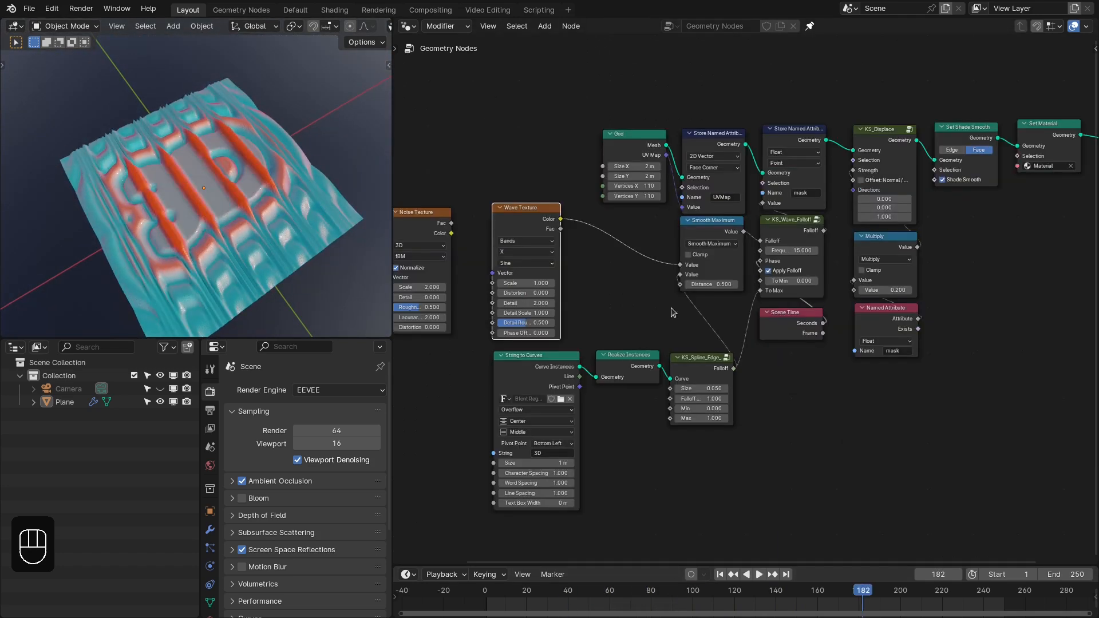